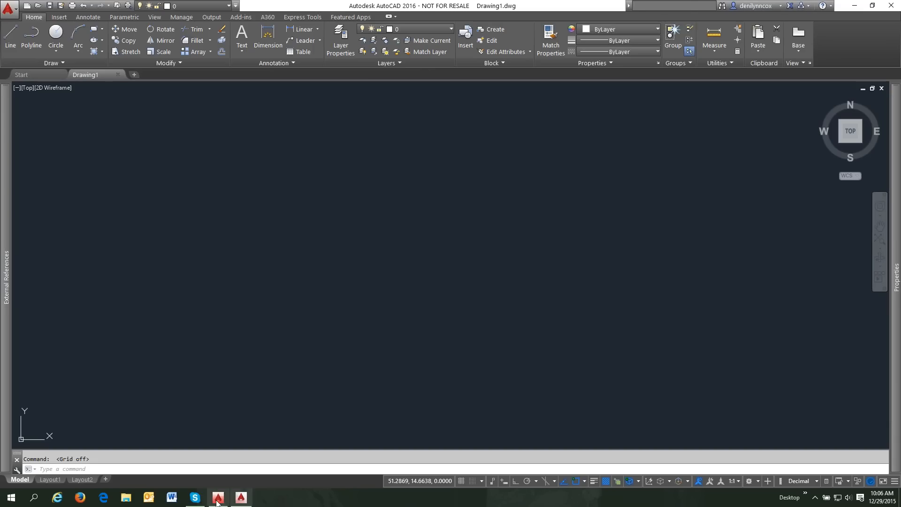
- Bring File Explorer up over the empty AutoCAD 2016 drawing
click(127, 499)
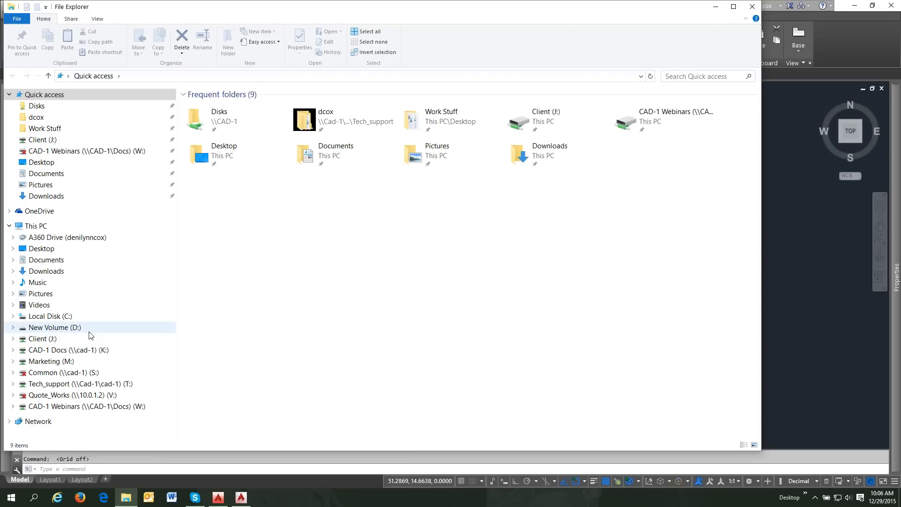
- Browse from C: to AppData > Roaming > Autodesk > AutoCAD 2016 > R20.1 > enu > Support
click(73, 316)
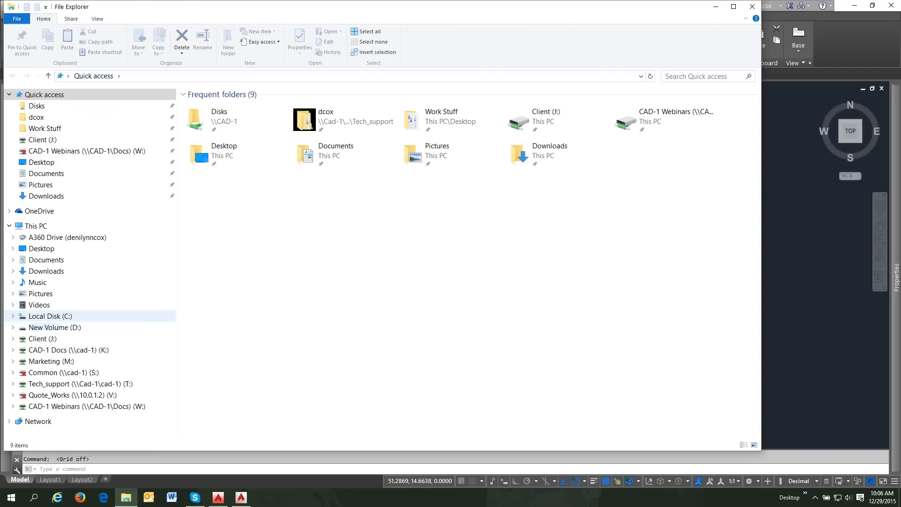
double_click(220, 277)
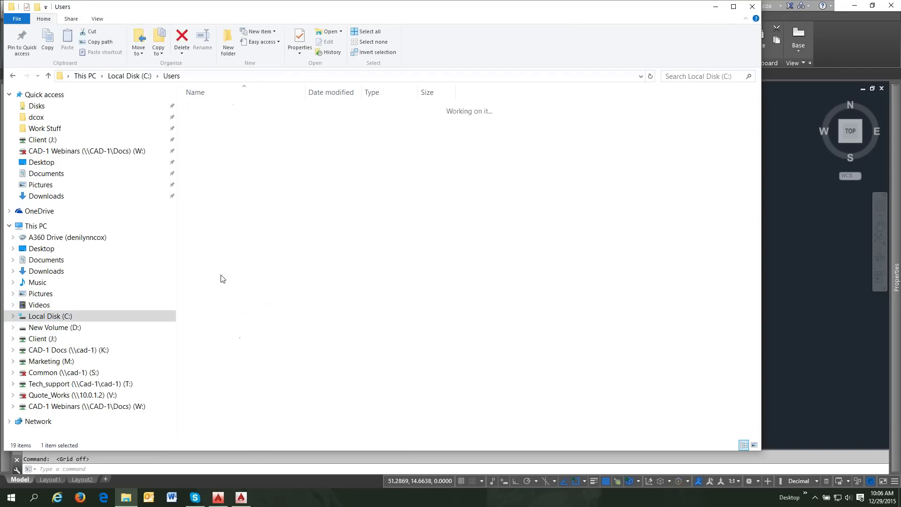
double_click(217, 122)
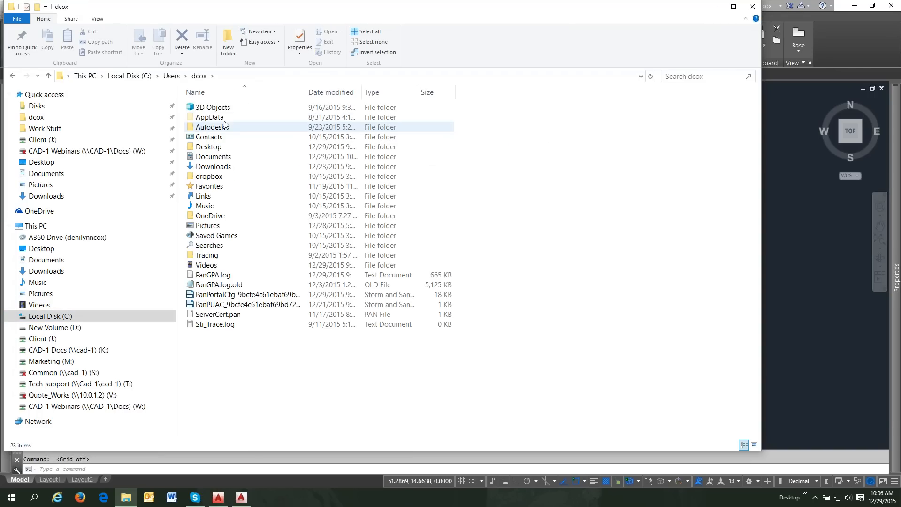
double_click(221, 118)
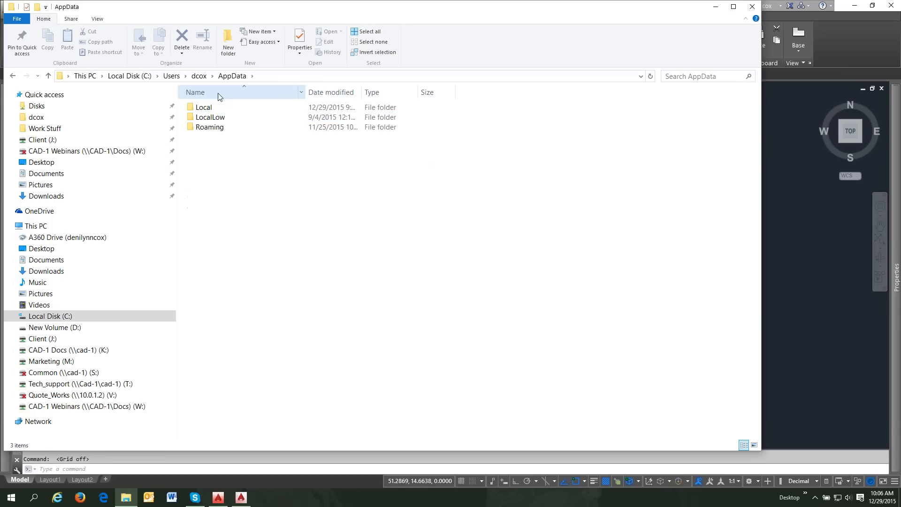
double_click(219, 127)
double_click(220, 117)
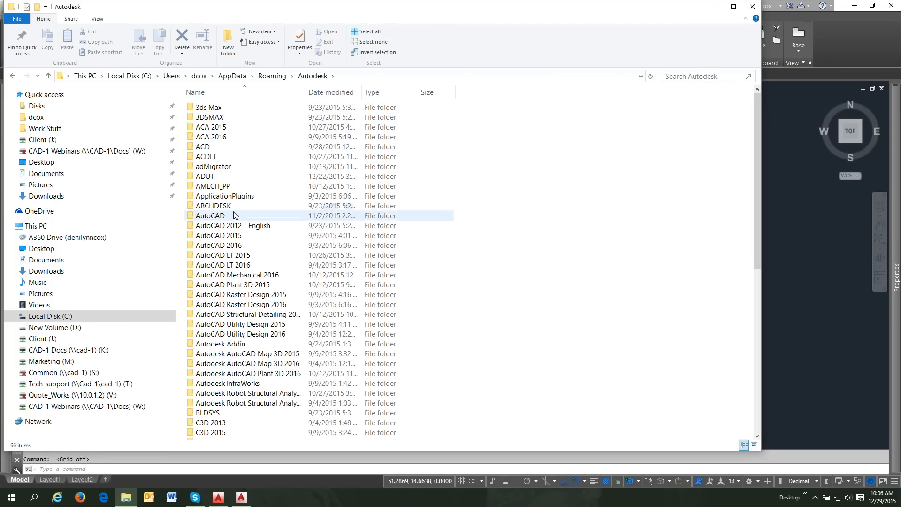
double_click(235, 246)
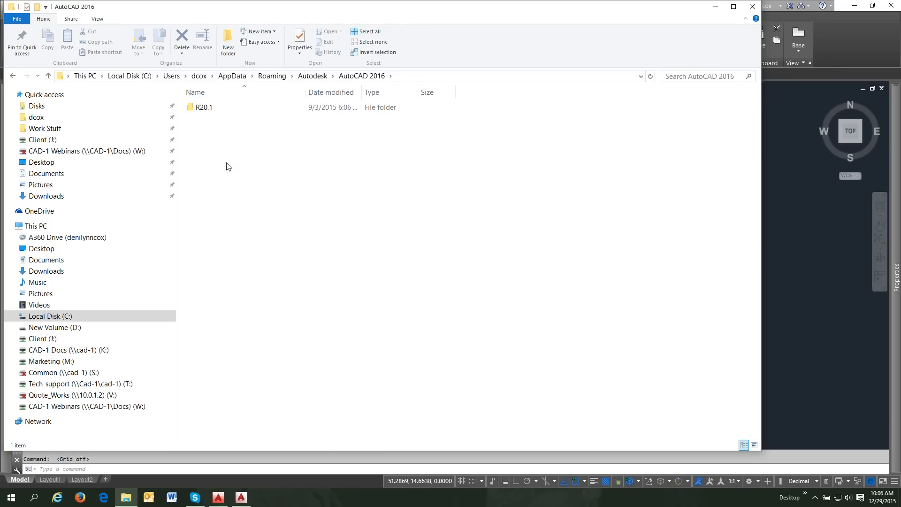
double_click(211, 108)
double_click(210, 108)
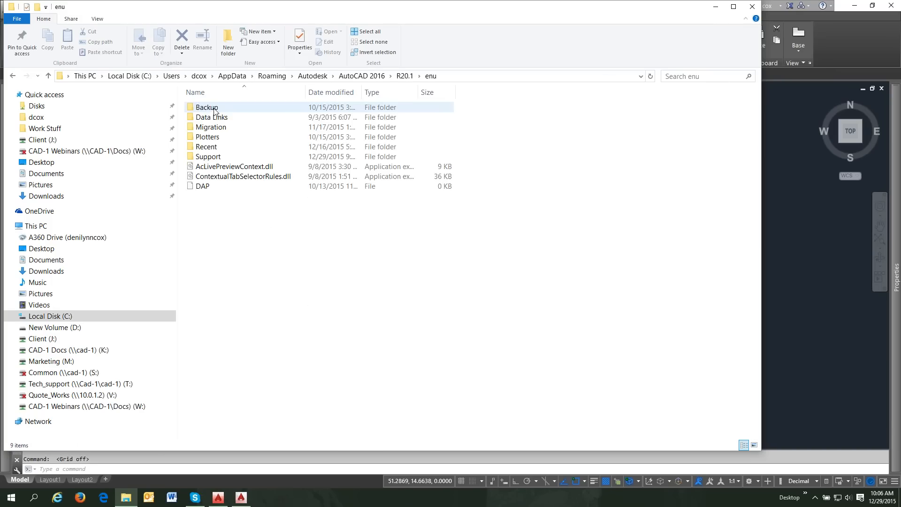
double_click(208, 157)
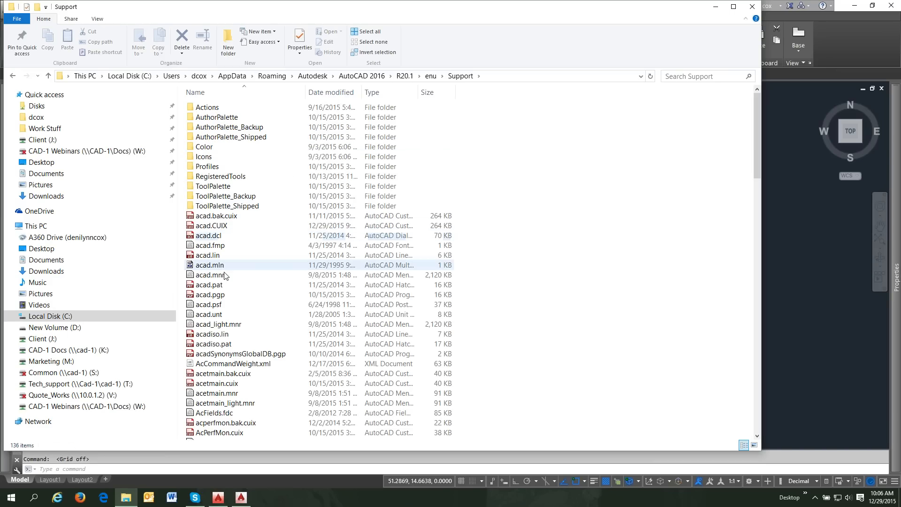
- Open acad.pgp from the Support folder as a text file in Notepad
click(212, 296)
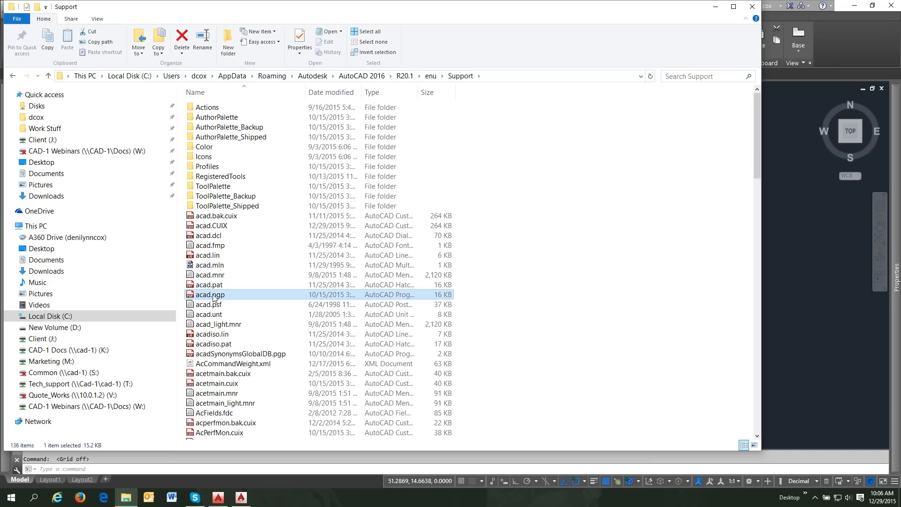
right_click(214, 296)
click(232, 304)
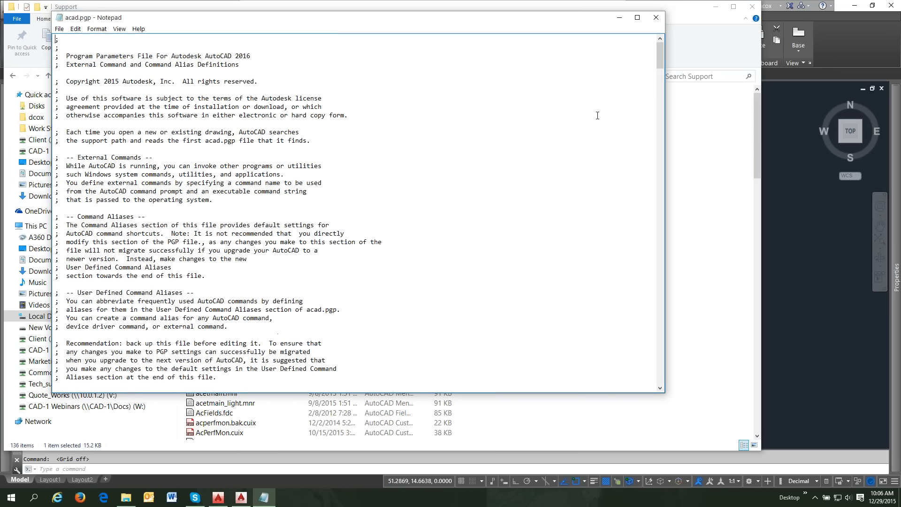
- Scroll through the acad.pgp command alias list, then close Notepad
drag(660, 59, 669, 95)
scroll(320, 96, down, 14)
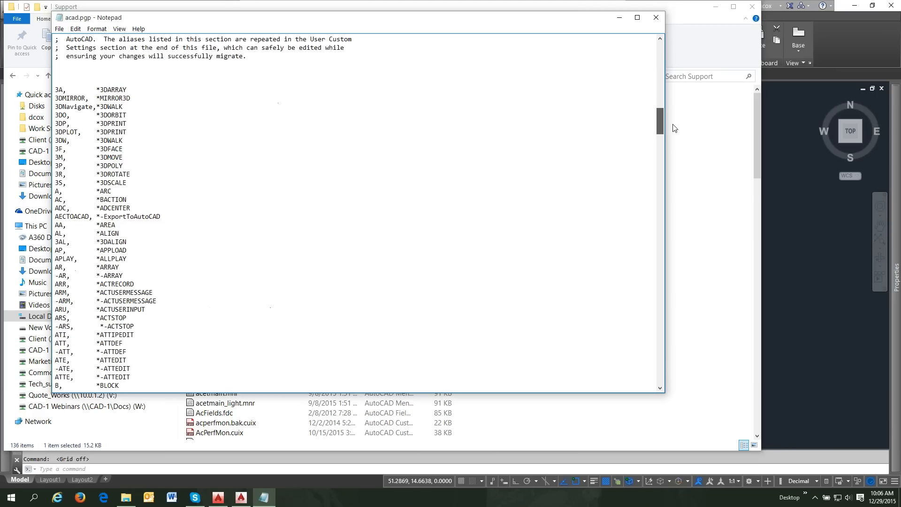
click(110, 64)
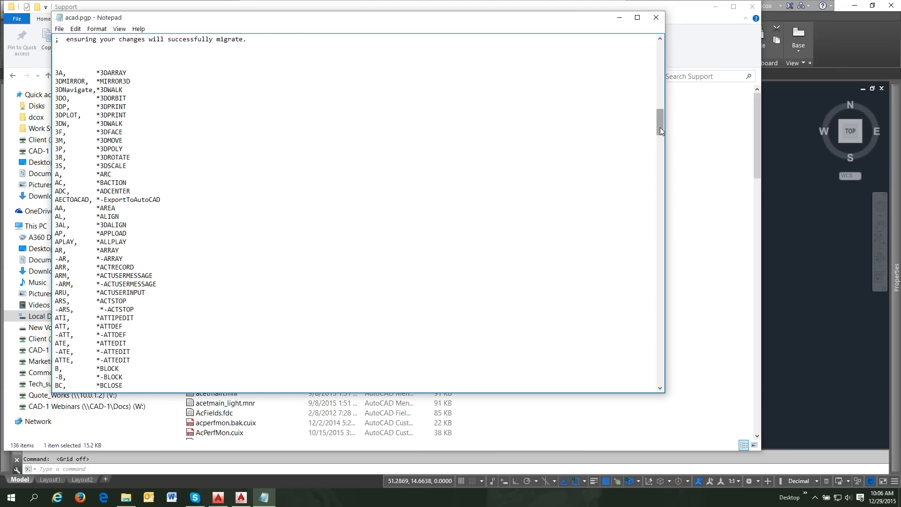
drag(660, 128, 662, 131)
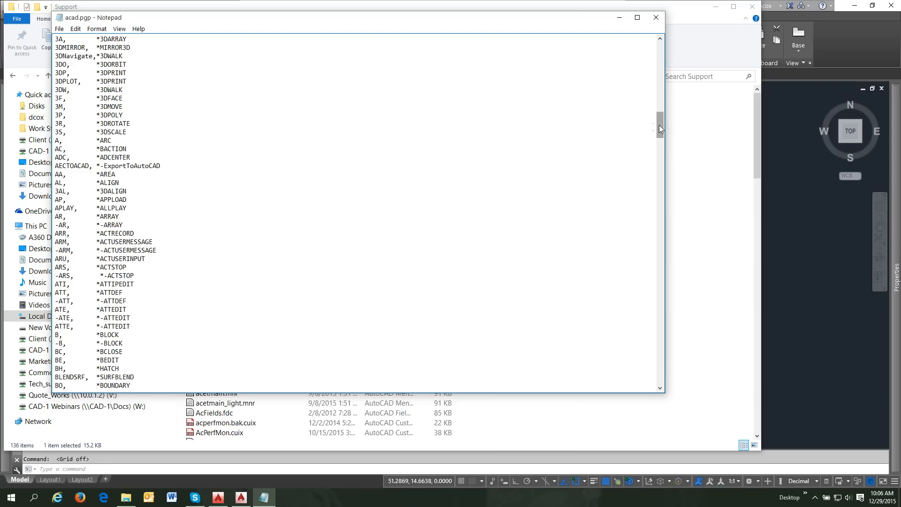
drag(660, 125, 714, 386)
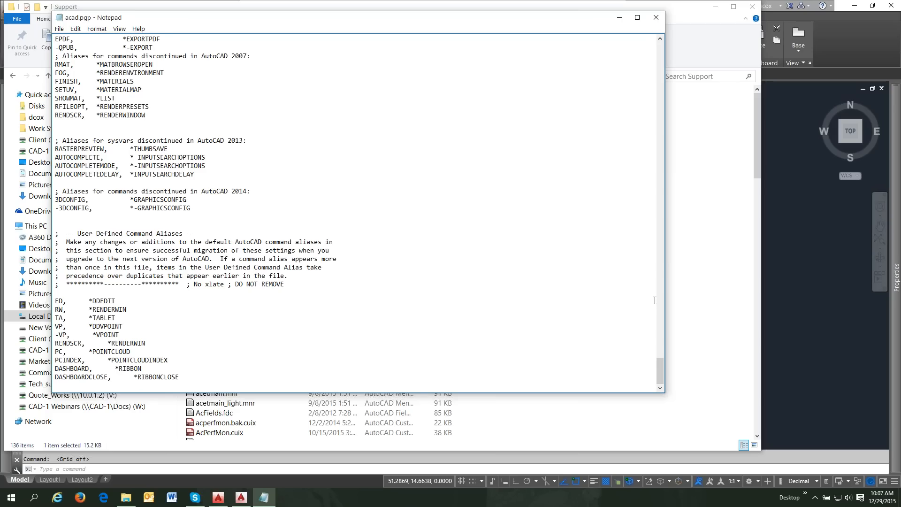
drag(660, 379, 656, 269)
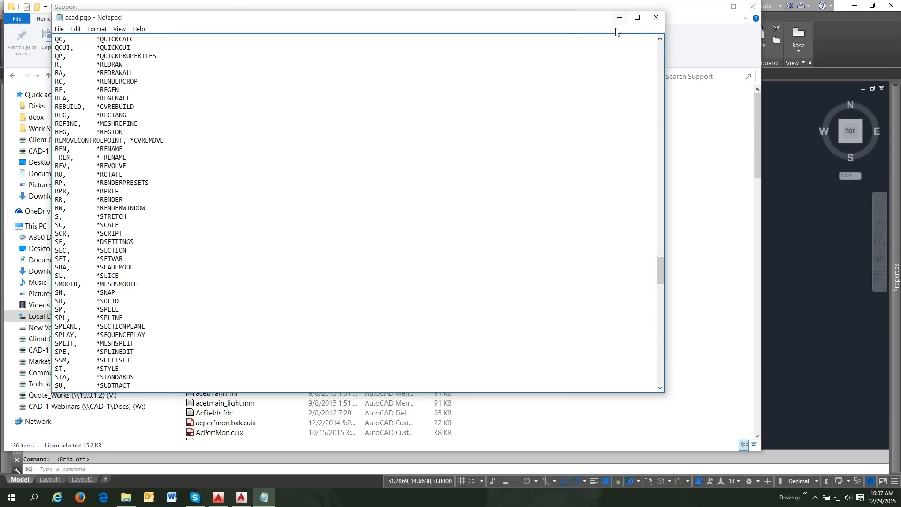
click(657, 17)
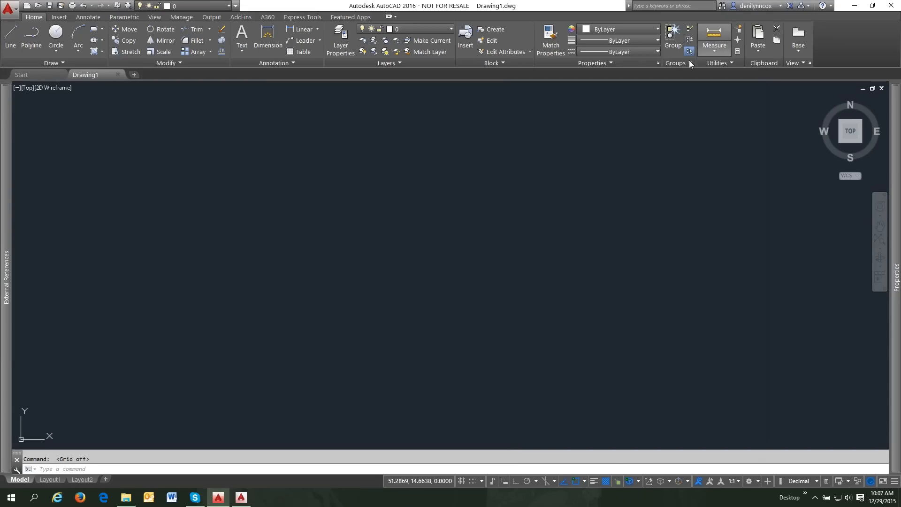
- Minimize File Explorer and show the Express Tools ribbon tab in AutoCAD 2016
click(716, 7)
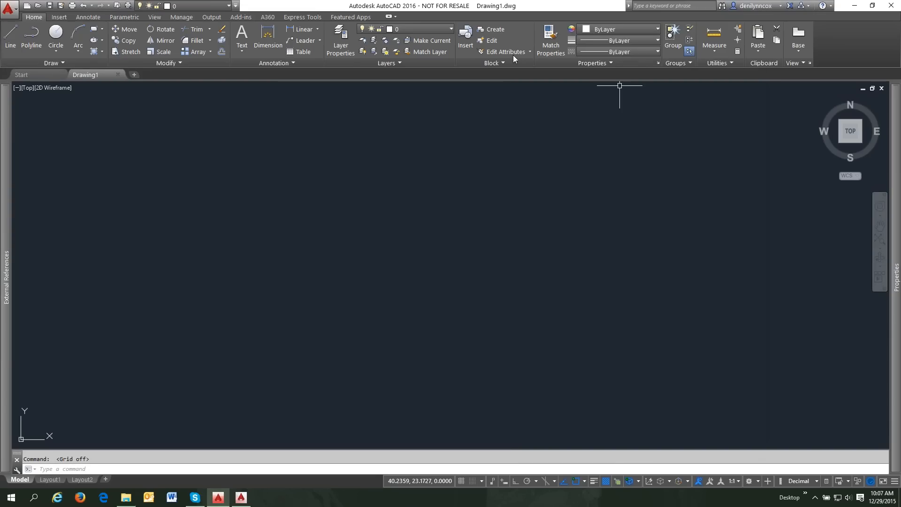
click(308, 19)
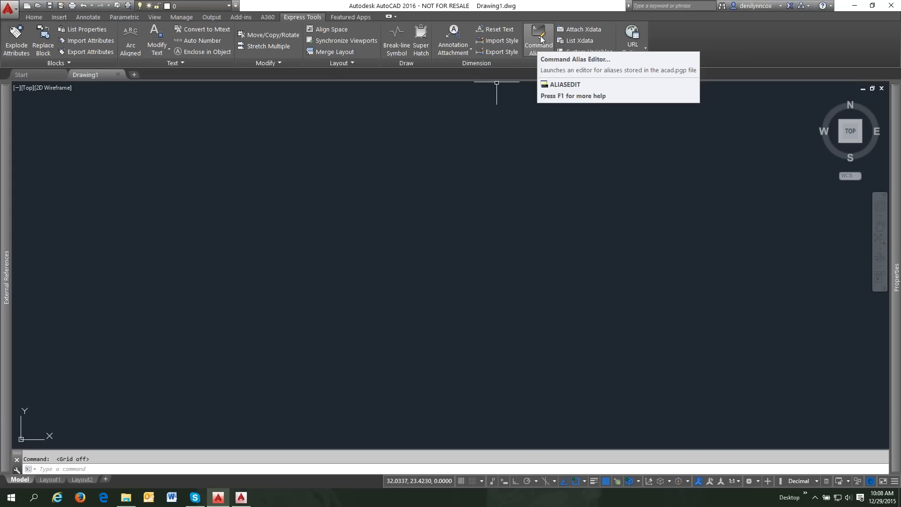
- Launch the Command Aliases editor, move its dialog, and jump to the C alias for CIRCLE
click(541, 39)
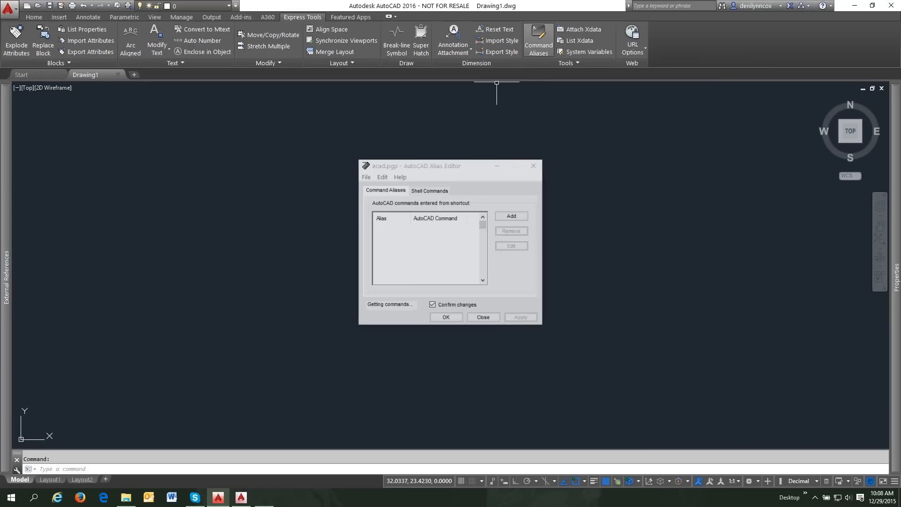
drag(482, 168, 435, 113)
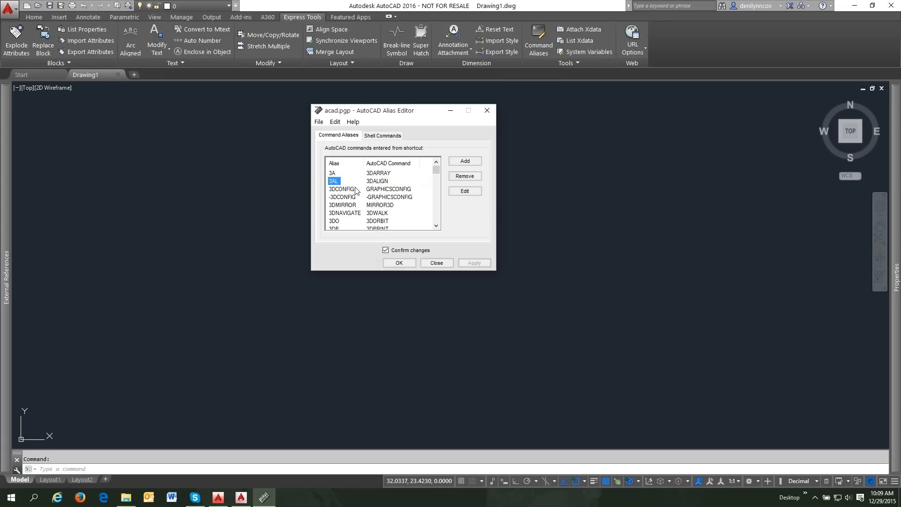
key(c)
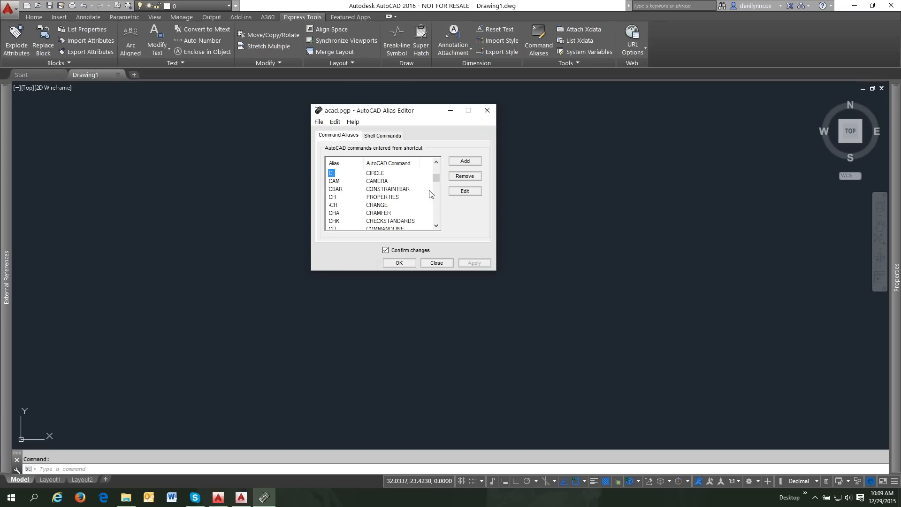
- Edit alias C to run COPY instead of CIRCLE and confirm the redefinition
click(465, 191)
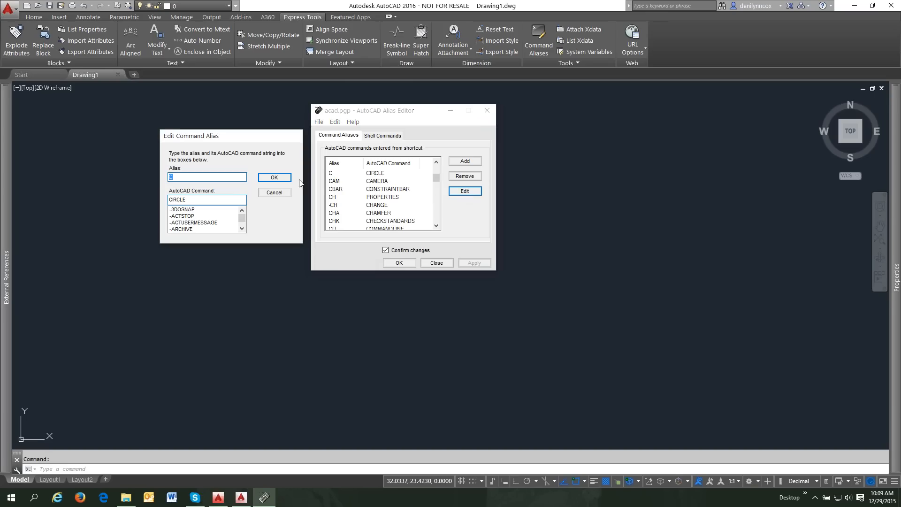
click(193, 210)
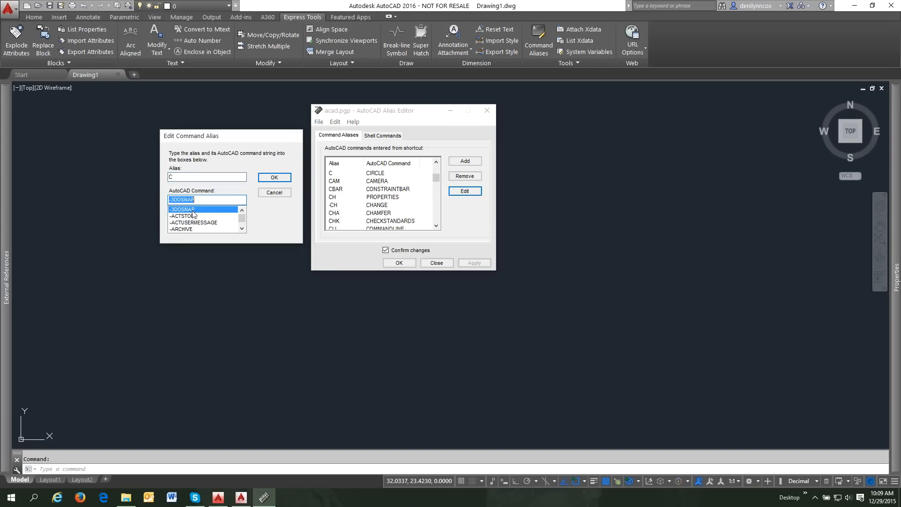
text(co)
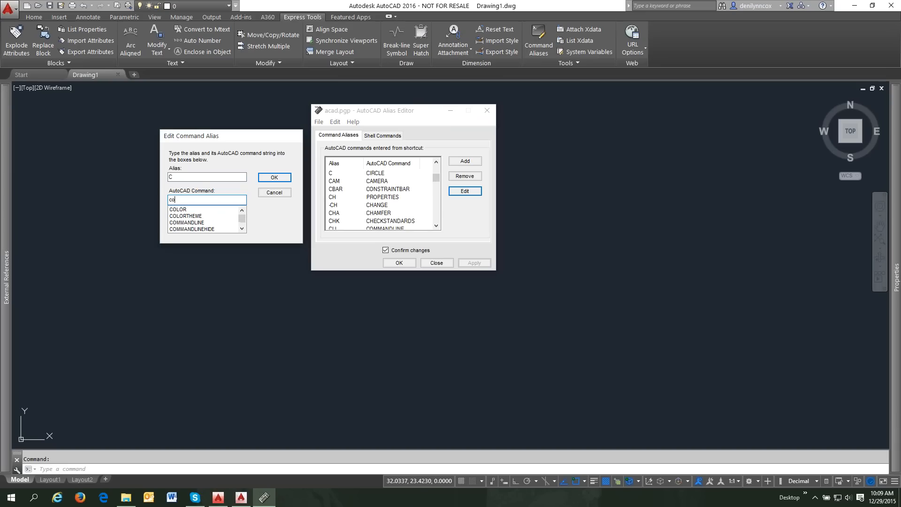
text(p)
click(175, 210)
click(261, 180)
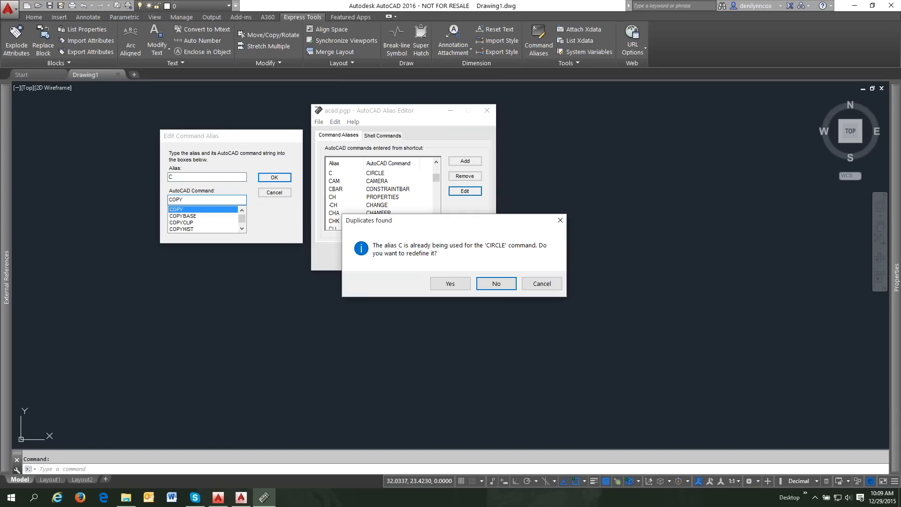
click(452, 285)
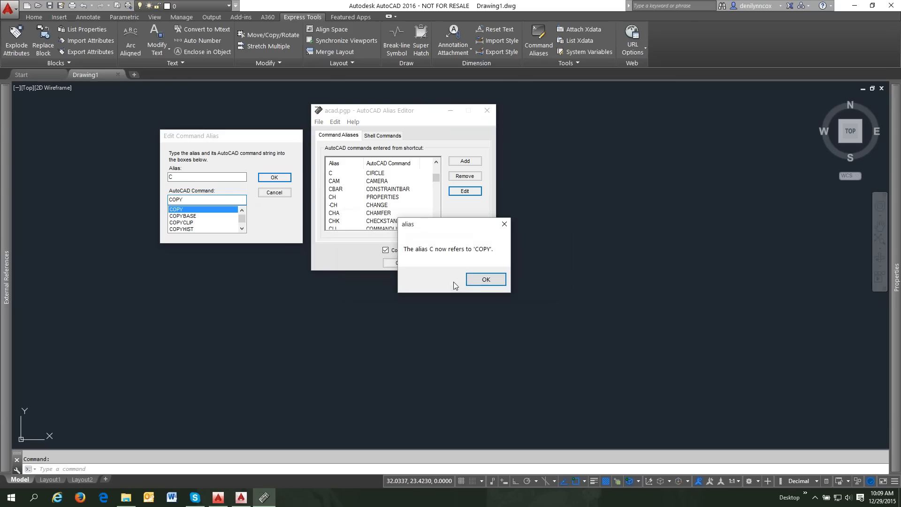
click(483, 282)
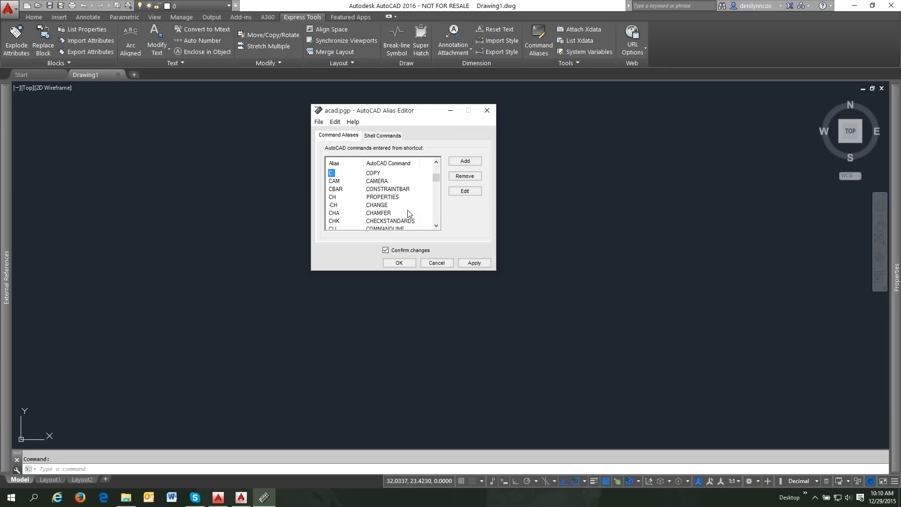
- Save the alias changes over acad.pgp, then dismiss the crash message closing the editor
click(399, 264)
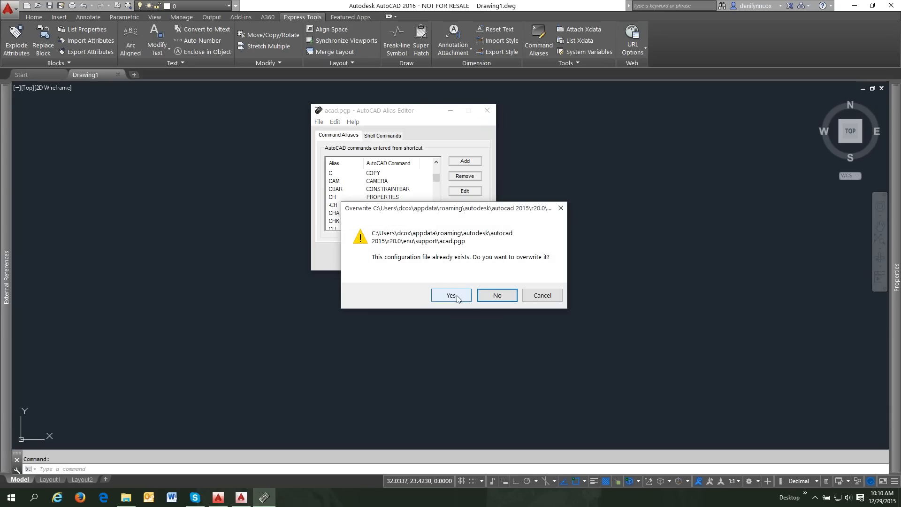
click(455, 298)
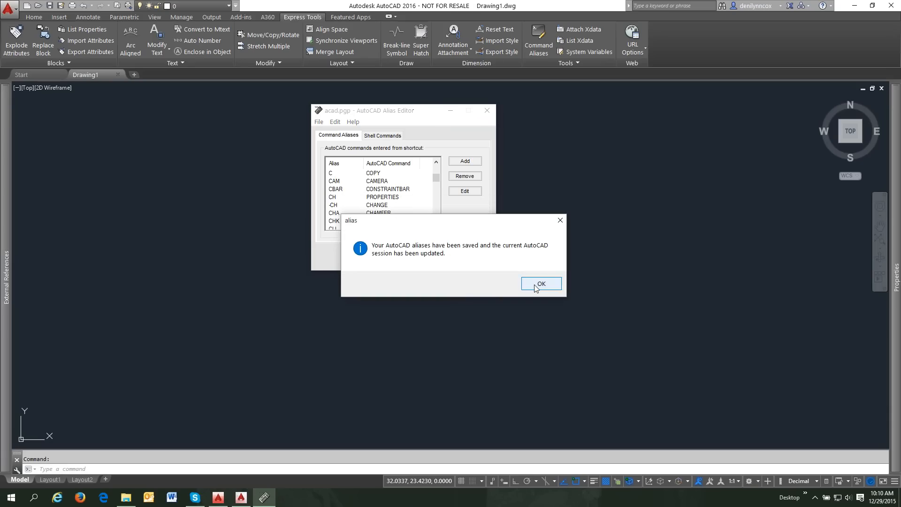
click(535, 284)
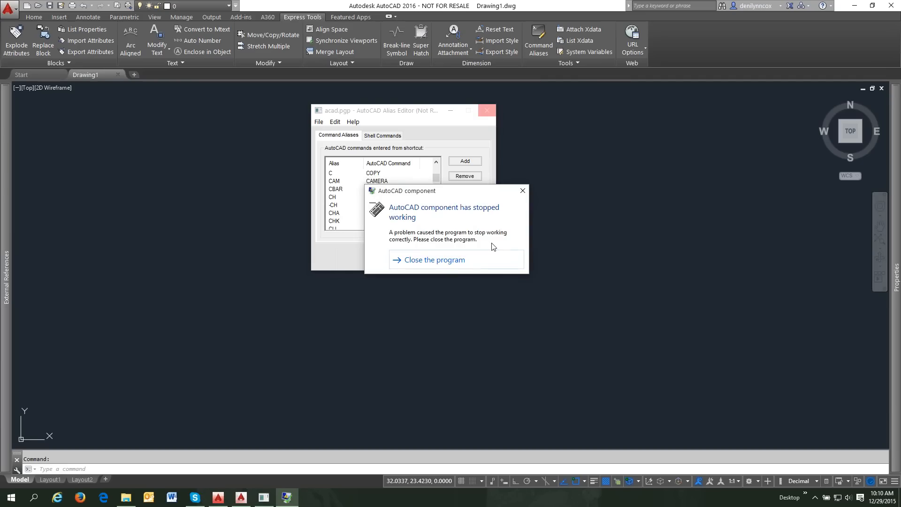
click(522, 191)
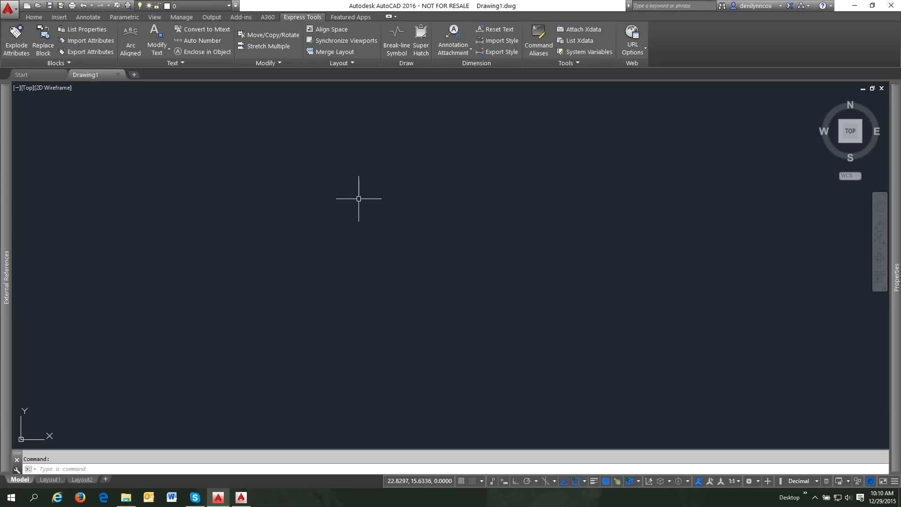
text(c)
key(Return)
key(Escape)
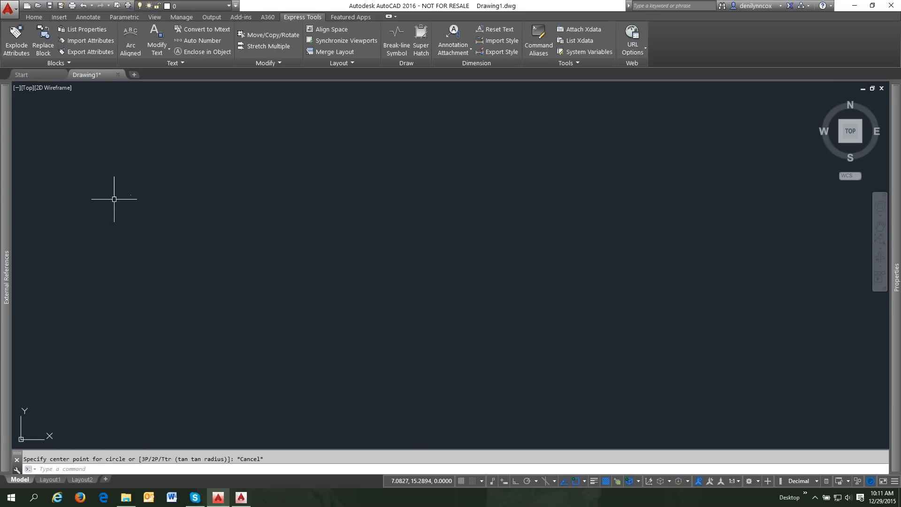
- In AutoCAD 2015, use -TOOLBAR to float the Draw toolbar at screen position 100,100
mouse_move(9, 214)
click(854, 7)
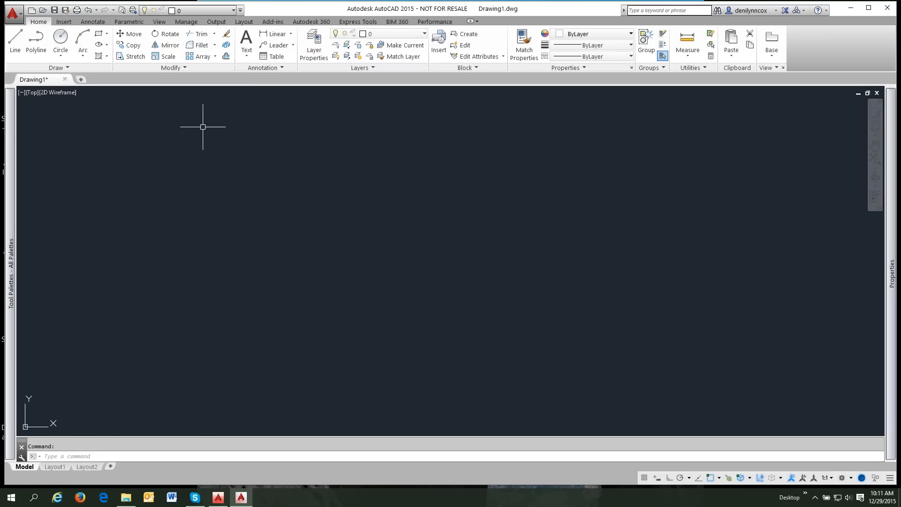
text(-TOOLBAR)
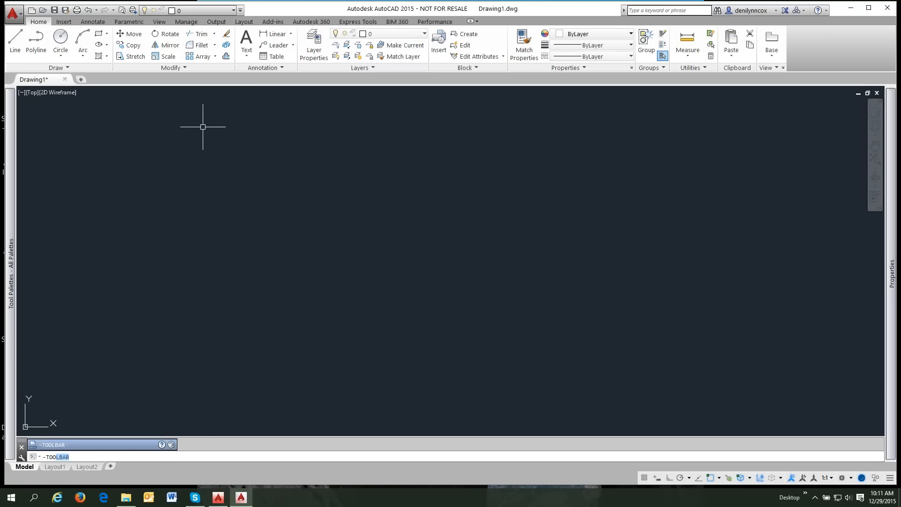
key(Return)
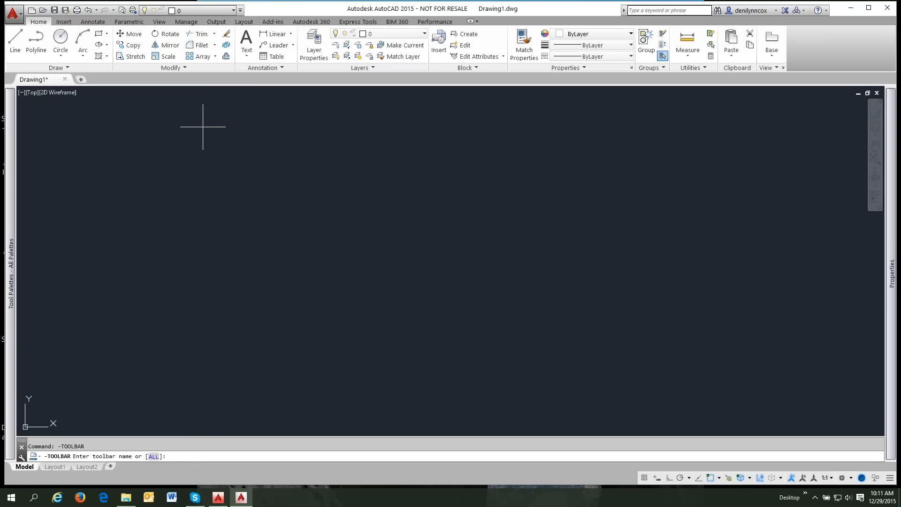
text(draw)
key(Return)
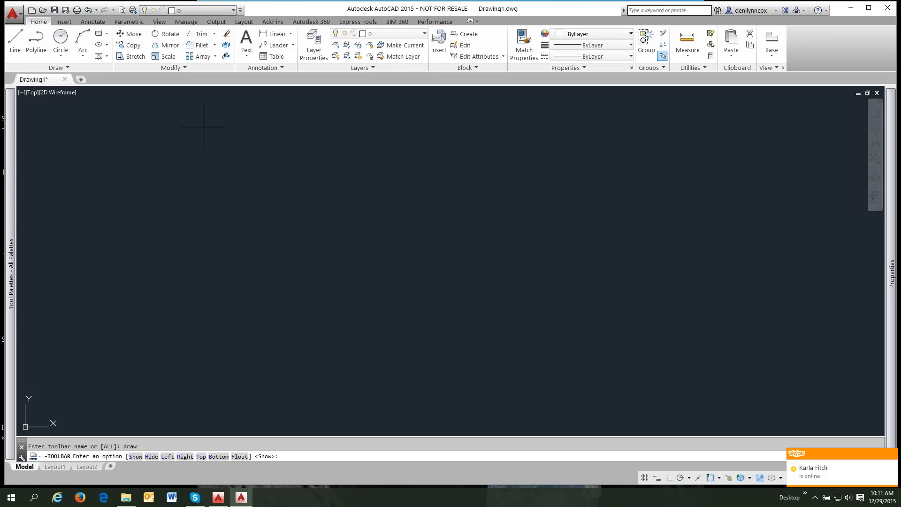
key(Return)
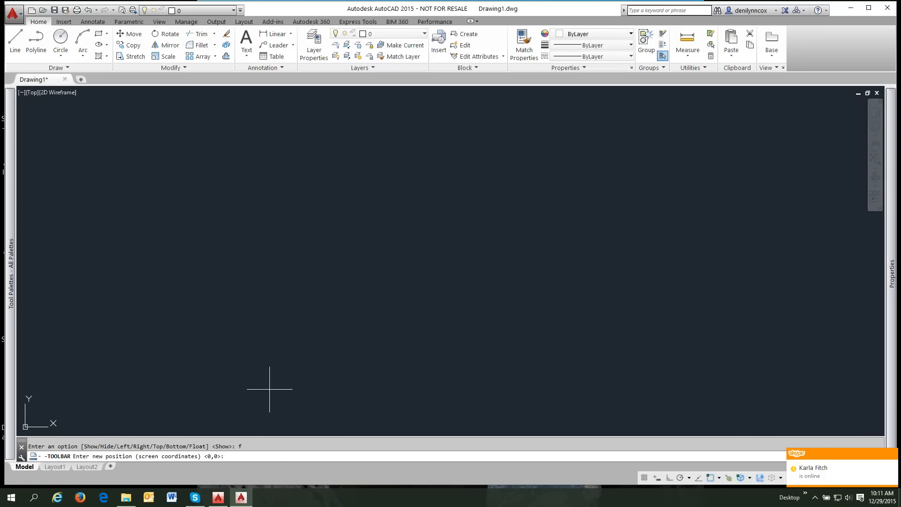
text(100,100)
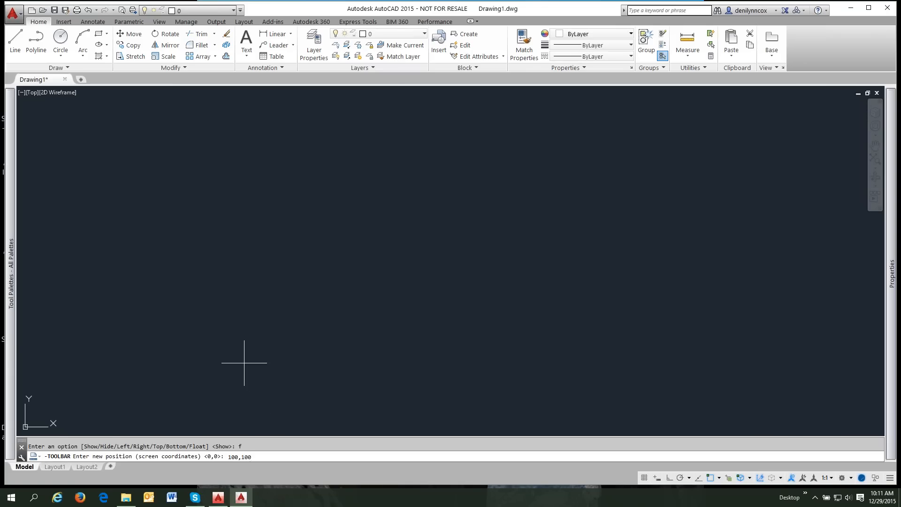
key(Return)
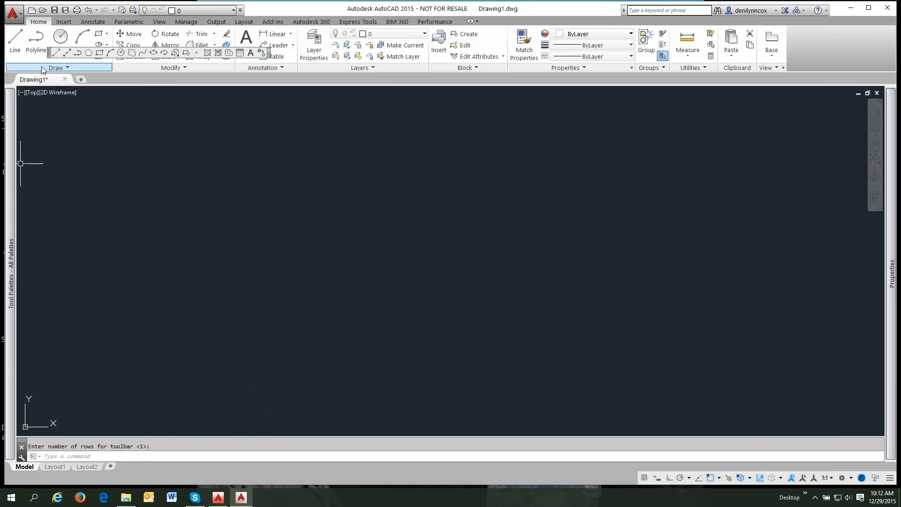
- Maximize the AutoCAD 2015 window and dock the Draw toolbar vertically on the left edge
drag(62, 87, 145, 131)
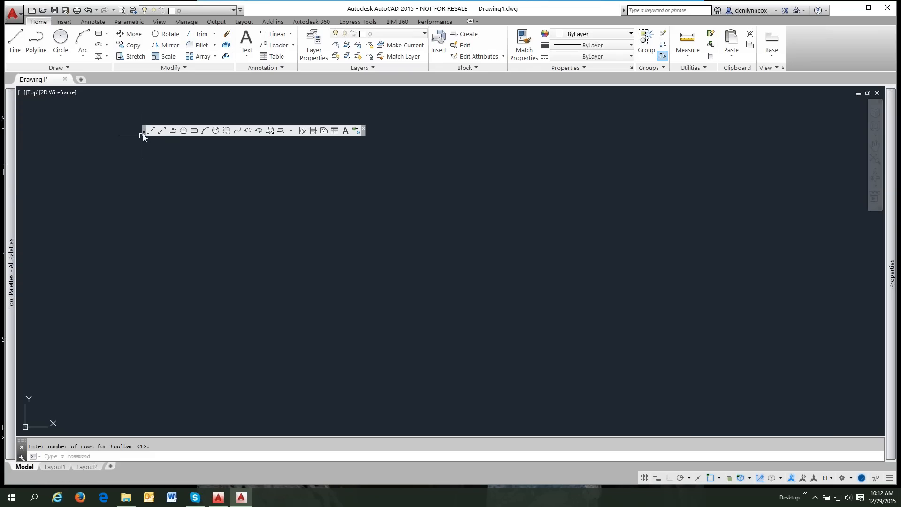
drag(143, 134, 144, 134)
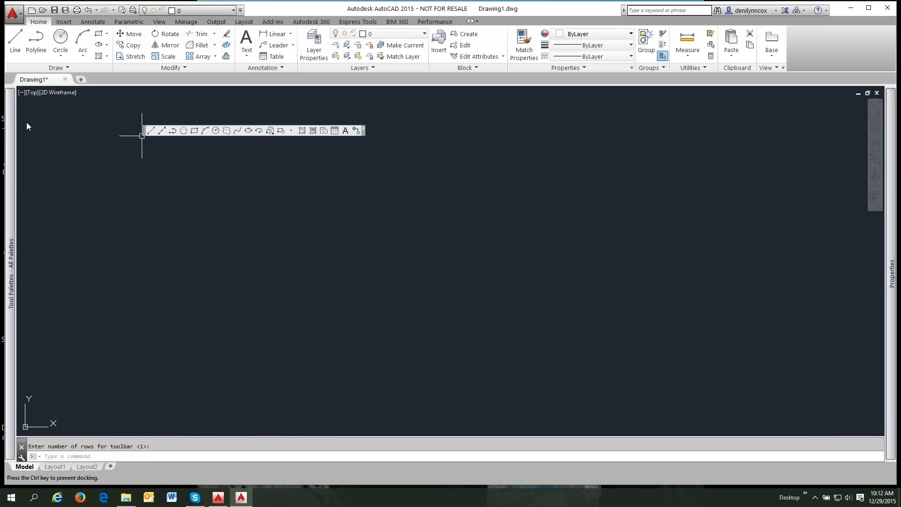
drag(7, 125, 62, 145)
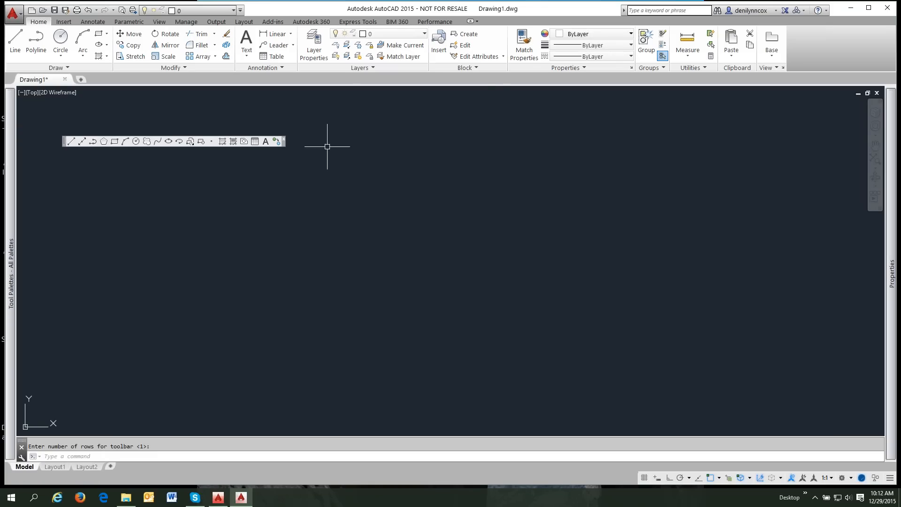
click(869, 8)
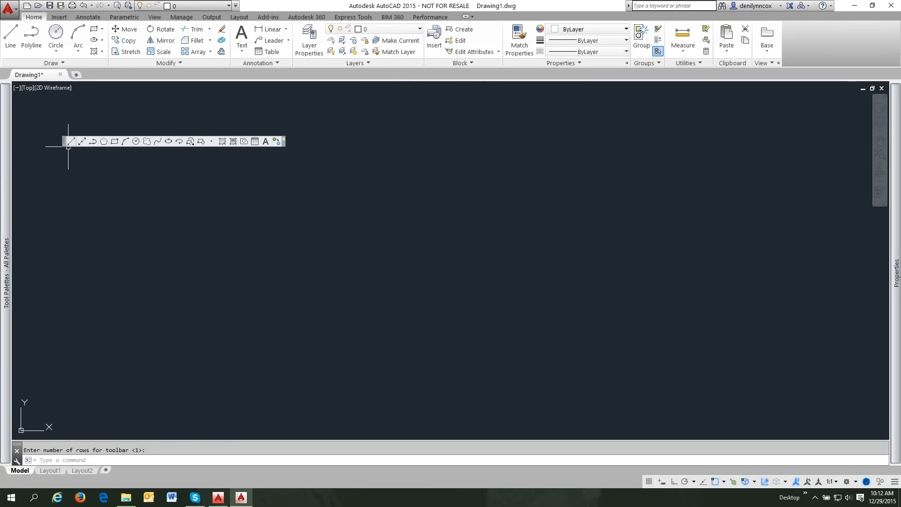
mouse_move(63, 141)
mouse_down()
mouse_move(4, 138)
mouse_move(145, 167)
mouse_up()
mouse_move(2, 139)
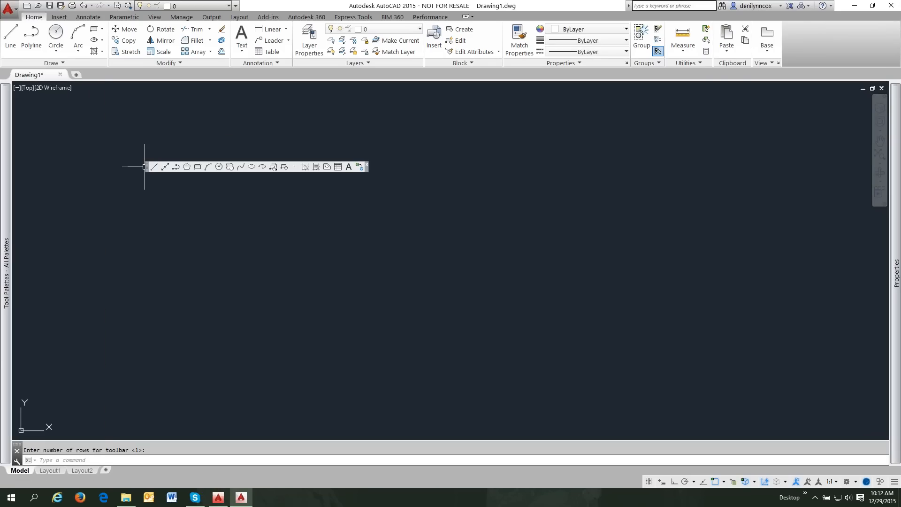
drag(45, 163, 17, 162)
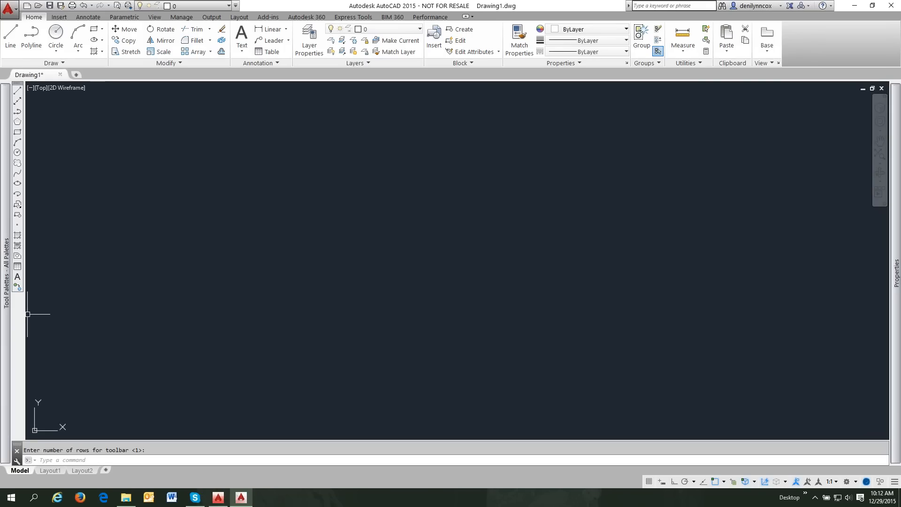
- Turn on the Object Snap toolbar and dock it horizontally along the top of the drawing area
right_click(17, 316)
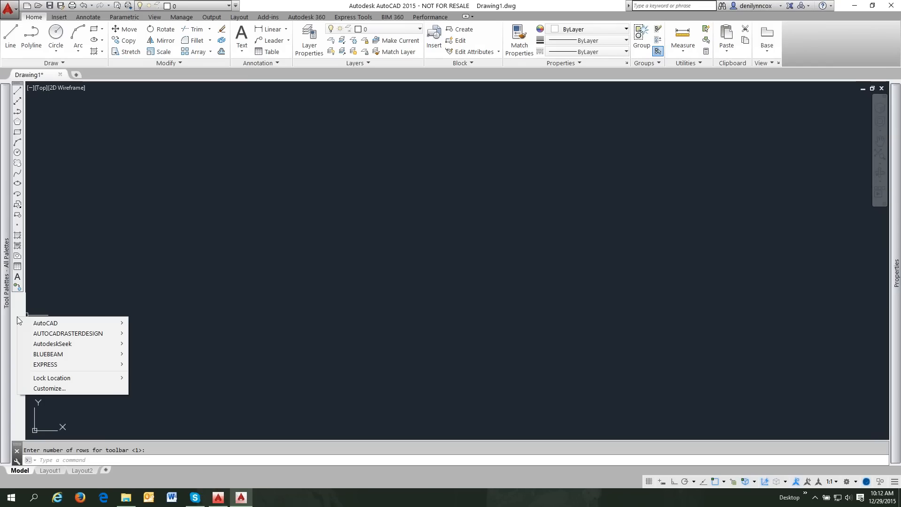
mouse_move(50, 322)
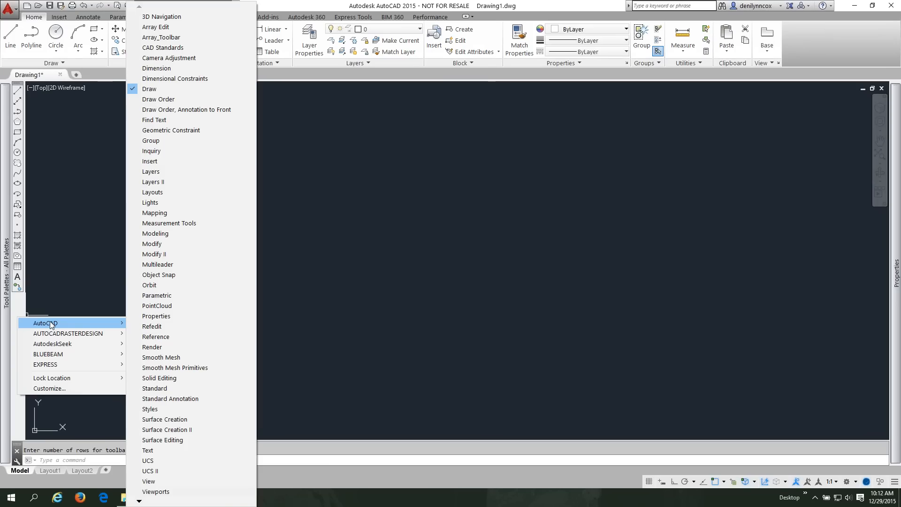
click(153, 276)
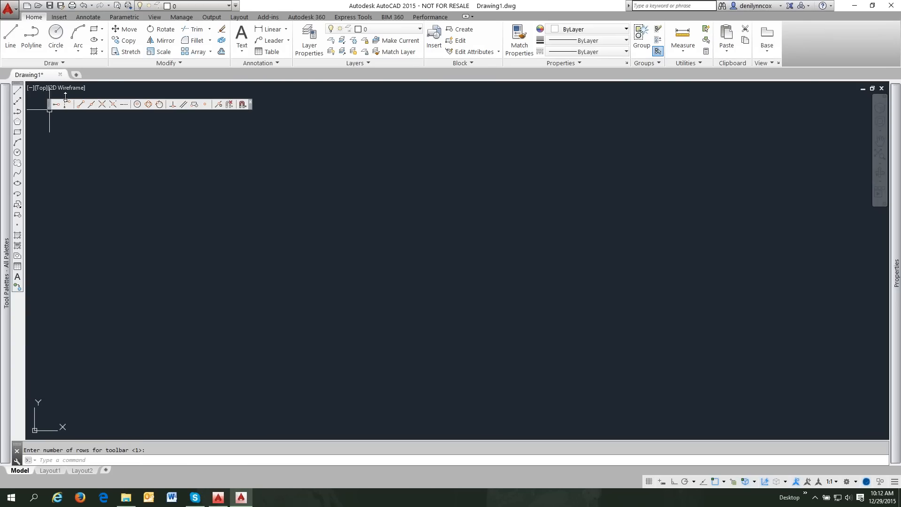
mouse_move(48, 103)
mouse_down()
mouse_move(70, 82)
mouse_move(66, 73)
mouse_move(58, 83)
mouse_up()
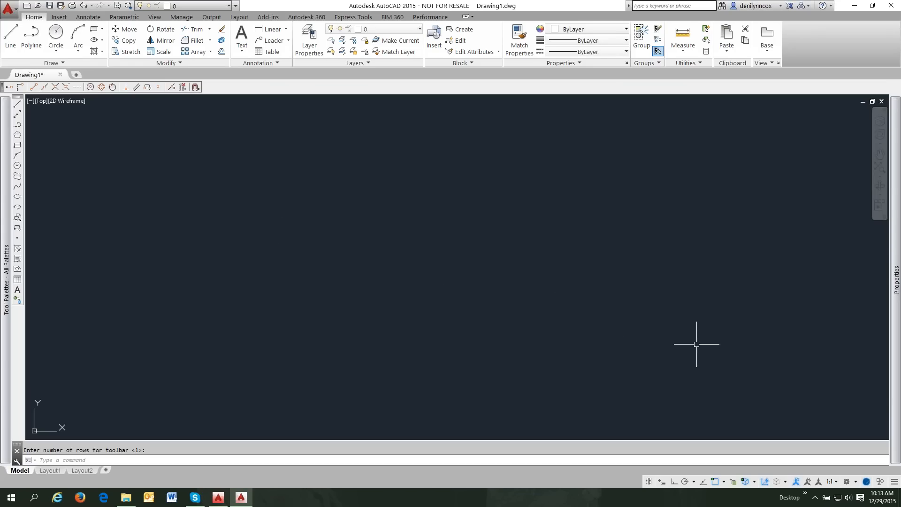
- Close the ribbon with RIBBONCLOSE, then bring up the Quick Access Toolbar's menu bar option
click(856, 482)
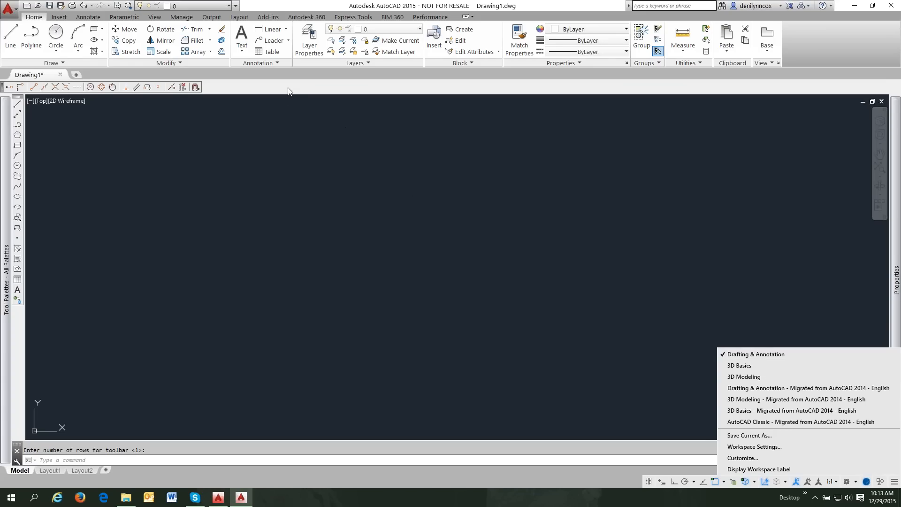
click(295, 113)
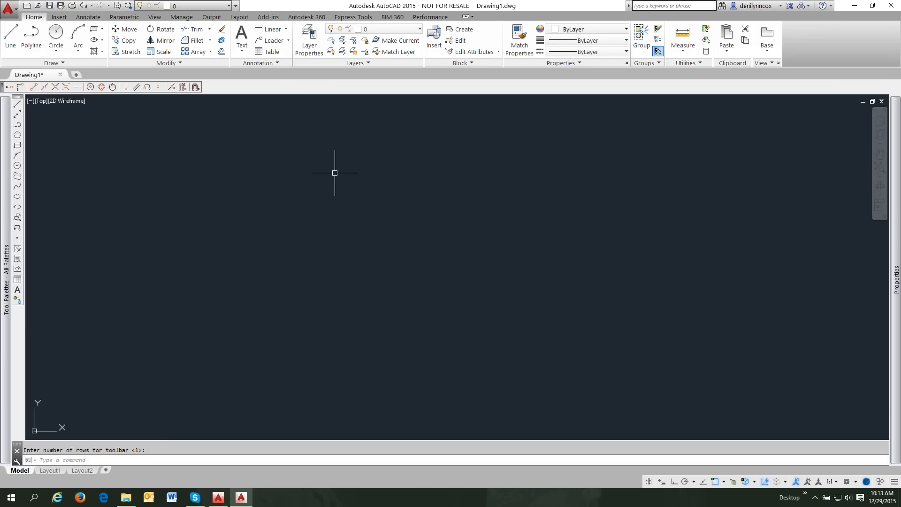
text(RIBBONC)
text(LOSE)
key(Return)
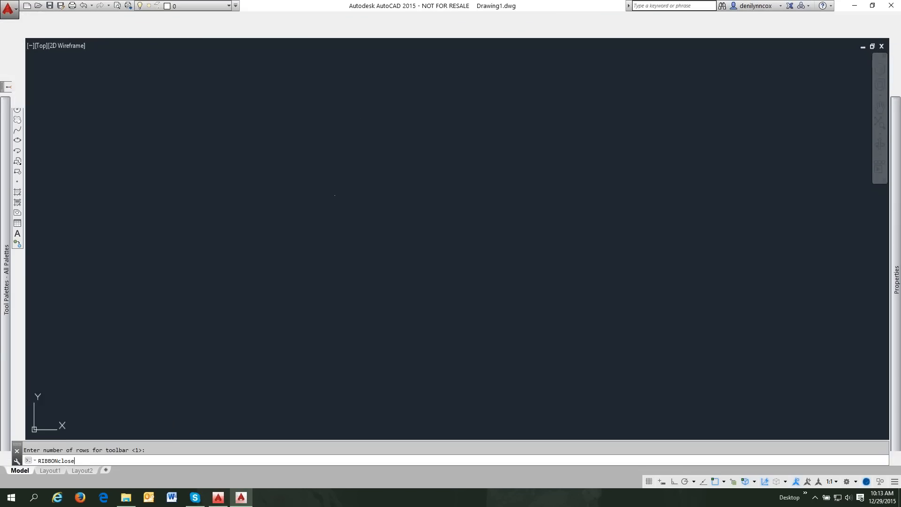
click(235, 6)
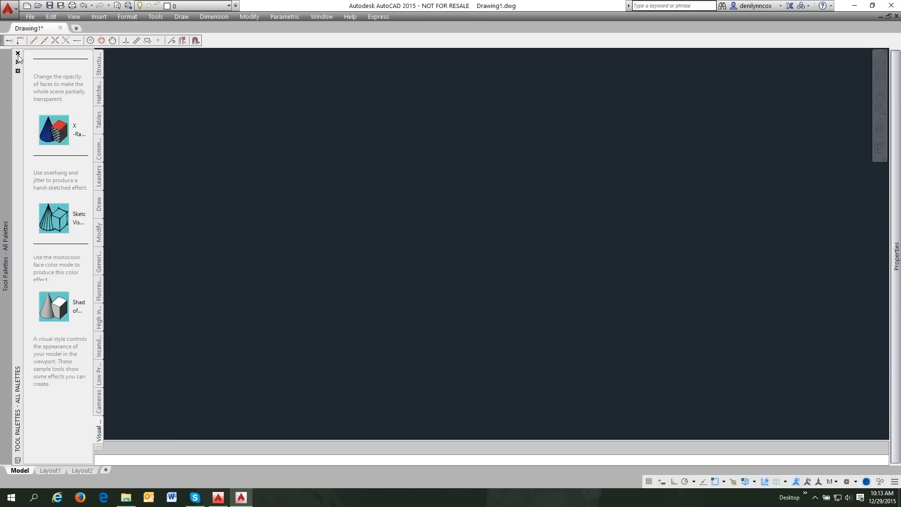
- Close the Tool Palettes and bring up the workspace list from the status bar
click(18, 56)
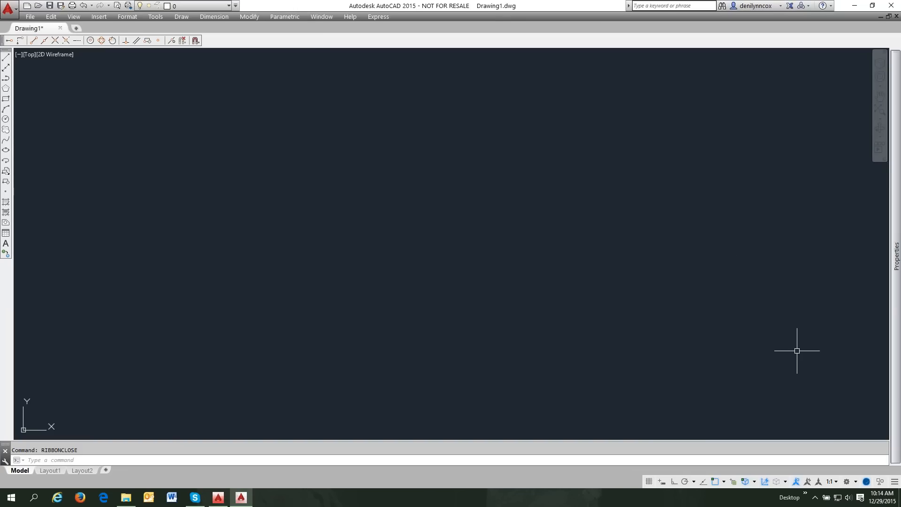
click(856, 483)
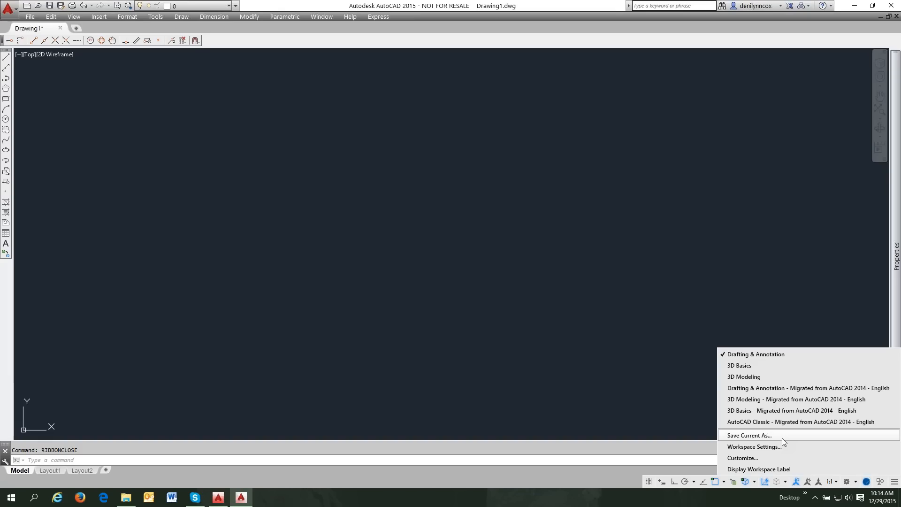
- Save the current layout as a new workspace named 'Deni'
click(783, 438)
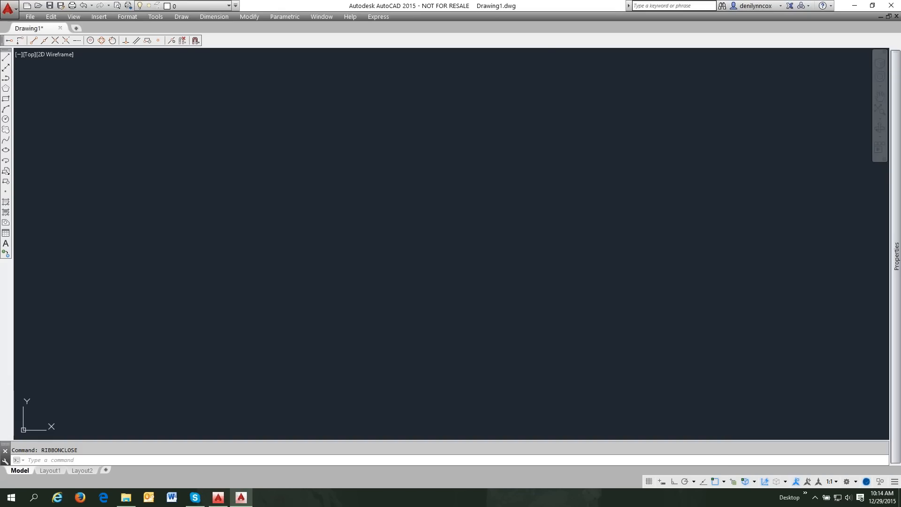
text(Deni)
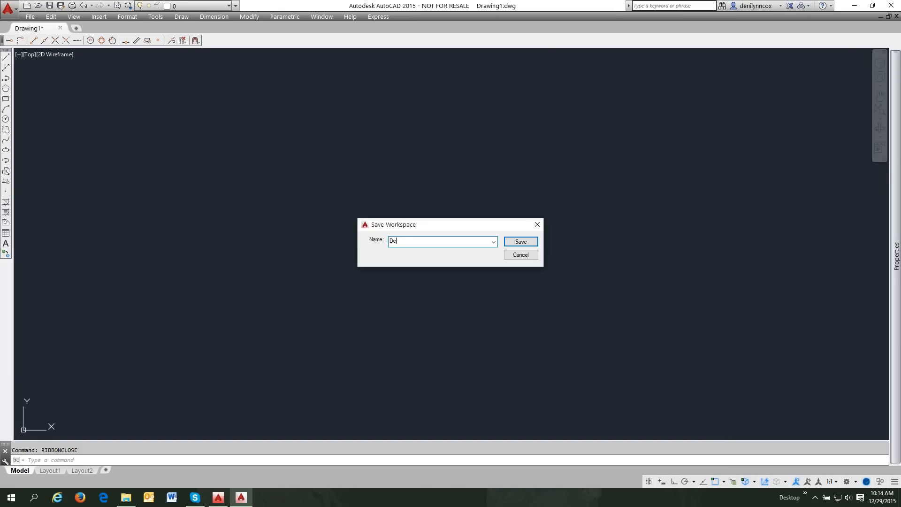
click(522, 242)
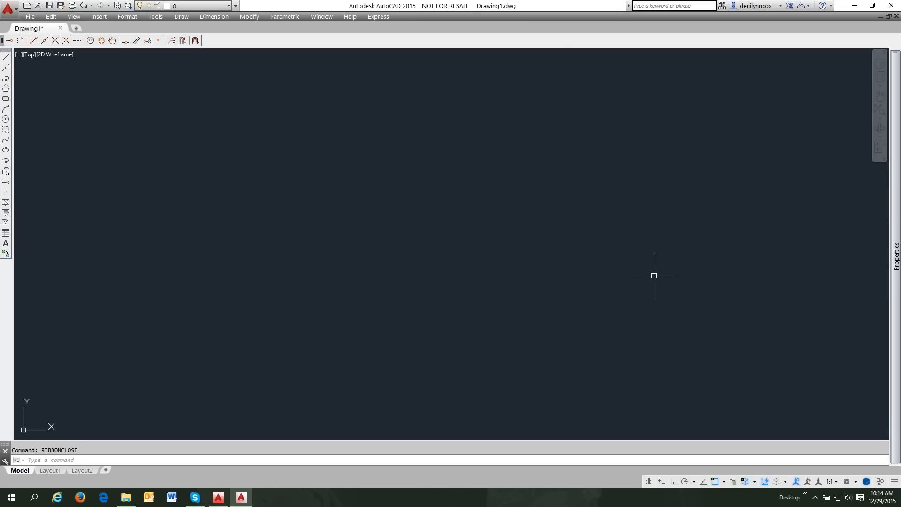
- Switch from AutoCAD 2015 to the AutoCAD 2016 window using the taskbar
click(242, 498)
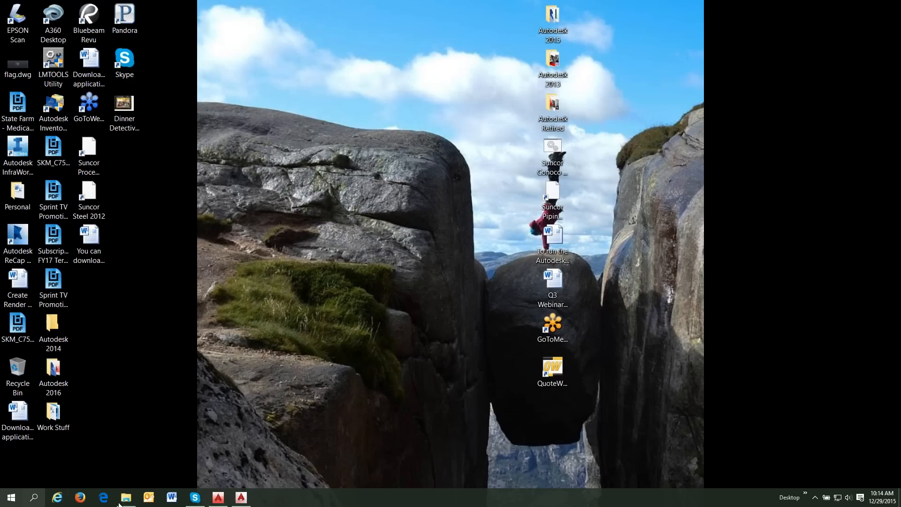
click(242, 501)
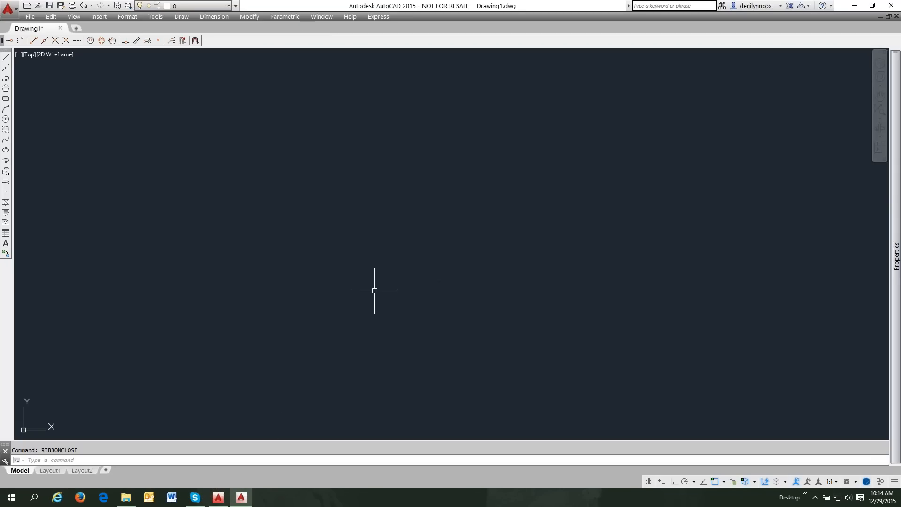
click(219, 497)
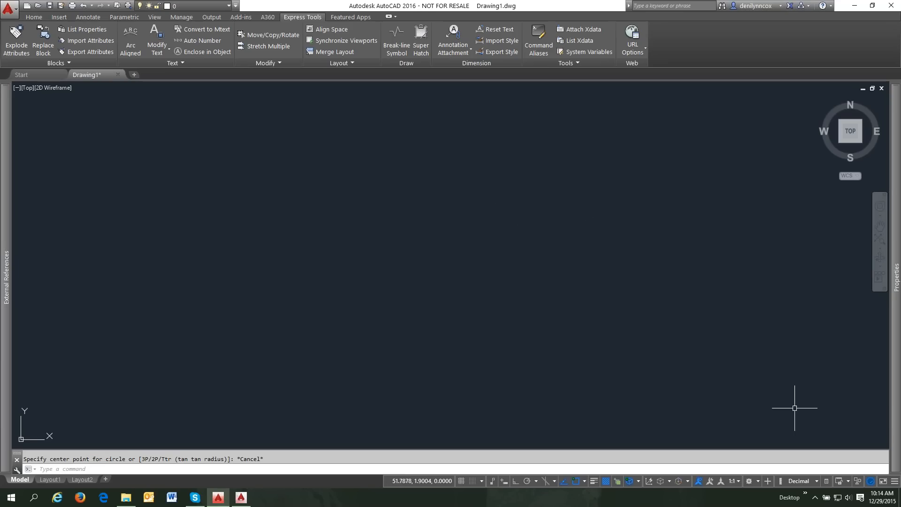
click(758, 481)
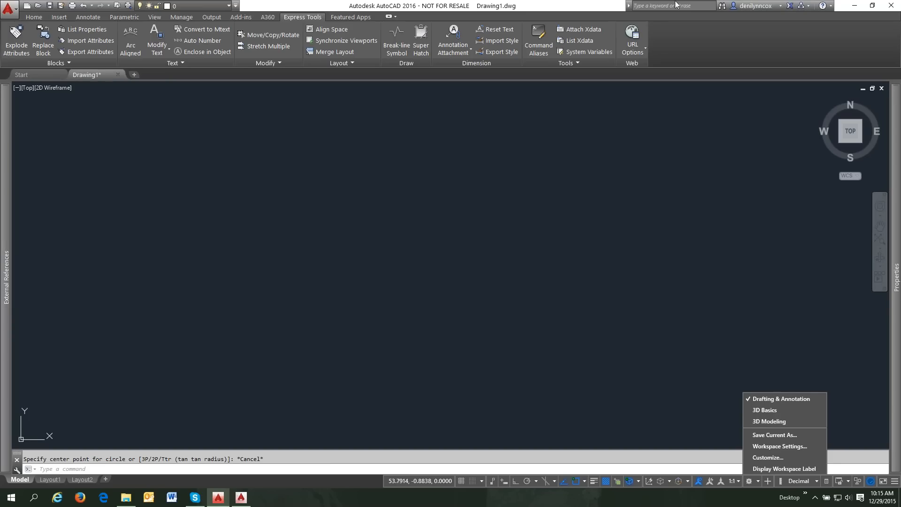
click(243, 500)
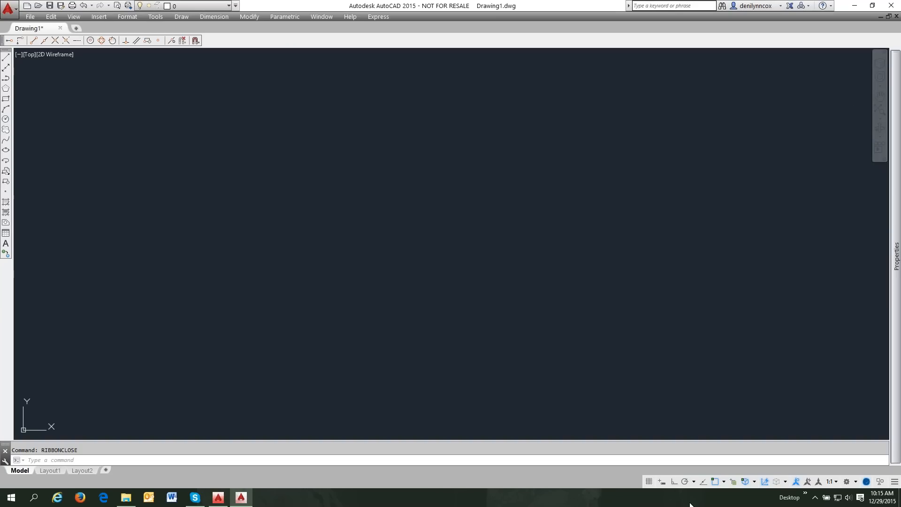
click(847, 481)
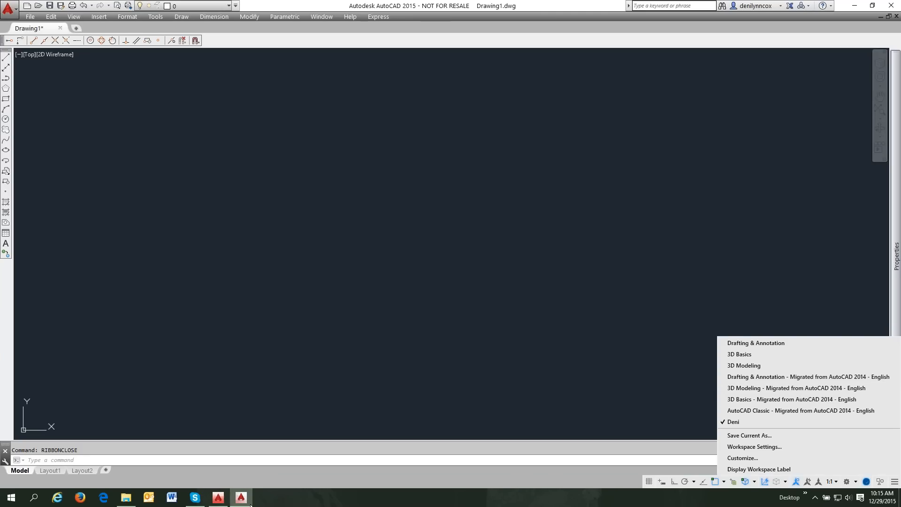
click(219, 498)
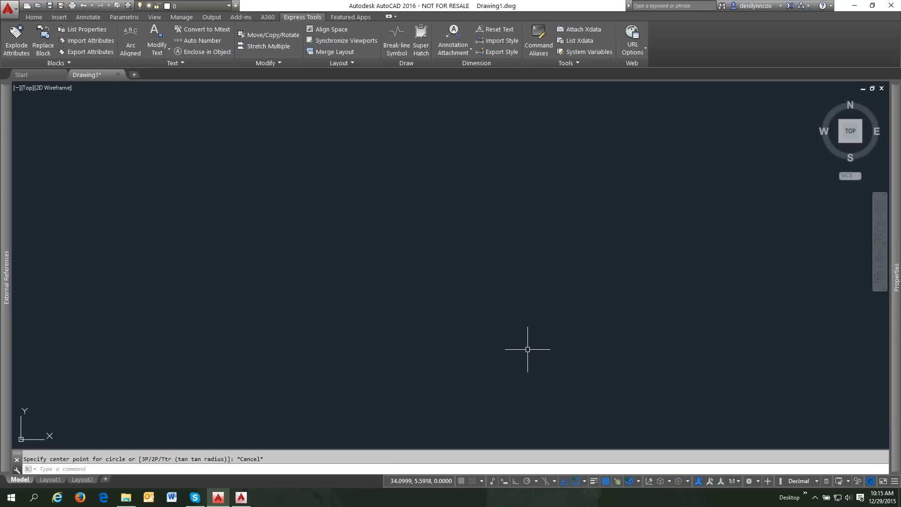
text(cui)
- Run CUI, cancel the Customize User Interface dialog unchanged, and show the Manage ribbon tab
key(Return)
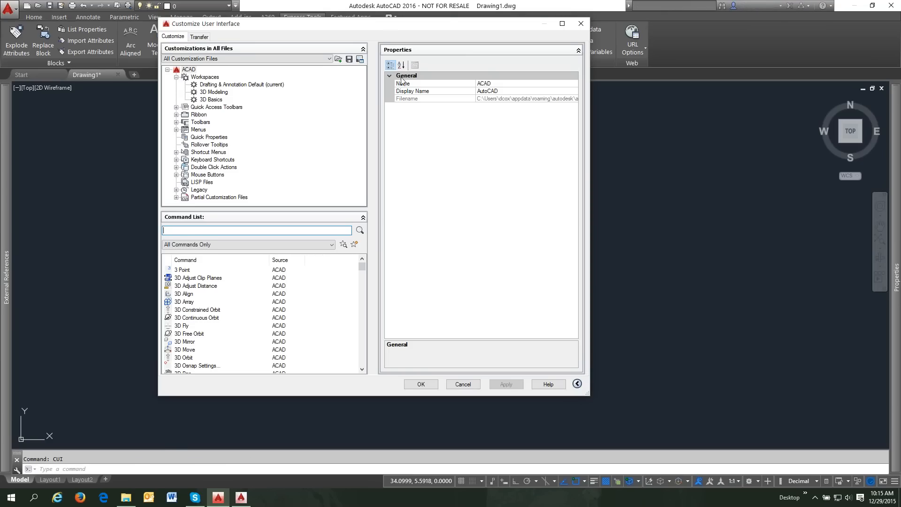
drag(386, 22, 401, 50)
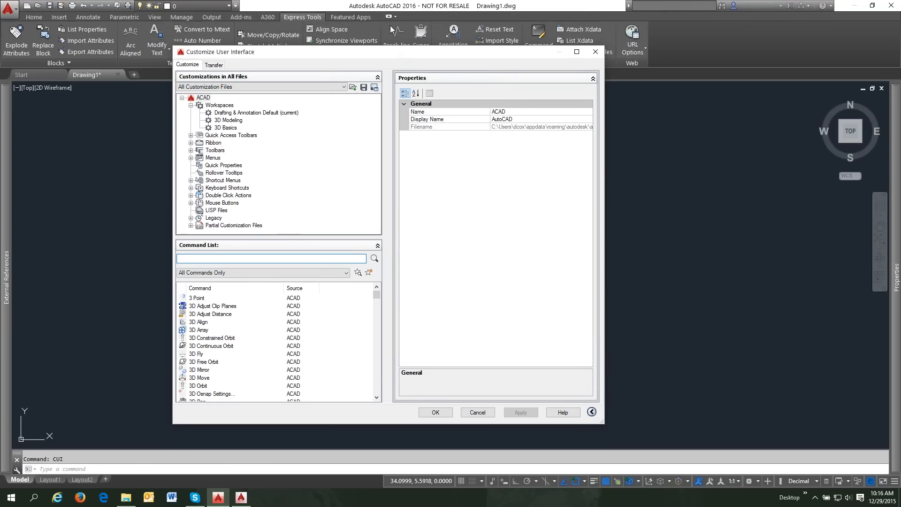
drag(390, 55, 407, 45)
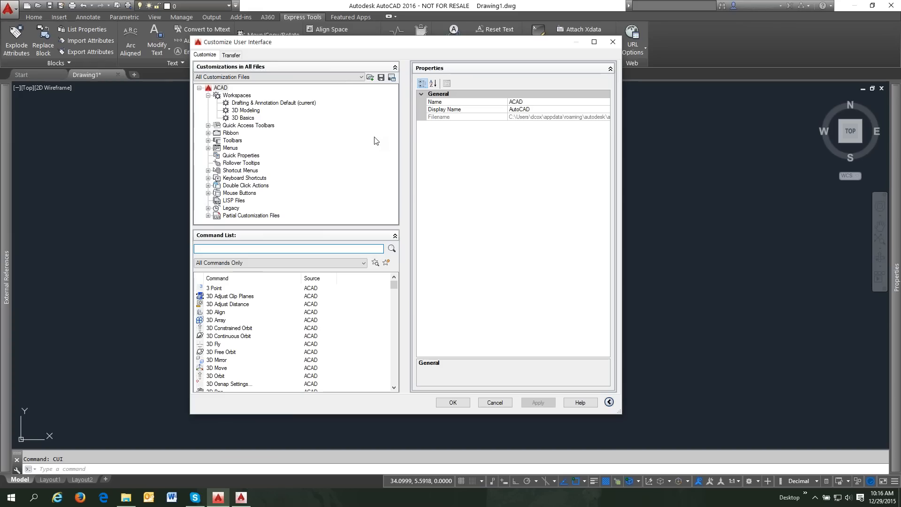
click(502, 405)
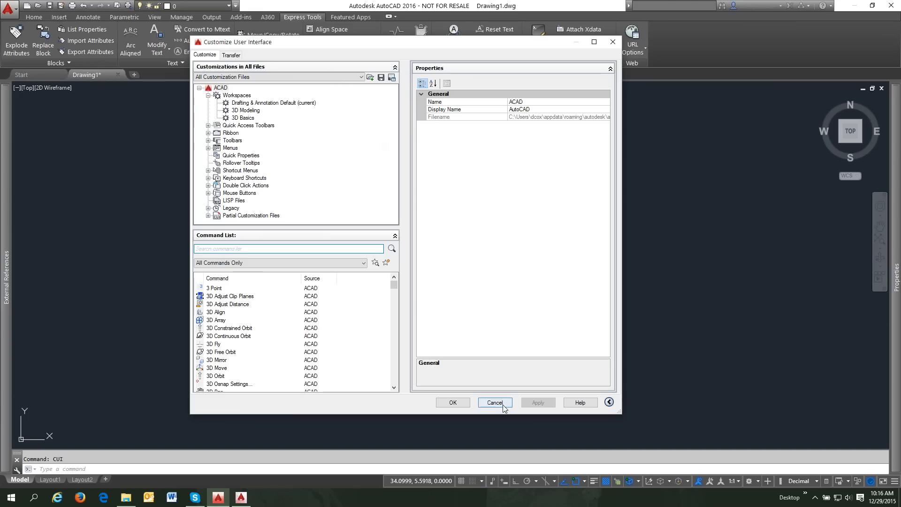
click(189, 19)
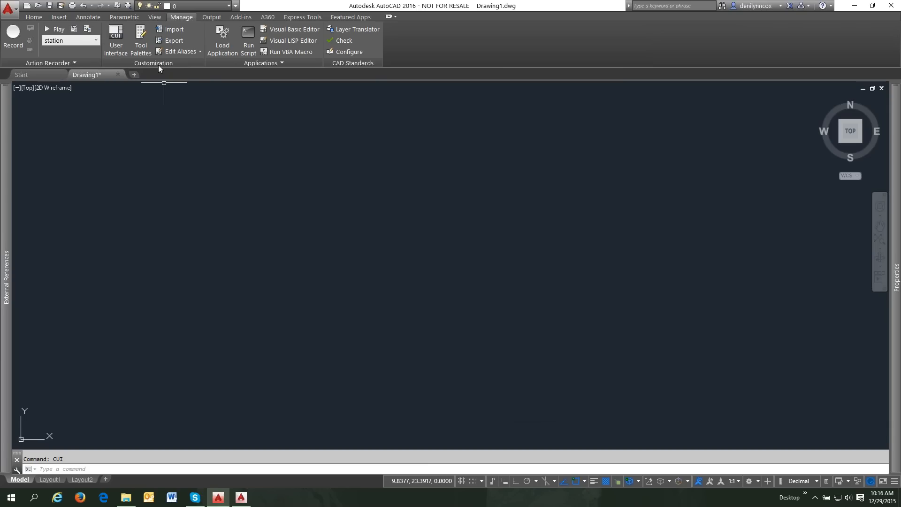
- Reopen User Interface from Manage, switch to the Transfer tab, and browse for a customization file
click(116, 37)
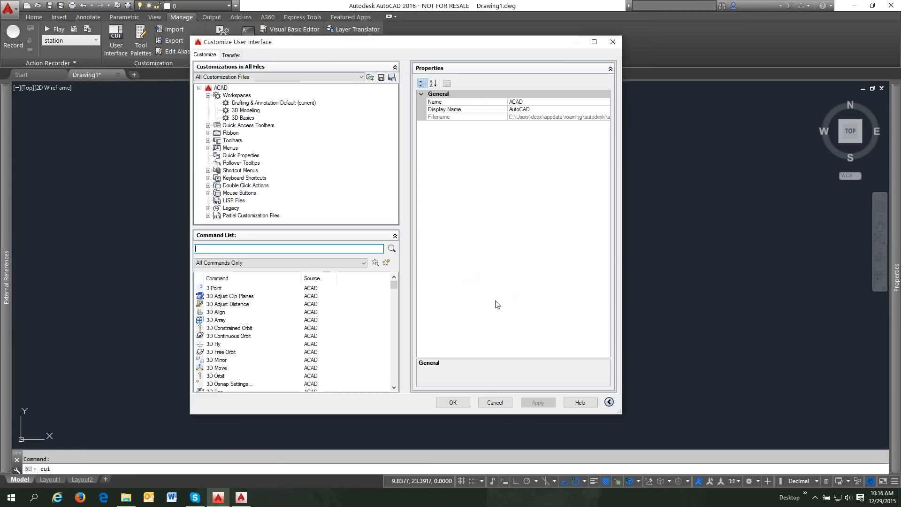
click(231, 56)
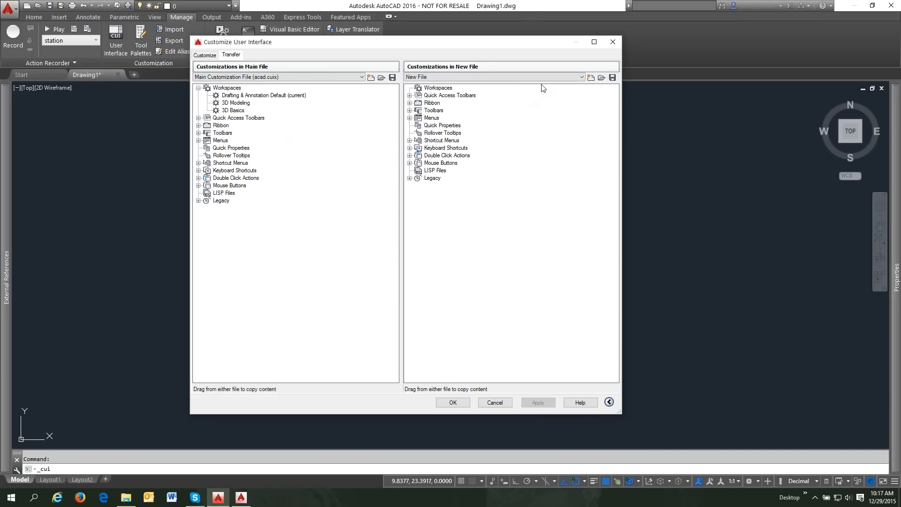
click(602, 78)
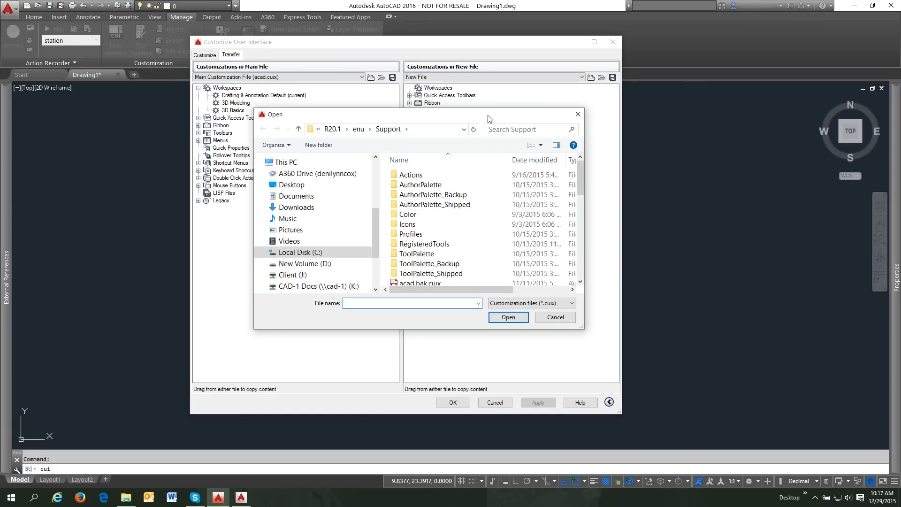
- Navigate the Open dialog up from R20.1 into the AutoCAD 2015 settings folder
drag(488, 115, 526, 64)
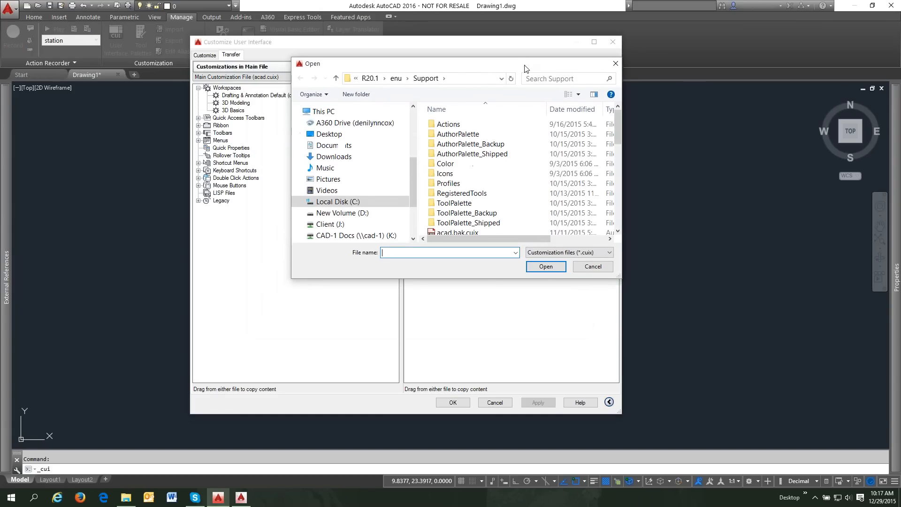
click(368, 78)
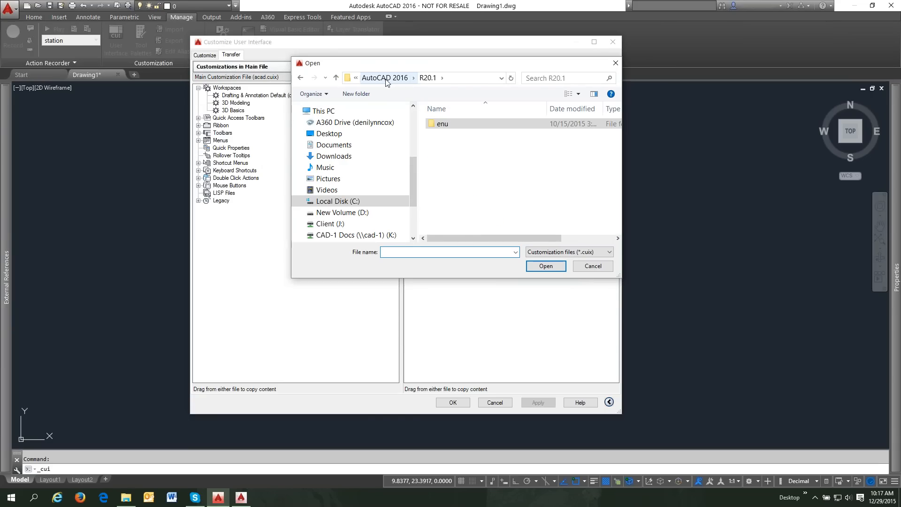
click(385, 78)
click(381, 79)
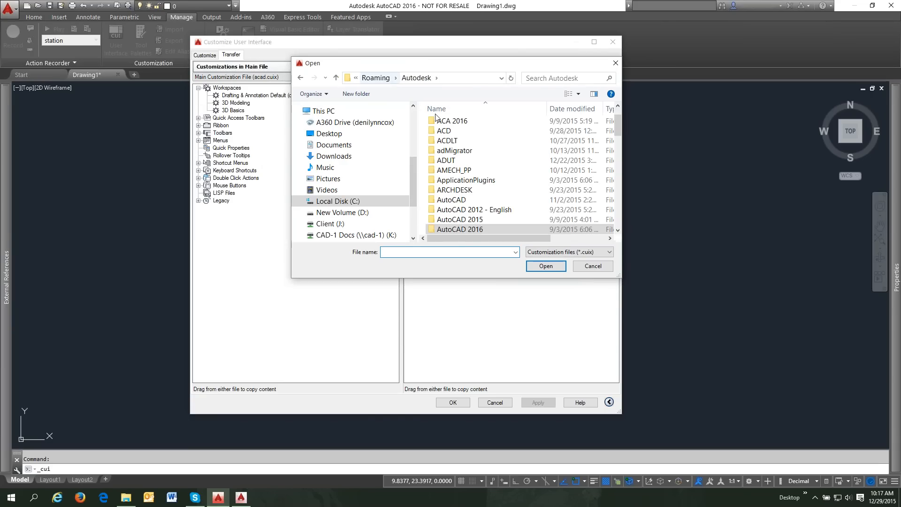
double_click(460, 220)
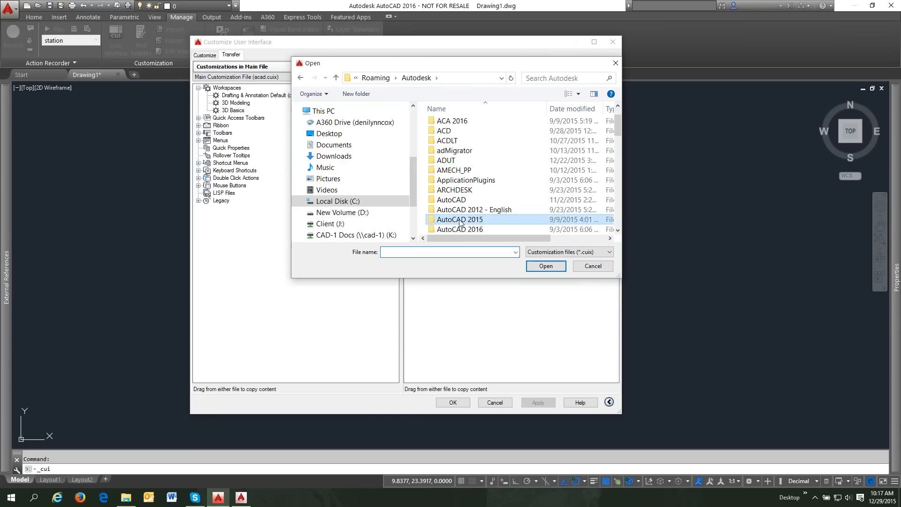
drag(621, 278, 814, 335)
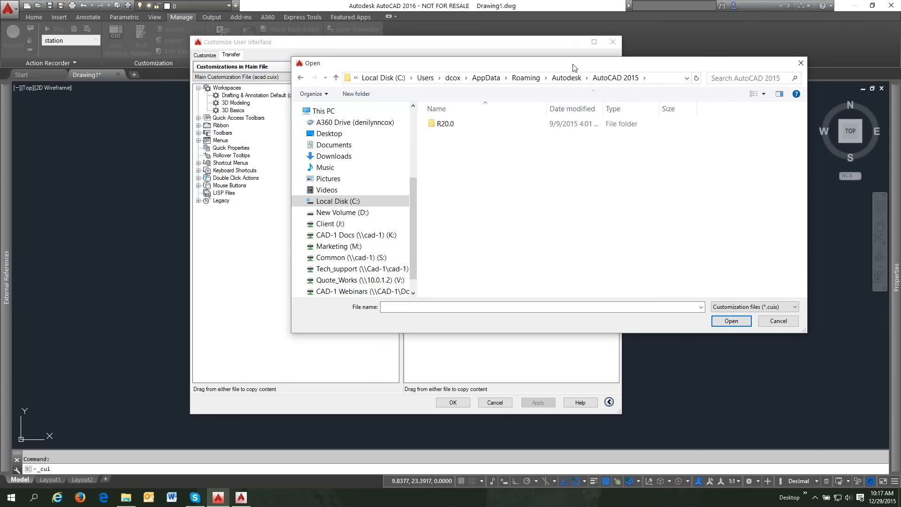
drag(571, 67, 436, 63)
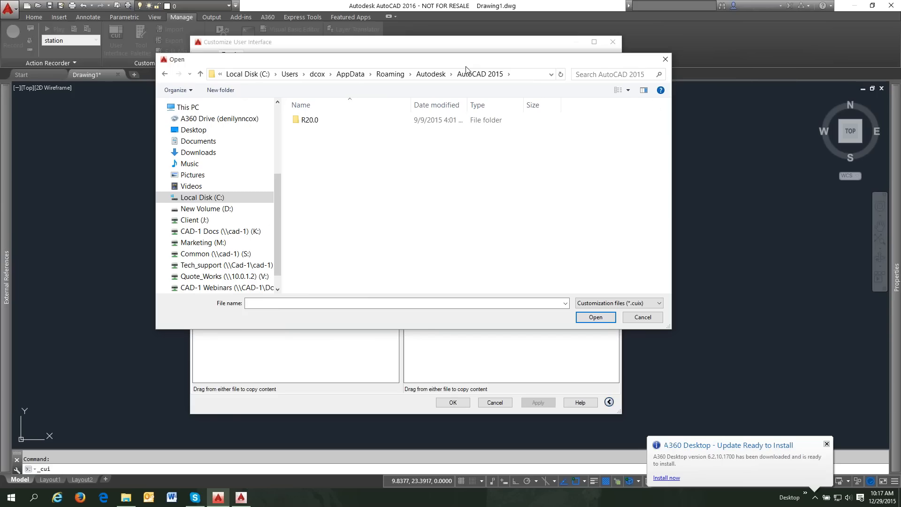
click(827, 444)
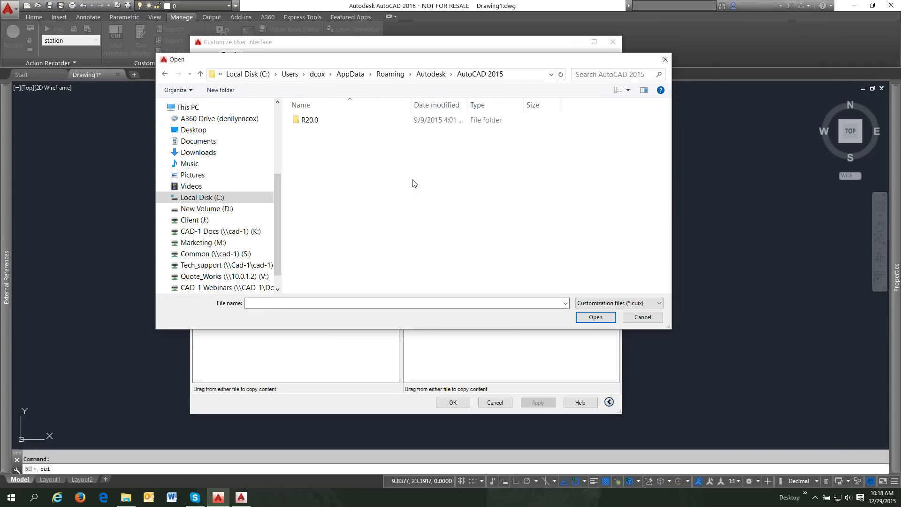
- Open acad.CUIX from R20.0 > enu > Support into the transfer view
double_click(312, 120)
double_click(314, 120)
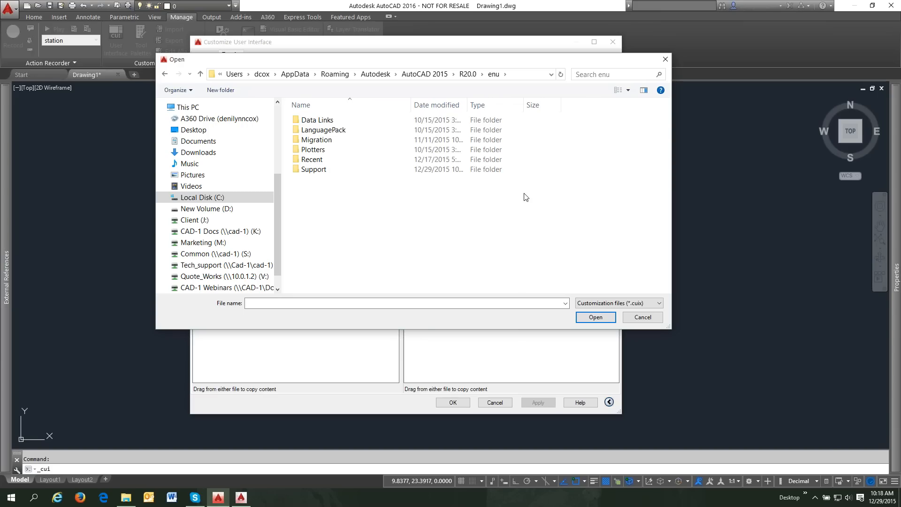
double_click(324, 170)
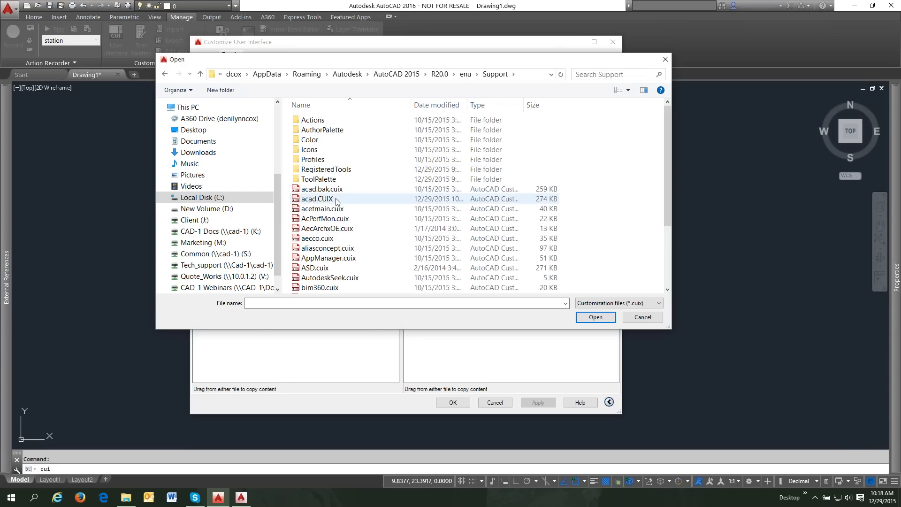
click(337, 200)
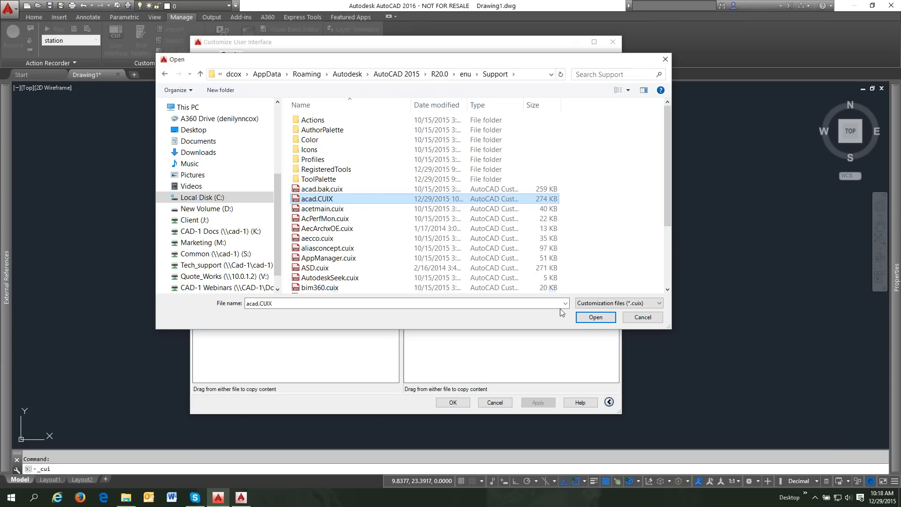
click(595, 318)
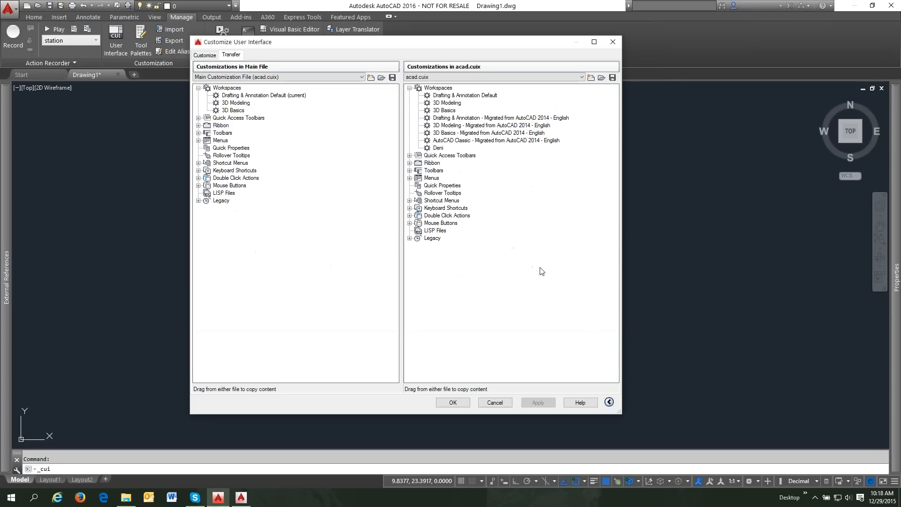
- Drag the Deni workspace from the 2015 acad.cuix onto Main File Workspaces and confirm with OK
click(439, 148)
drag(437, 149, 285, 98)
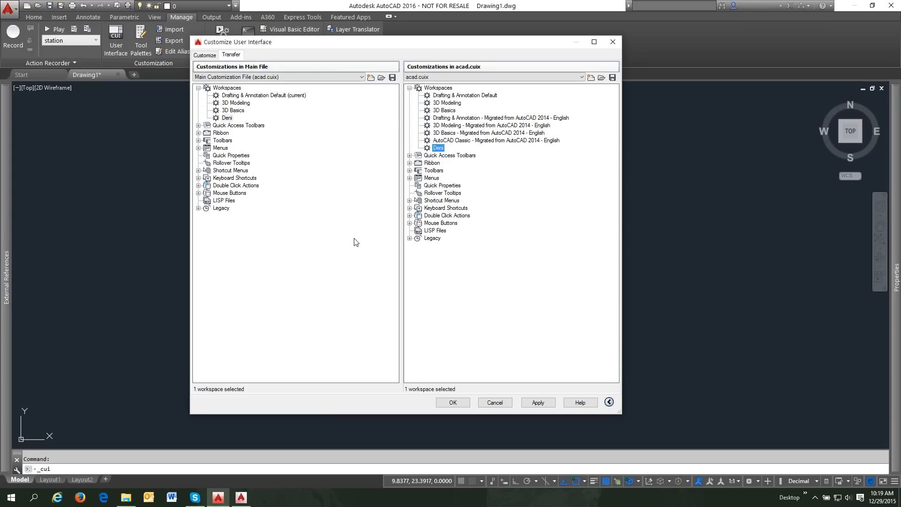
click(452, 404)
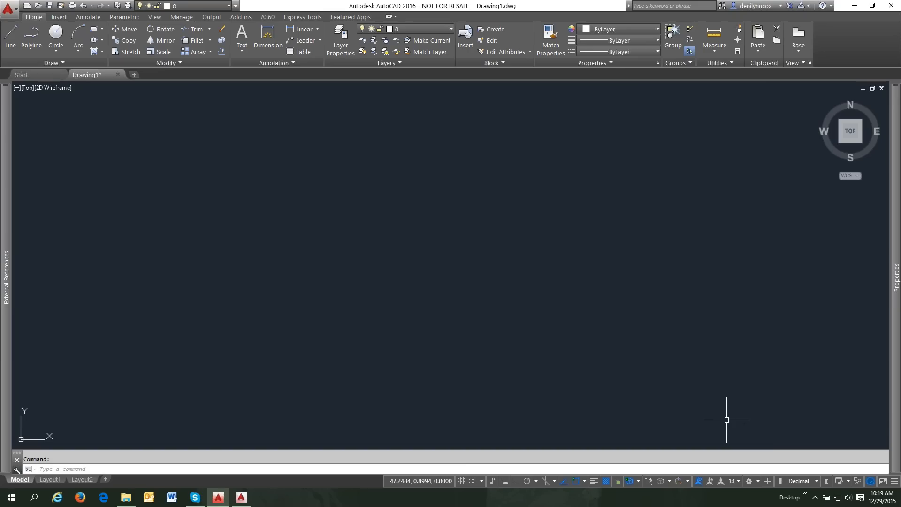
- Make Deni the current workspace and compare the result with the AutoCAD 2015 window
click(758, 482)
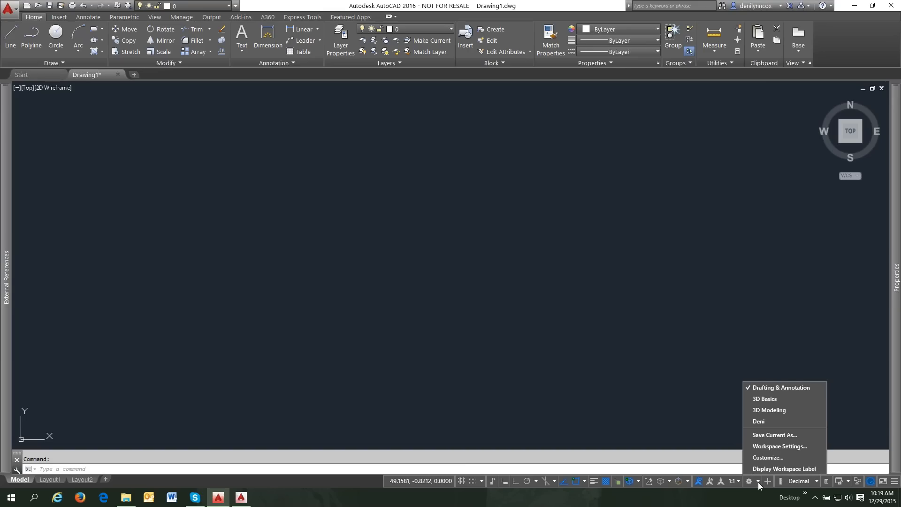
click(760, 421)
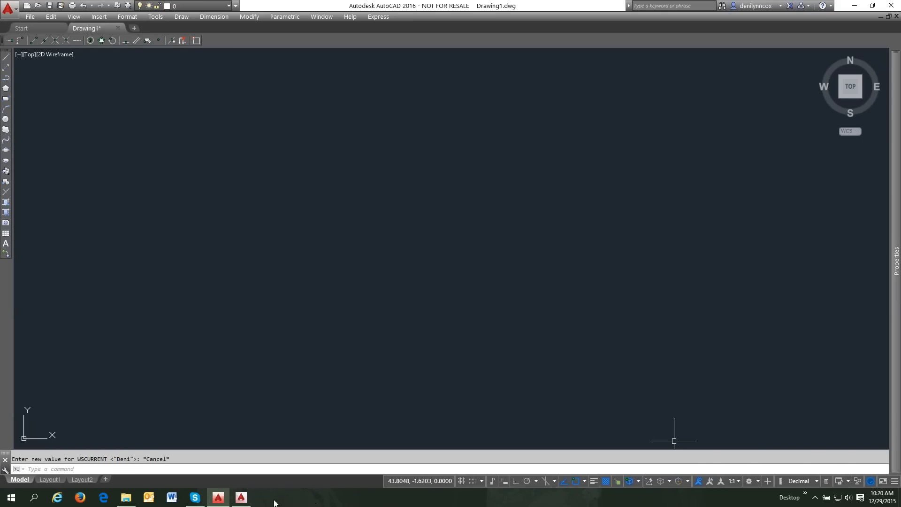
click(243, 499)
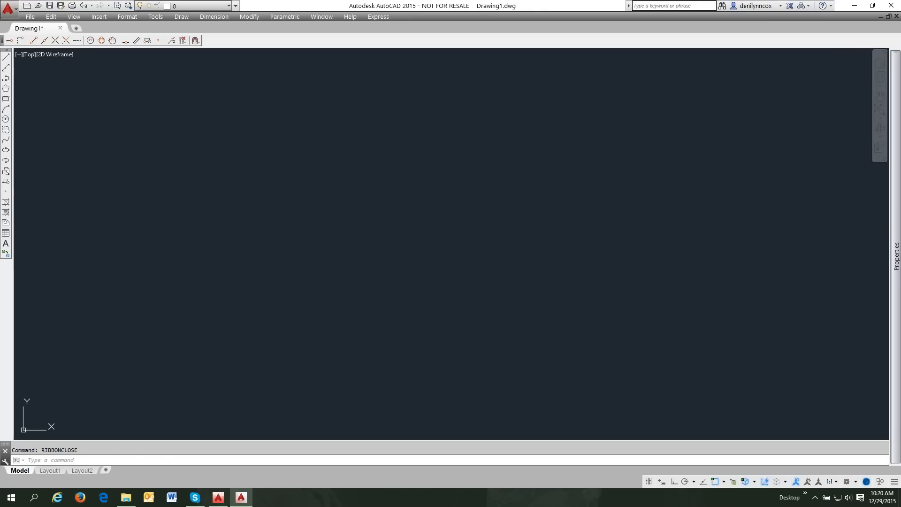
click(225, 501)
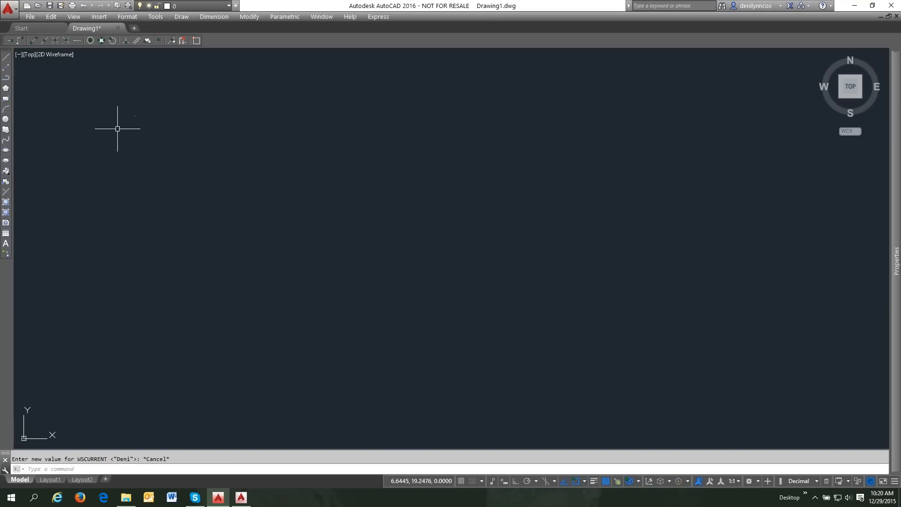
- Open the Options dialog with OP and view its Profiles list
mouse_move(243, 497)
text(op)
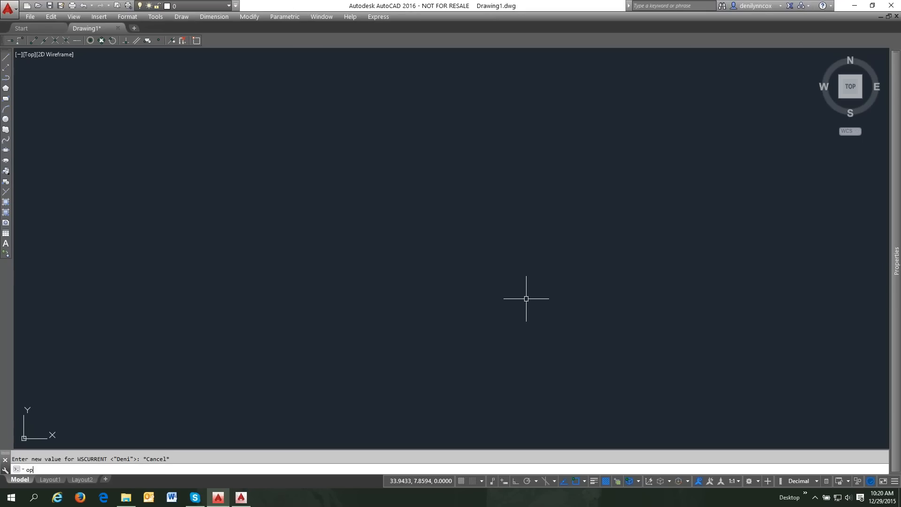
key(Return)
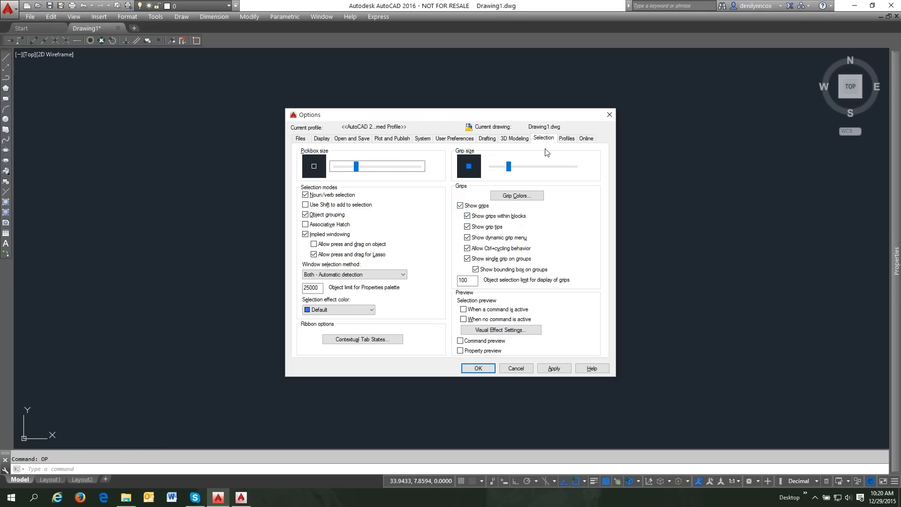
click(567, 140)
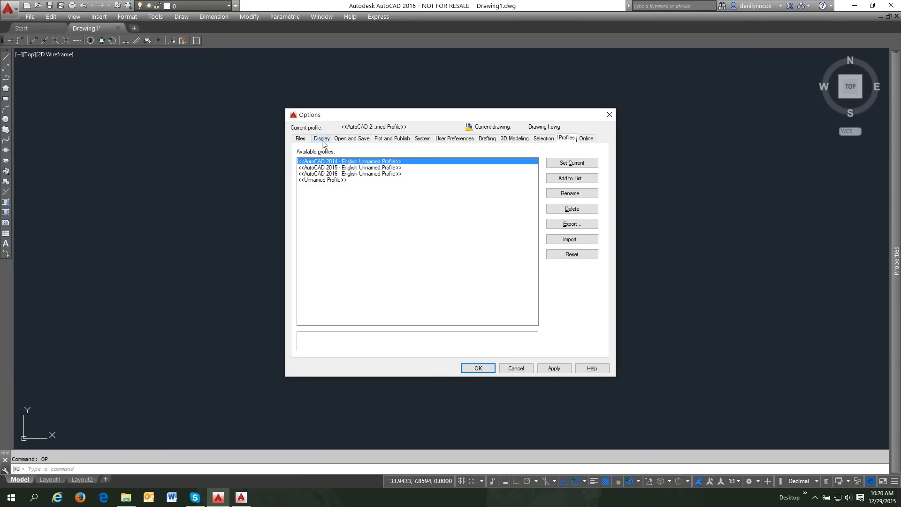
- Inspect the Files tab's Support File Search Path folders, then return to Profiles
click(303, 140)
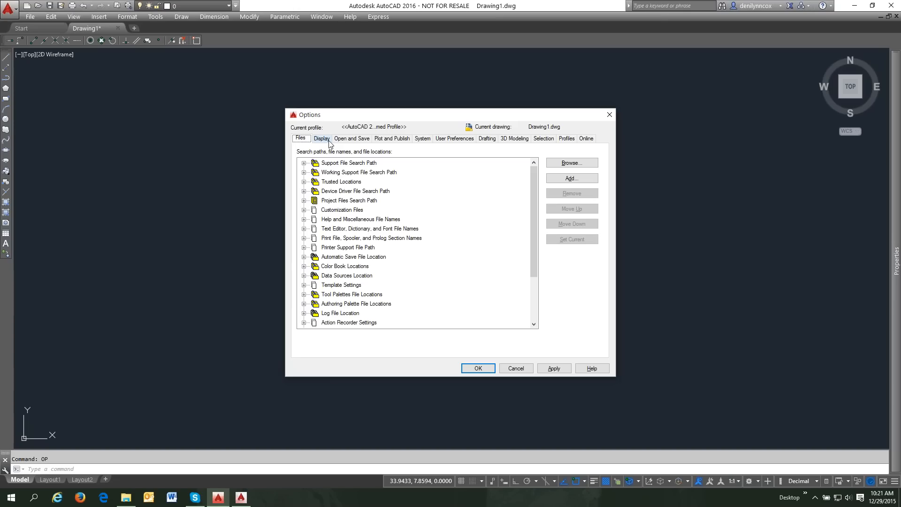
double_click(313, 164)
double_click(313, 164)
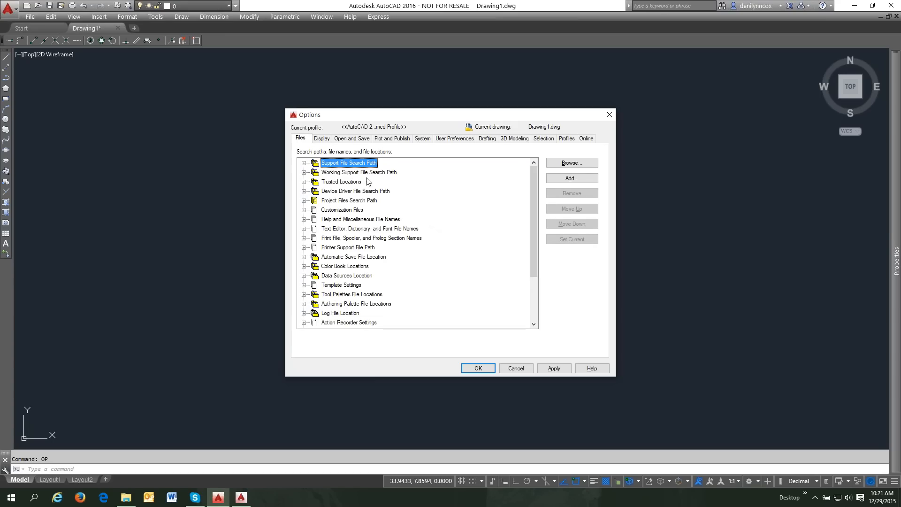
click(304, 163)
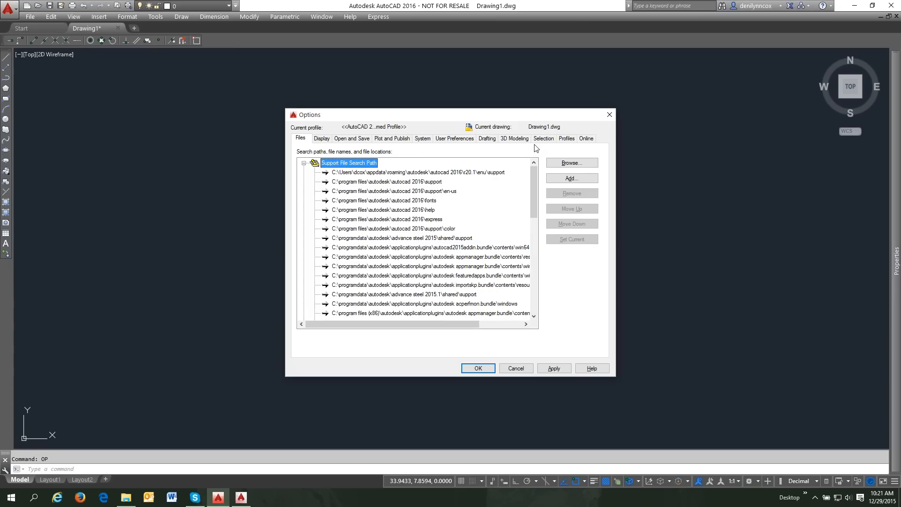
click(568, 141)
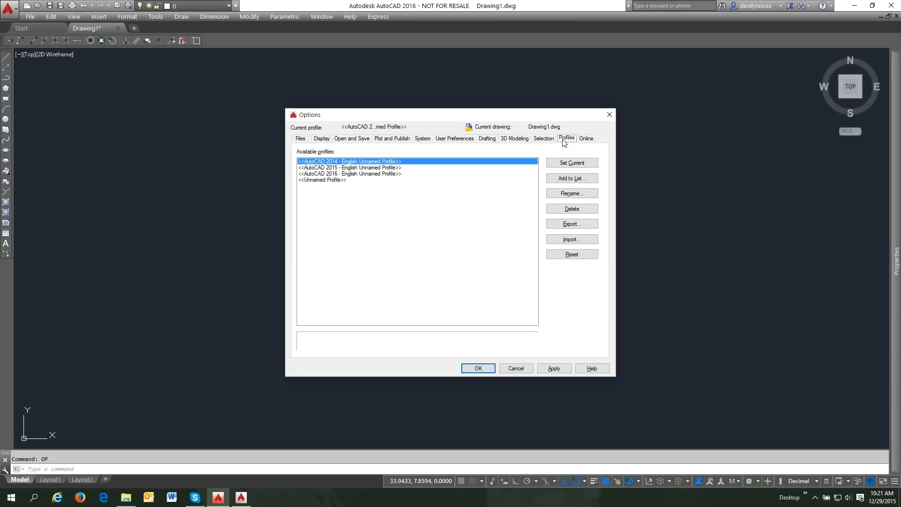
- Make <<Unnamed Profile>> the current profile on the Profiles tab
click(321, 180)
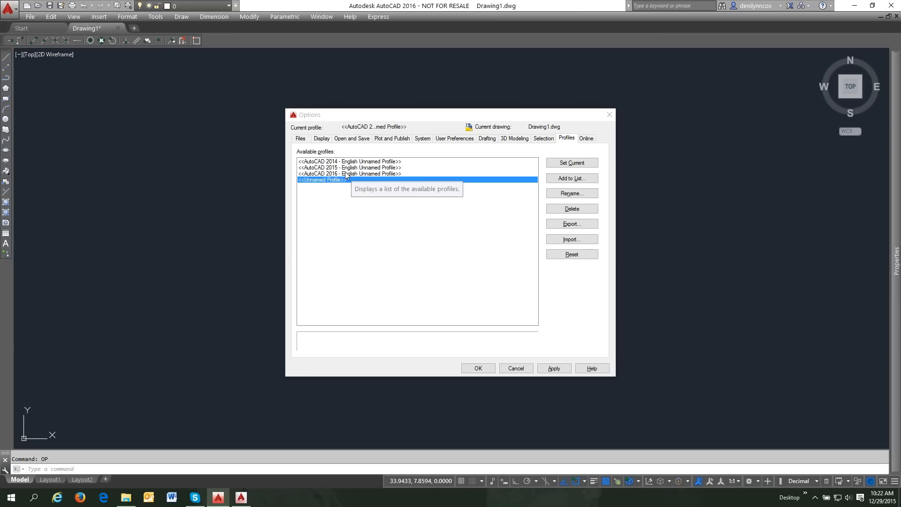
click(371, 129)
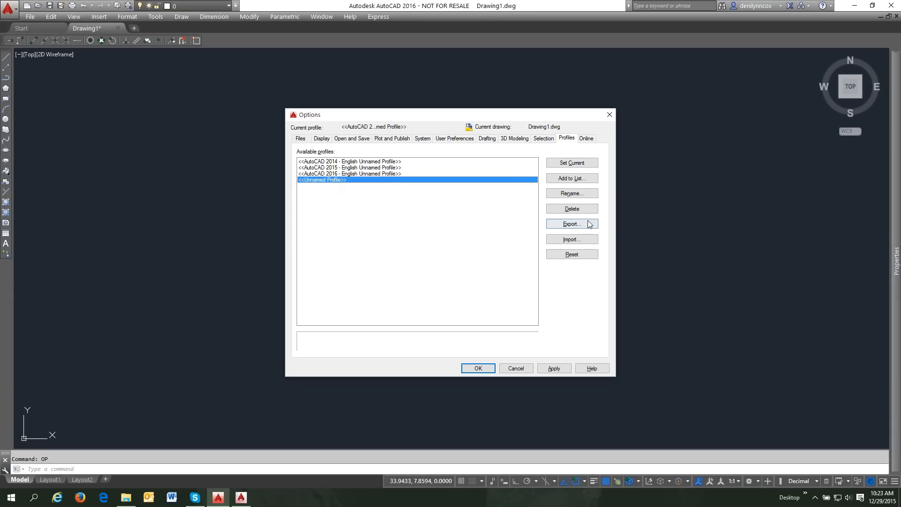
click(573, 180)
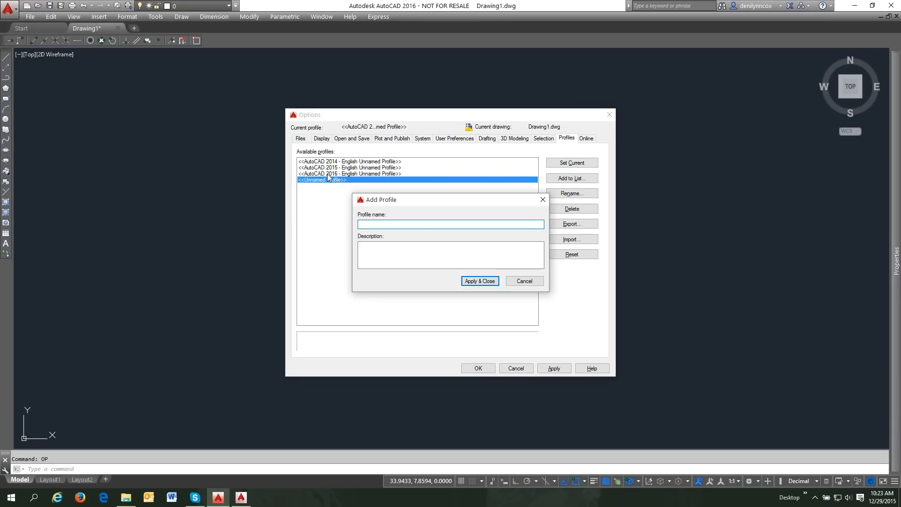
click(525, 282)
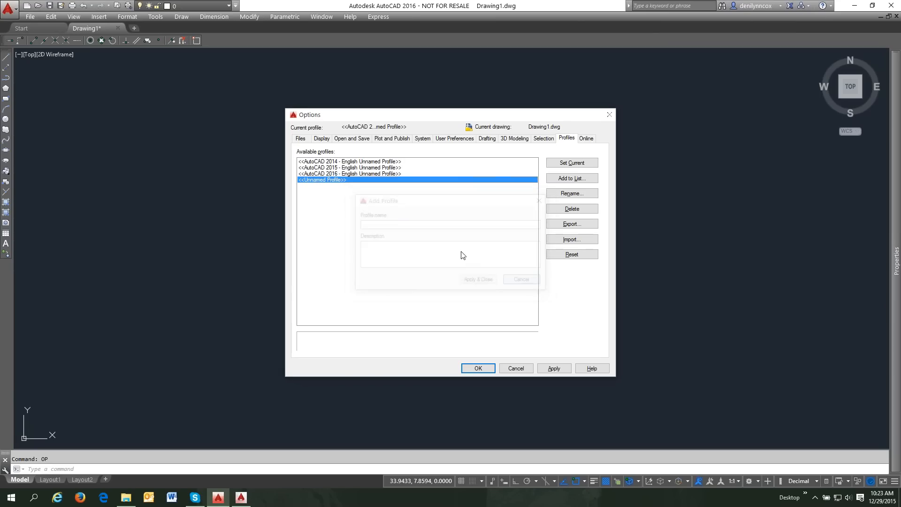
double_click(338, 181)
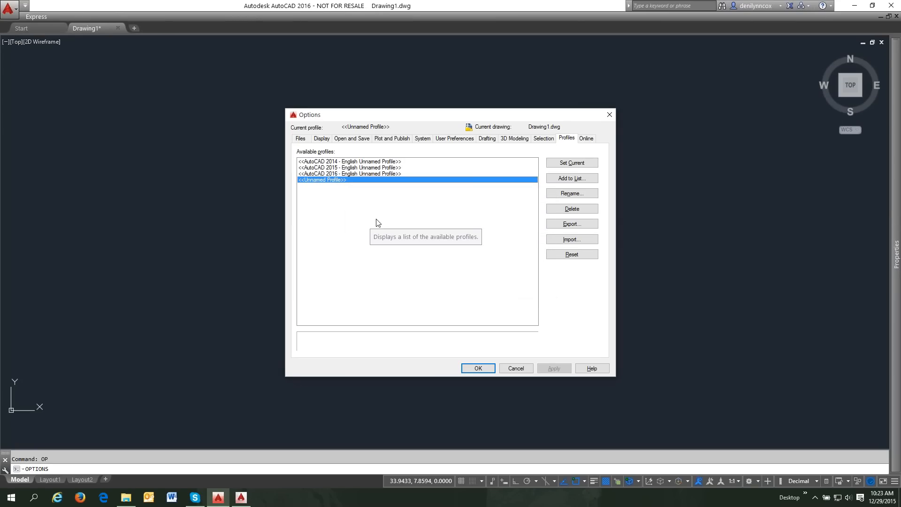
- Add a new profile named 'Deni - 2016' and select it, showing its Files page
click(566, 183)
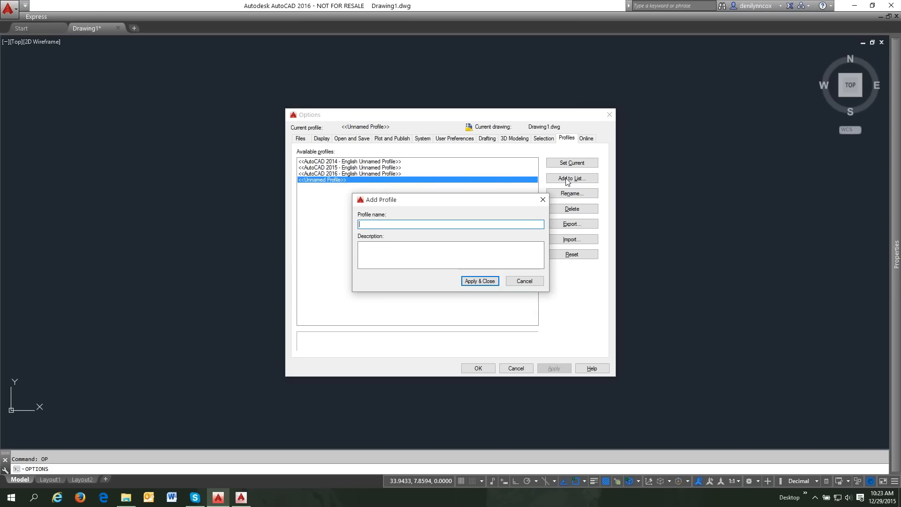
text(Deni - 2016)
click(485, 282)
click(320, 187)
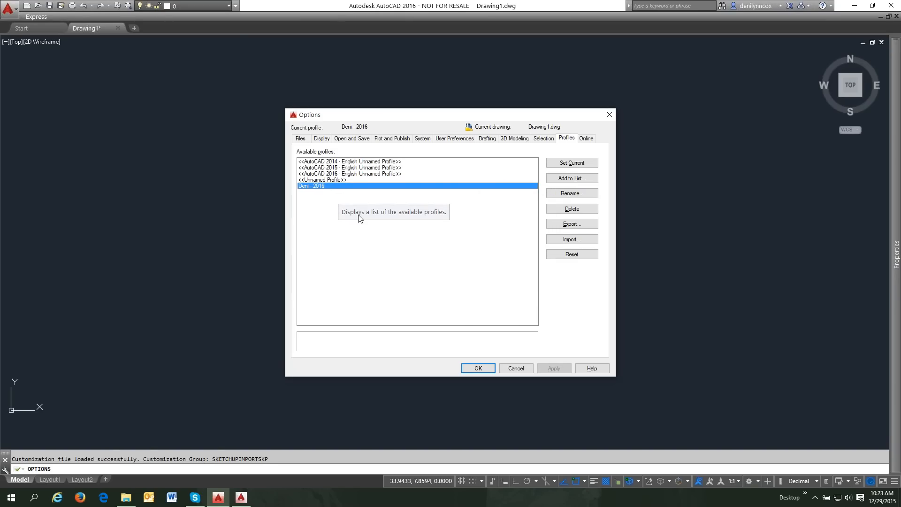
click(301, 140)
- Expand Support File Search Path to review its folders, then collapse it again
click(304, 164)
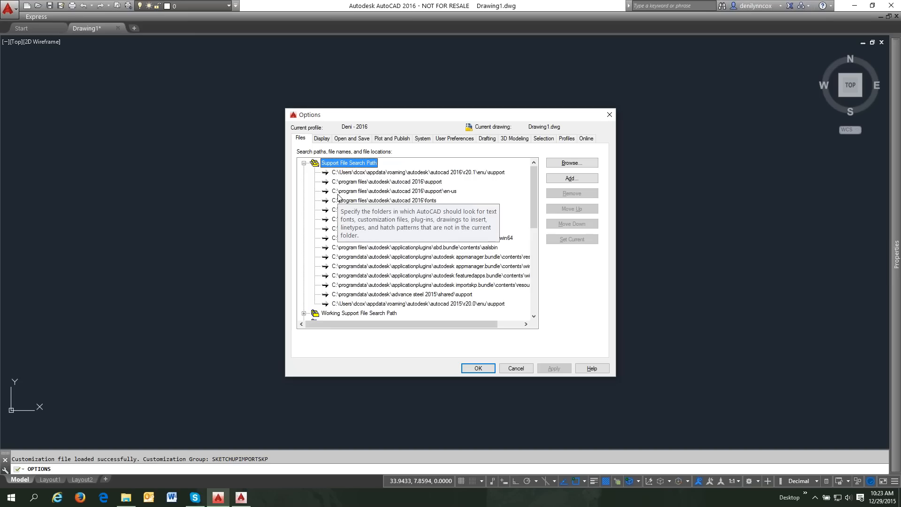
click(304, 163)
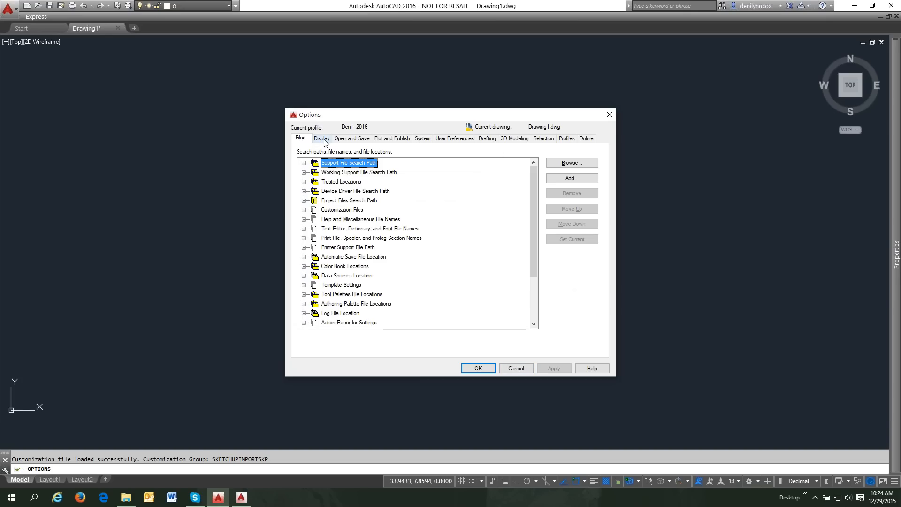
- Expand Customization Files and Enterprise Customization File, then cancel the Options dialog
click(304, 211)
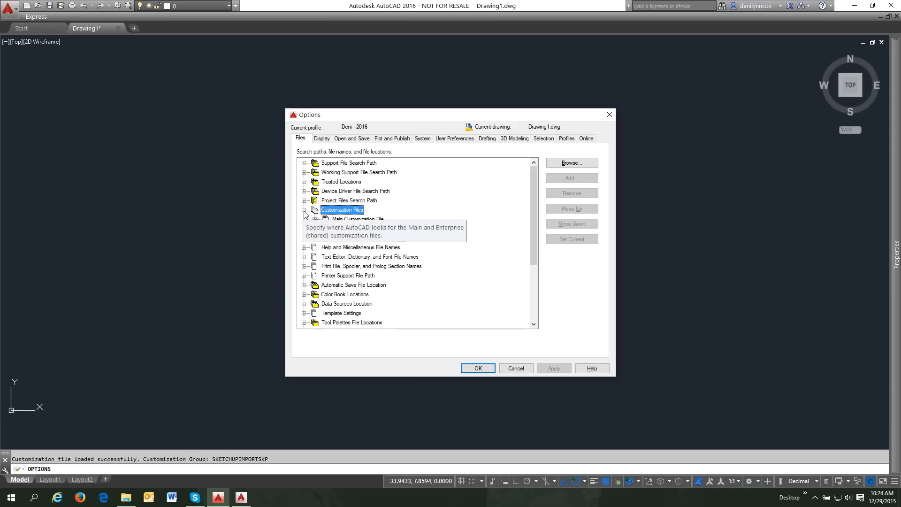
click(315, 229)
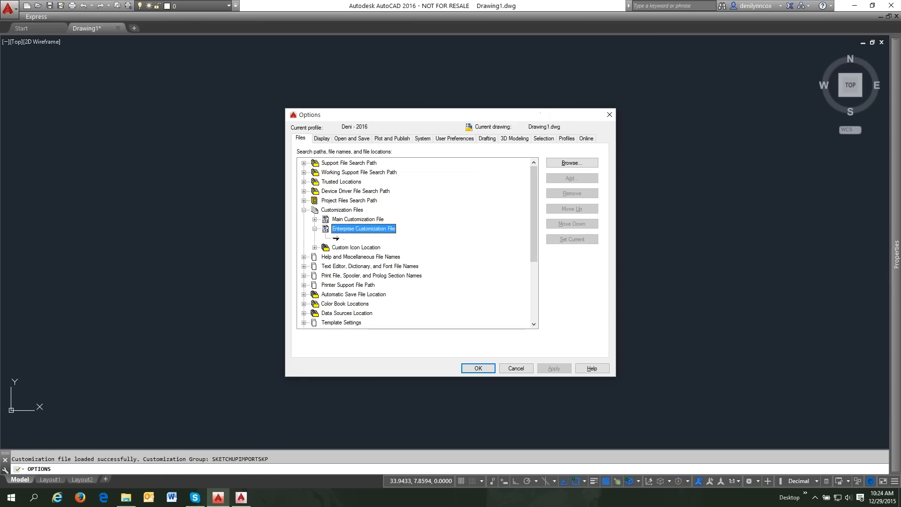
click(517, 369)
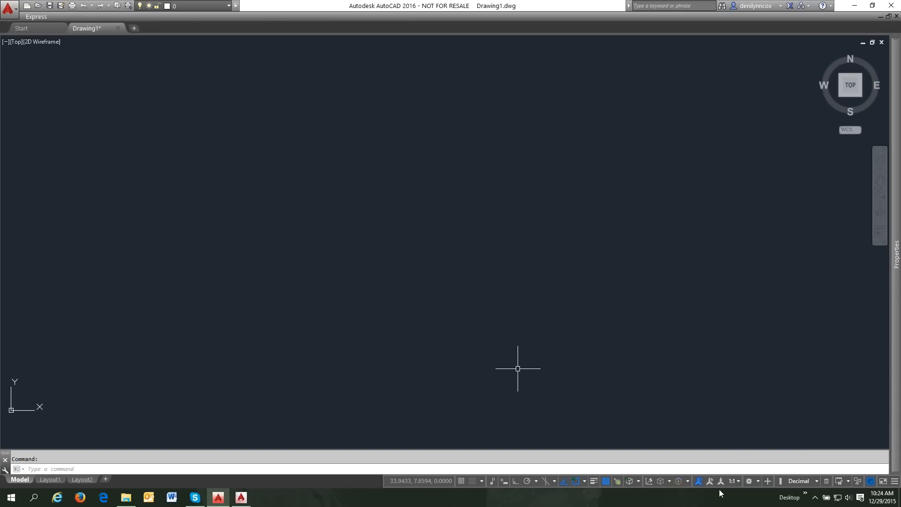
- Switch to the Drafting & Annotation workspace and close the Design Feed palette
click(758, 481)
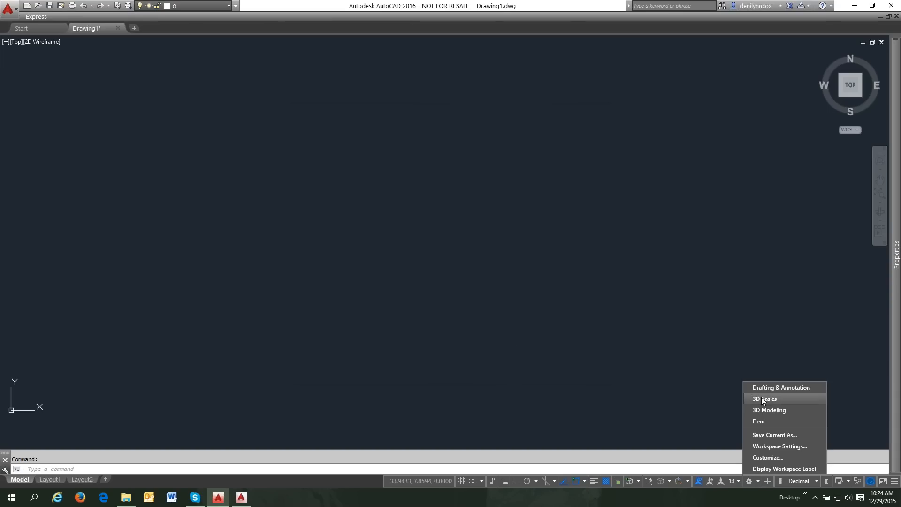
click(781, 387)
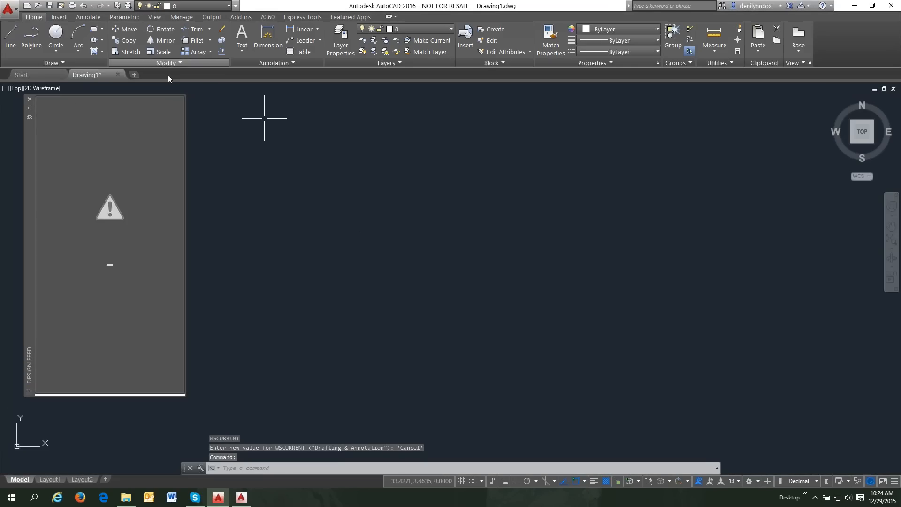
click(29, 99)
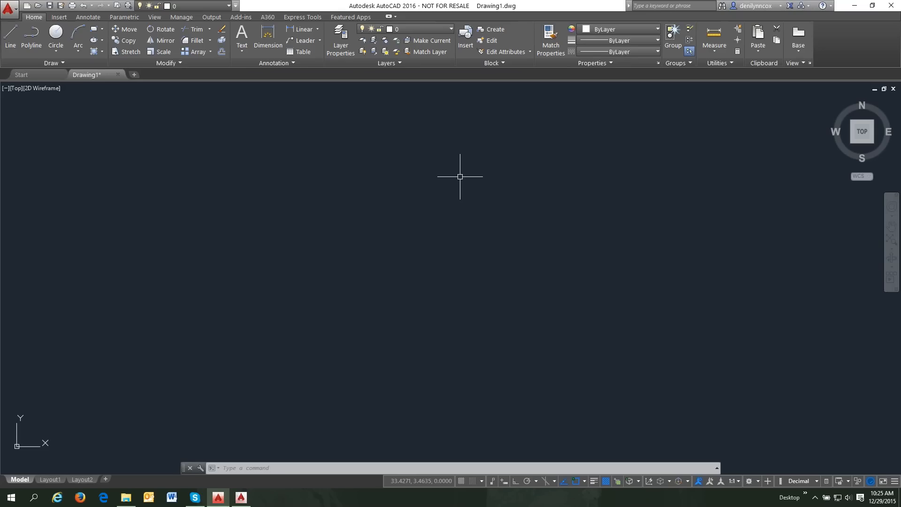
- Open Customize User Interface from the Manage tab, enlarge it, and expand Ribbon > Tabs
click(188, 18)
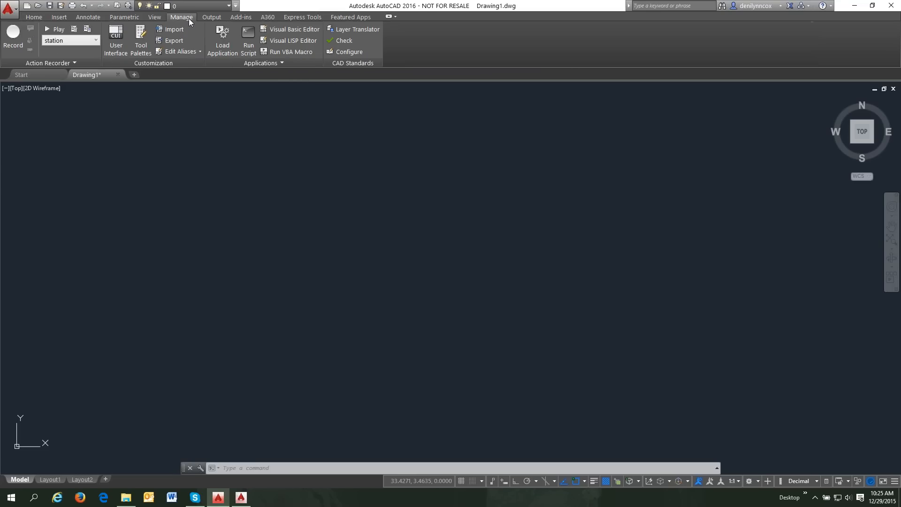
click(117, 34)
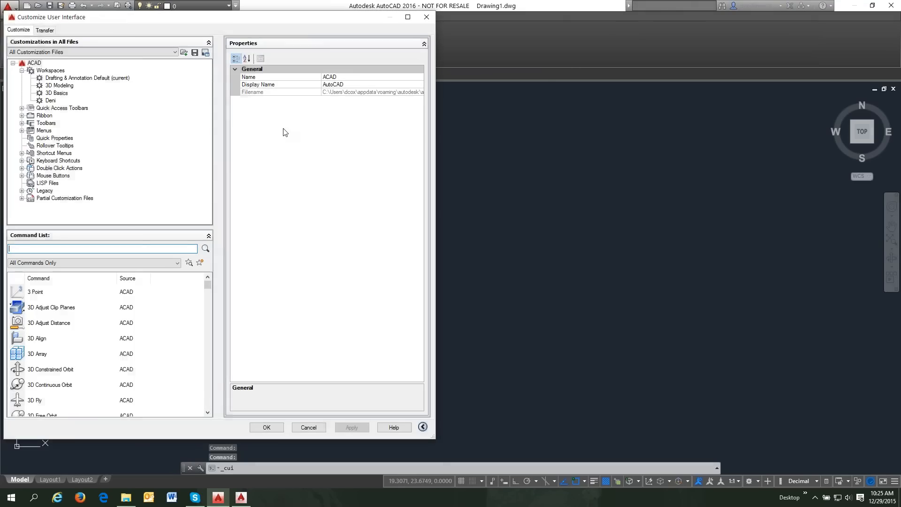
drag(243, 17, 368, 10)
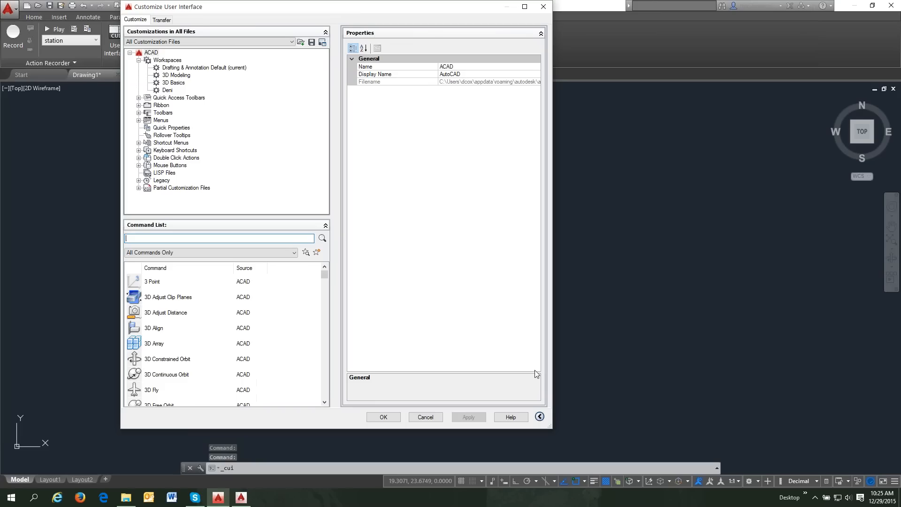
drag(553, 431, 743, 429)
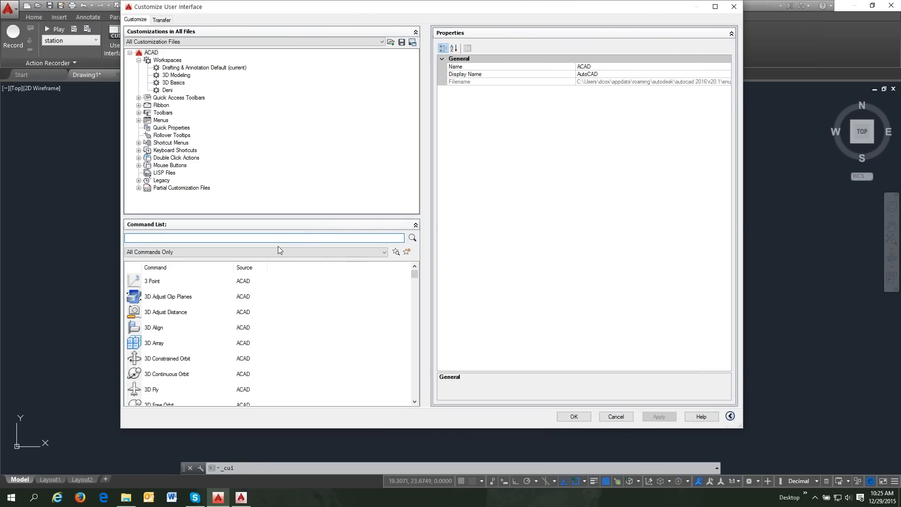
click(138, 105)
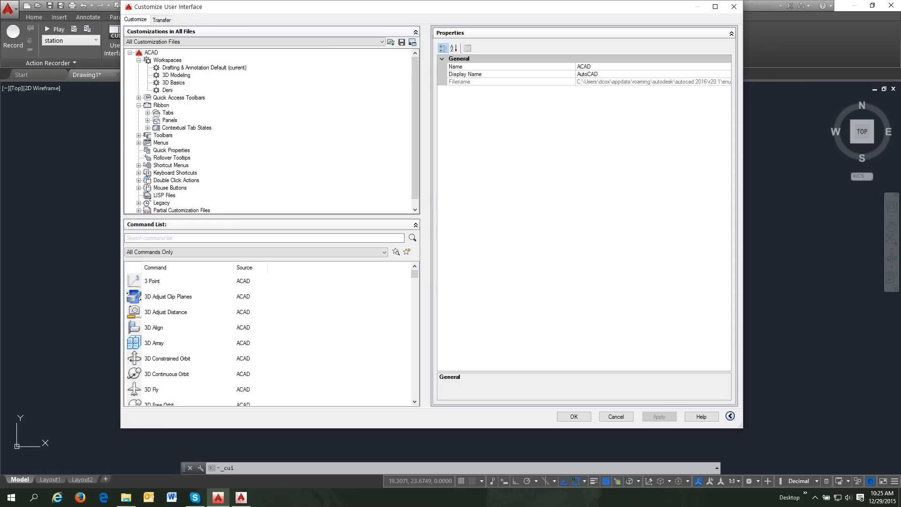
click(148, 113)
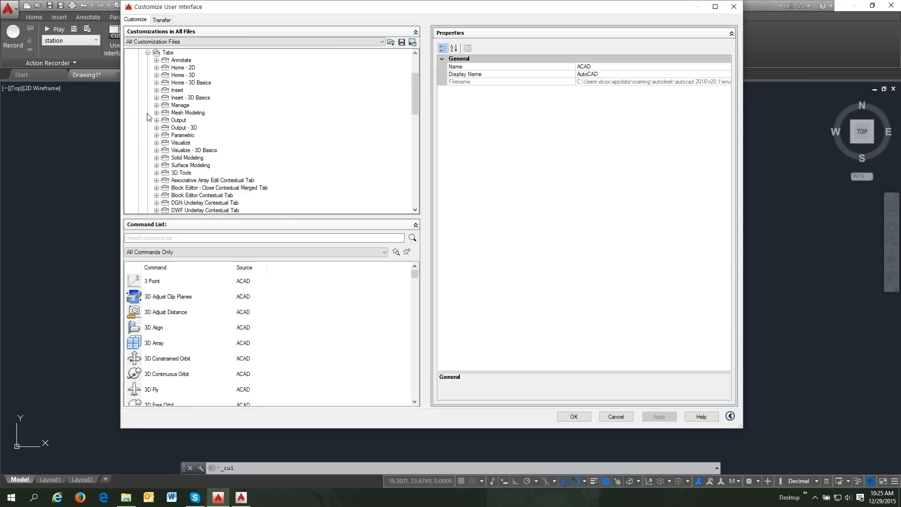
- Create a new ribbon tab named CAD-1, then collapse the Tabs list
right_click(162, 53)
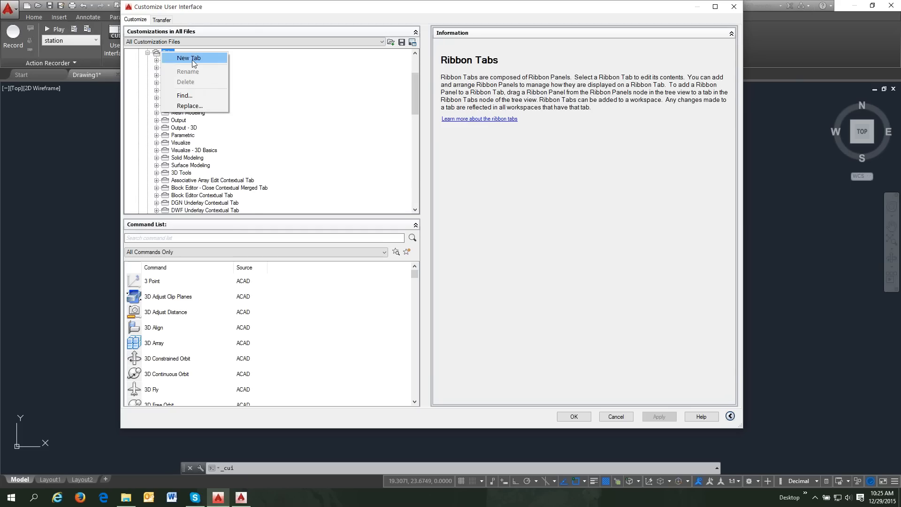
click(194, 57)
text(CAD)
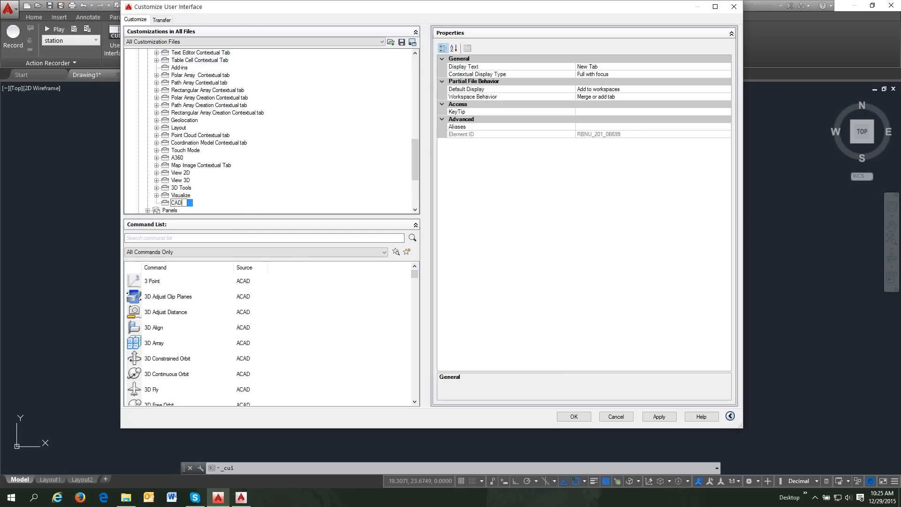
text(-1)
key(Return)
drag(414, 148, 418, 77)
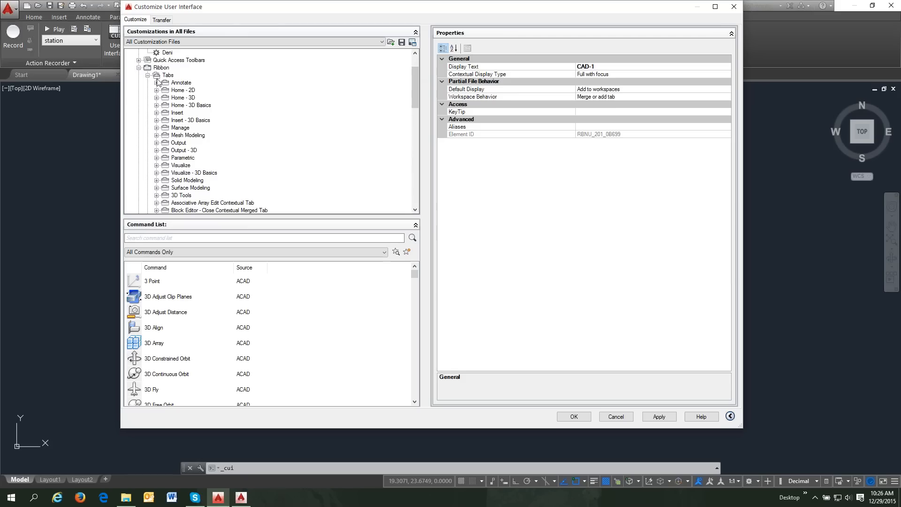
click(147, 76)
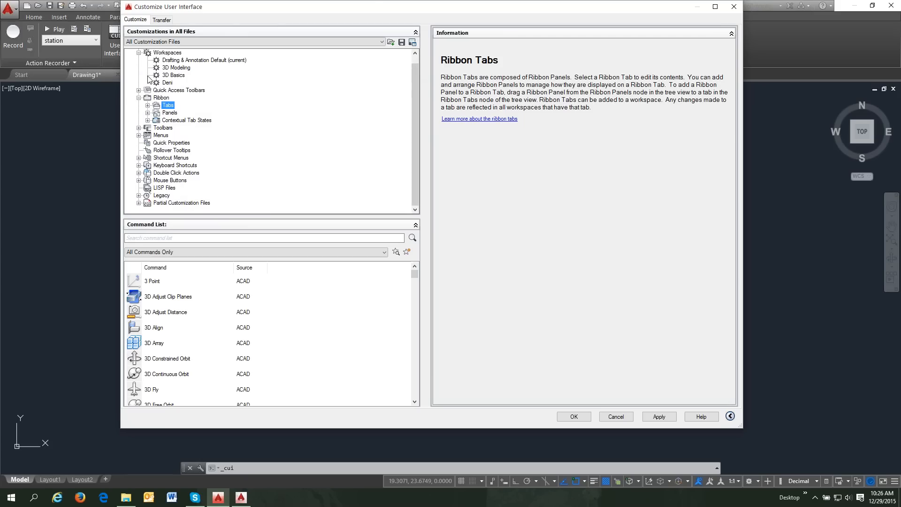
- Create a new ribbon panel (Panel1) under Panels and collapse the Command List pane
click(147, 113)
click(171, 54)
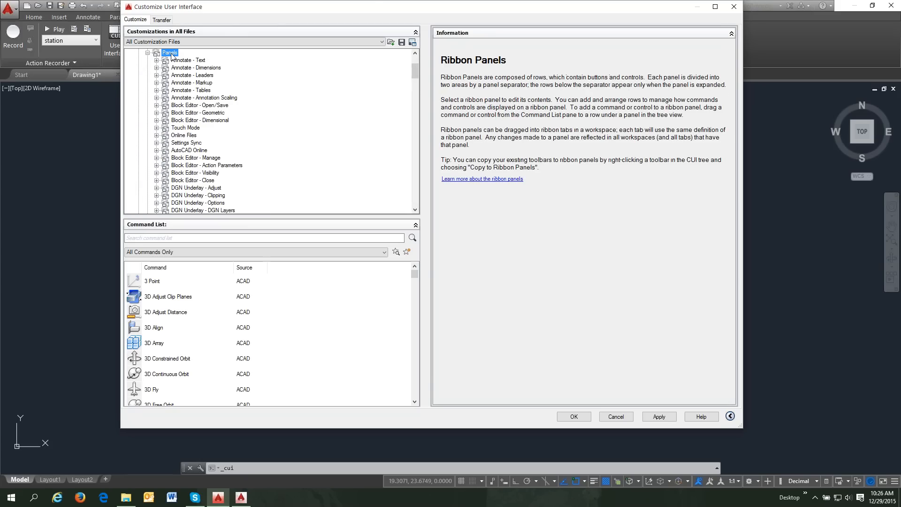
right_click(172, 55)
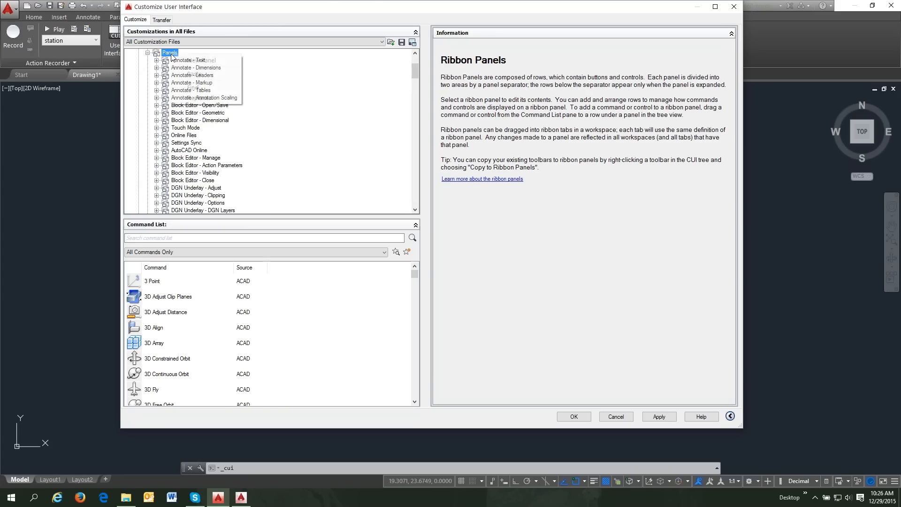
click(200, 63)
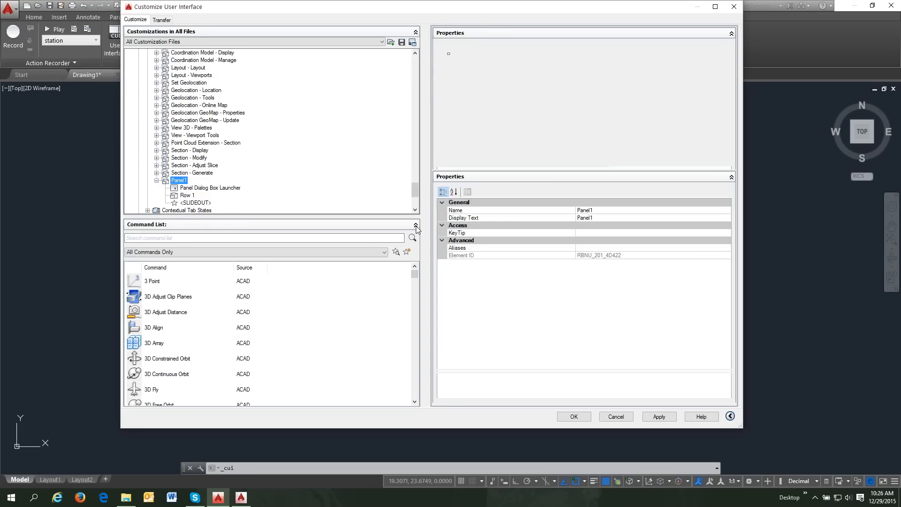
click(416, 226)
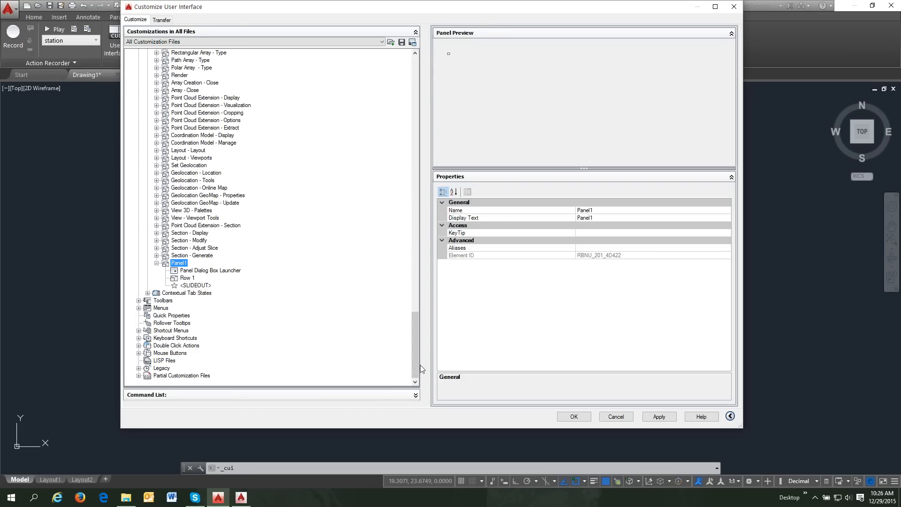
- Rename Panel1 to 'CAD-1 Draw', check its Row 1, and re-expand the Command List
right_click(179, 264)
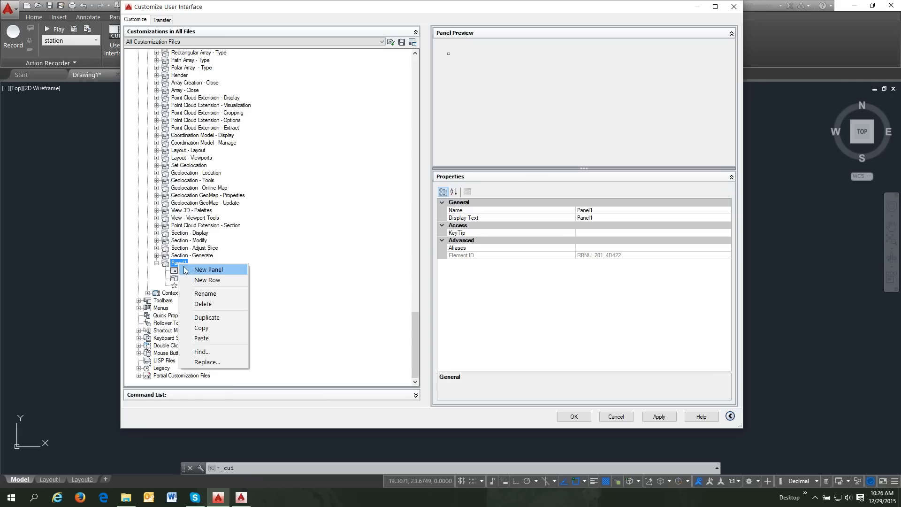
click(217, 295)
text(CAD)
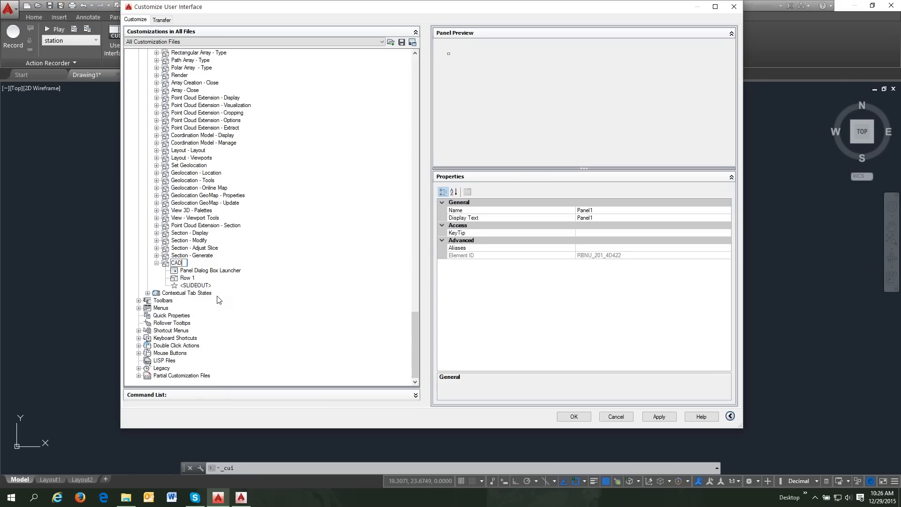
text(-1 Draw)
click(186, 272)
click(188, 278)
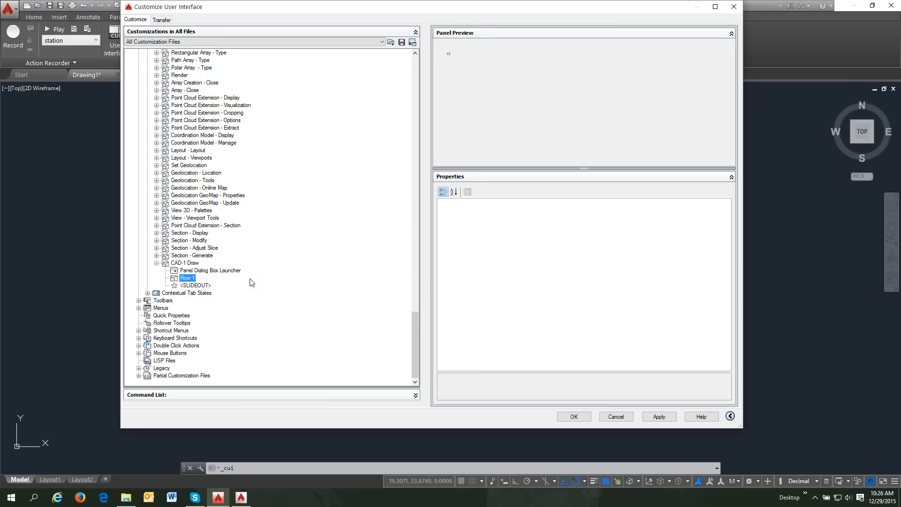
click(195, 265)
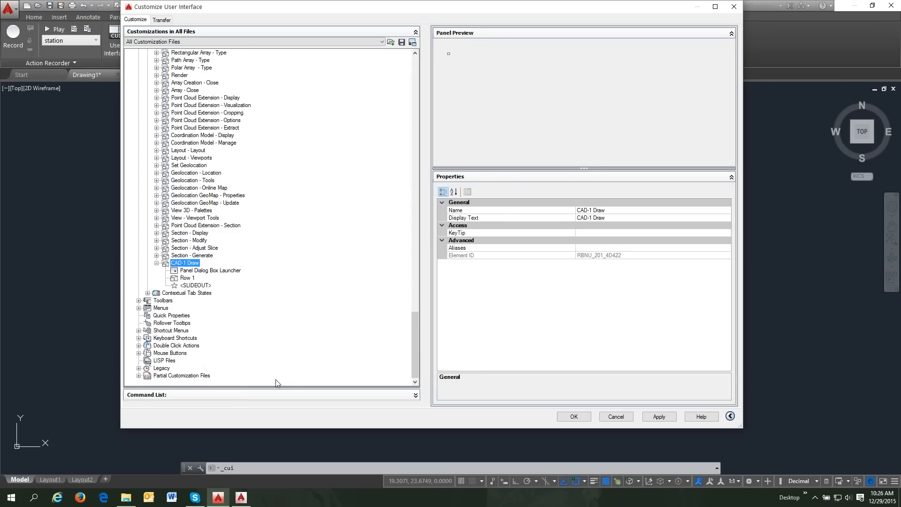
click(407, 397)
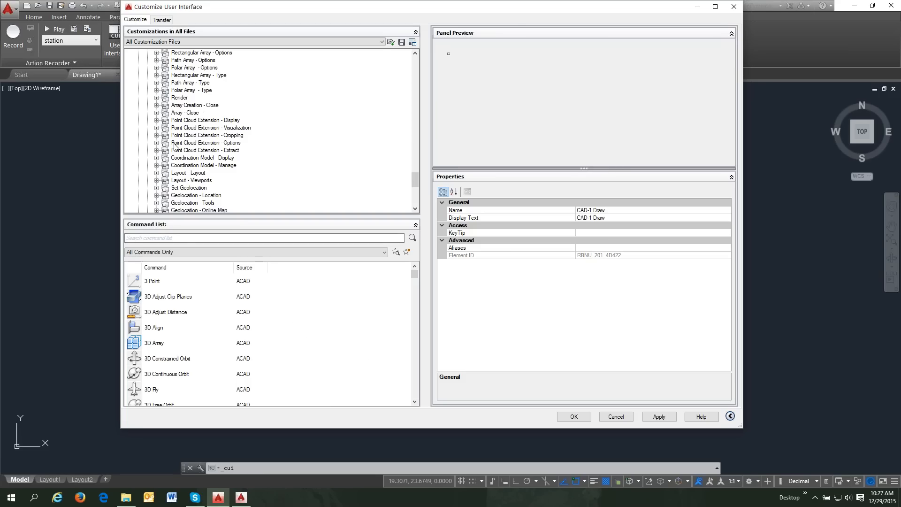
- Scroll the tree to the CAD-1 Draw panel and open the Command List category filter
drag(414, 175, 413, 136)
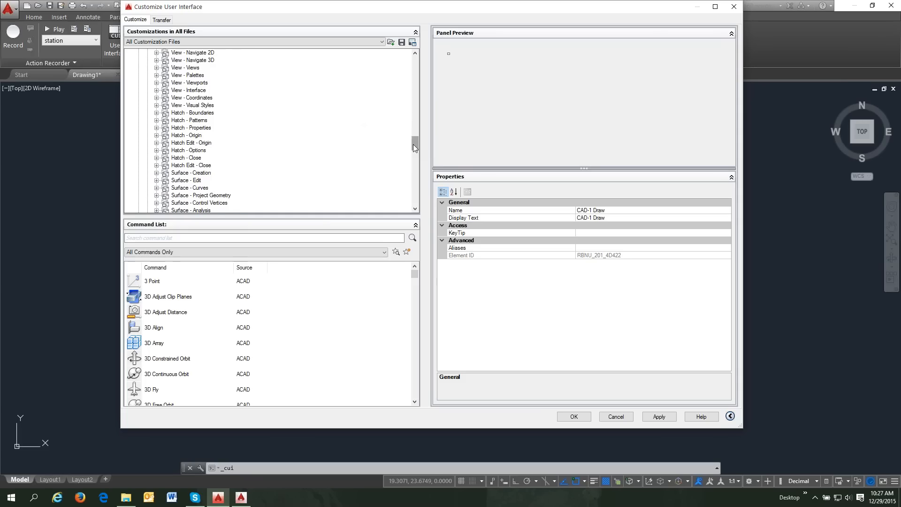
mouse_move(413, 145)
mouse_down()
mouse_move(416, 197)
mouse_move(410, 72)
mouse_move(415, 155)
mouse_move(405, 194)
mouse_up()
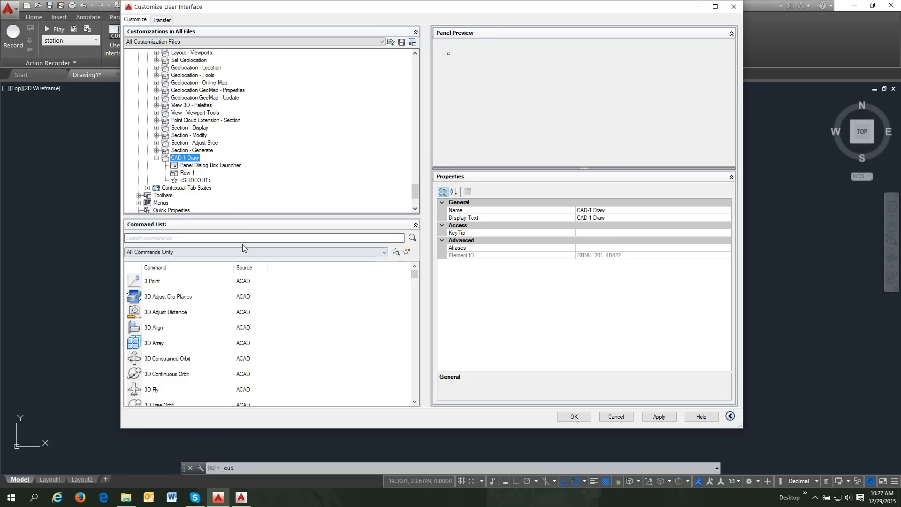
click(385, 252)
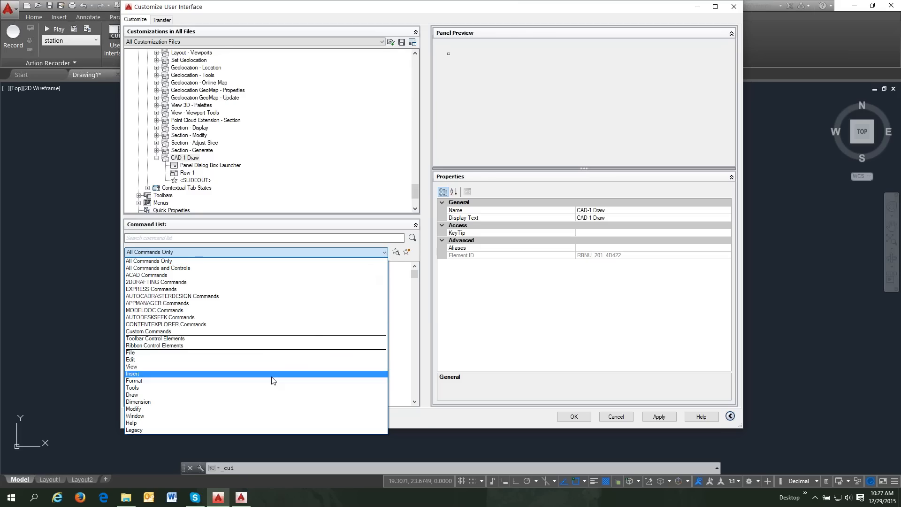
- Filter the Command List to Draw and drag Arc, 3 Points into Row 1 of CAD-1 Draw
click(270, 396)
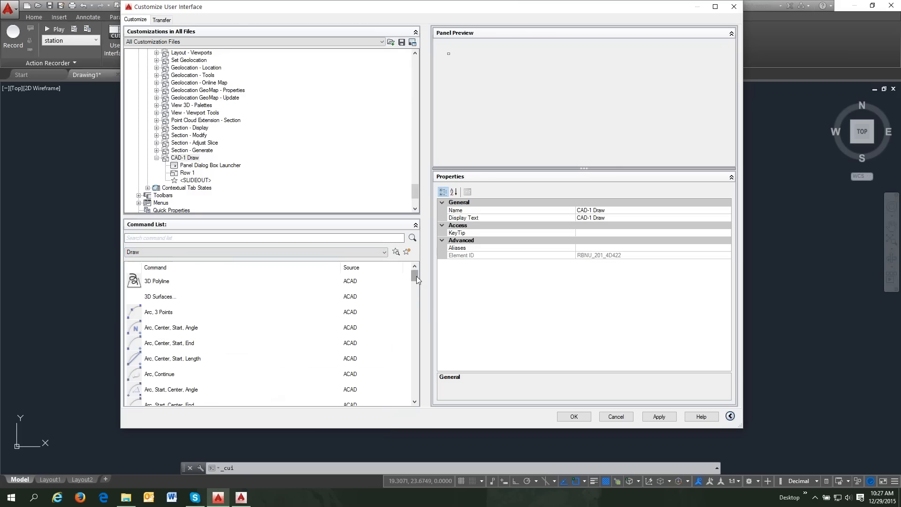
scroll(416, 278, down, 1)
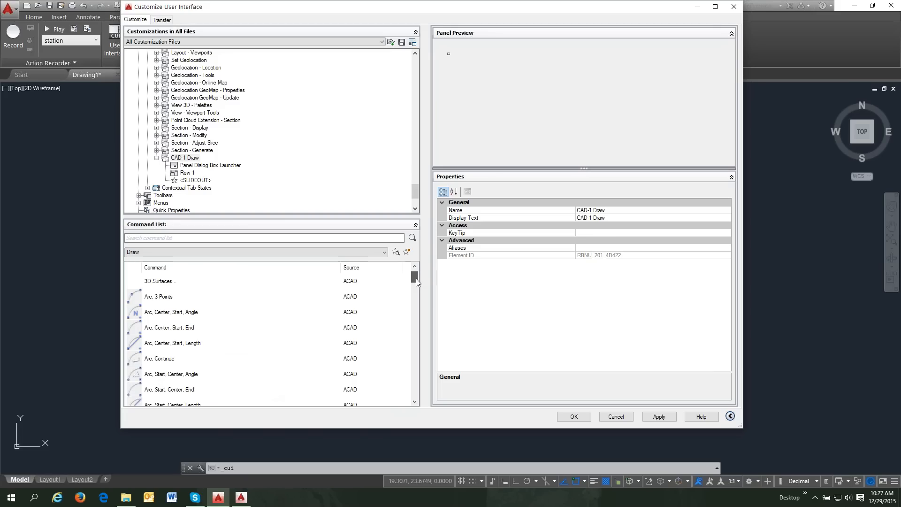
mouse_move(150, 297)
mouse_down()
mouse_move(203, 218)
mouse_move(213, 153)
mouse_move(202, 107)
mouse_move(215, 107)
mouse_up()
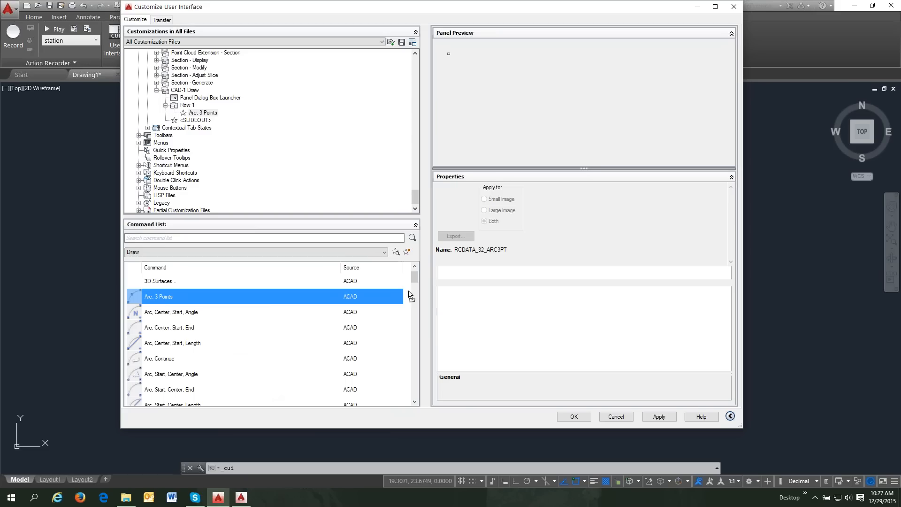
click(269, 297)
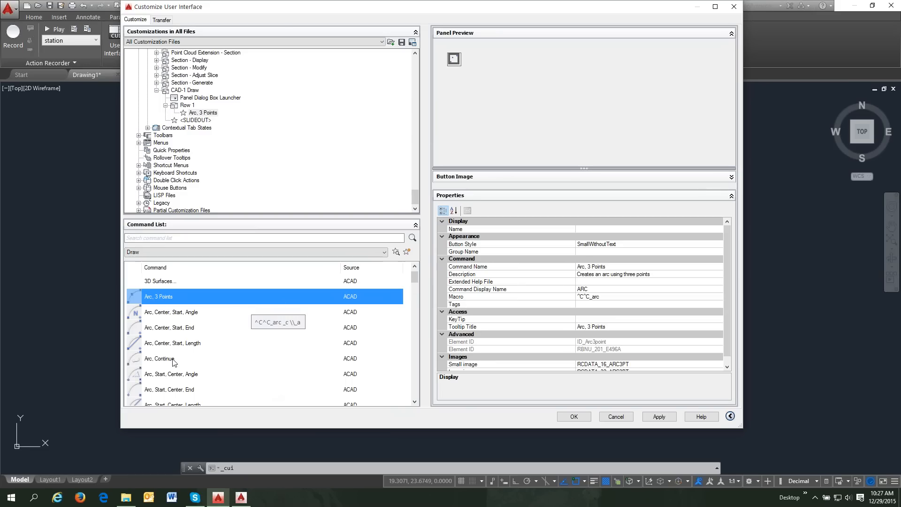
- Copy Circle, Center, Radius and Circle, Center, Diameter and paste them into Row 1
drag(413, 277, 418, 300)
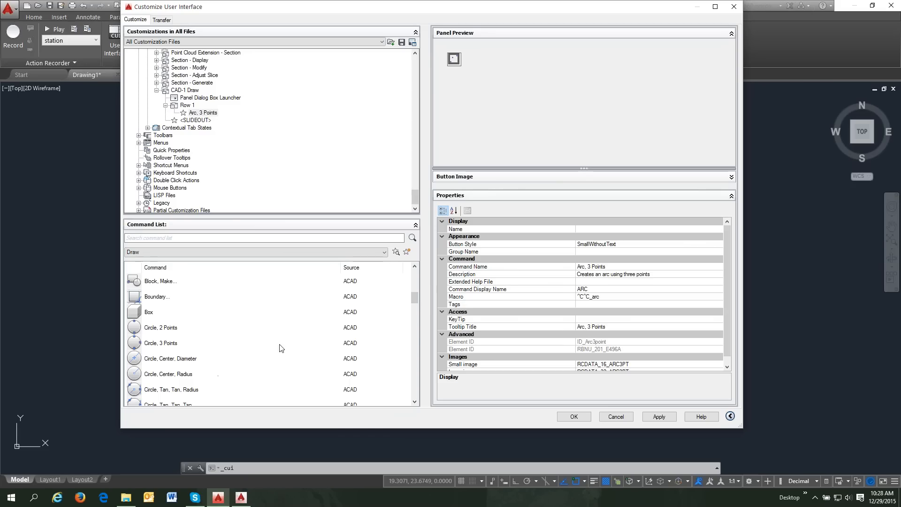
scroll(415, 330, down, 2)
scroll(414, 331, down, 2)
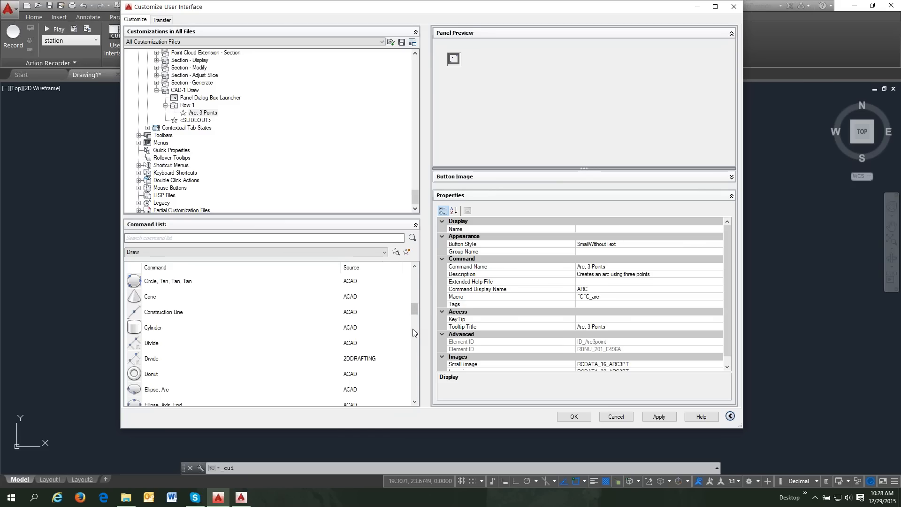
scroll(260, 342, up, 1)
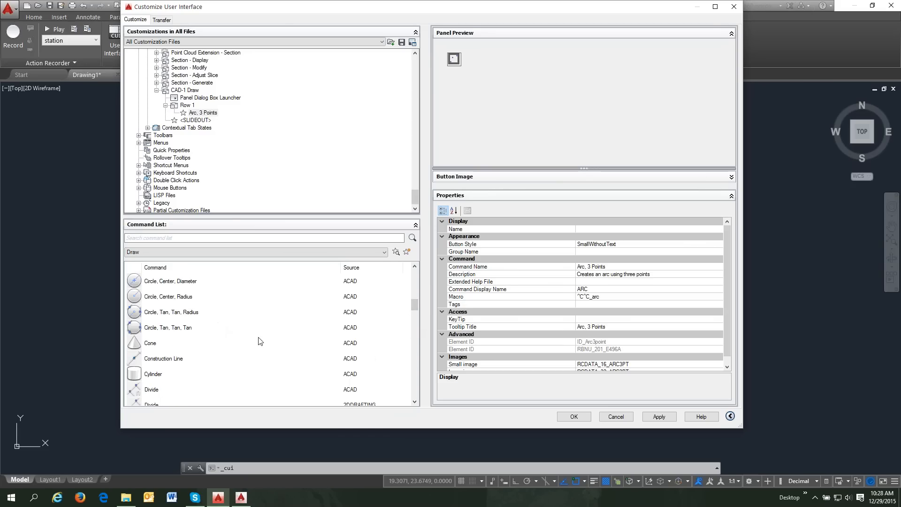
click(414, 268)
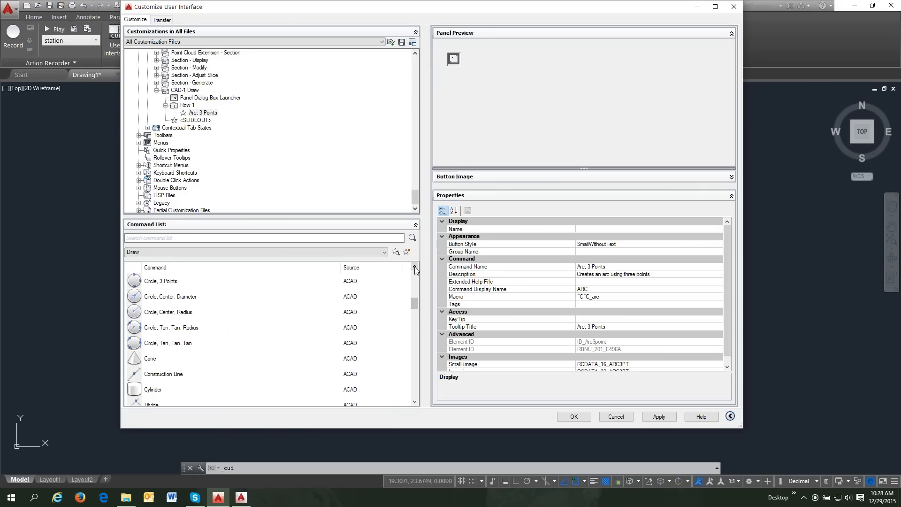
click(414, 267)
click(414, 267)
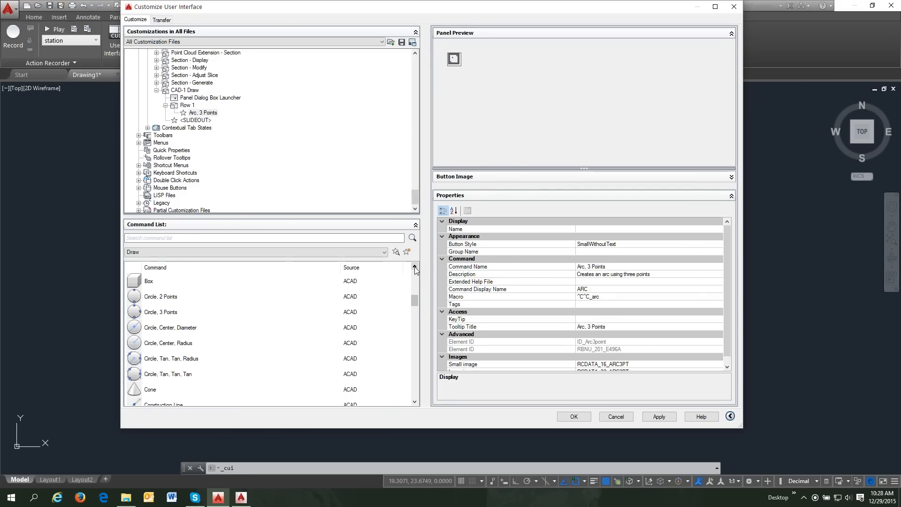
click(415, 267)
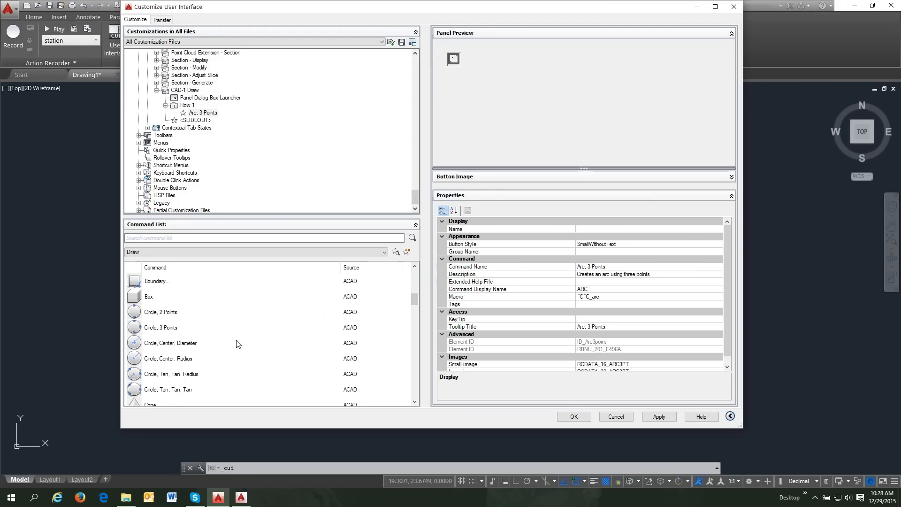
drag(138, 360, 227, 349)
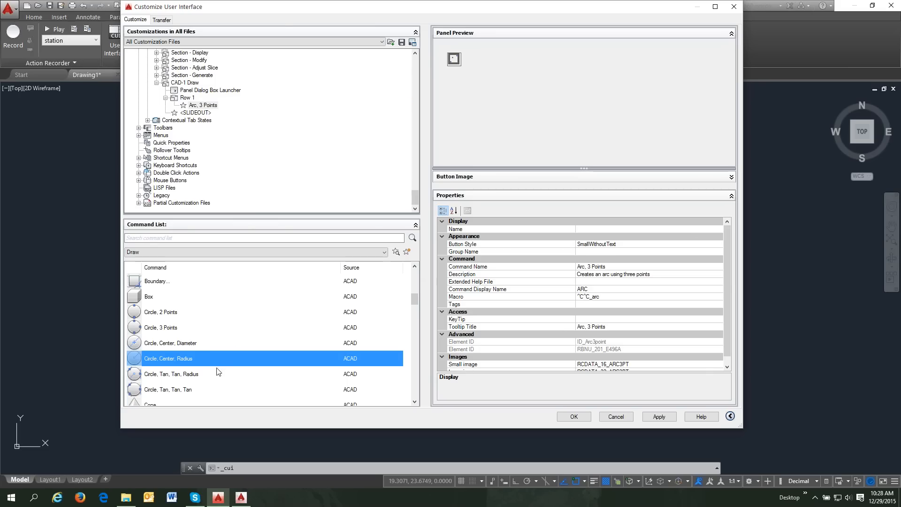
ctrl+click(193, 347)
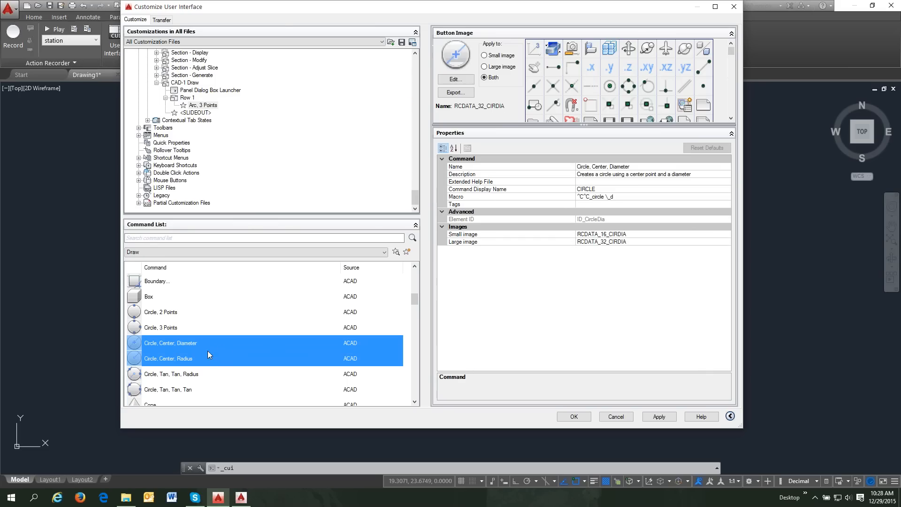
right_click(208, 353)
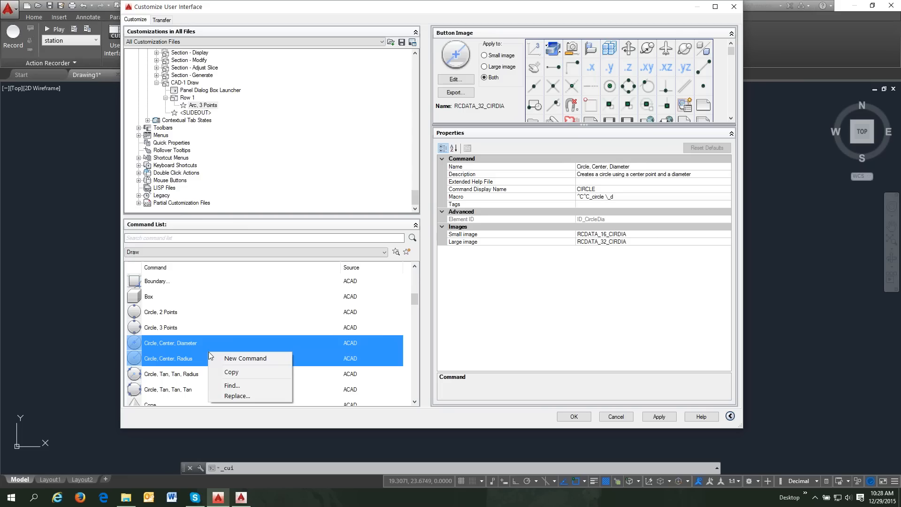
click(229, 372)
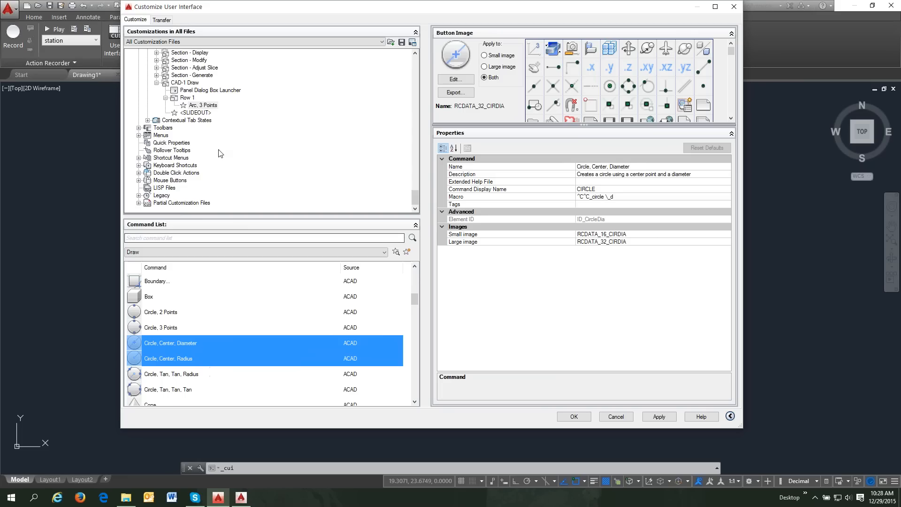
click(192, 98)
right_click(194, 100)
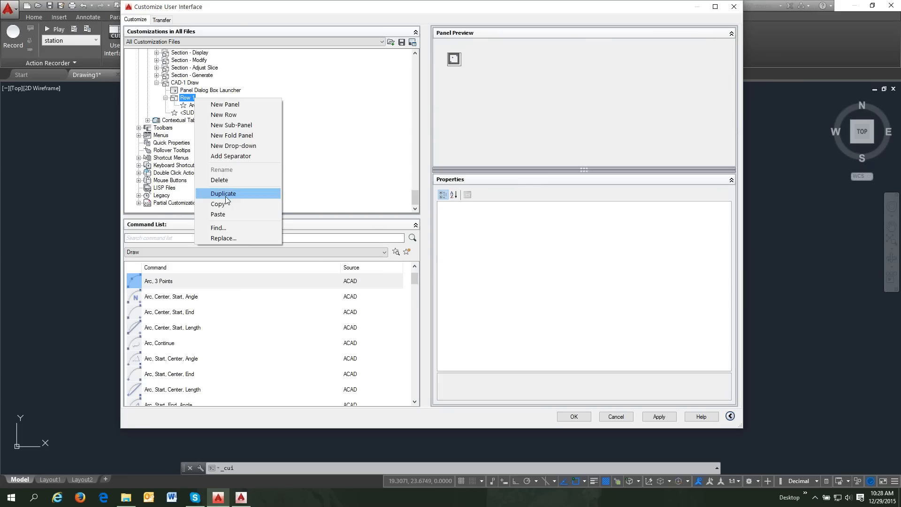
click(224, 214)
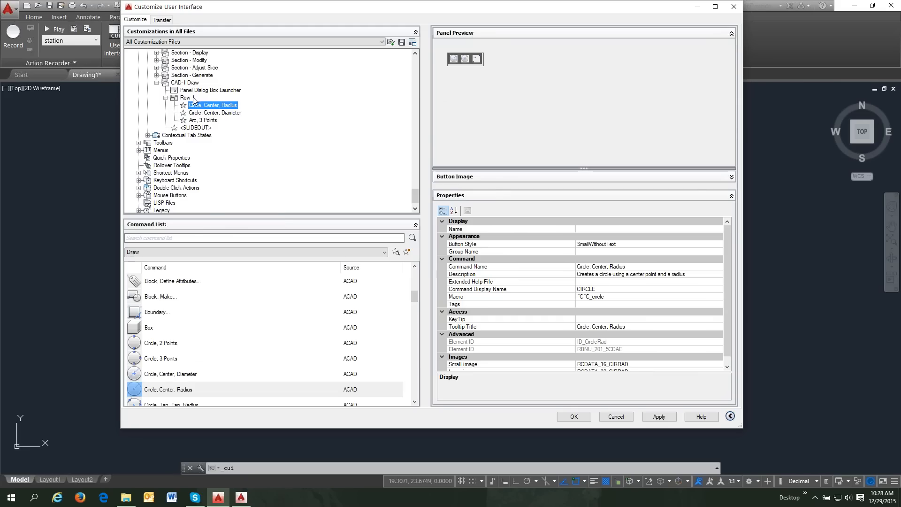
- Add a separator to Row 1 and filter the Command List by 'tex'
right_click(193, 97)
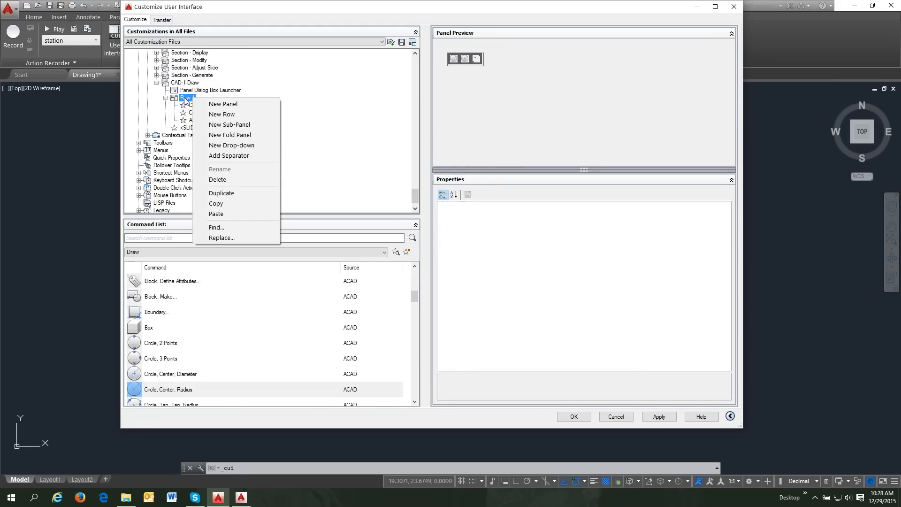
click(240, 155)
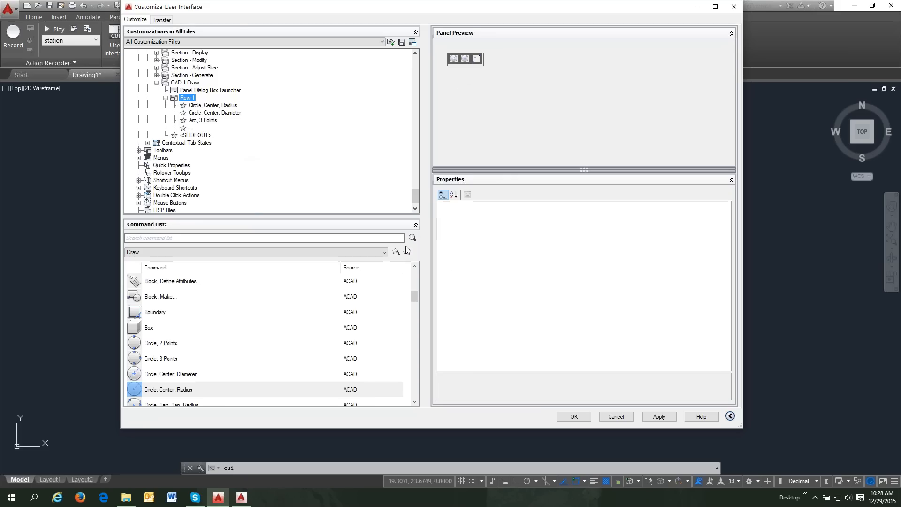
click(288, 238)
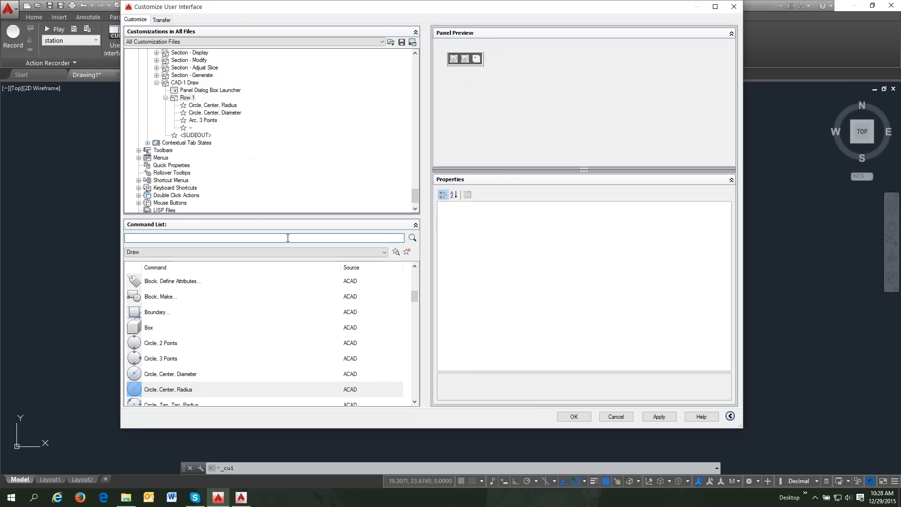
text(te)
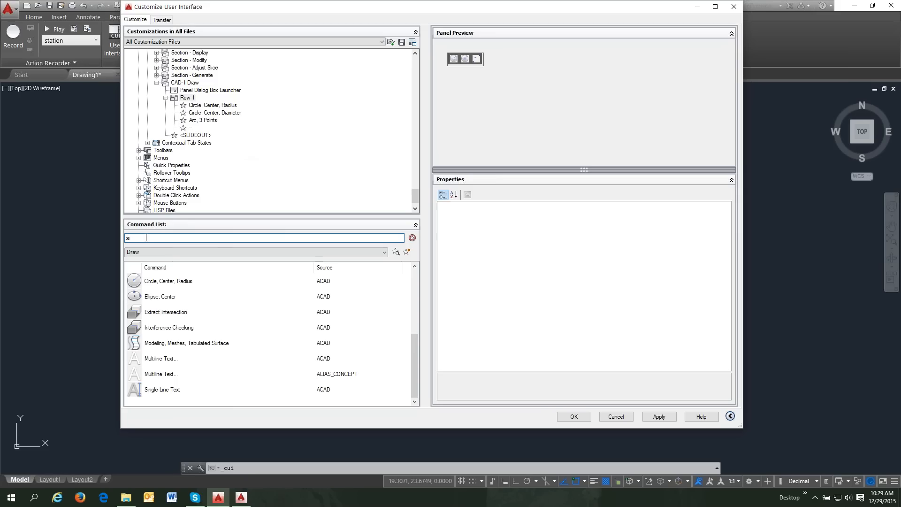
text(x)
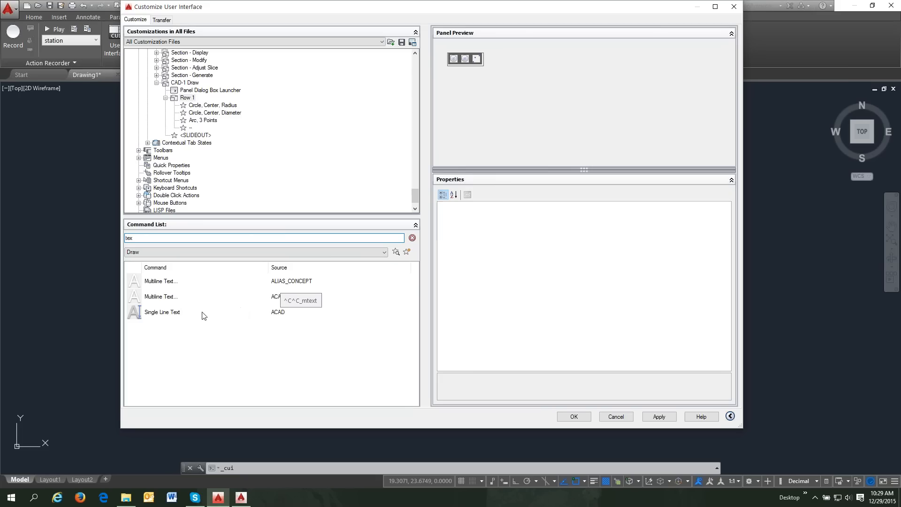
- Place Multiline Text after the separator in Row 1 of the CAD-1 Draw panel and apply the change
drag(153, 299, 244, 134)
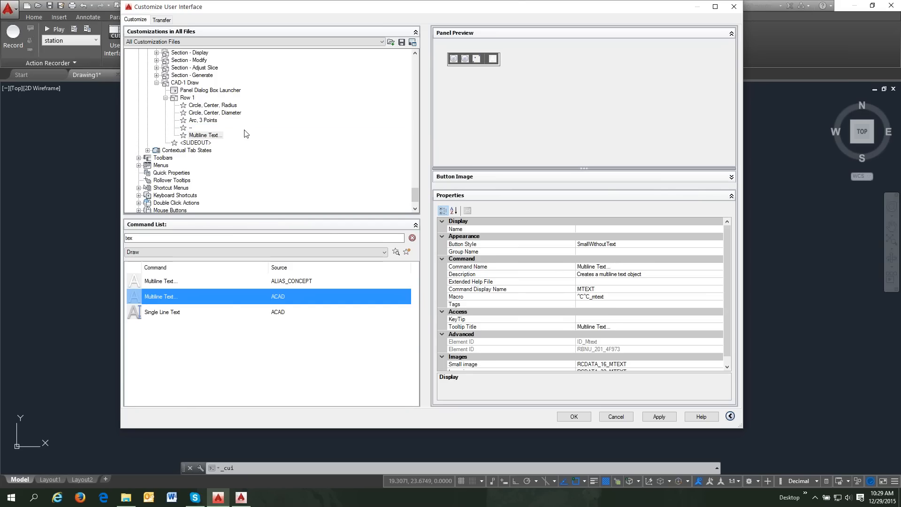
click(658, 417)
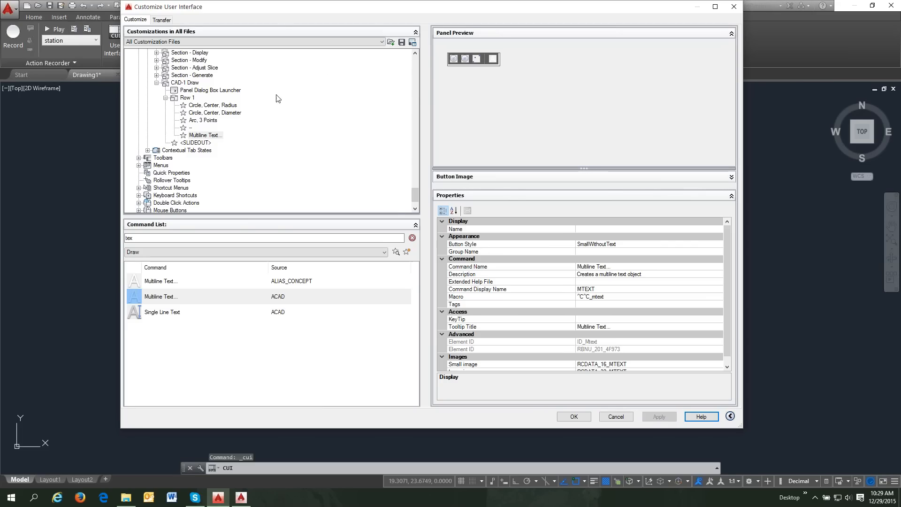
click(156, 83)
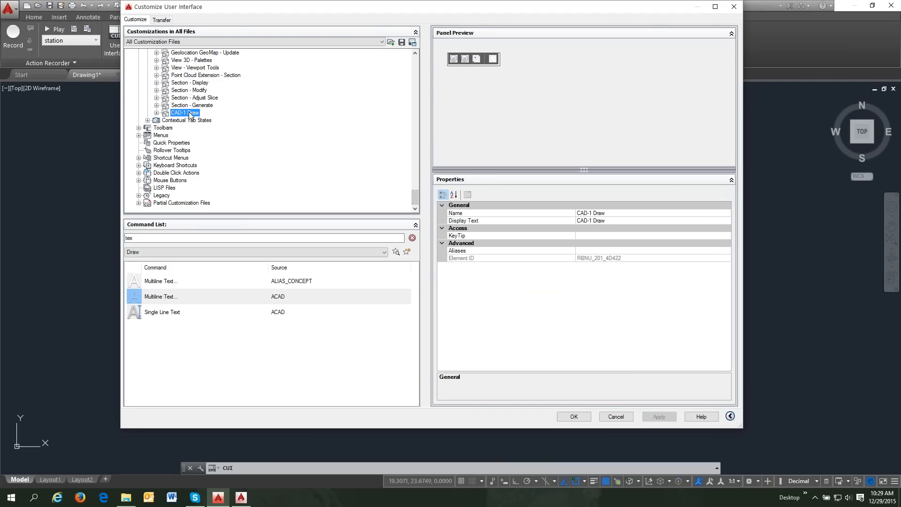
- Add the CAD-1 Draw panel to the CAD-1 ribbon tab under Ribbon > Tabs and apply it
mouse_move(190, 115)
mouse_down()
mouse_move(245, 47)
mouse_move(248, 95)
mouse_move(209, 112)
mouse_move(153, 114)
mouse_move(186, 119)
mouse_move(157, 115)
mouse_up()
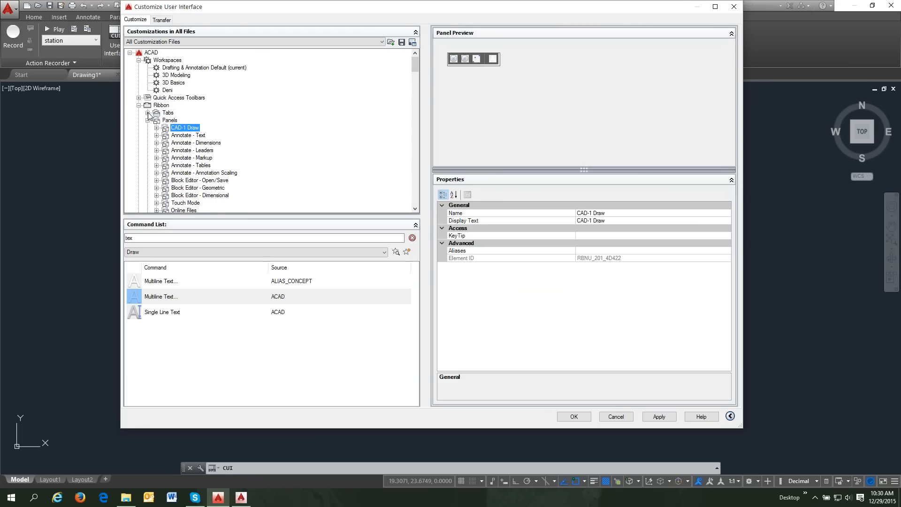
click(148, 113)
scroll(201, 124, up, 1)
scroll(202, 124, down, 3)
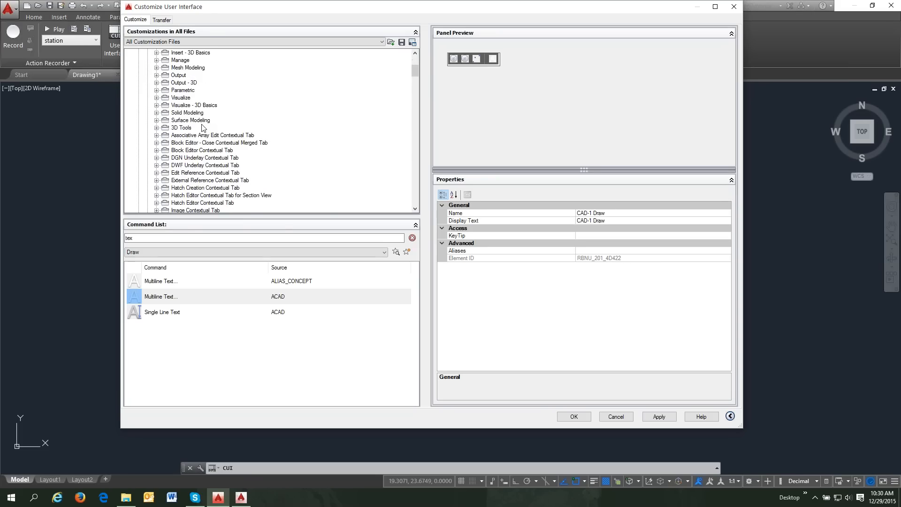
scroll(203, 128, up, 3)
scroll(203, 127, down, 9)
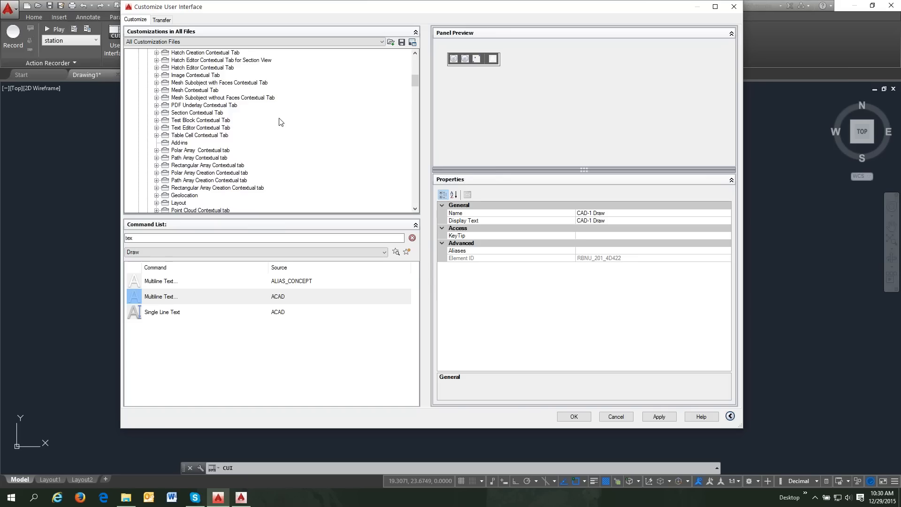
scroll(280, 122, down, 3)
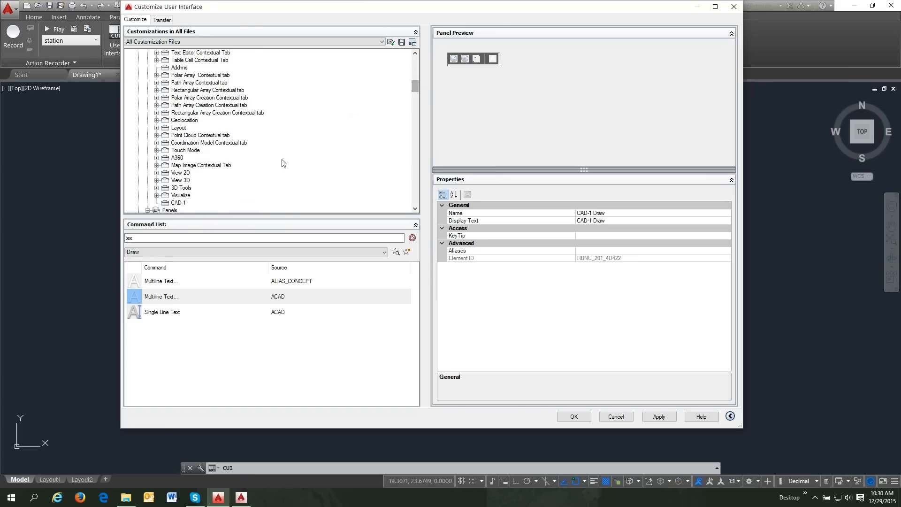
scroll(263, 165, down, 2)
drag(194, 173, 197, 158)
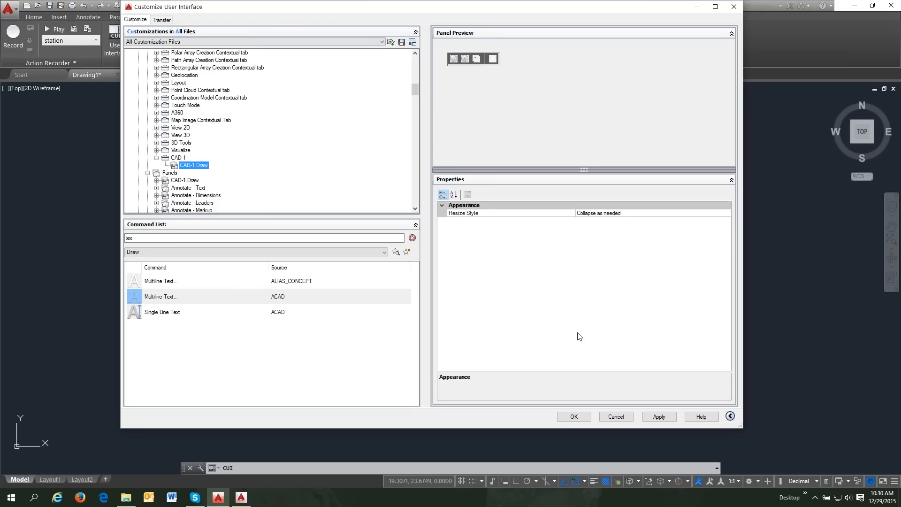
click(654, 418)
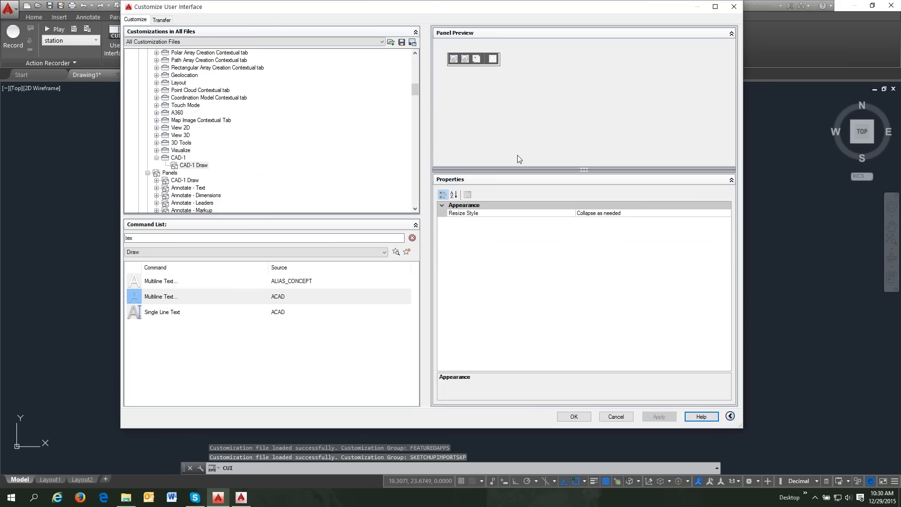
- Review the Drafting & Annotation workspace settings, then close the CUI dialog with OK
drag(435, 11, 430, 69)
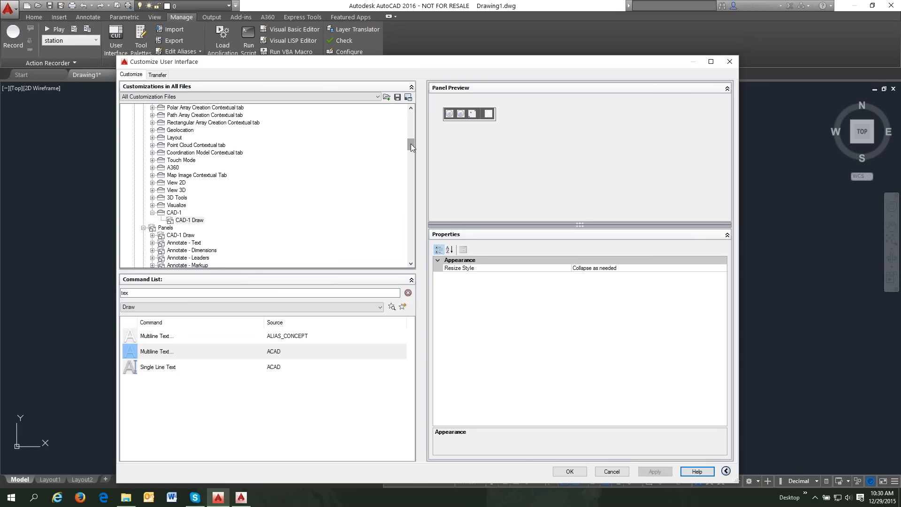
drag(412, 146, 408, 113)
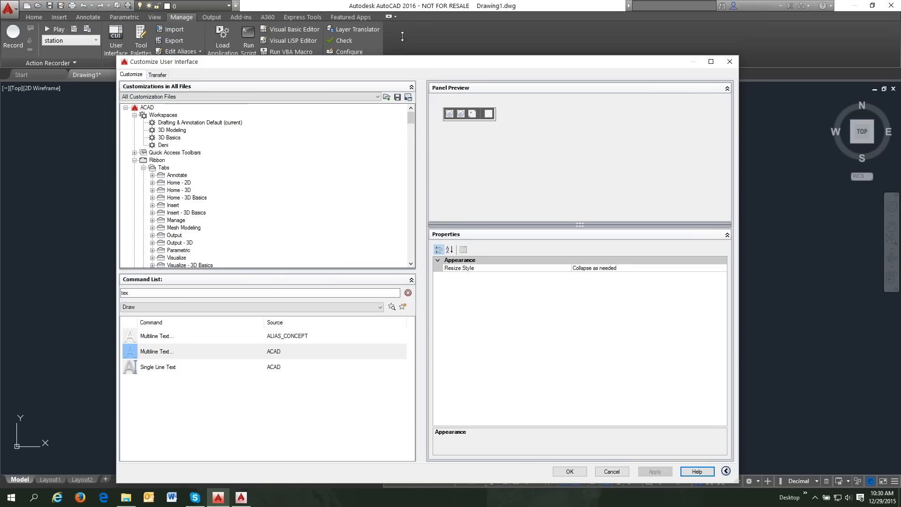
click(211, 123)
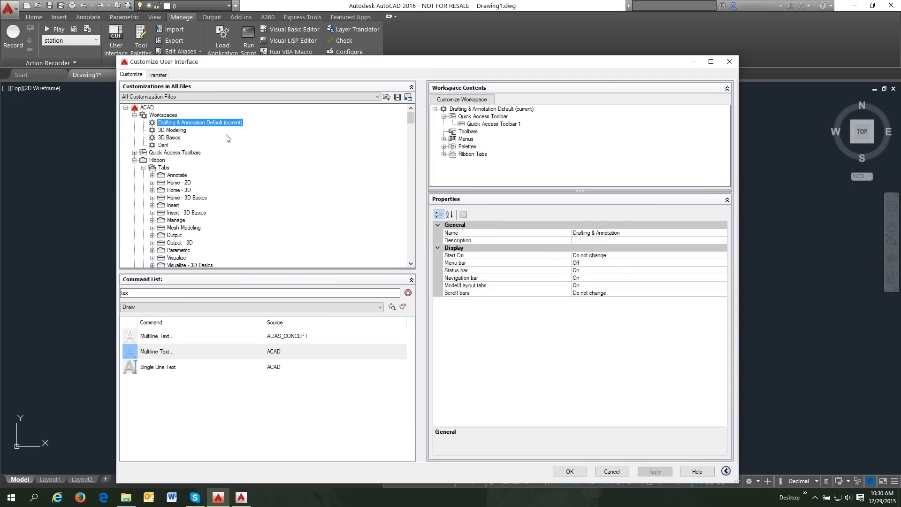
drag(247, 59, 251, 19)
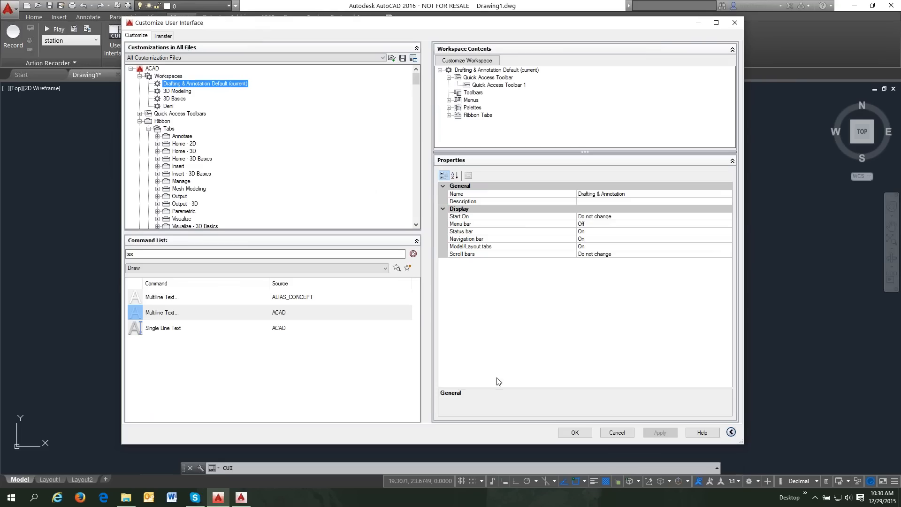
click(574, 433)
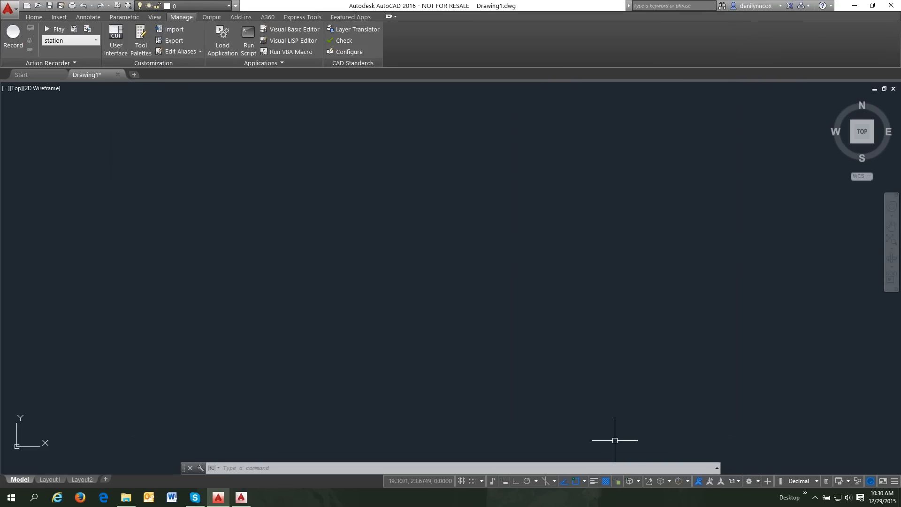
- Switch to the Deni workspace and run the RIBBON command to show the ribbon
click(758, 482)
click(759, 422)
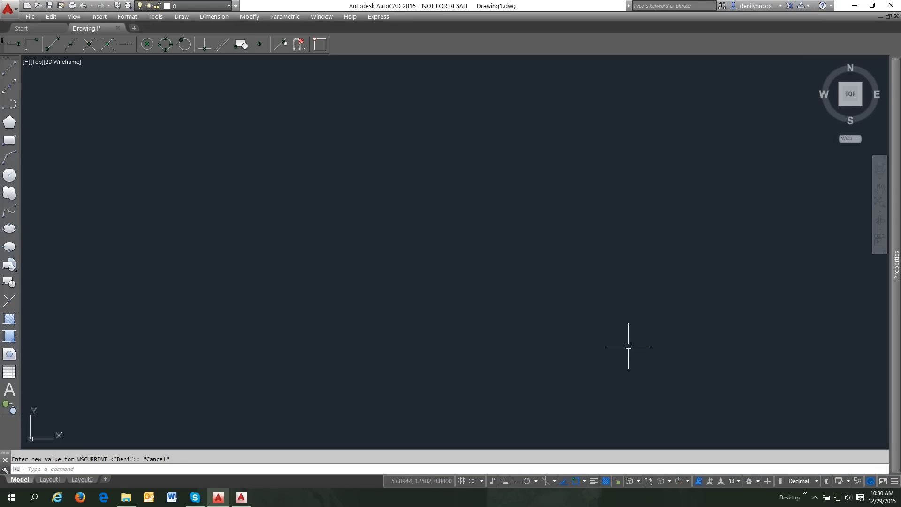
text(ROb)
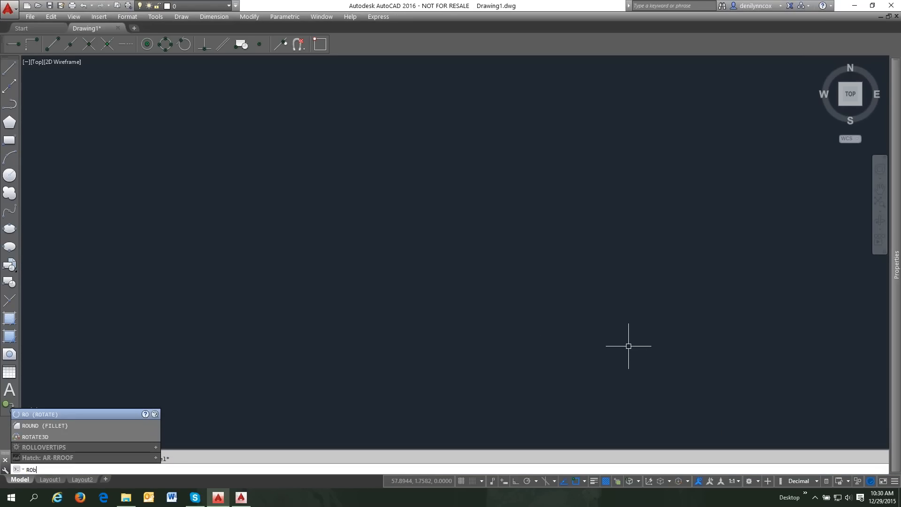
text(bon)
key(Return)
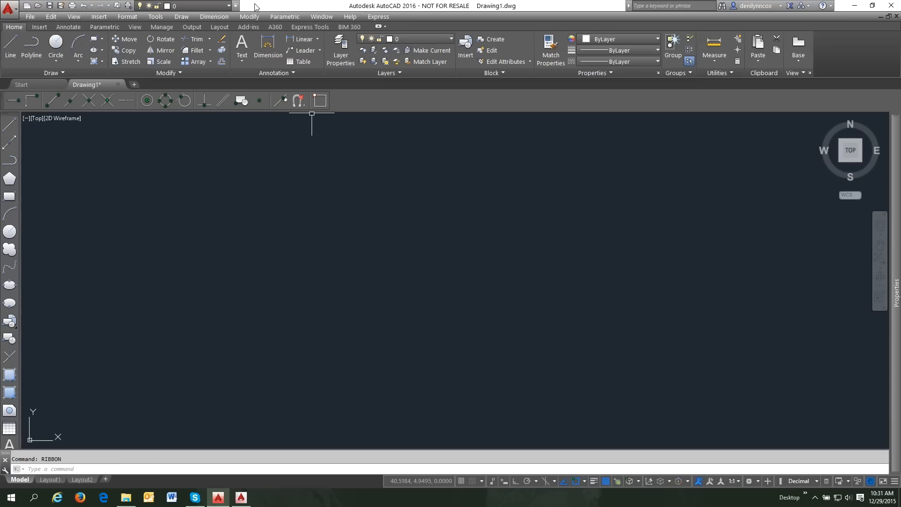
- Hide the menu bar and reopen Customize User Interface from Manage > User Interface
click(236, 6)
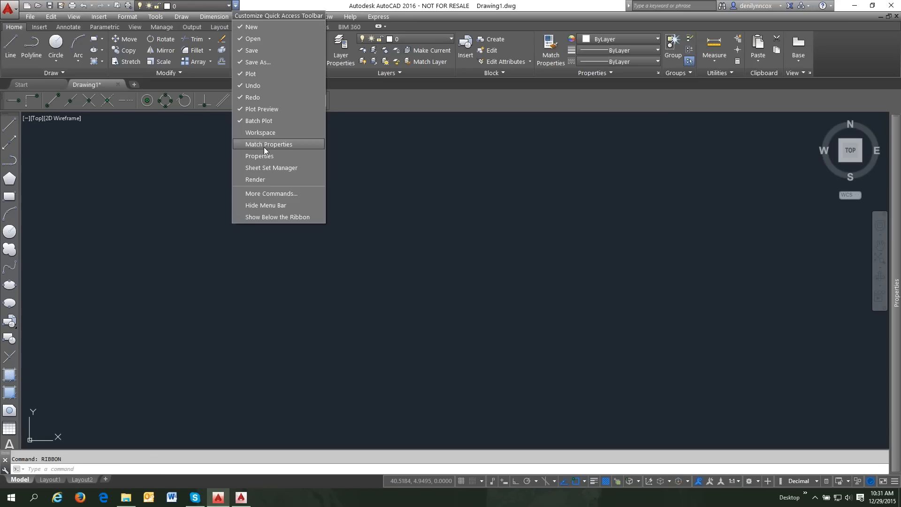
click(274, 205)
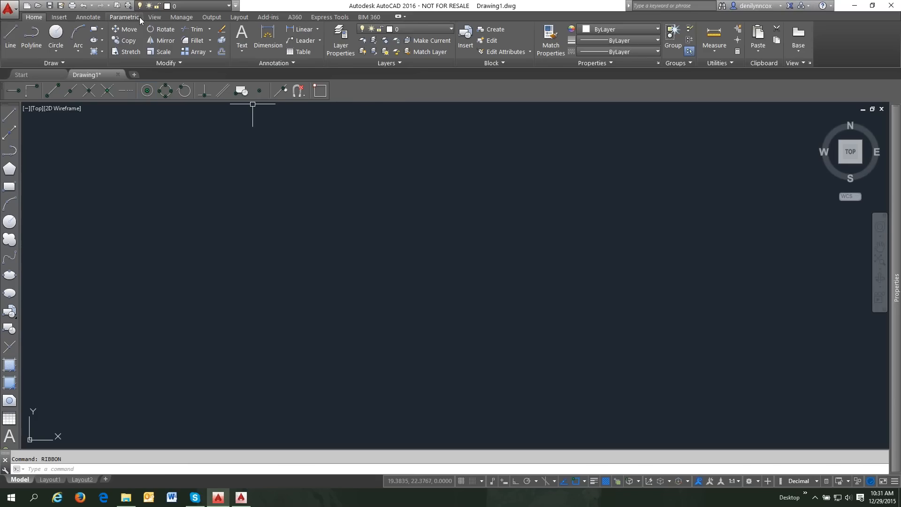
click(179, 19)
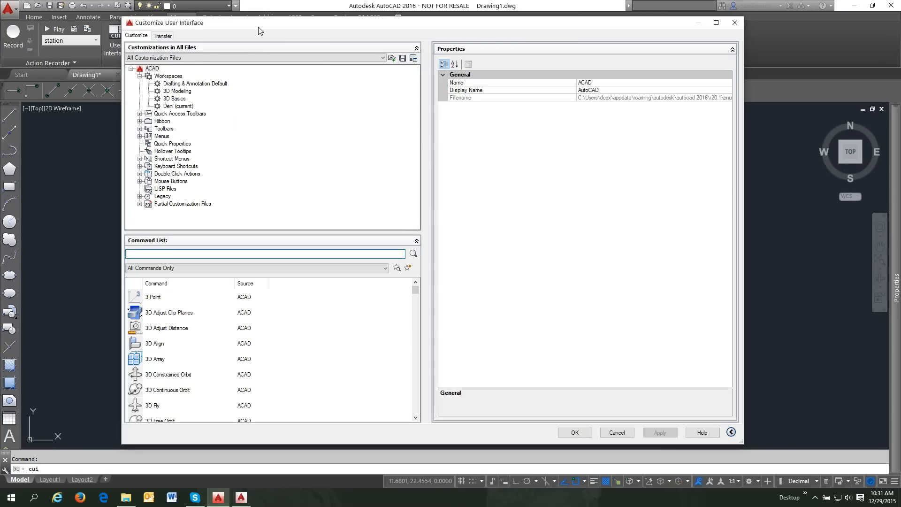
- Customize the Deni (current) workspace and expand Ribbon Tabs to show Manage, Output and Express Tools
click(177, 106)
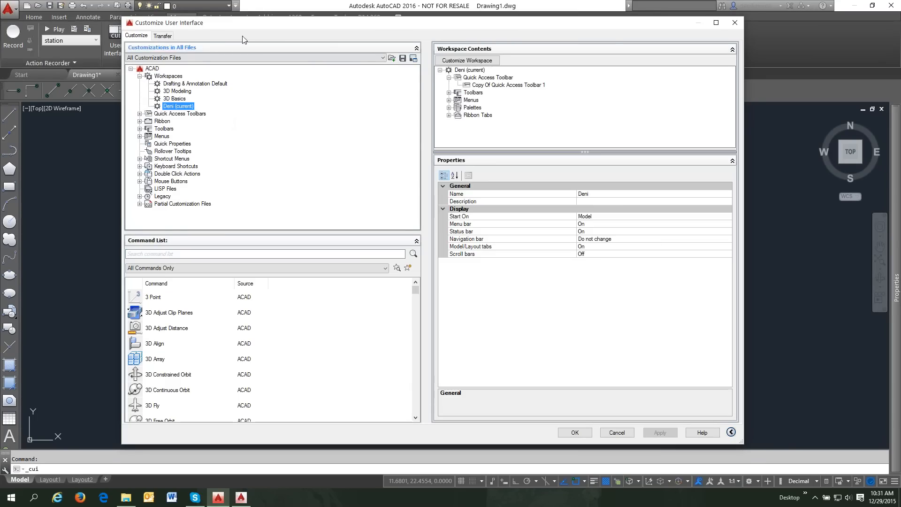
drag(246, 27, 256, 61)
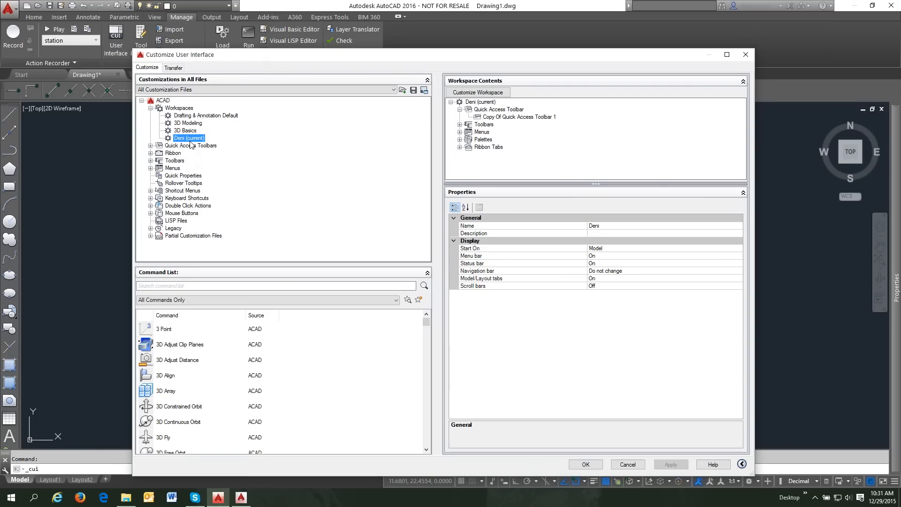
click(484, 93)
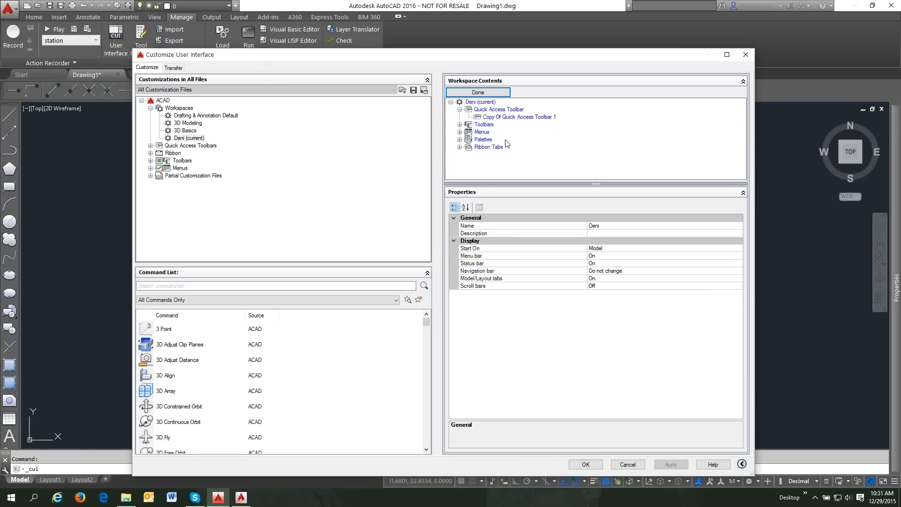
click(460, 147)
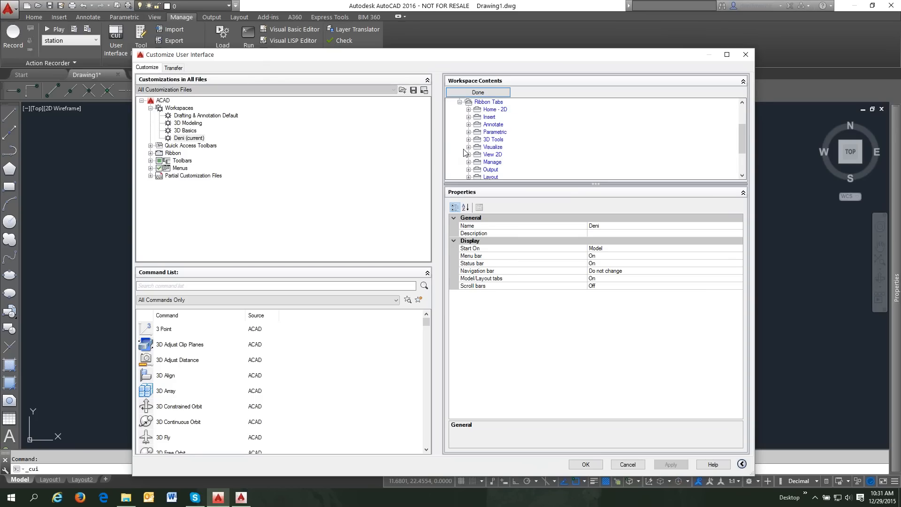
scroll(522, 143, down, 5)
scroll(526, 138, down, 1)
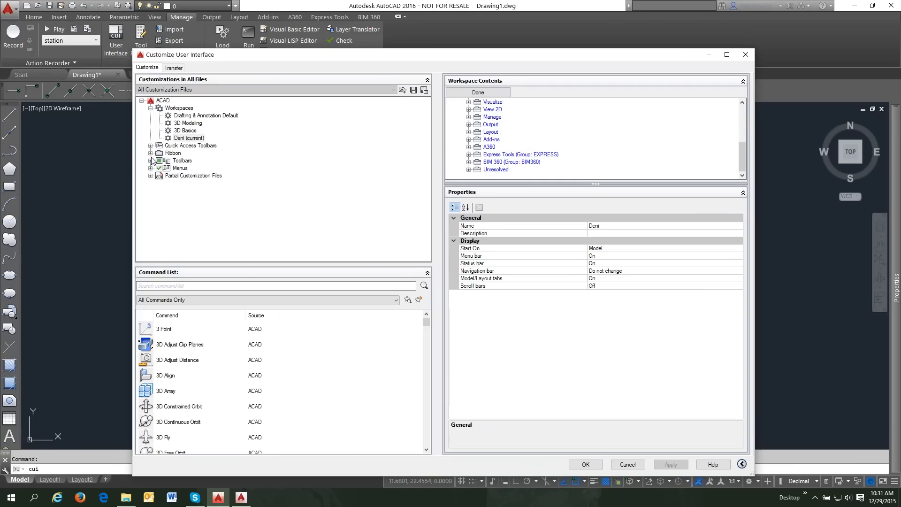
- Include the CAD-1 ribbon tab in the Deni workspace, apply, and close the CUI dialog
click(150, 153)
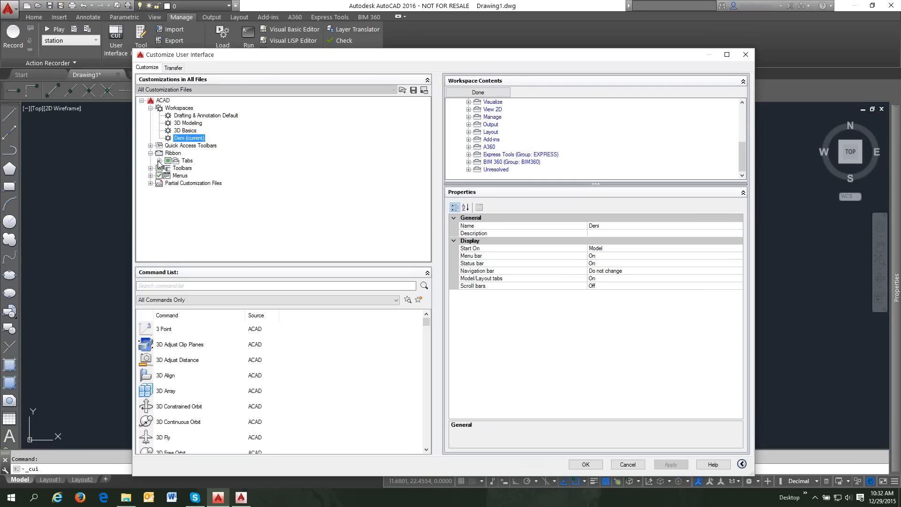
click(159, 162)
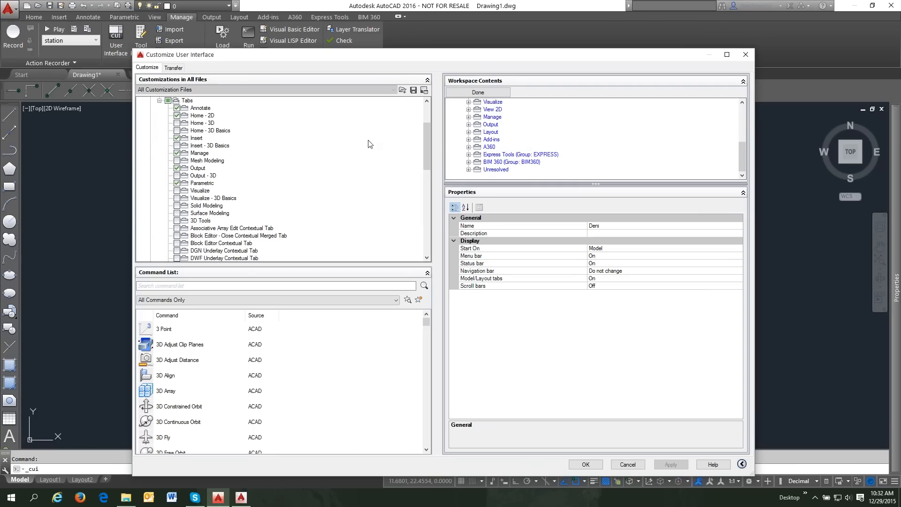
drag(425, 140, 446, 226)
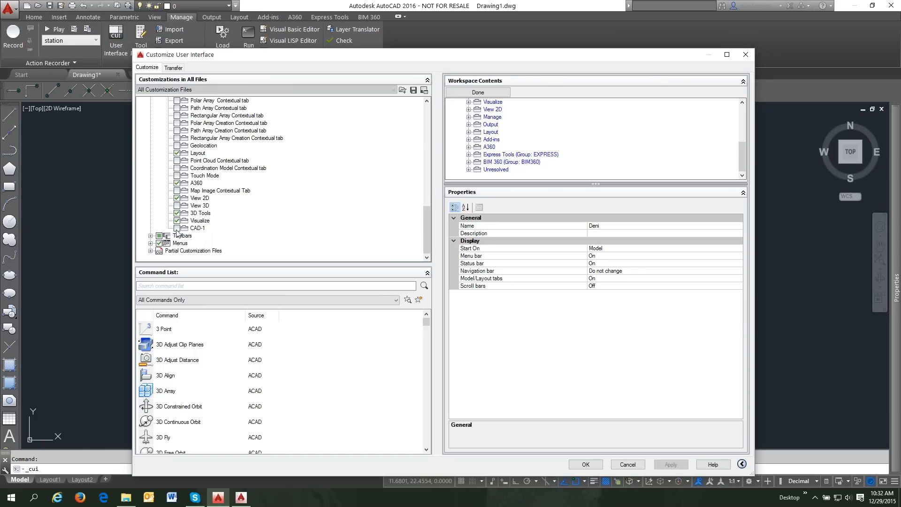
click(177, 229)
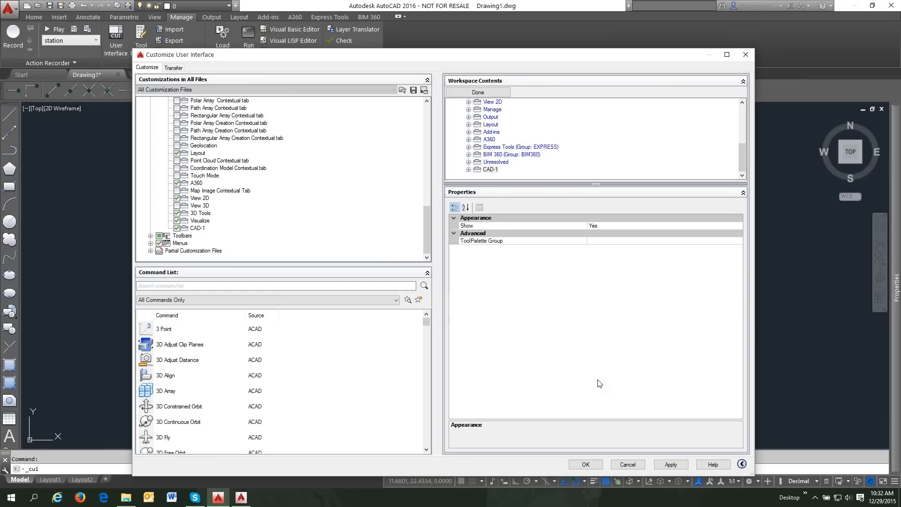
click(671, 464)
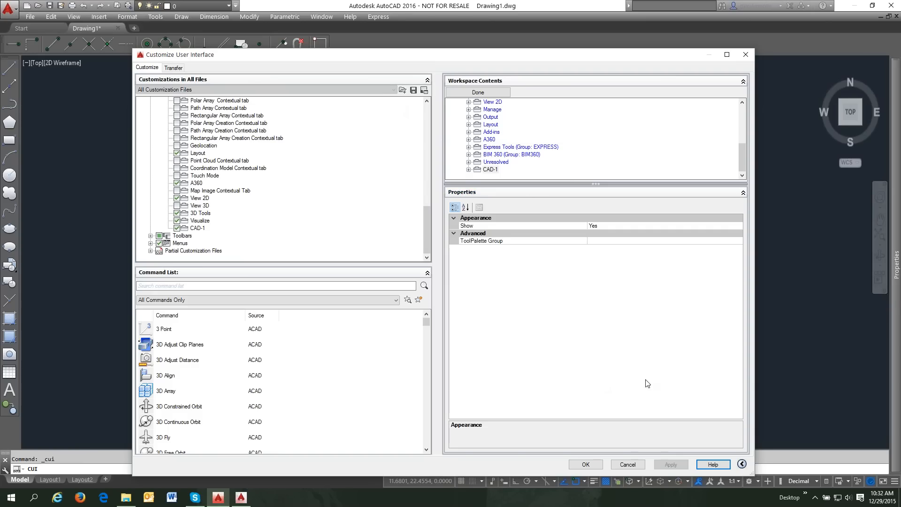
click(594, 467)
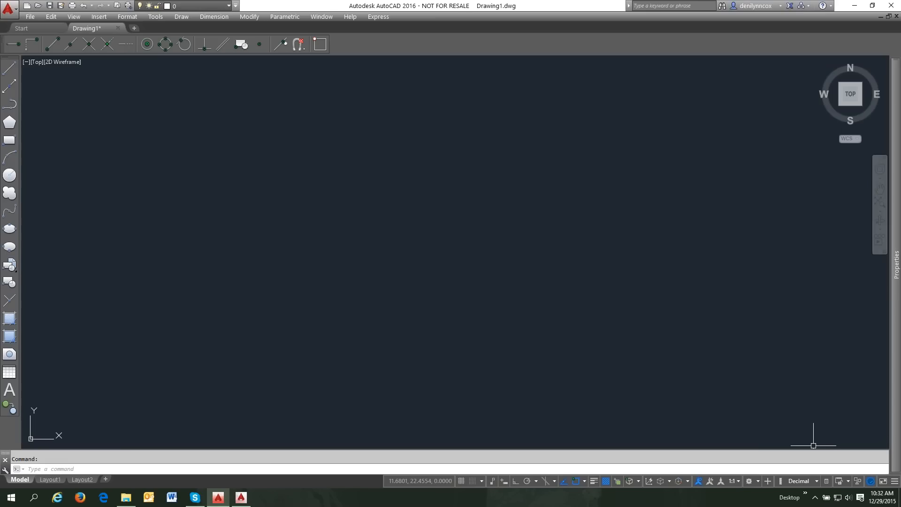
- Restore the ribbon with the RIBBON command and hide the menu bar
click(758, 482)
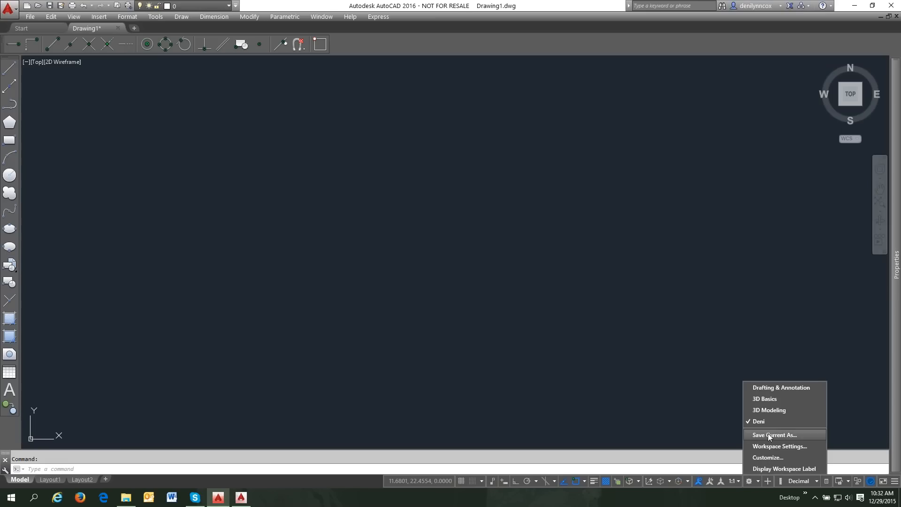
click(649, 375)
text(RIBBON)
key(Return)
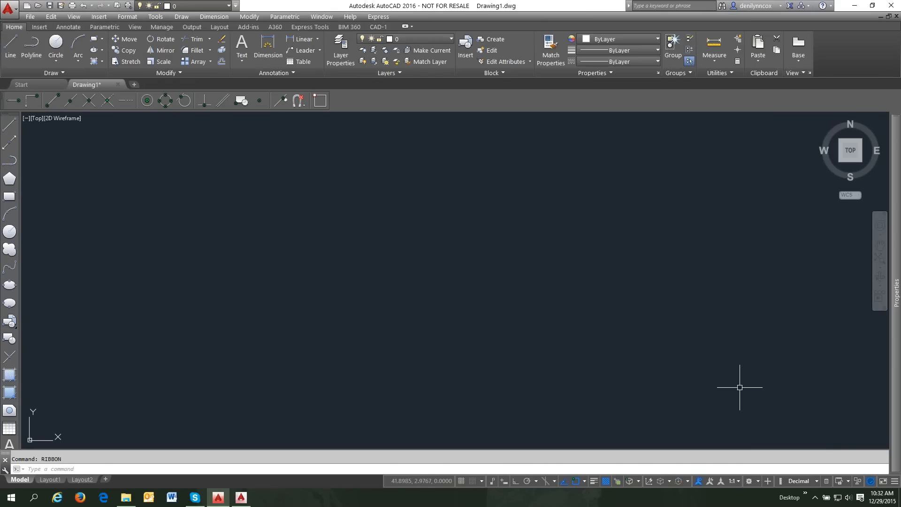
click(758, 481)
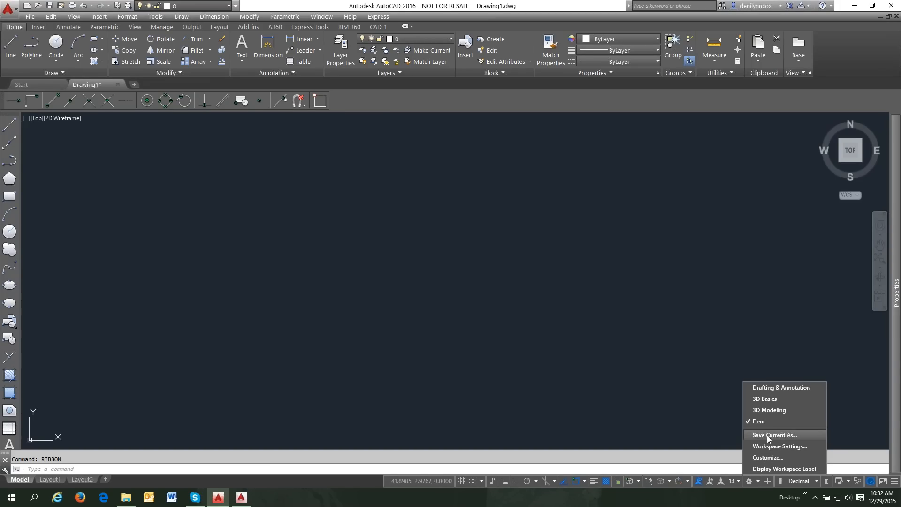
click(673, 402)
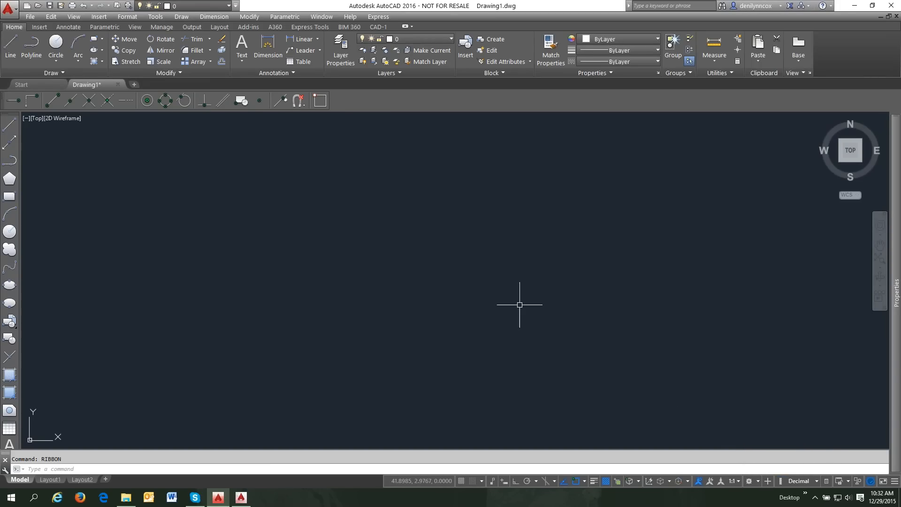
click(236, 5)
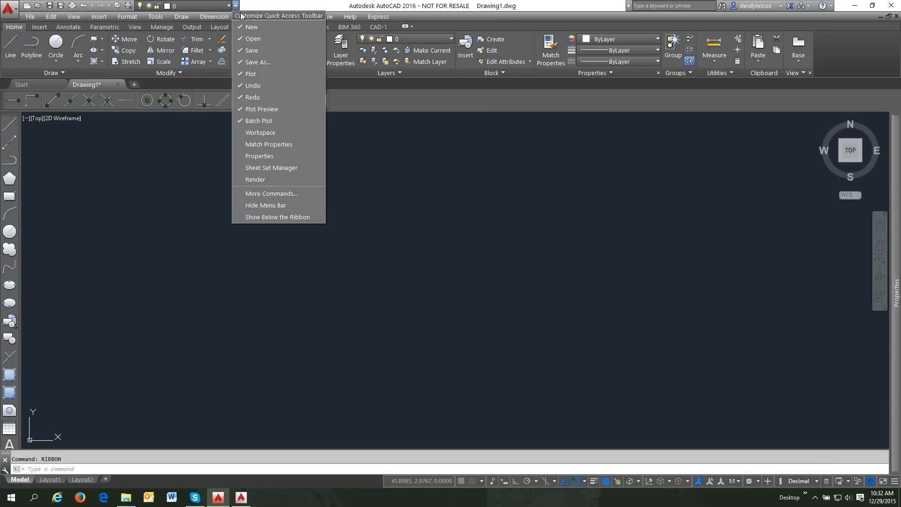
click(271, 206)
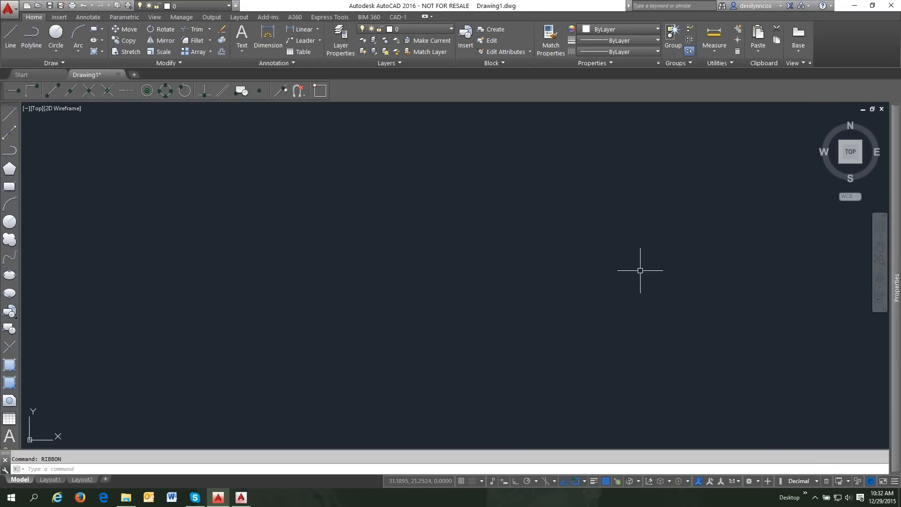
- Save the current setup as the Deni workspace, replacing the existing one
click(757, 482)
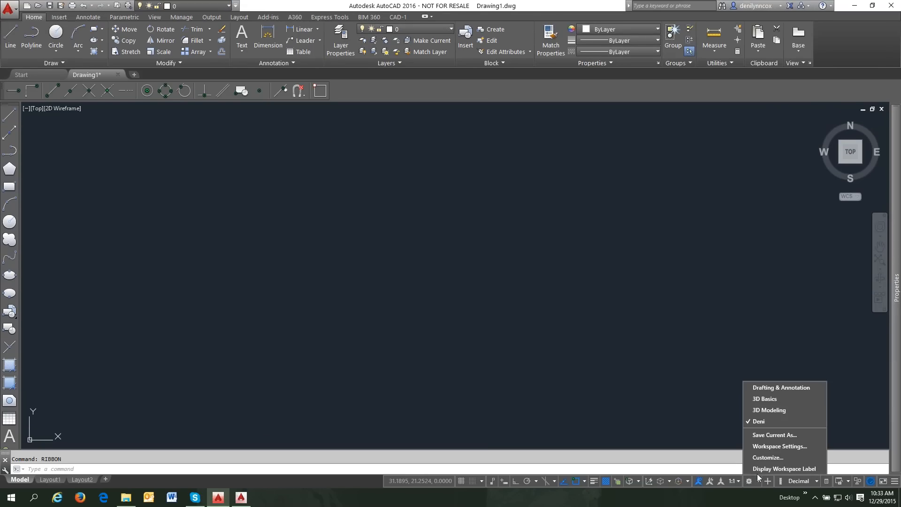
click(766, 435)
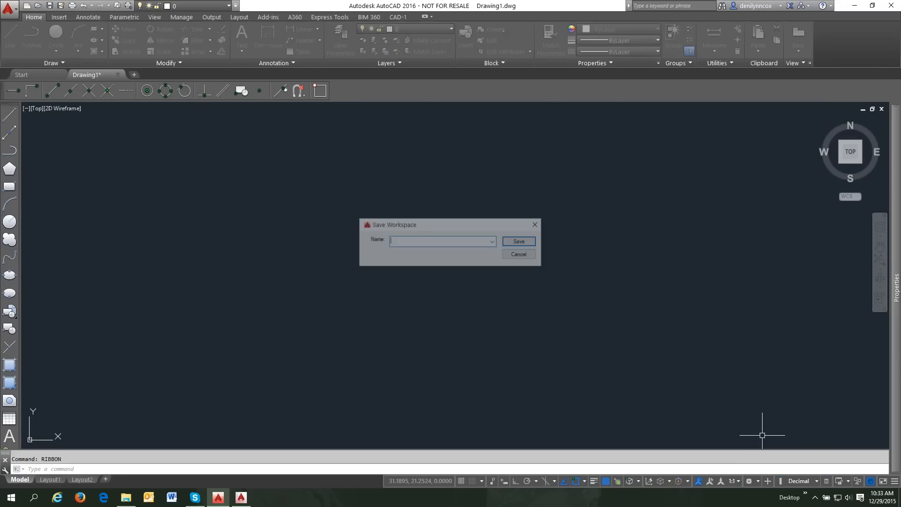
click(493, 243)
click(443, 263)
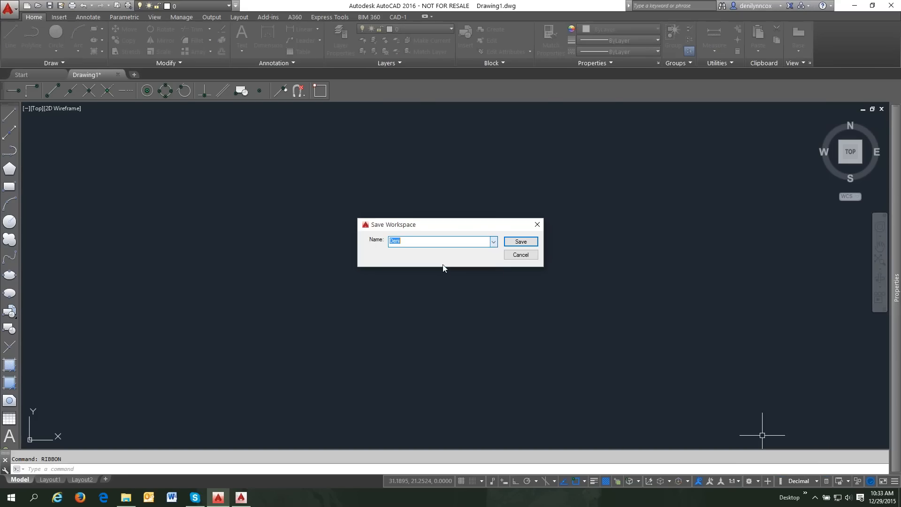
click(521, 242)
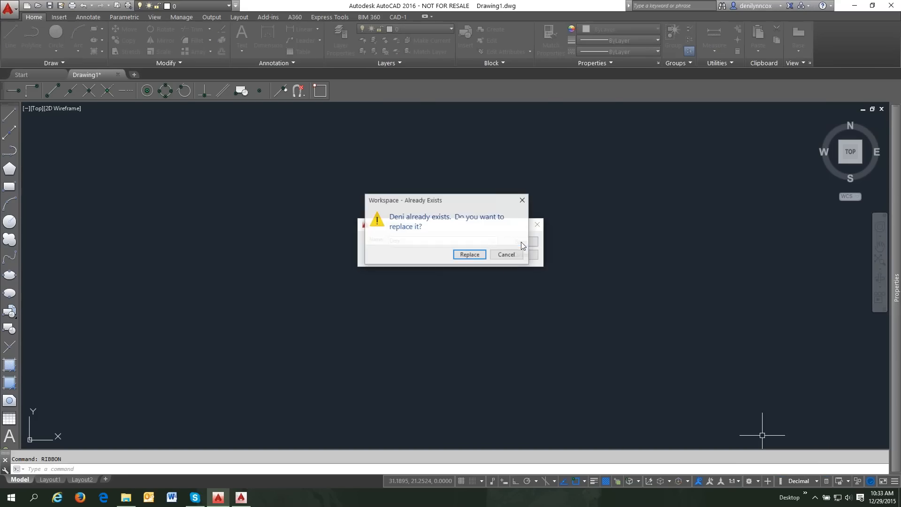
click(468, 255)
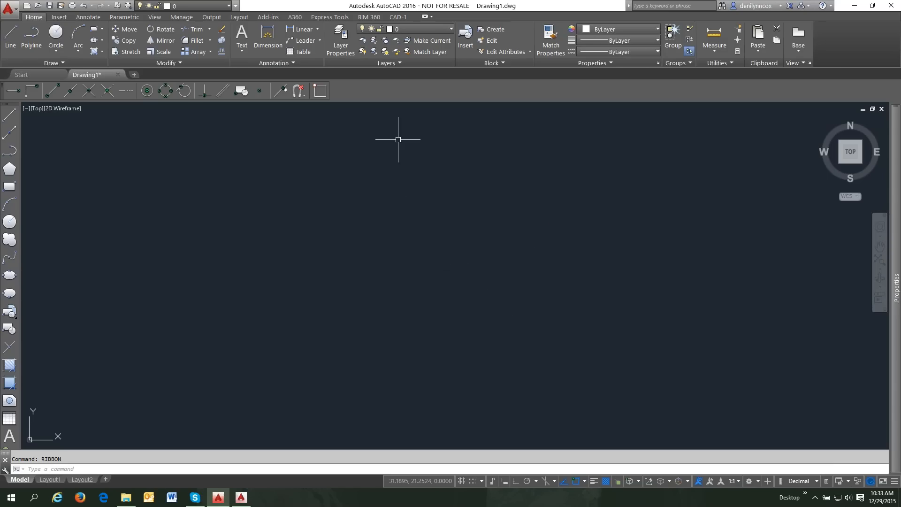
click(241, 498)
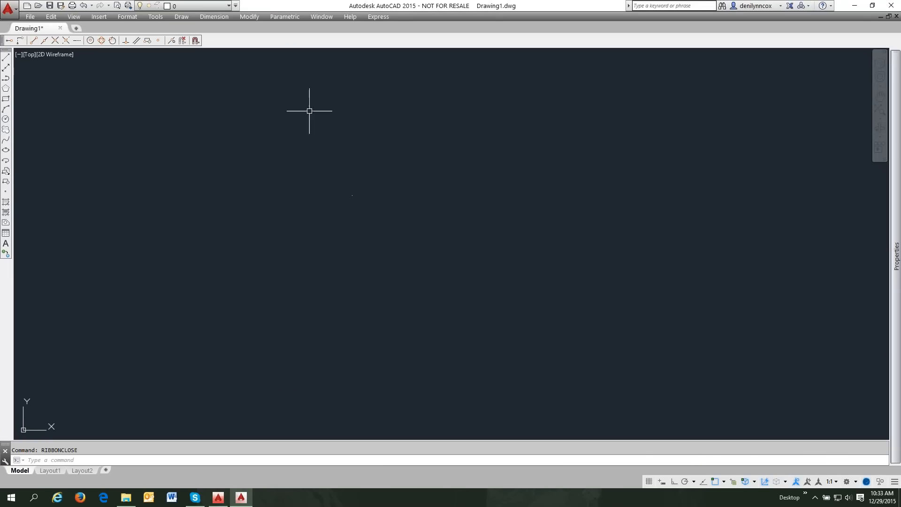
click(159, 17)
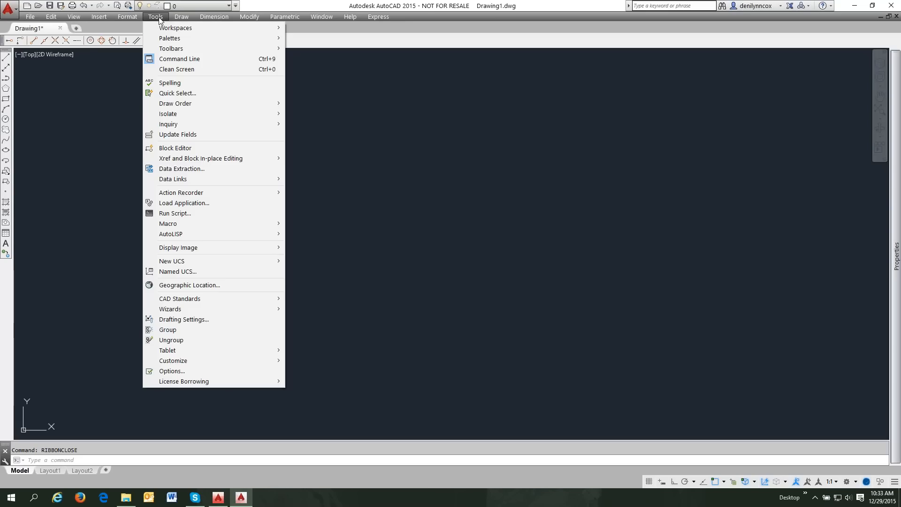
click(308, 130)
key(Escape)
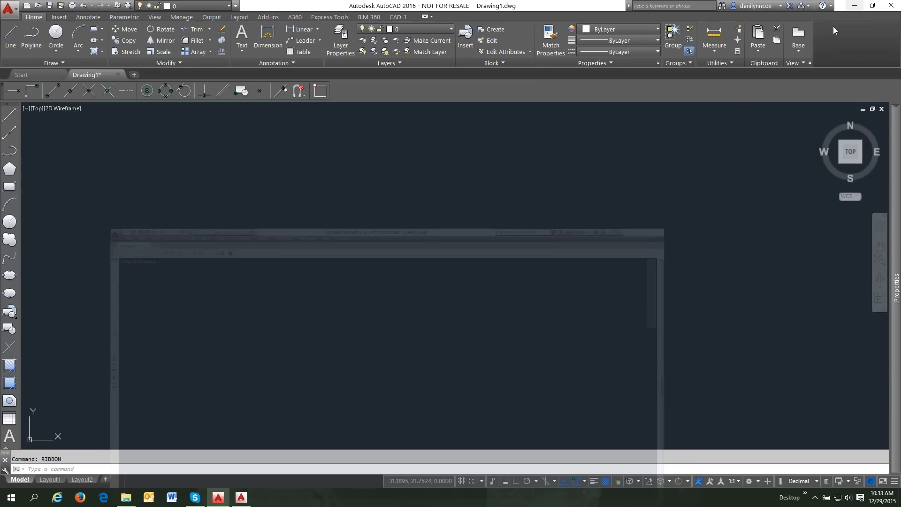
text(op)
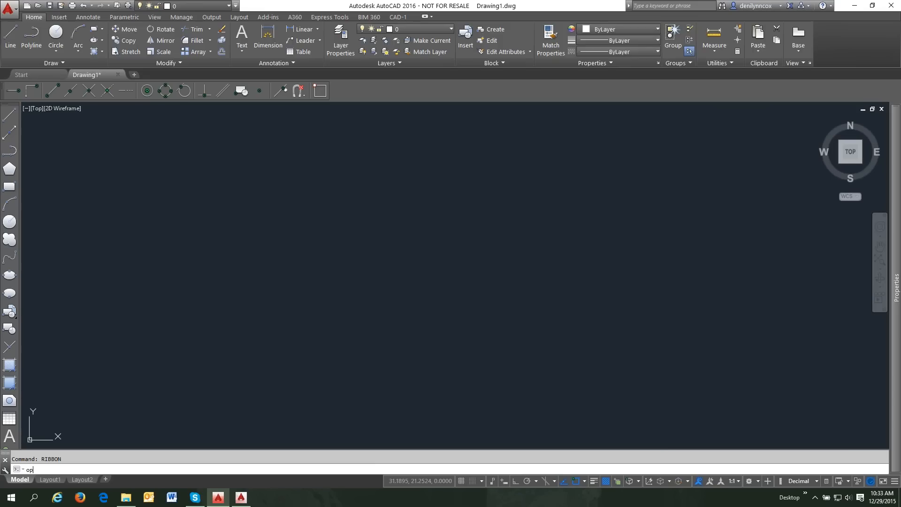
- Turn off Use large buttons for Toolbars in the Display options, apply, and close Options
key(Return)
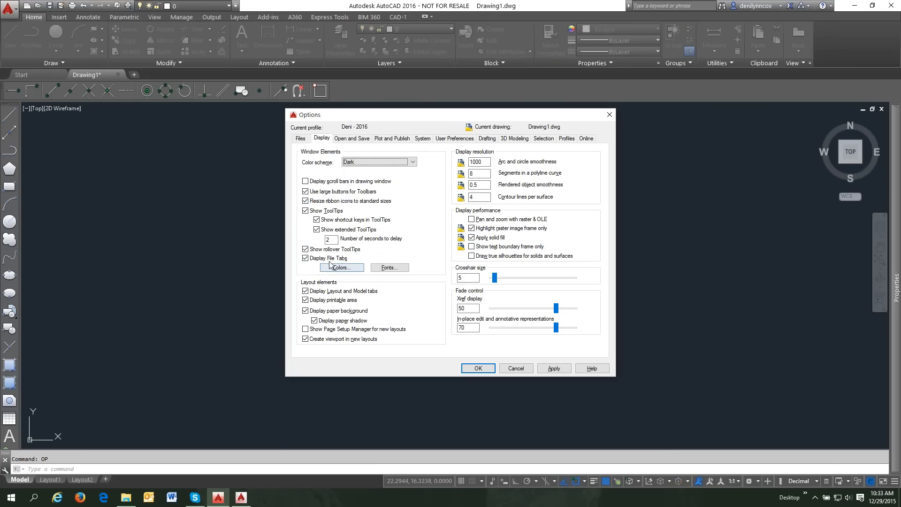
click(306, 191)
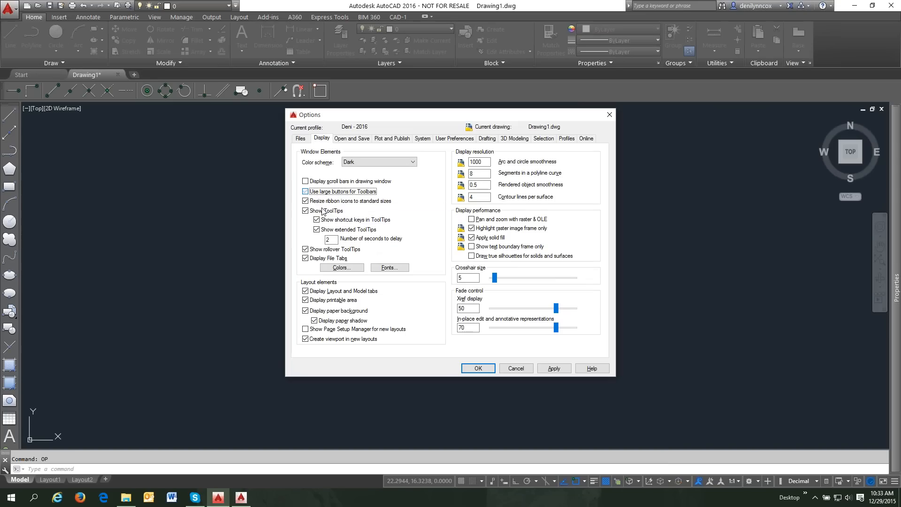
click(553, 368)
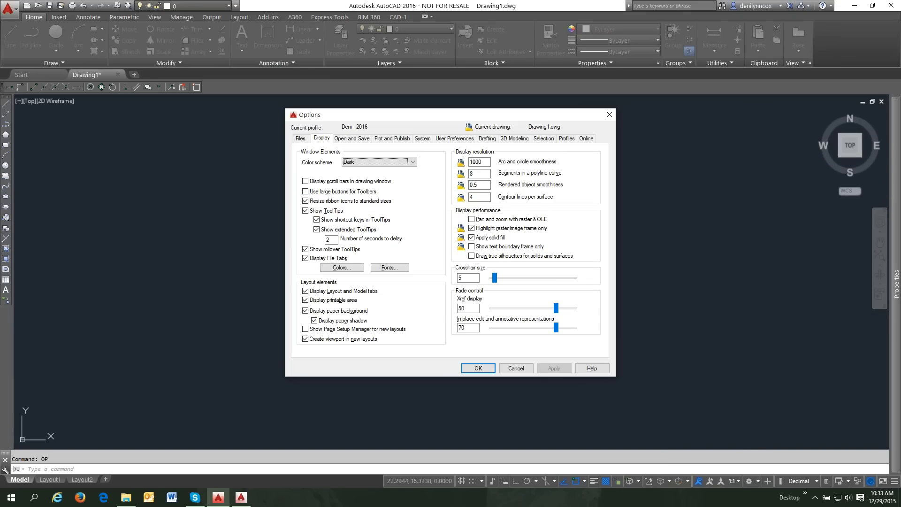
click(306, 191)
click(554, 368)
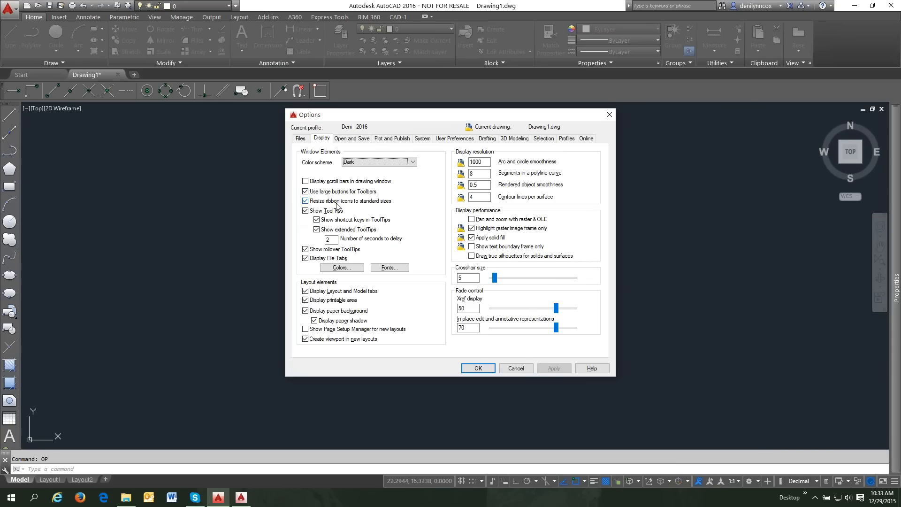
mouse_move(371, 203)
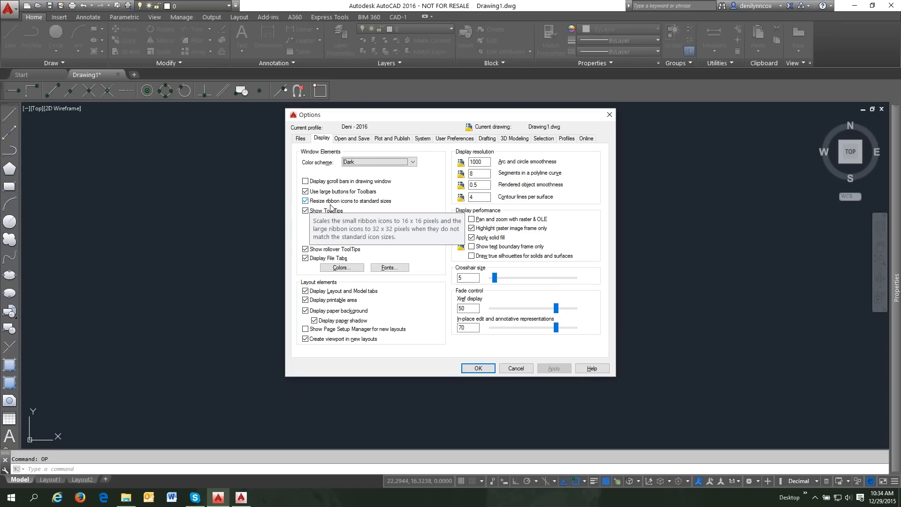
click(306, 192)
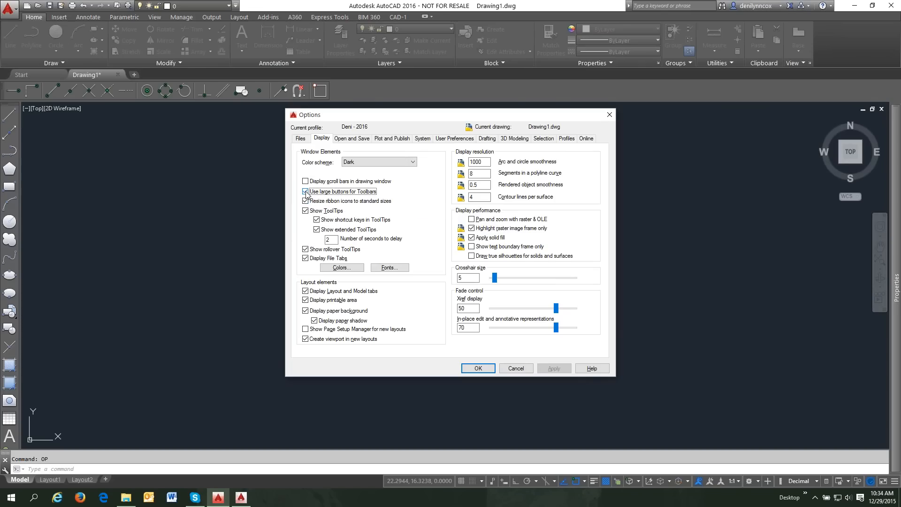
click(550, 368)
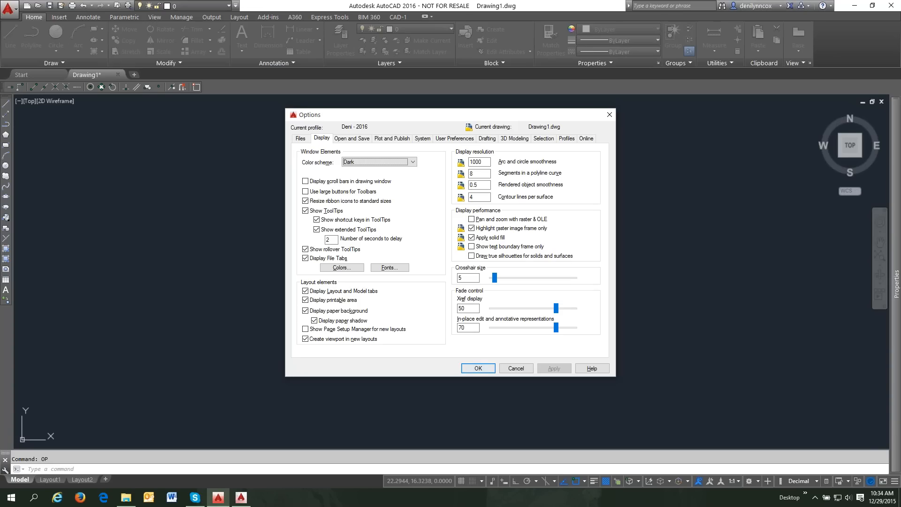
click(478, 368)
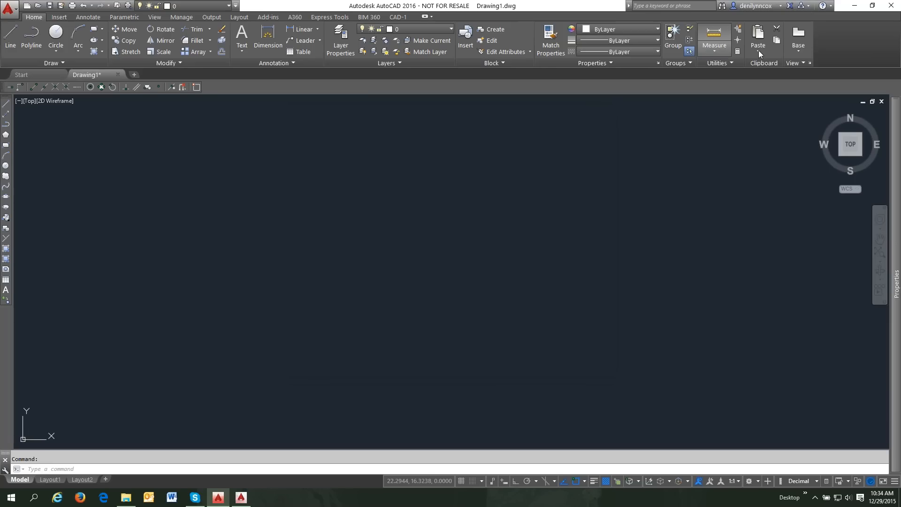
- Browse the ribbon's right-click Show Tabs list without changing anything
right_click(843, 41)
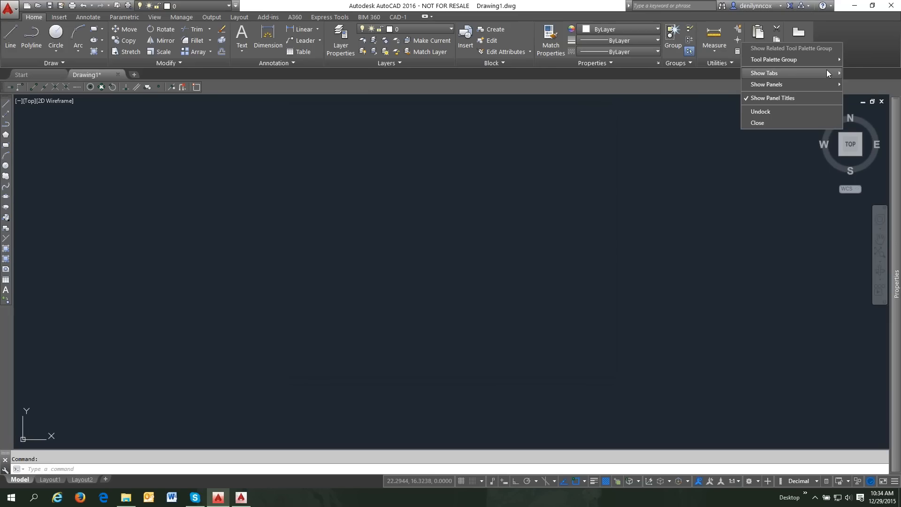
mouse_move(826, 70)
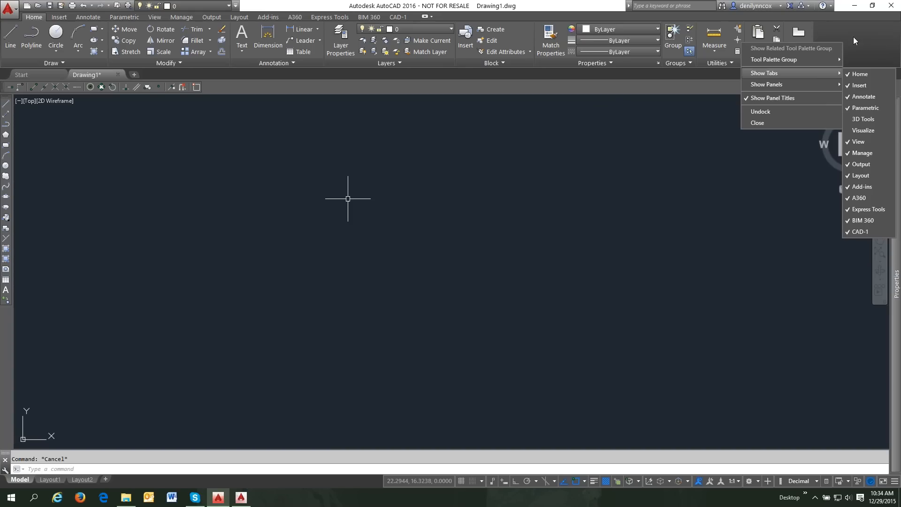
key(Escape)
key(Escape)
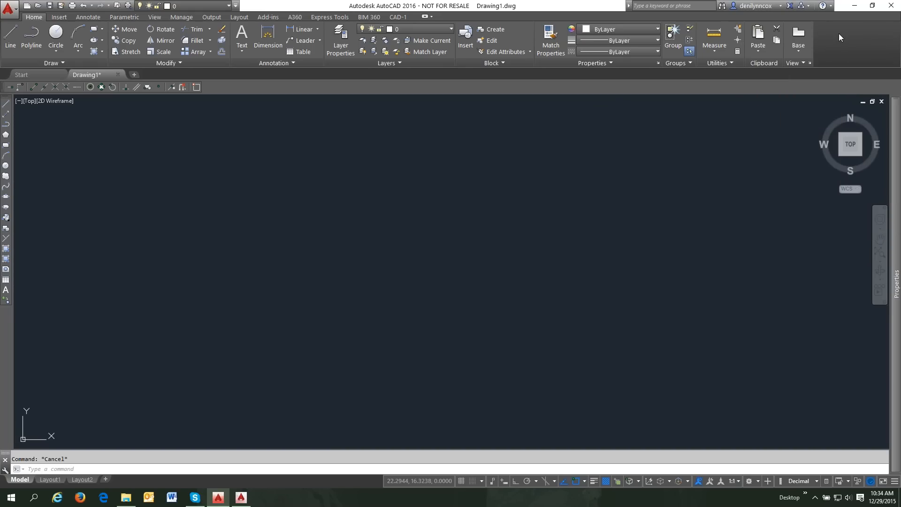
right_click(841, 35)
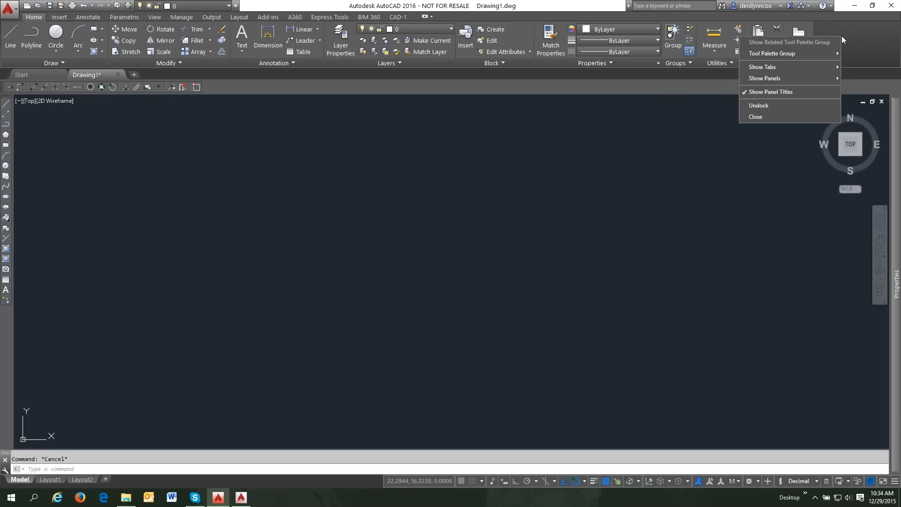
click(686, 48)
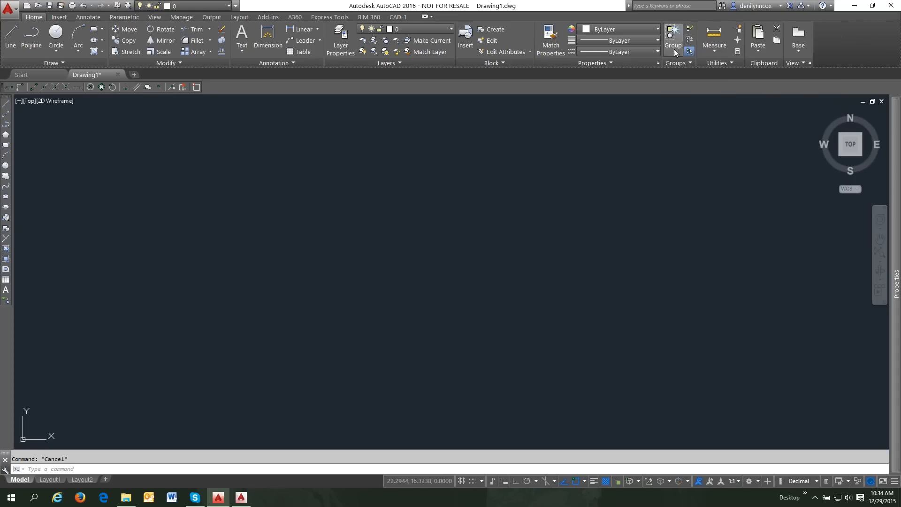
right_click(648, 48)
mouse_move(681, 64)
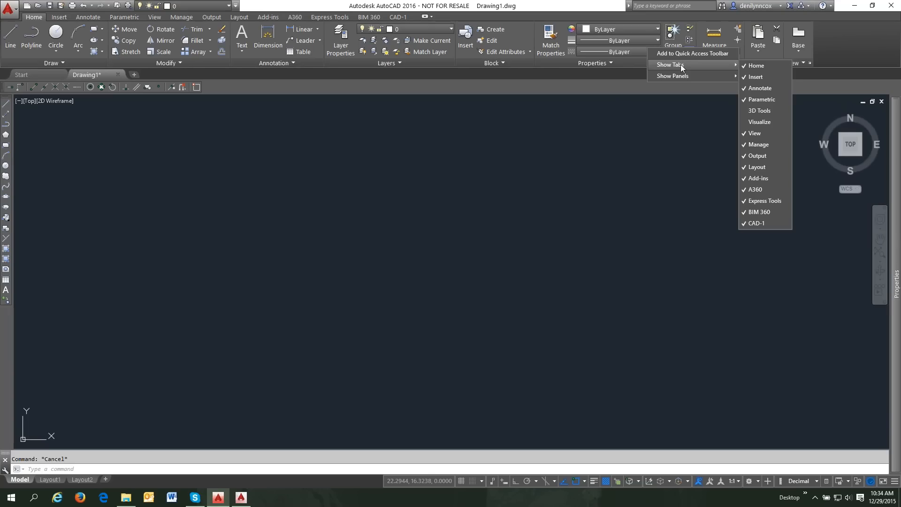
click(838, 34)
- Hide the BIM 360 and Parametric tabs from the ribbon
right_click(839, 35)
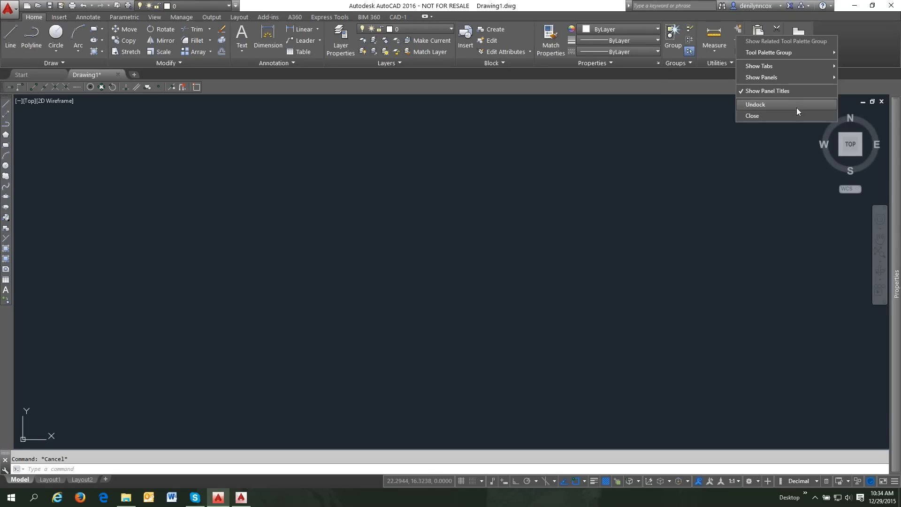
mouse_move(796, 67)
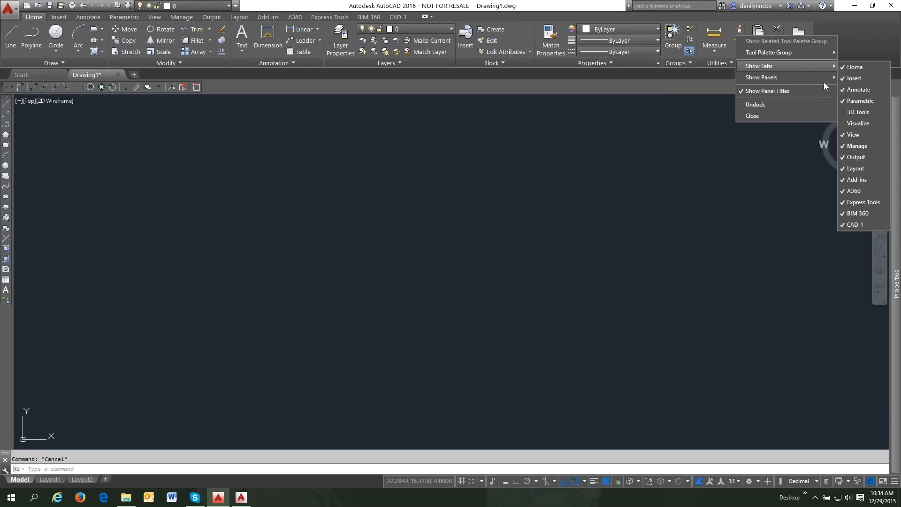
click(842, 214)
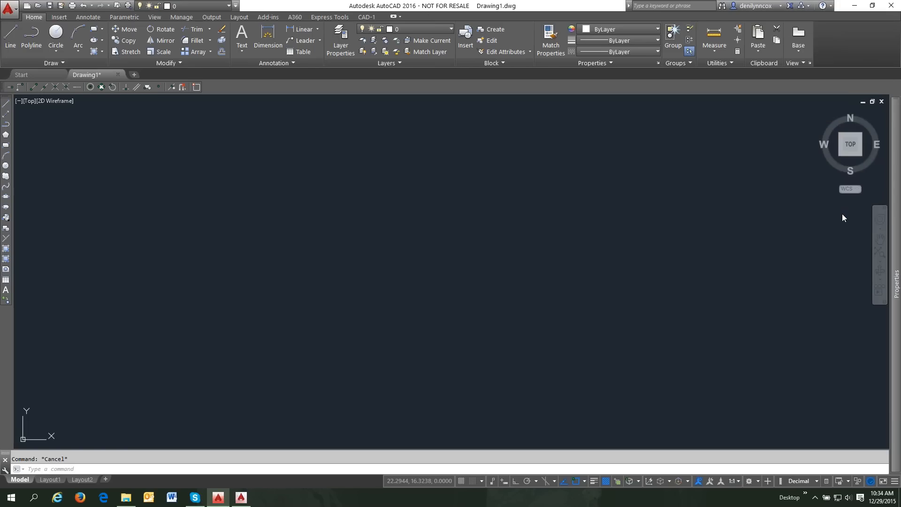
right_click(846, 47)
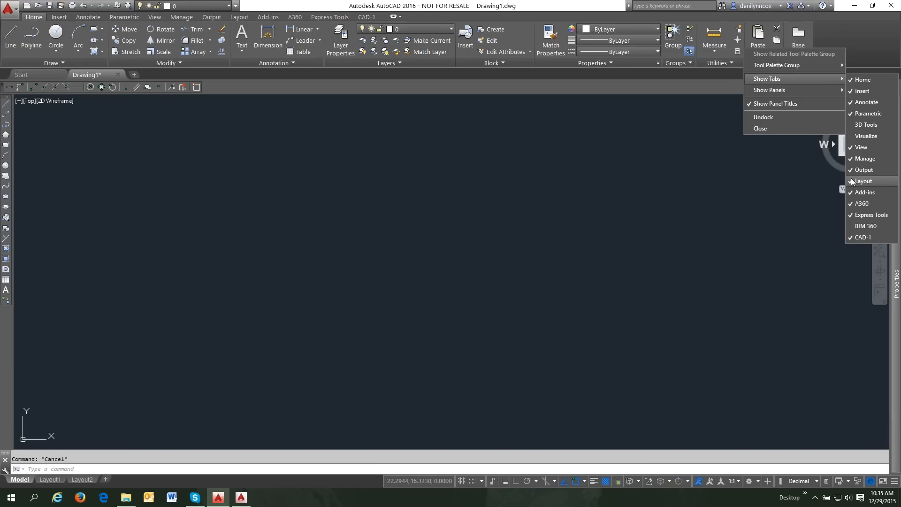
click(855, 115)
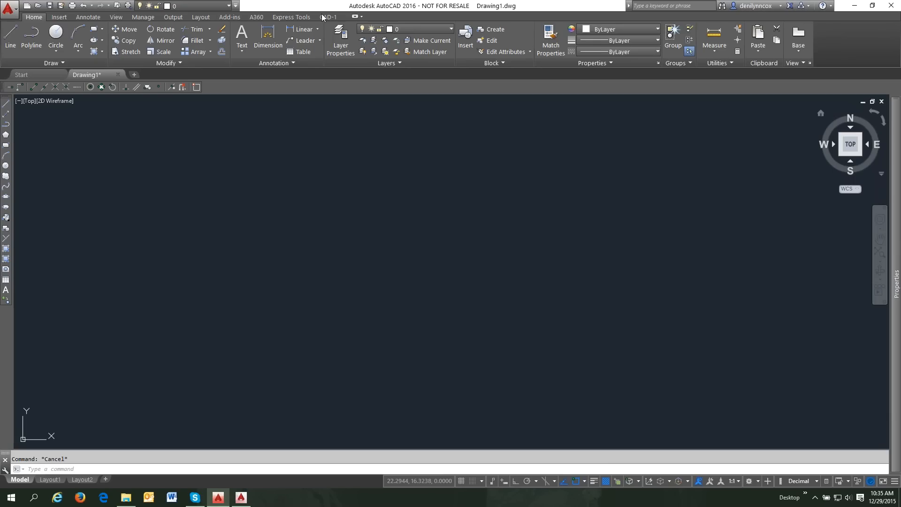
- Move CAD-1 to the first ribbon position, then browse the Home, Insert and Output tabs
drag(323, 17, 27, 16)
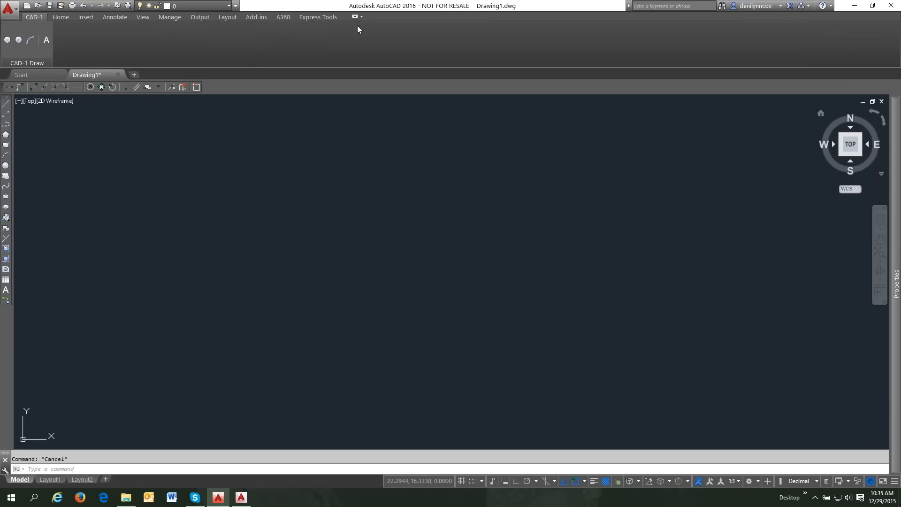
click(62, 18)
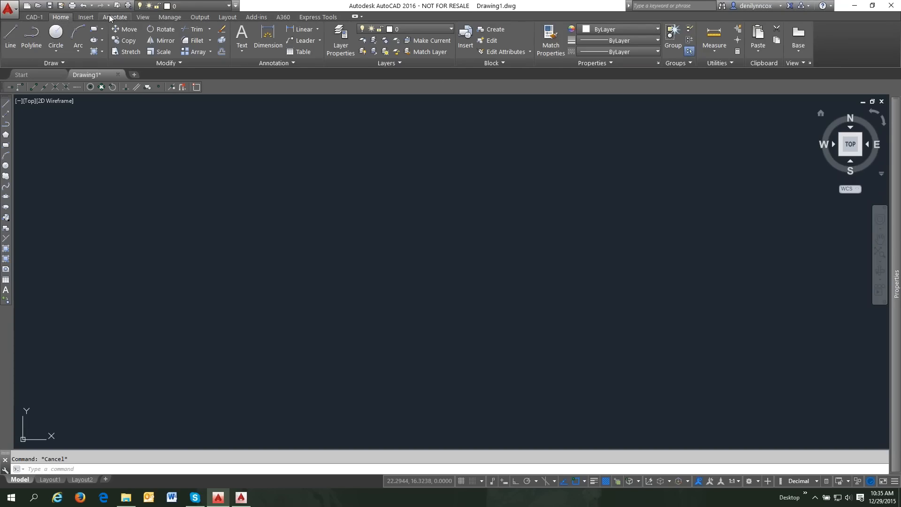
click(85, 17)
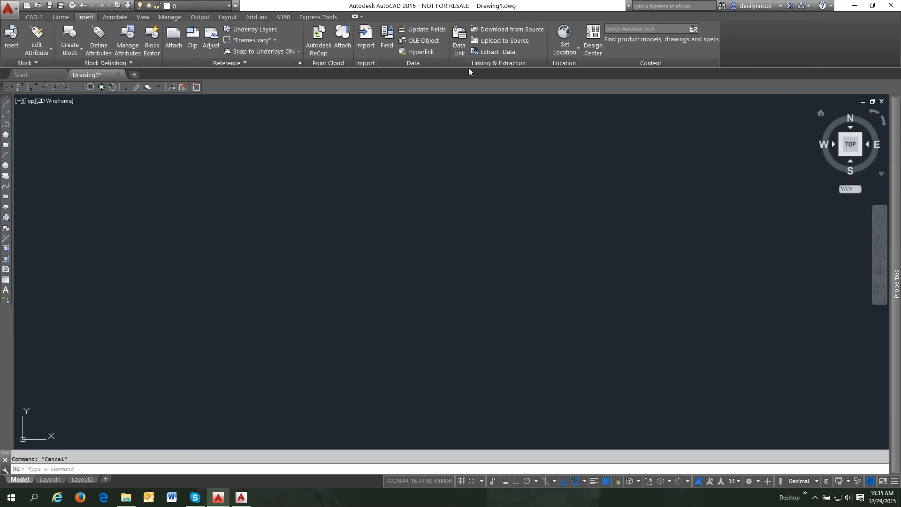
click(200, 17)
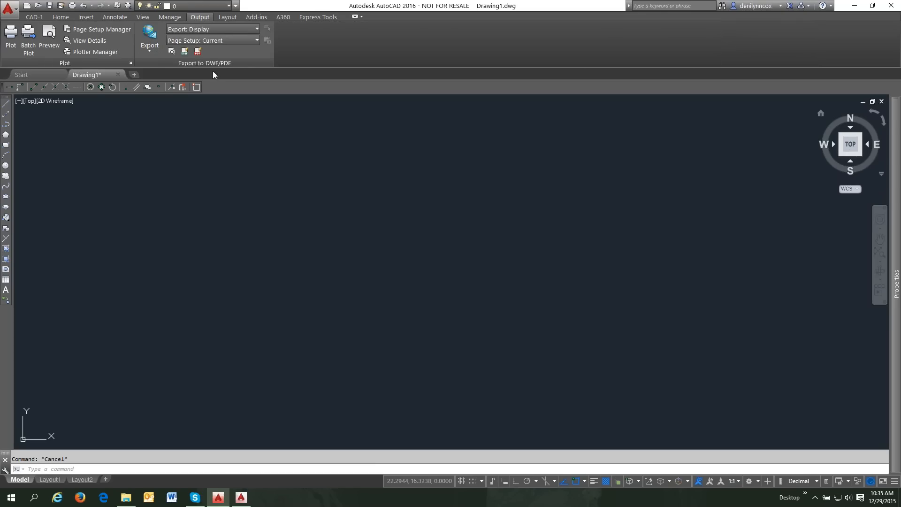
- Place the Plot panel after Export to DWF/PDF, float it, then dock it back
drag(80, 62, 241, 65)
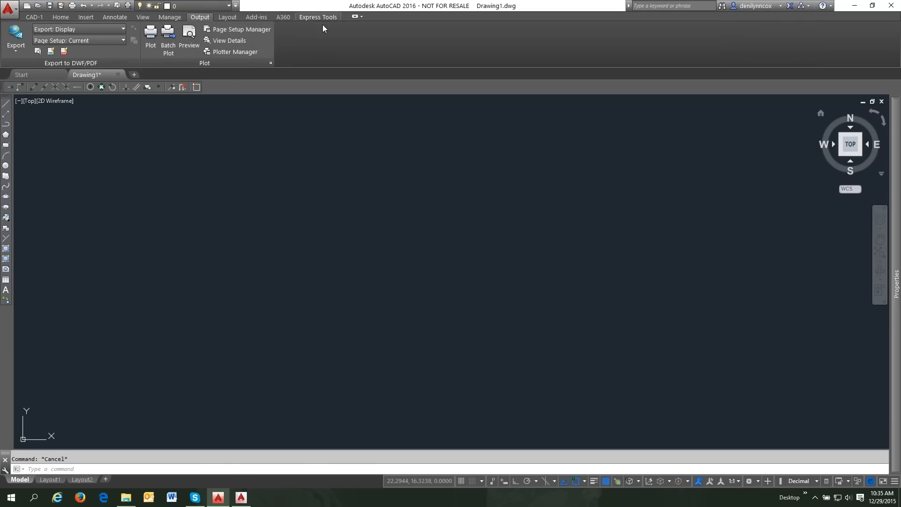
drag(167, 63, 260, 170)
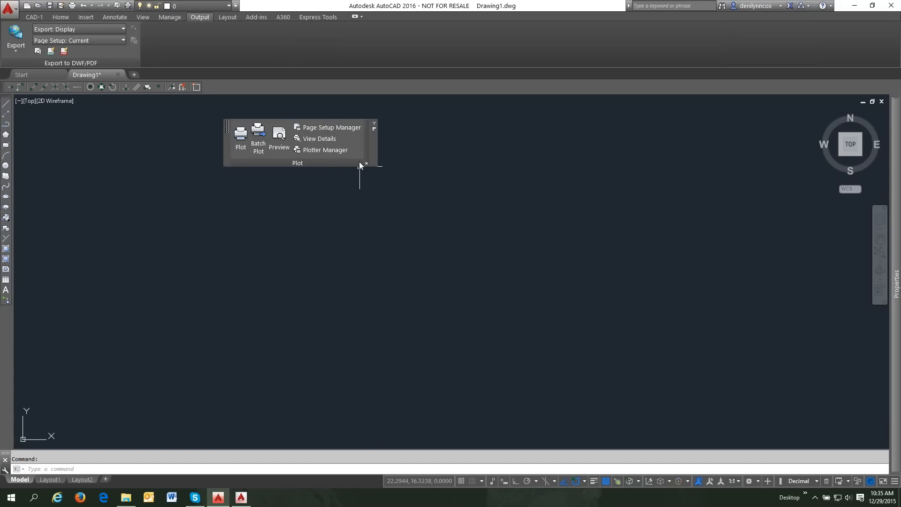
mouse_move(359, 164)
mouse_down()
mouse_move(672, 190)
mouse_move(897, 171)
mouse_move(730, 178)
mouse_move(398, 120)
mouse_move(396, 98)
mouse_move(395, 173)
mouse_up()
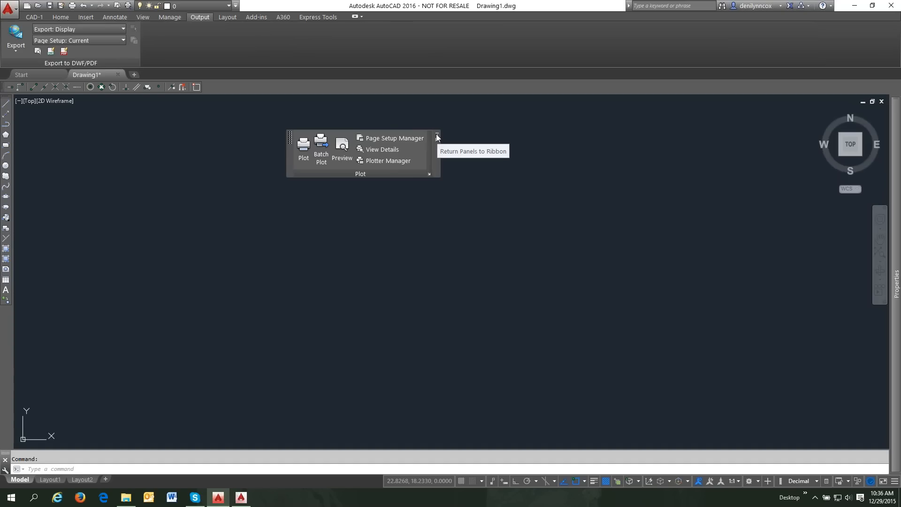
click(436, 137)
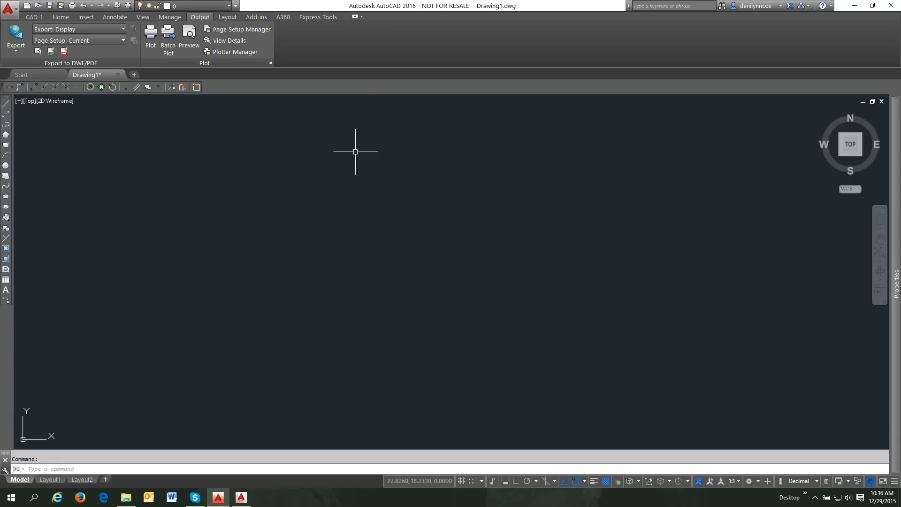
- In CUI, move CAD-1 to the top of the Deni workspace's ribbon tabs
click(34, 17)
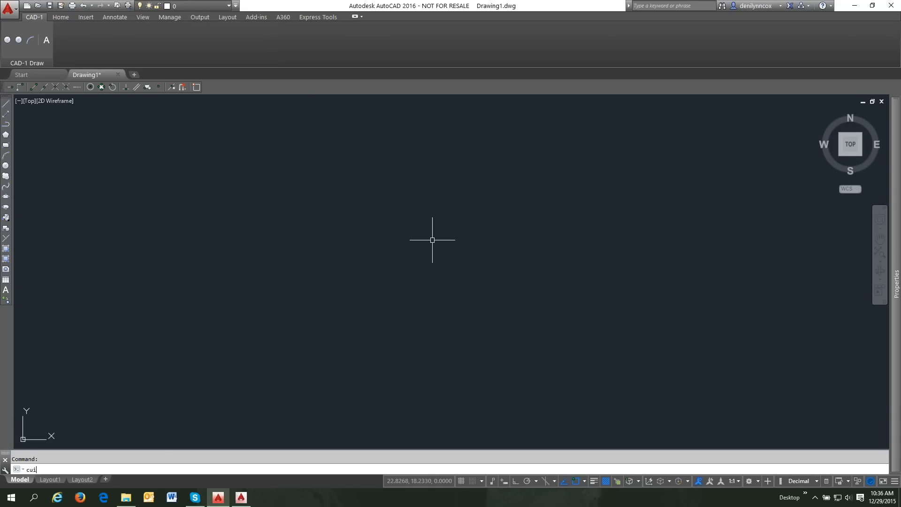
key(Return)
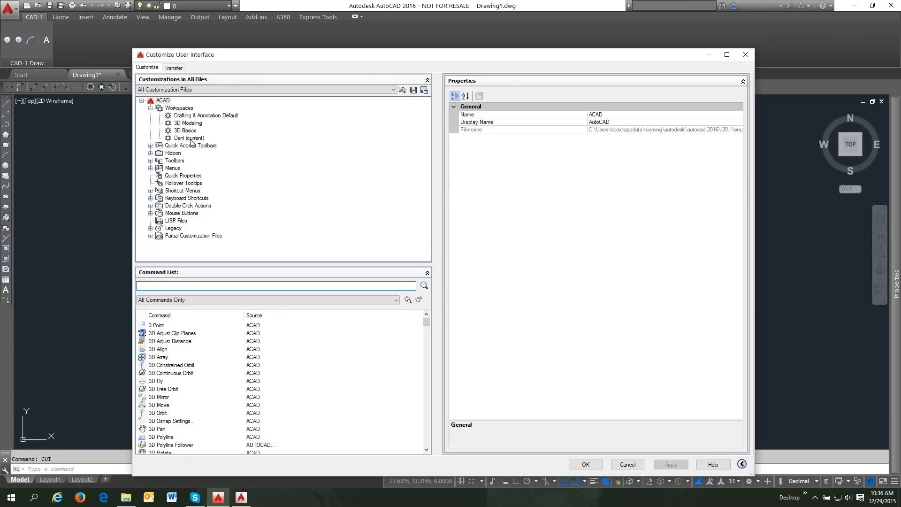
click(190, 138)
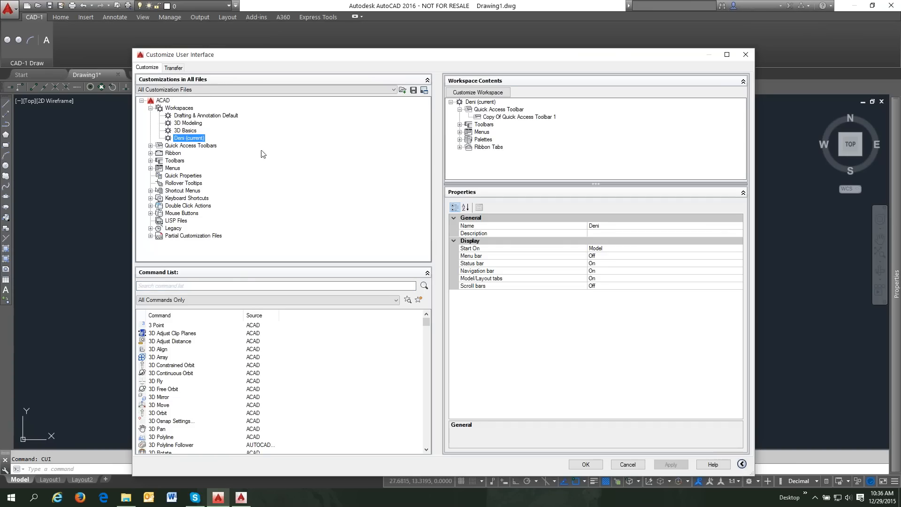
click(460, 147)
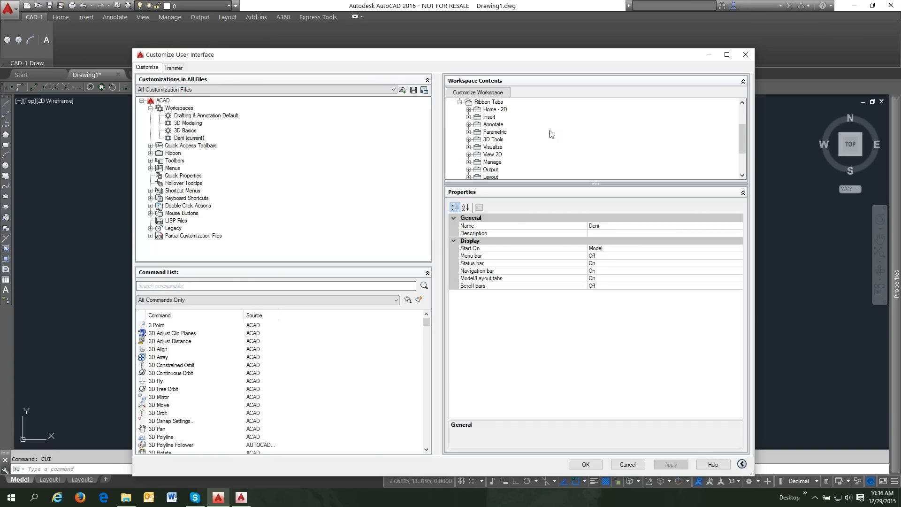
scroll(536, 140, down, 2)
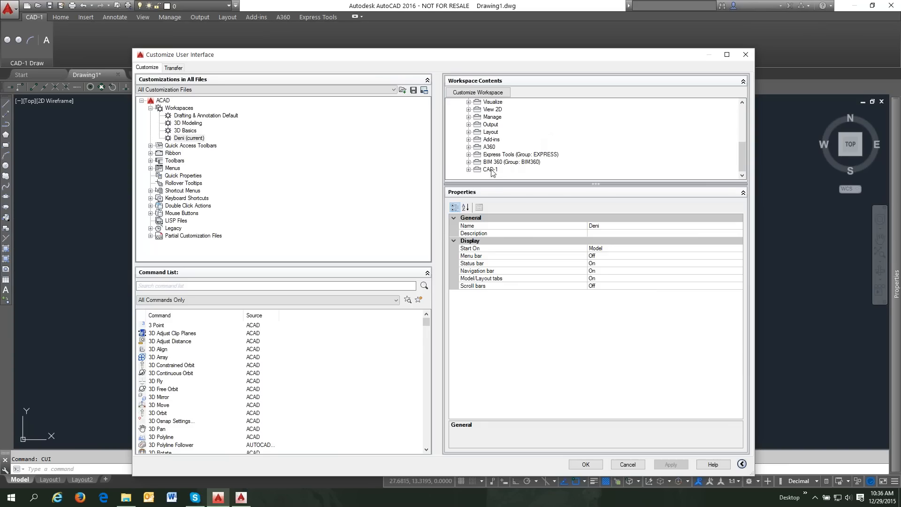
scroll(495, 164, up, 4)
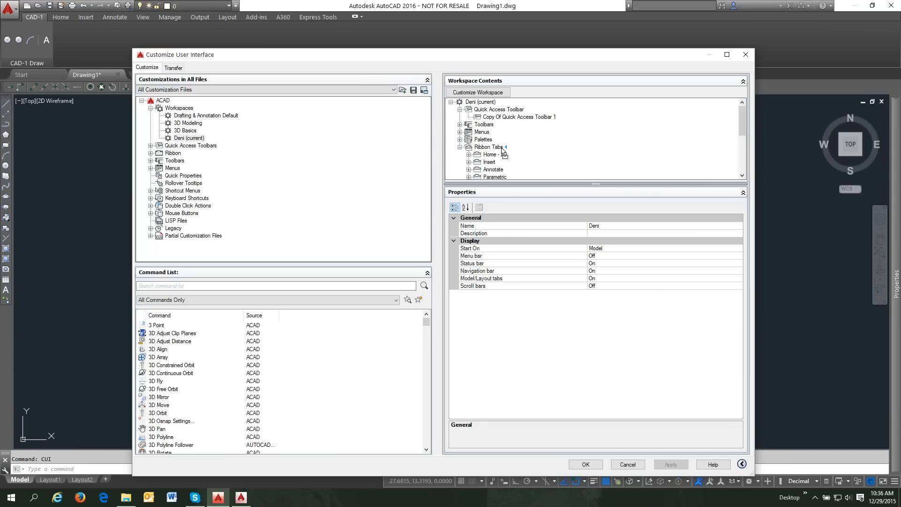
drag(503, 151, 504, 153)
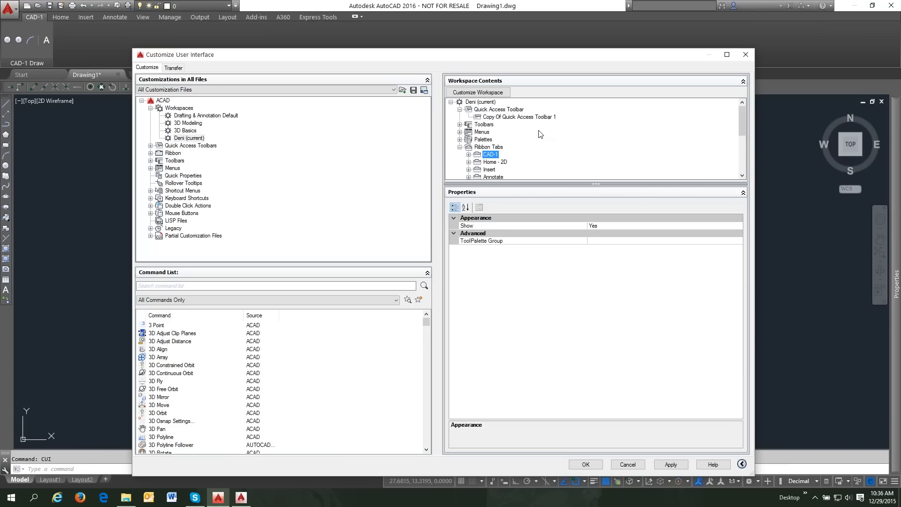
- Exclude the Parametric tab from the Deni workspace, then apply and close CUI
click(492, 92)
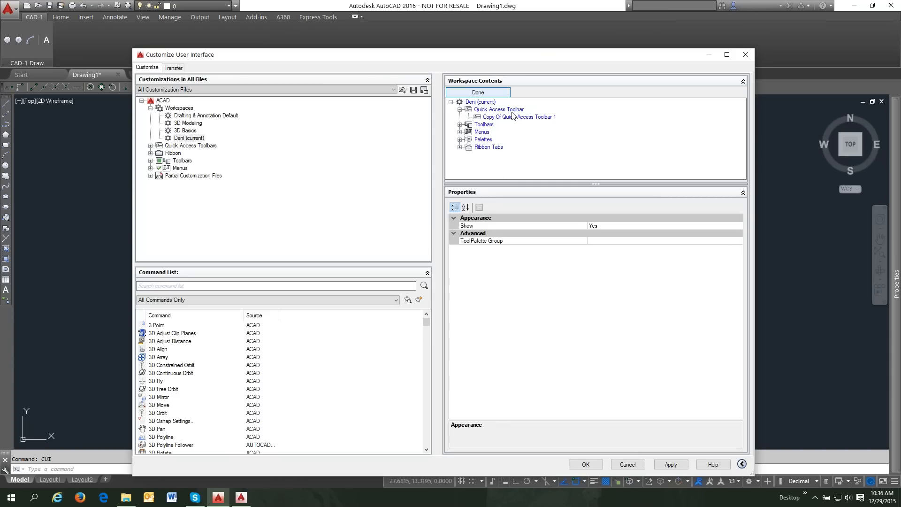
click(460, 147)
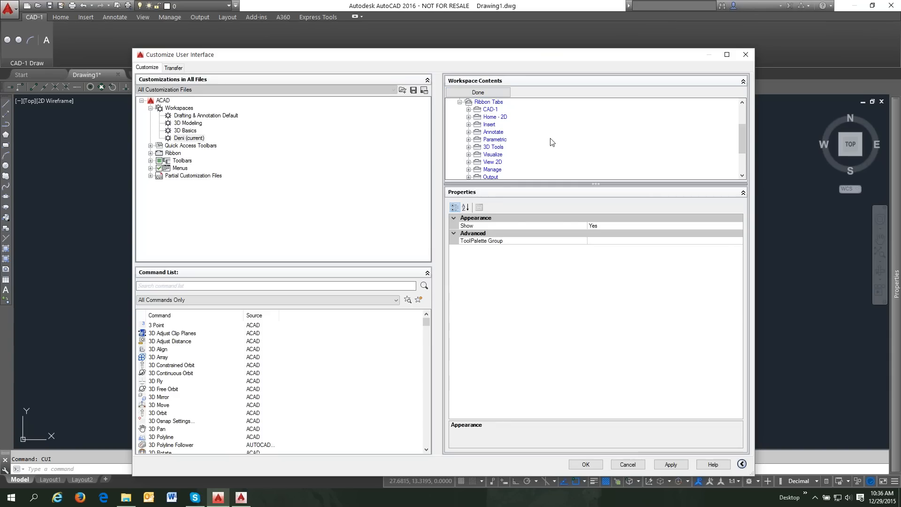
scroll(570, 126, down, 1)
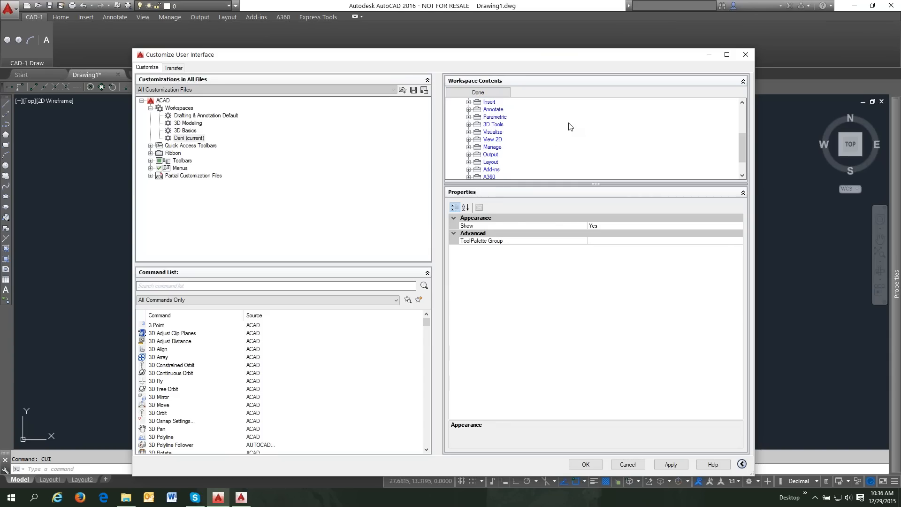
right_click(488, 118)
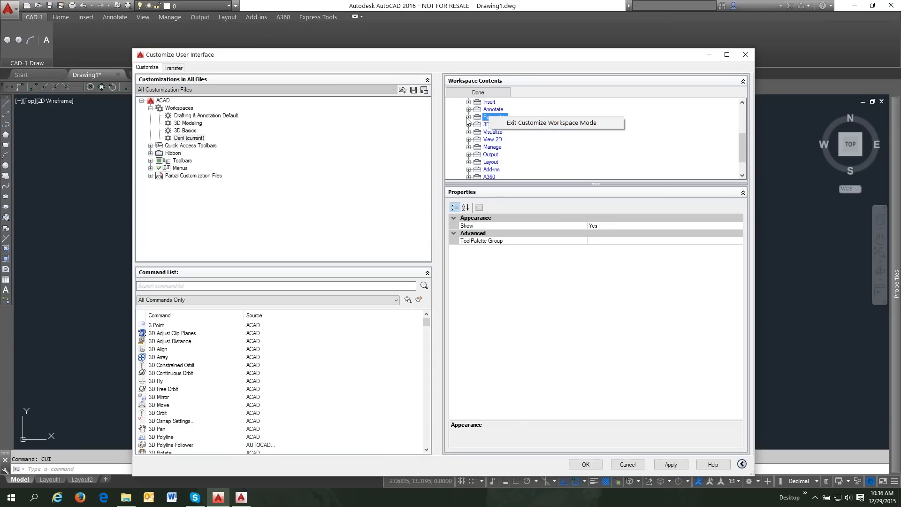
click(483, 118)
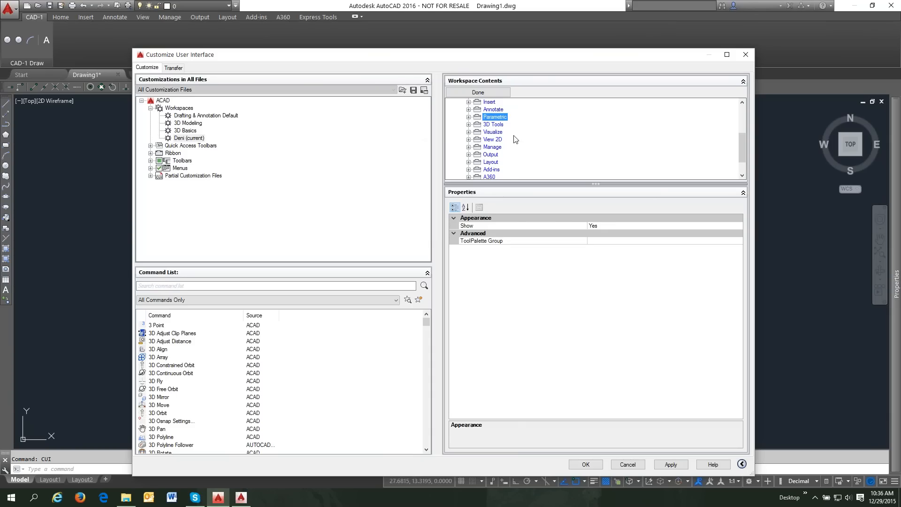
click(150, 153)
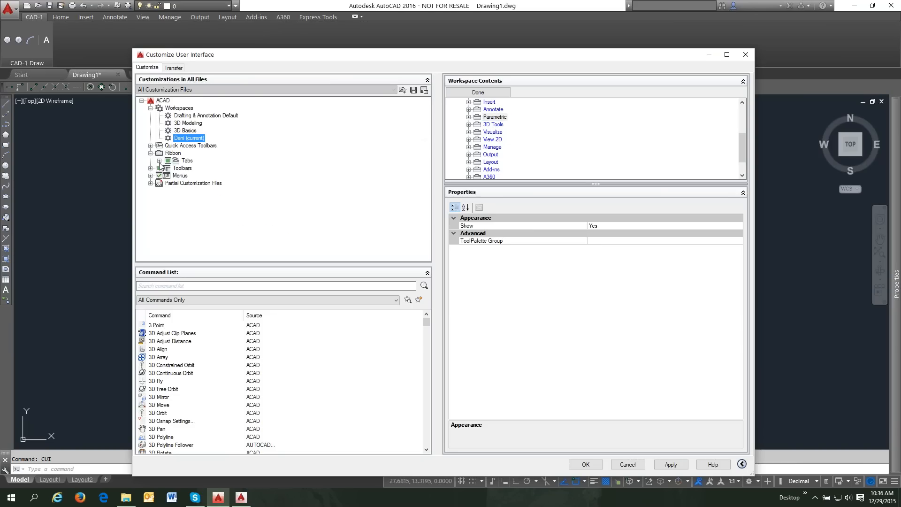
click(159, 161)
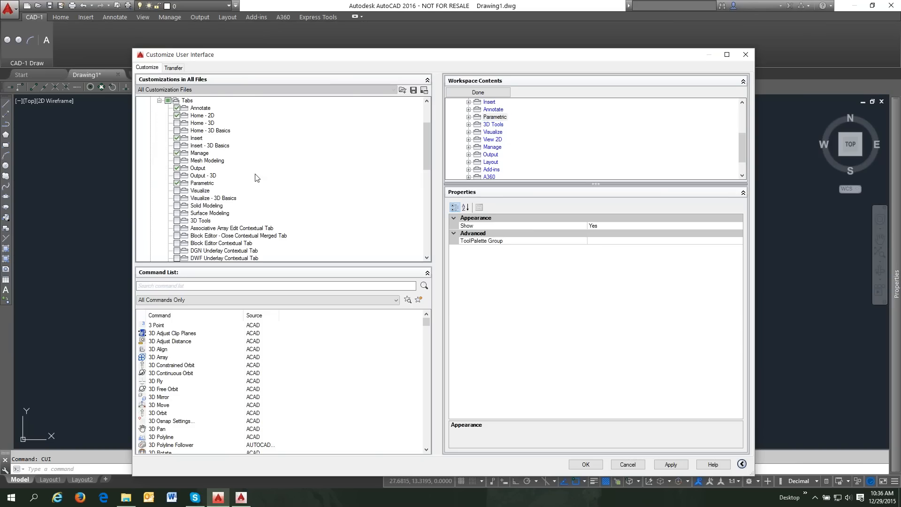
click(177, 183)
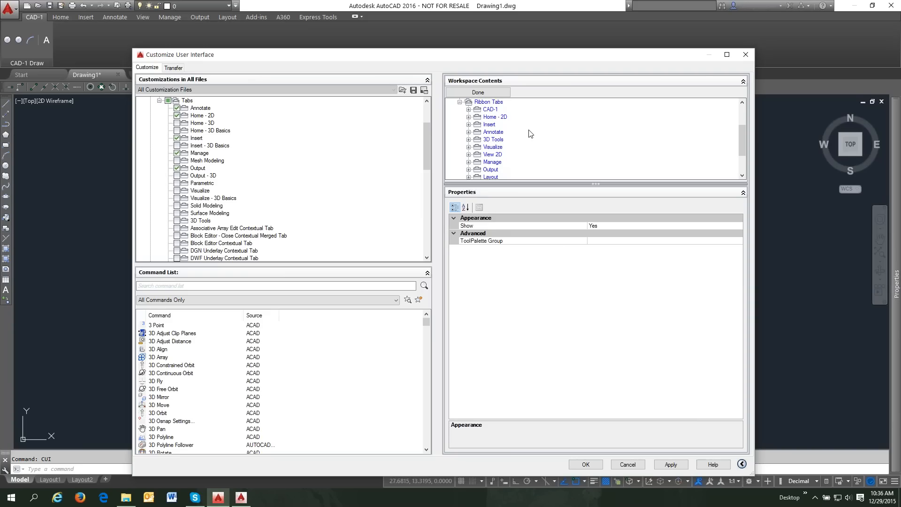
click(484, 93)
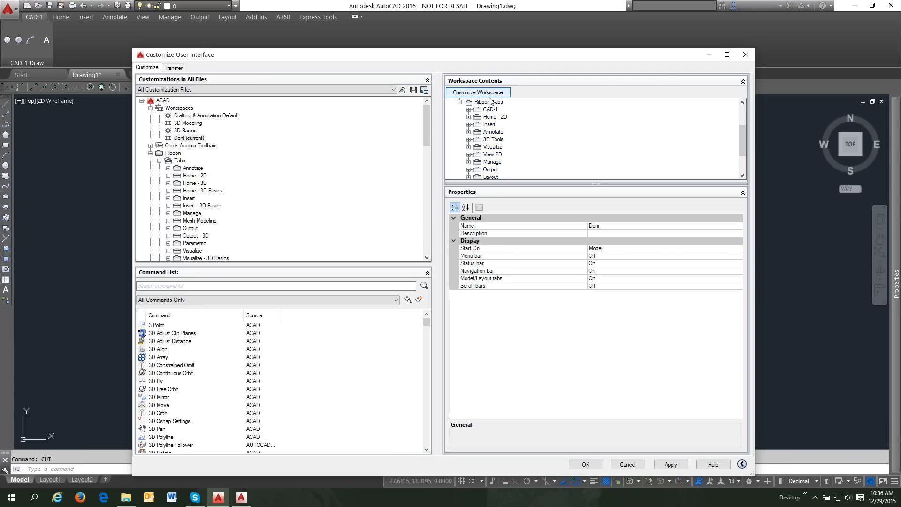
click(672, 464)
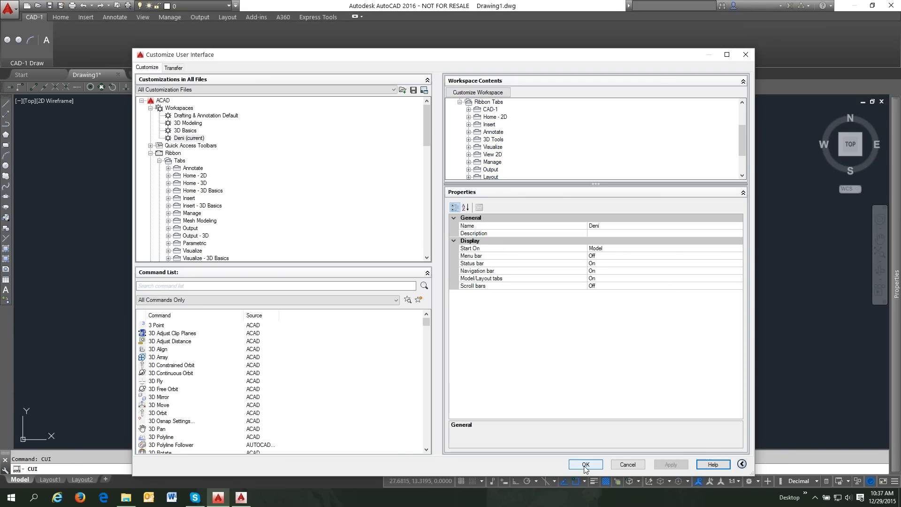
click(586, 465)
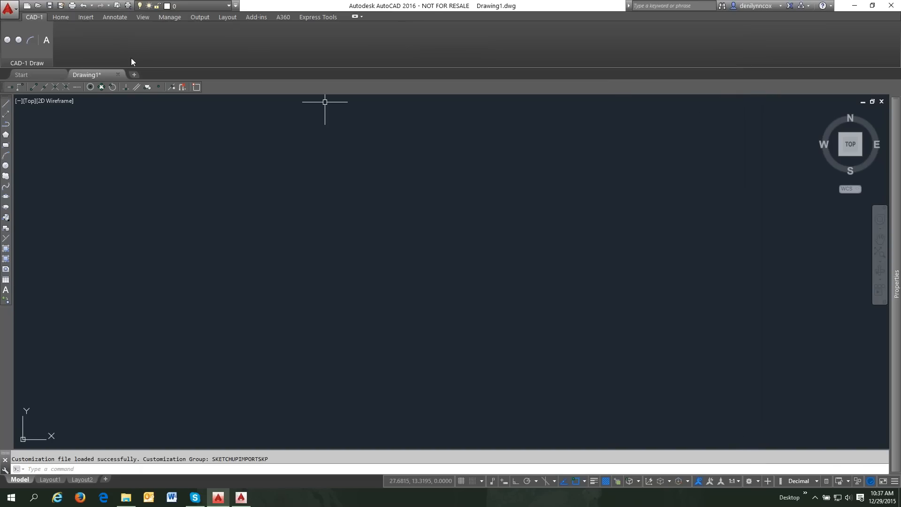
- With the Home tab showing, remove the layer control from the Quick Access Toolbar
click(68, 16)
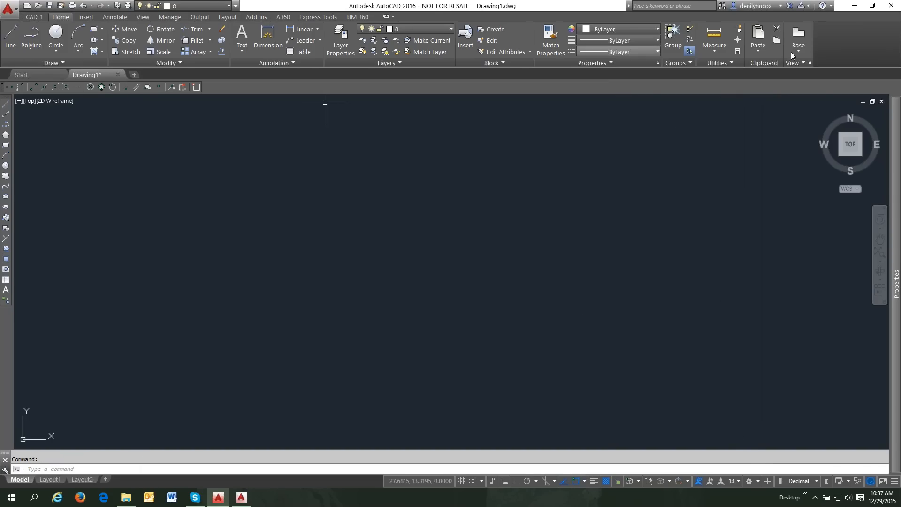
right_click(830, 42)
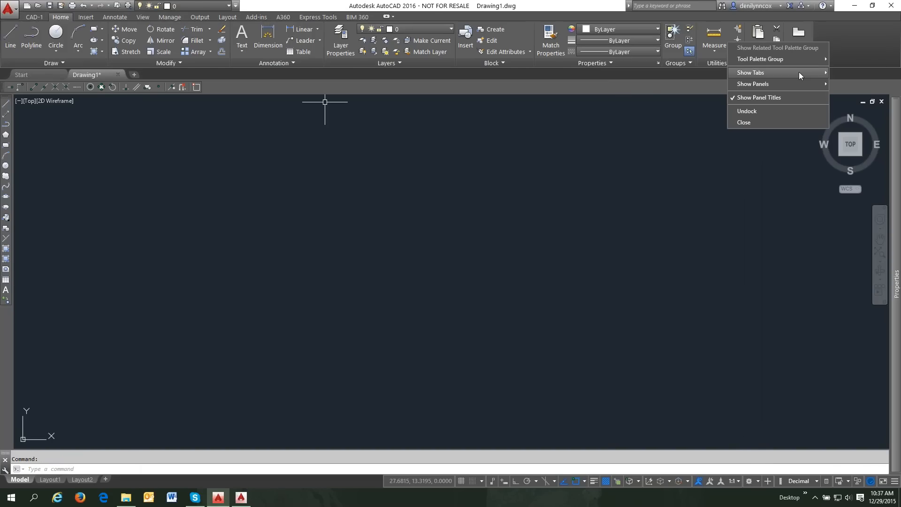
mouse_move(799, 73)
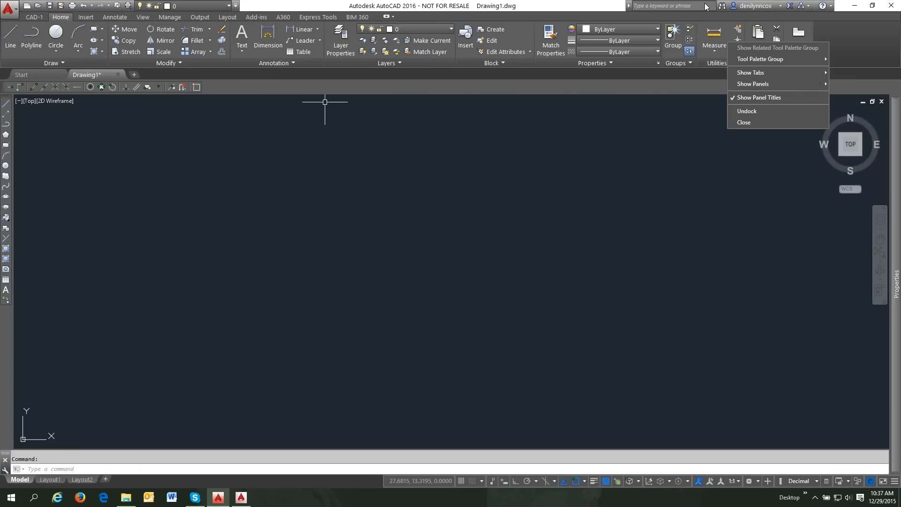
right_click(204, 5)
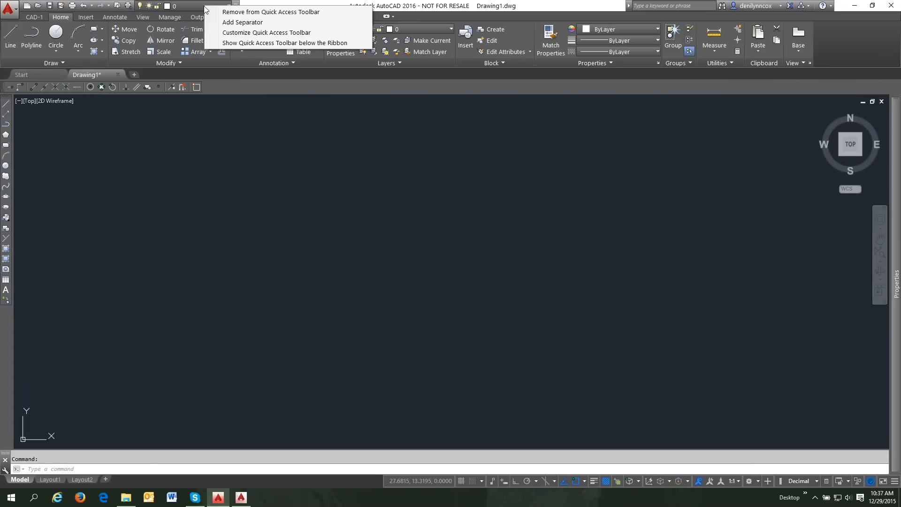
click(217, 11)
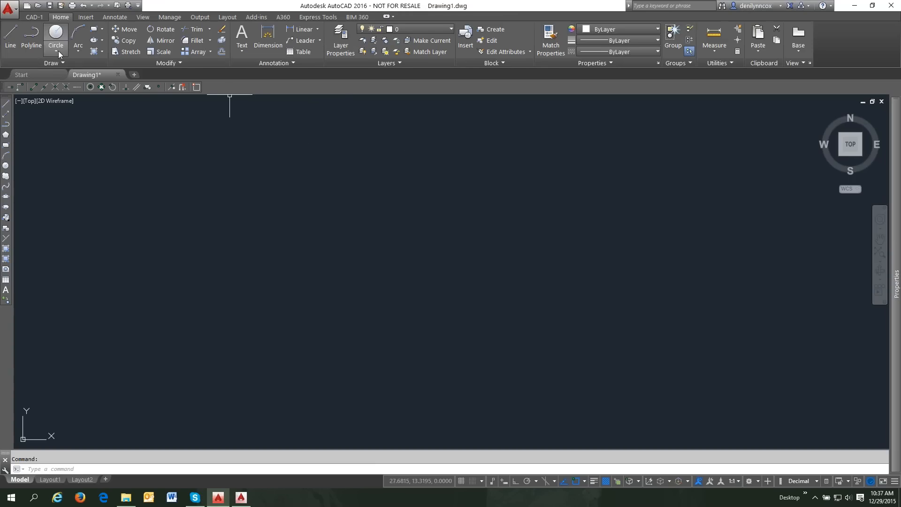
- Draw a single line running up and to the right with the L command
click(86, 18)
click(111, 17)
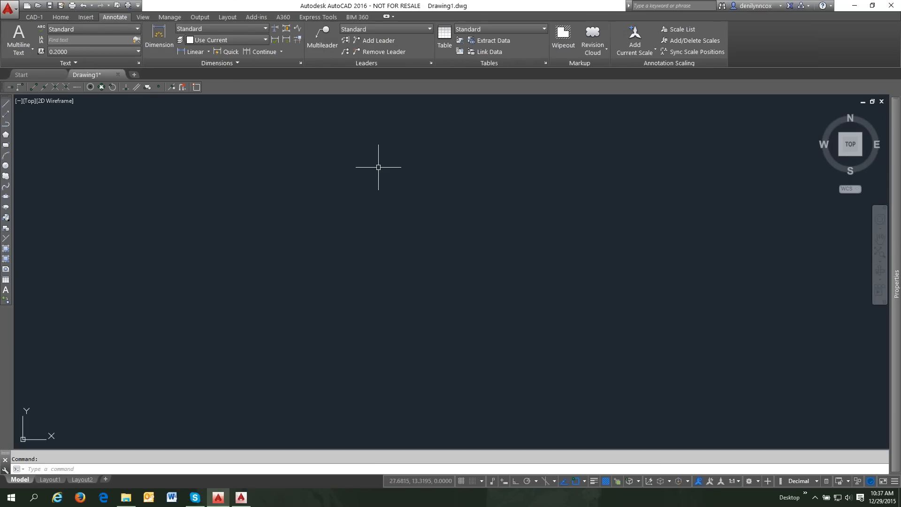
text(l)
key(Return)
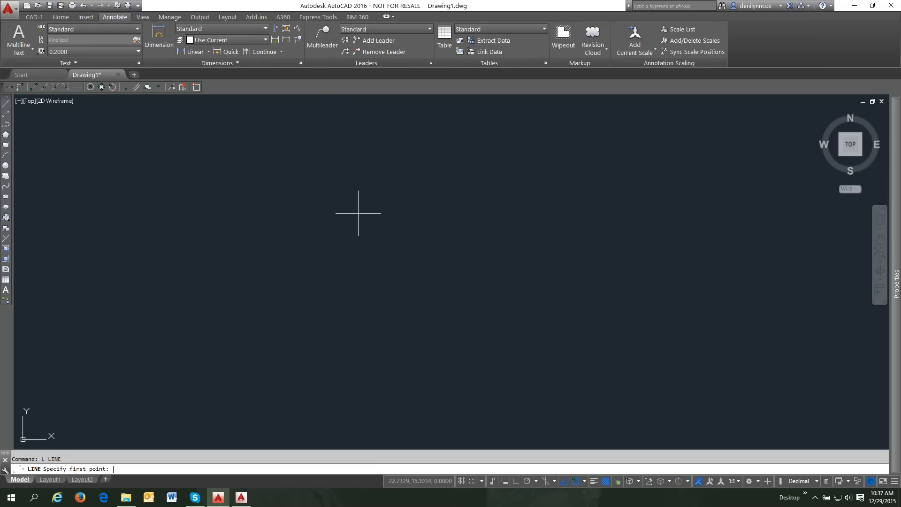
click(351, 217)
click(451, 174)
key(Return)
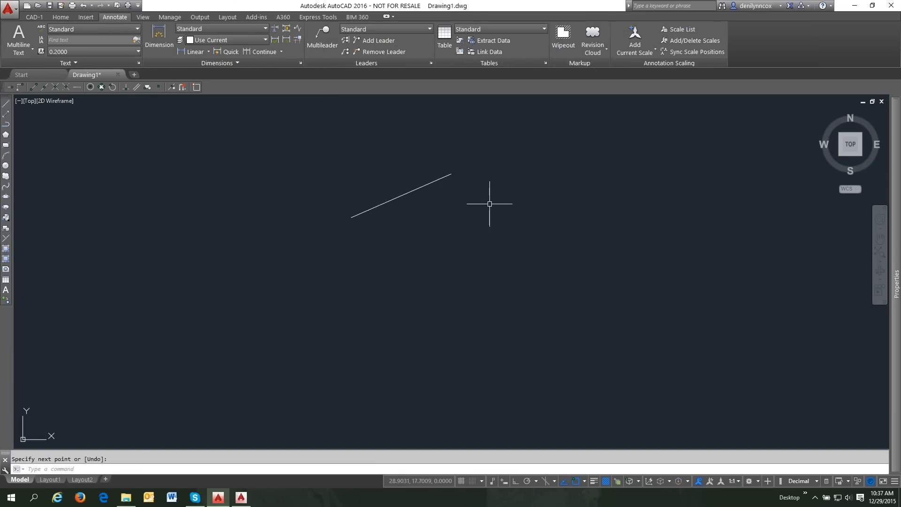
- Create a new layer Layer1 in the layer manager and colour it yellow
text(la)
key(Return)
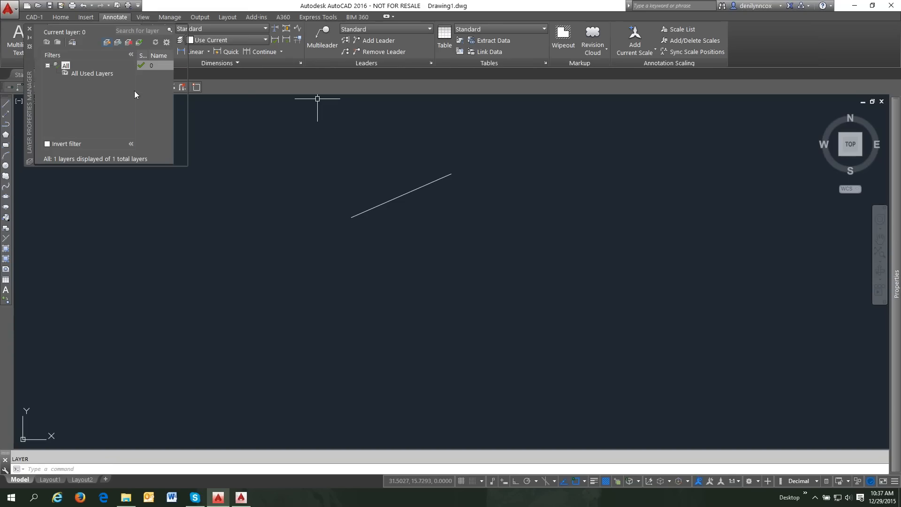
click(107, 42)
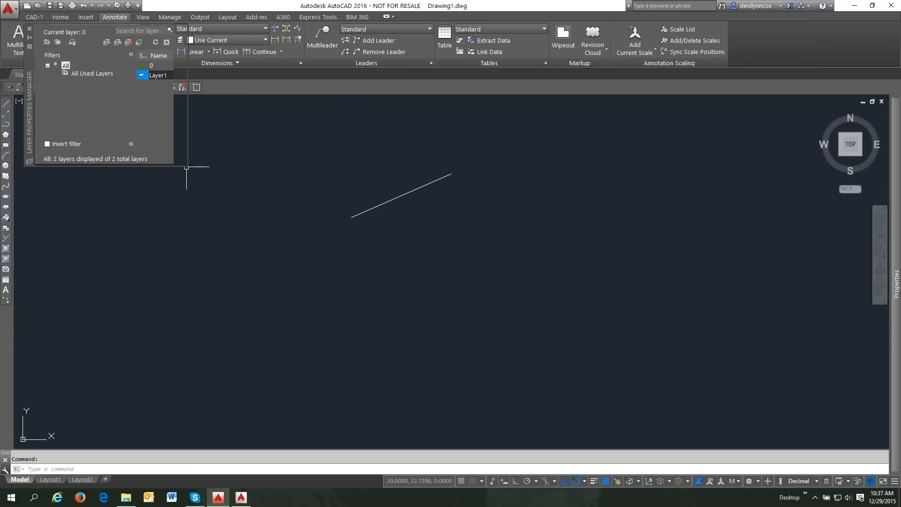
drag(186, 167, 338, 229)
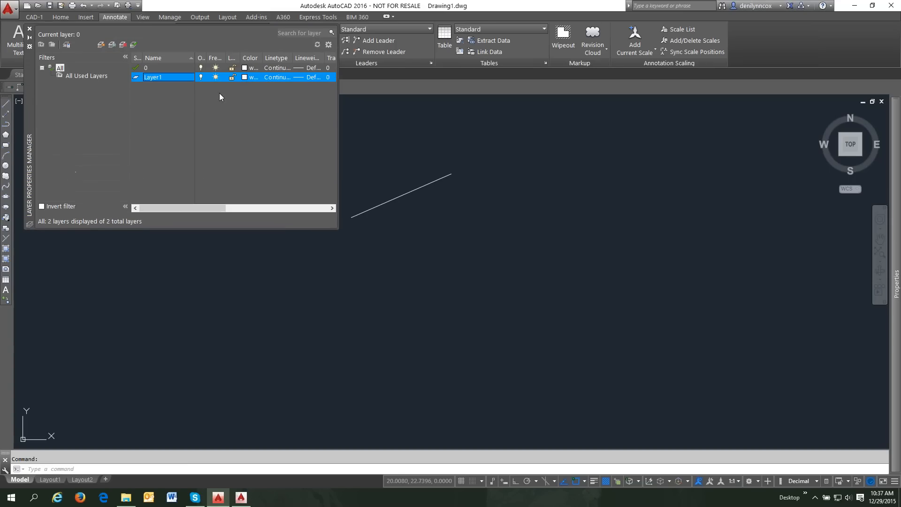
click(245, 77)
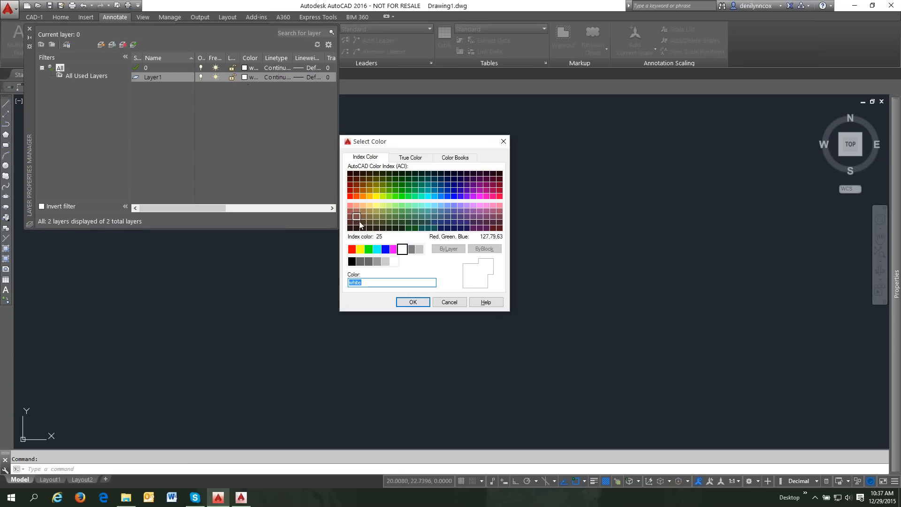
click(361, 249)
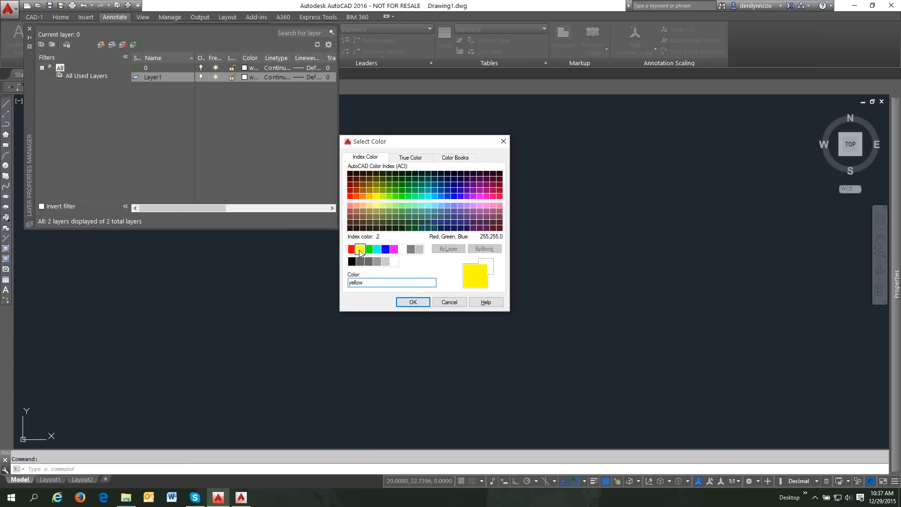
click(413, 302)
- Move the line onto Layer1 through Properties and close the layer manager
click(398, 196)
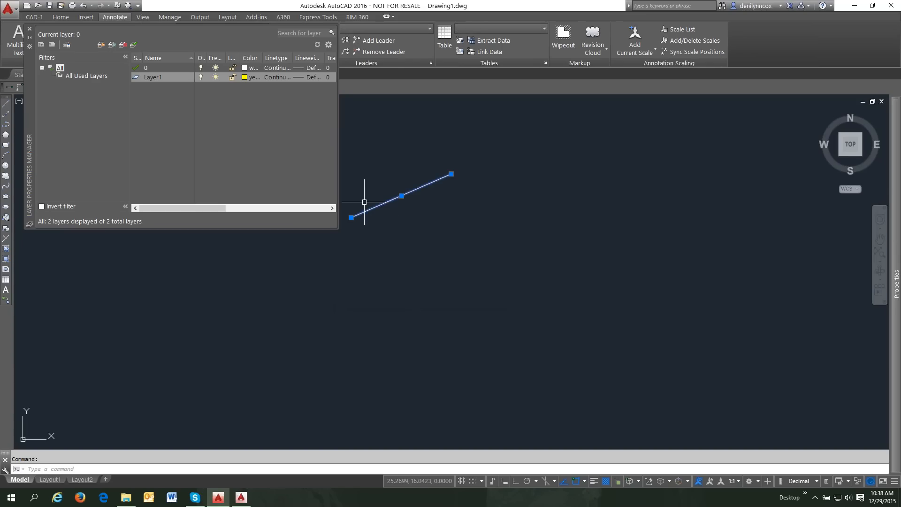
mouse_move(896, 221)
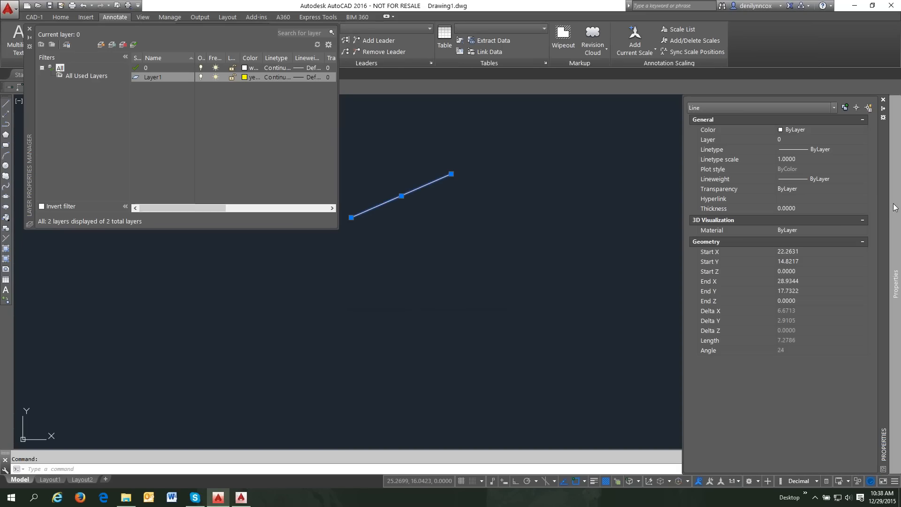
click(814, 141)
click(827, 140)
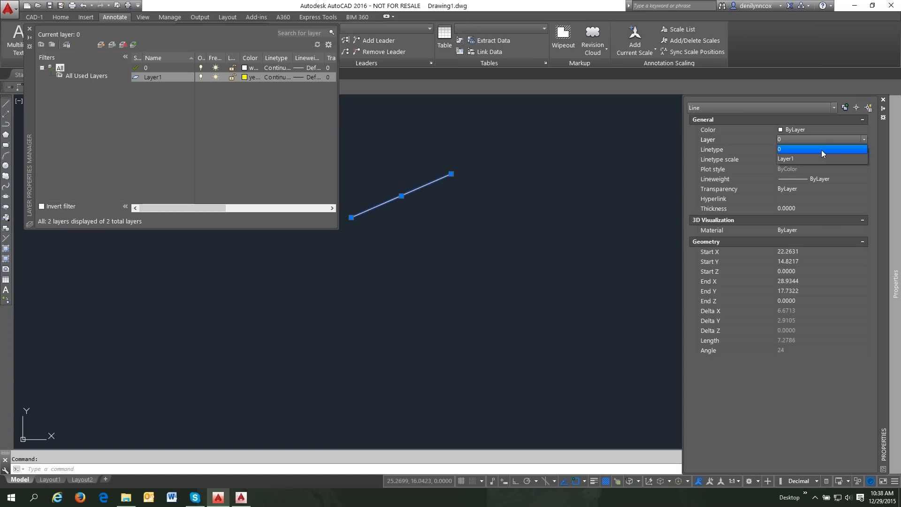
click(793, 159)
key(Escape)
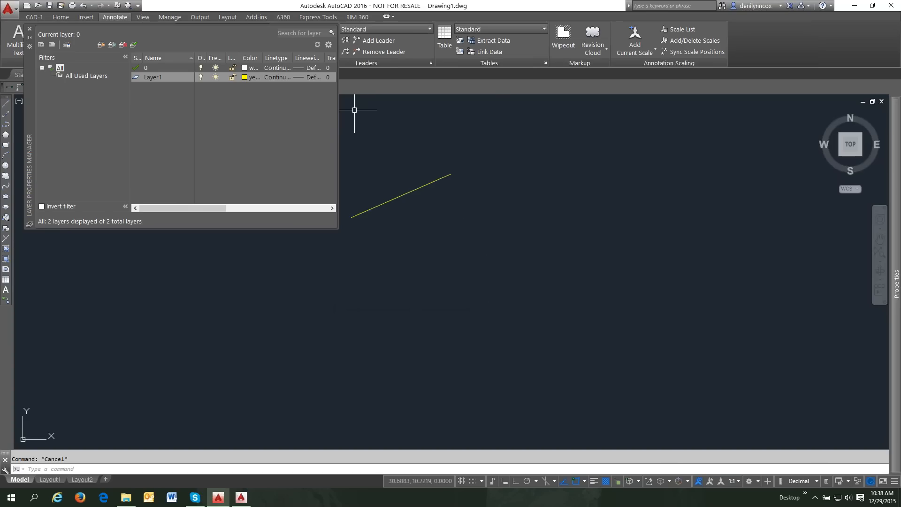
click(29, 30)
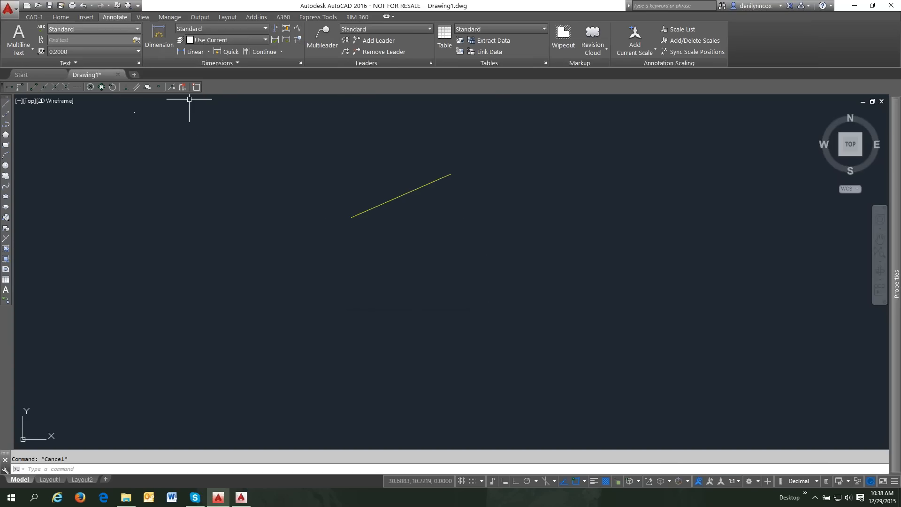
click(169, 17)
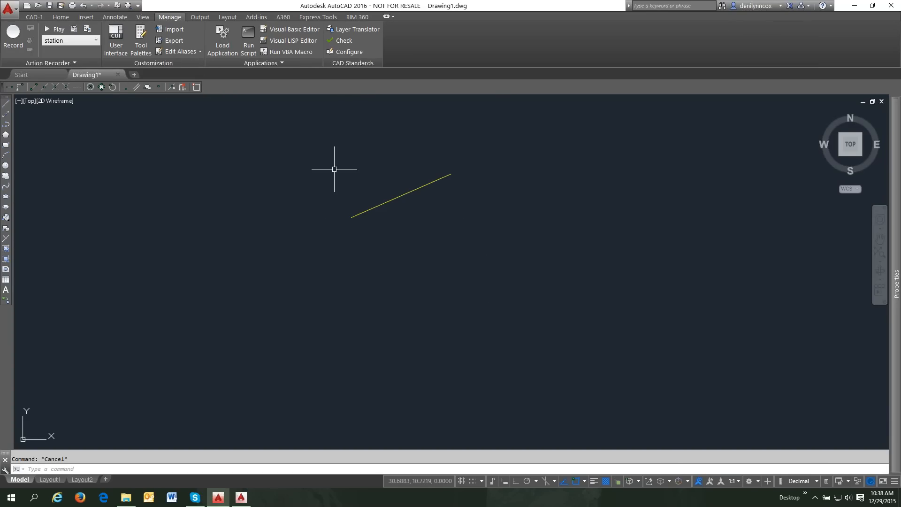
click(377, 213)
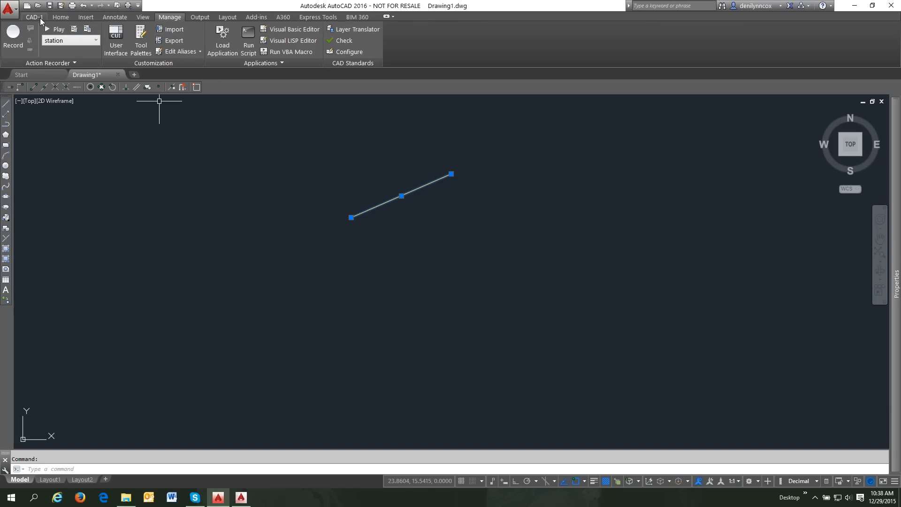
click(60, 17)
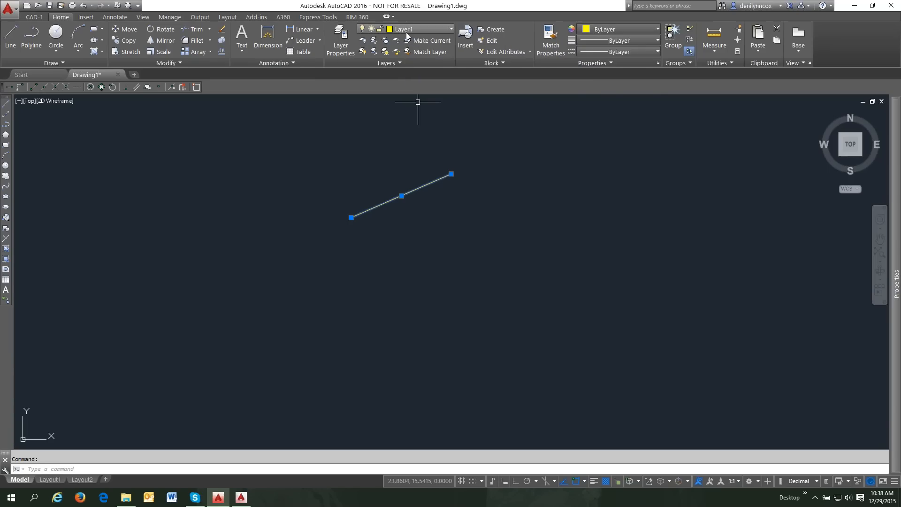
- Add the Layer dropdown to the Quick Access Toolbar and check the line's layer
right_click(409, 29)
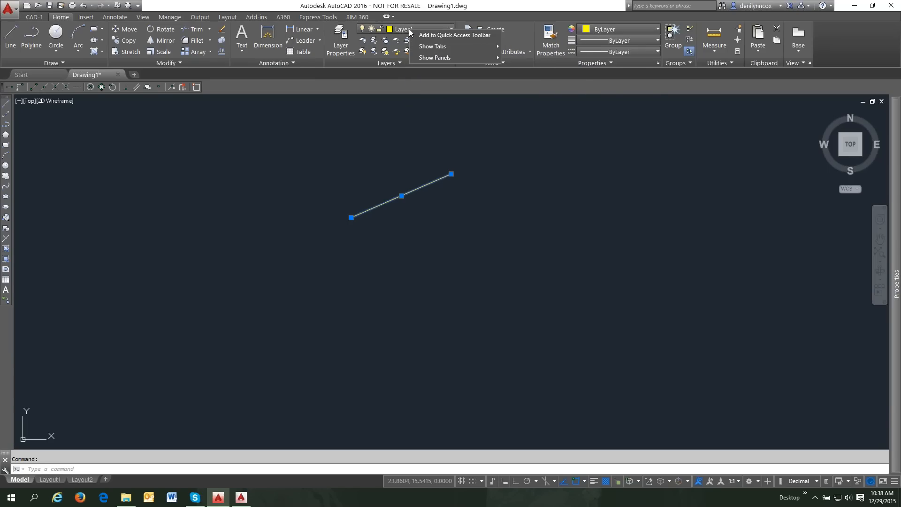
click(437, 35)
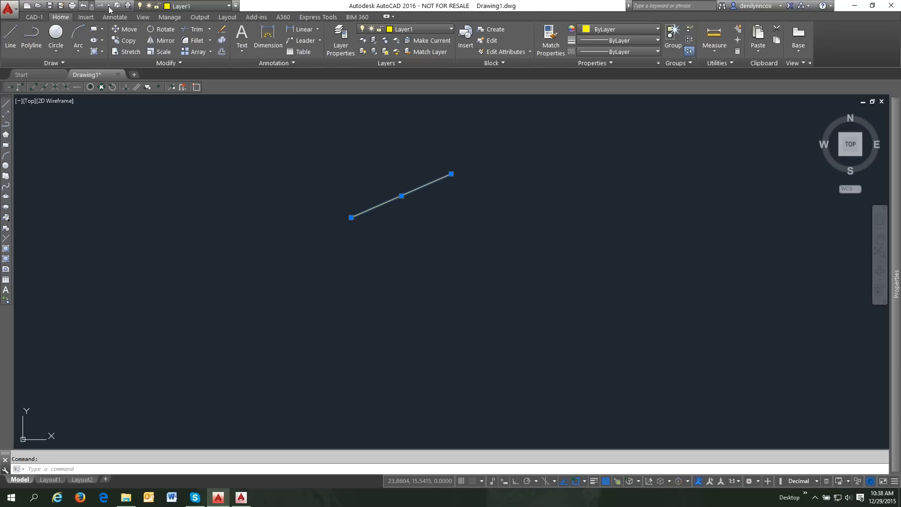
key(Escape)
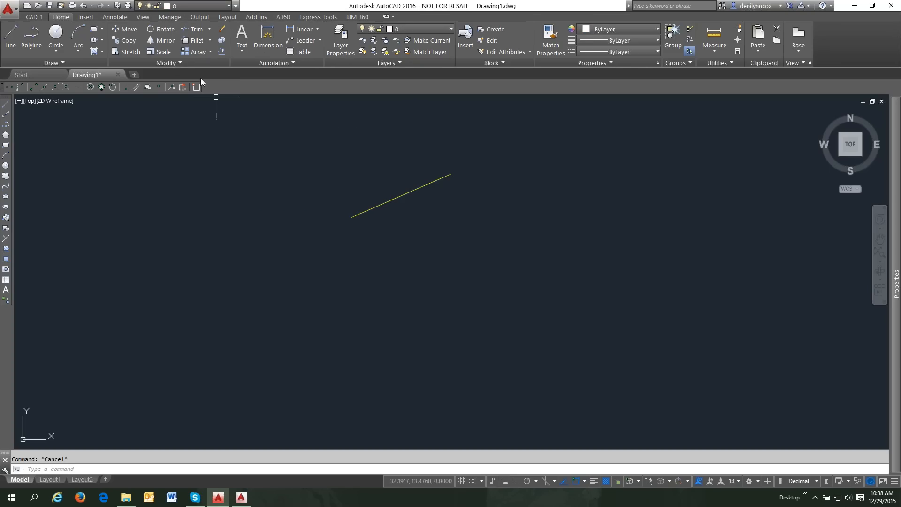
click(395, 199)
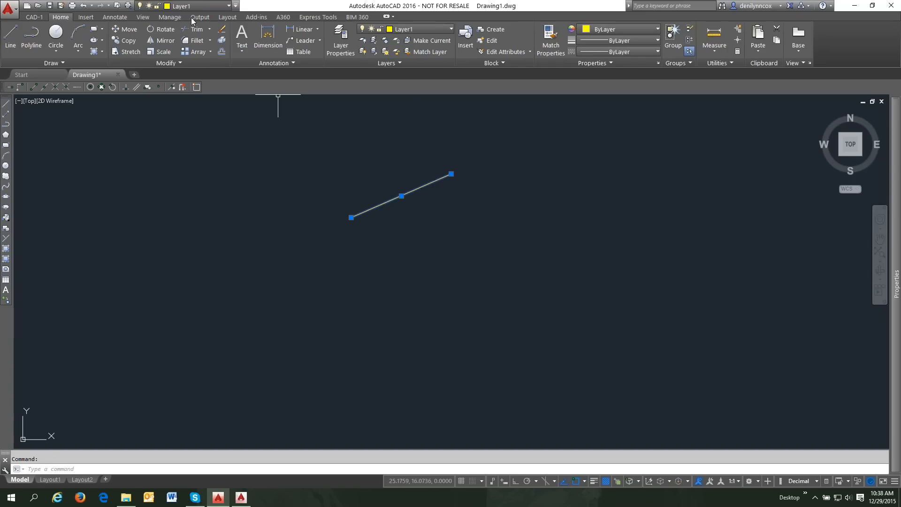
key(Escape)
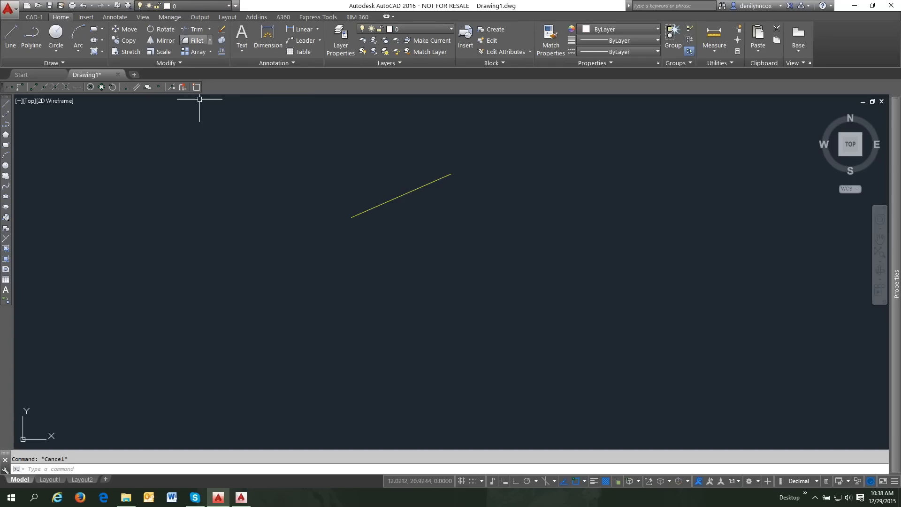
- Add the Manage tab's User Interface command to the Quick Access Toolbar
click(169, 17)
click(393, 201)
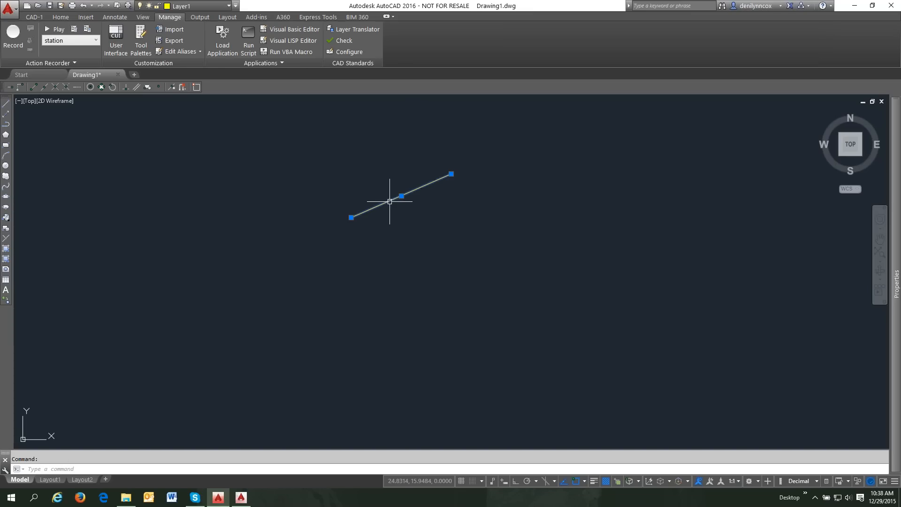
key(Escape)
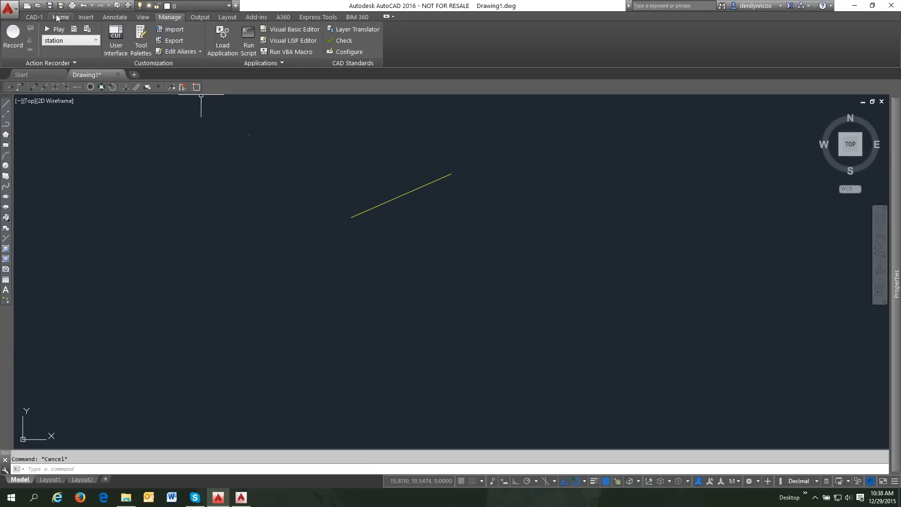
click(59, 18)
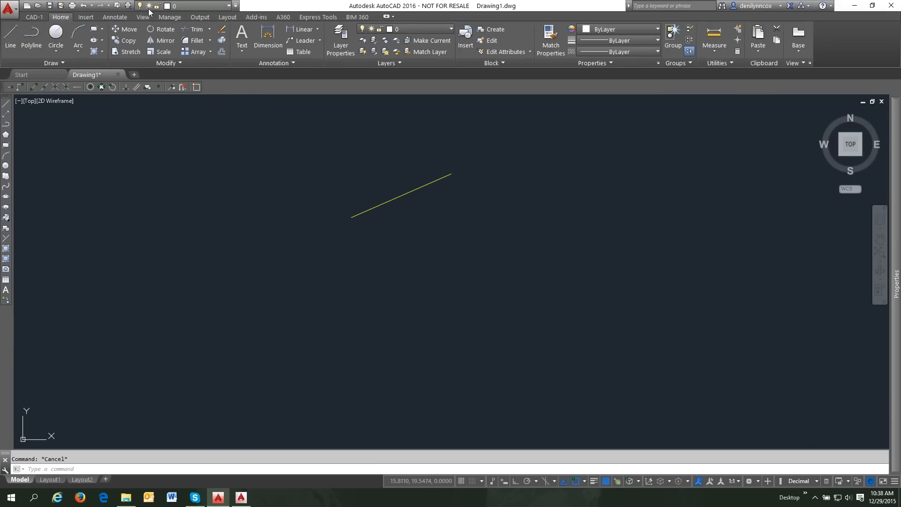
click(171, 18)
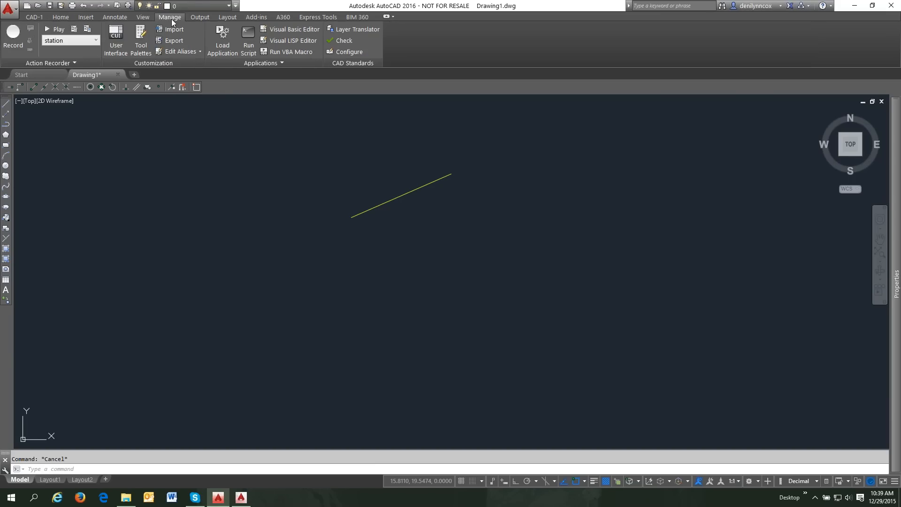
right_click(120, 35)
click(139, 40)
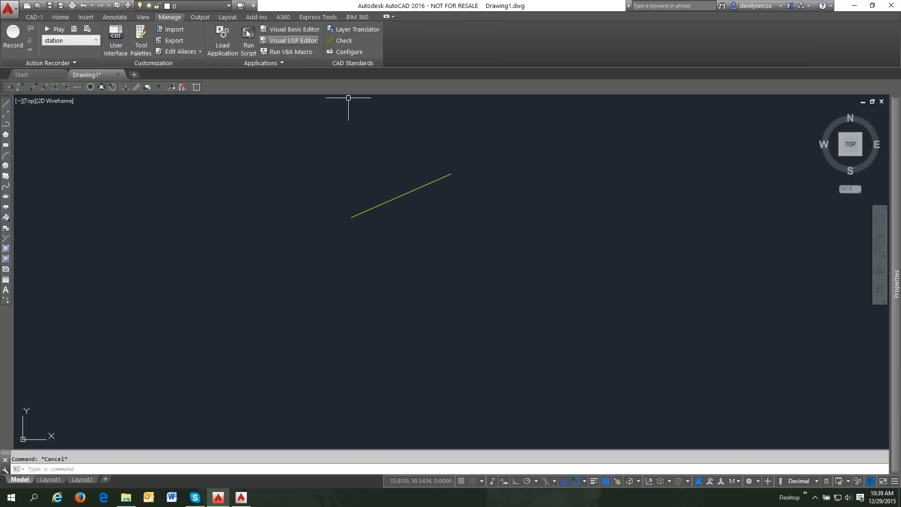
- Remove the Save As shortcut from the Quick Access Toolbar and confirm the remaining commands
click(254, 6)
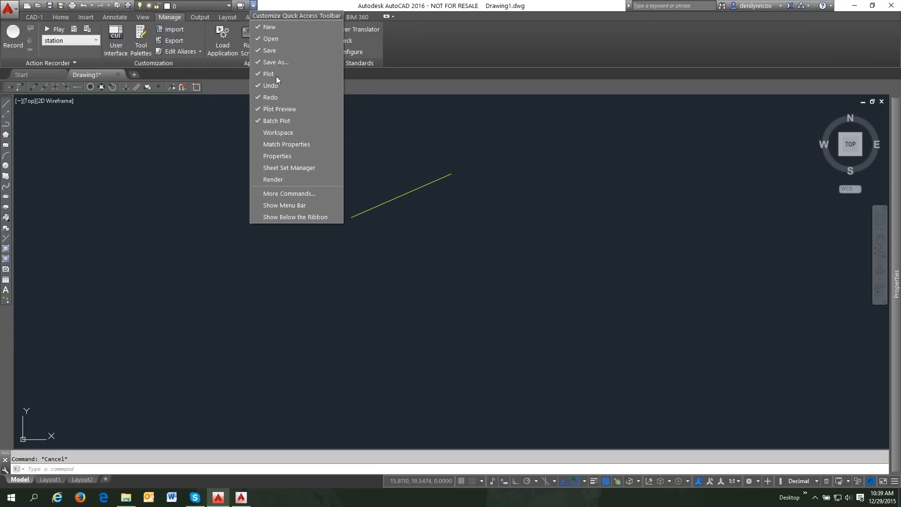
click(227, 155)
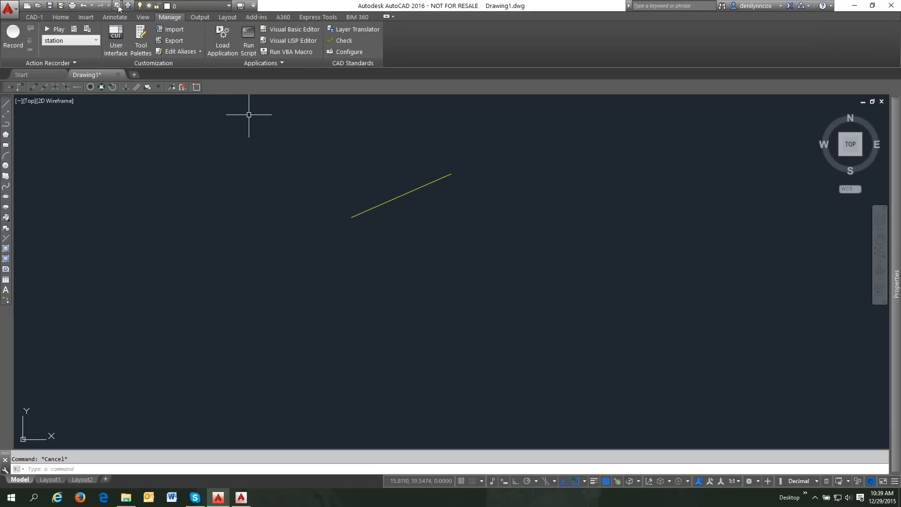
right_click(61, 8)
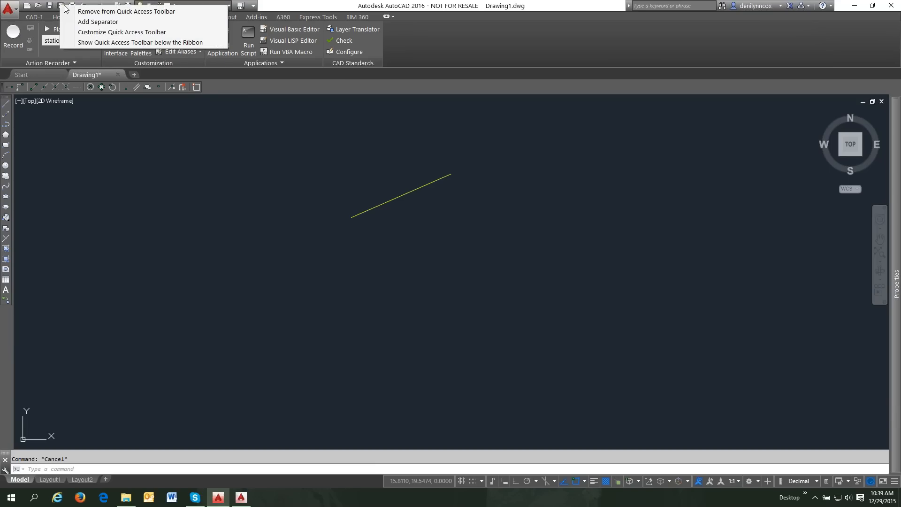
click(108, 12)
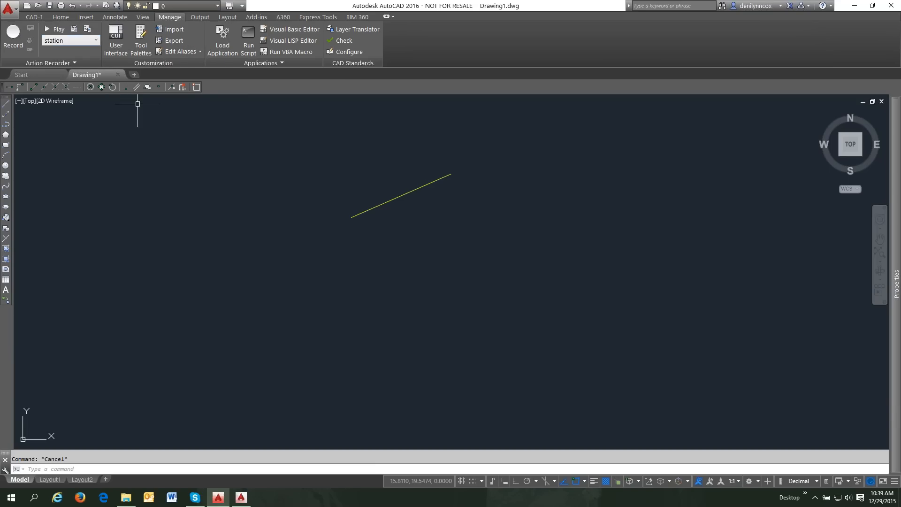
click(243, 5)
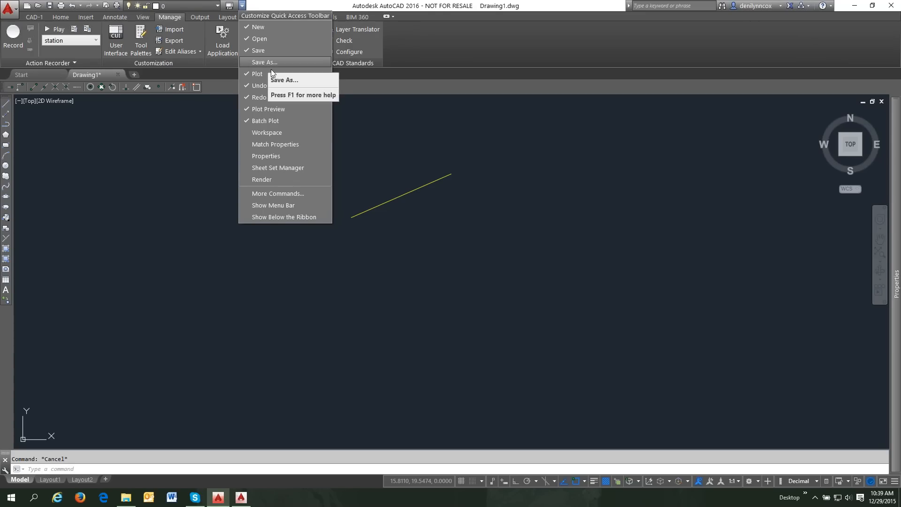
click(296, 230)
- Open the Customize User Interface dialog with CUI and move it to the upper left
text(cui)
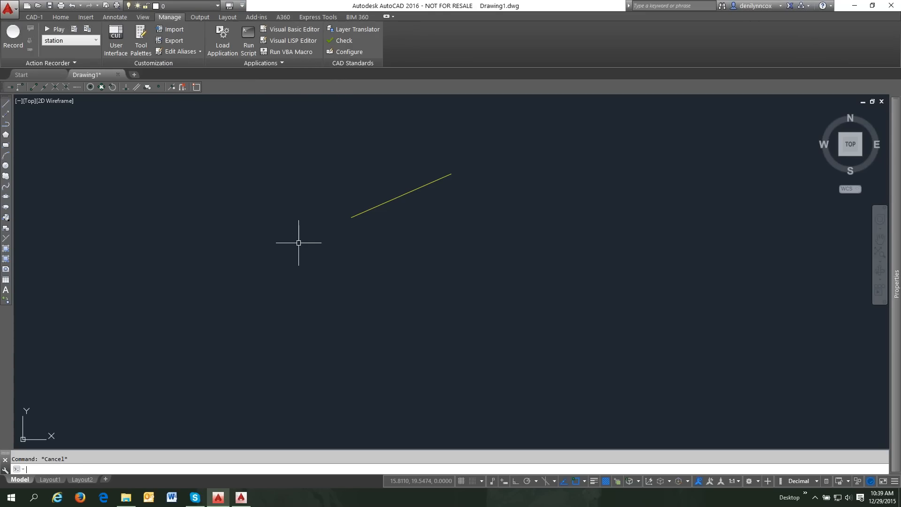
key(Return)
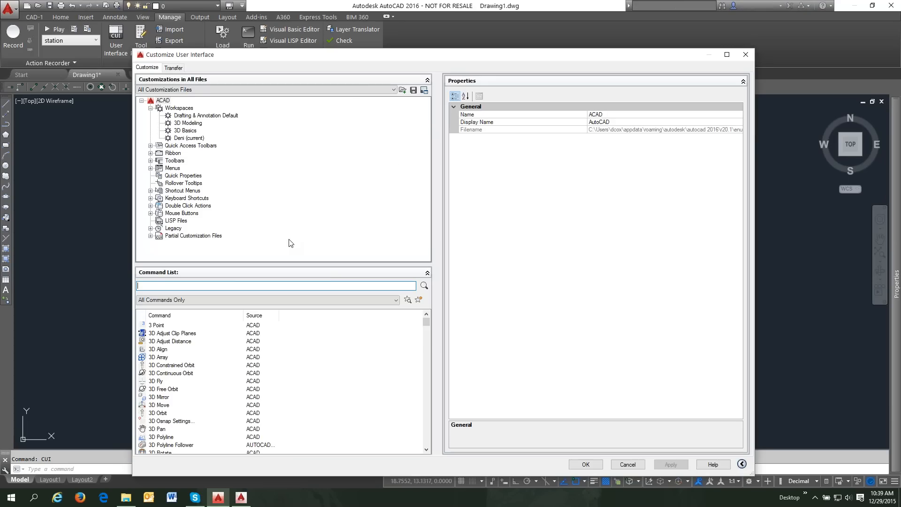
click(629, 465)
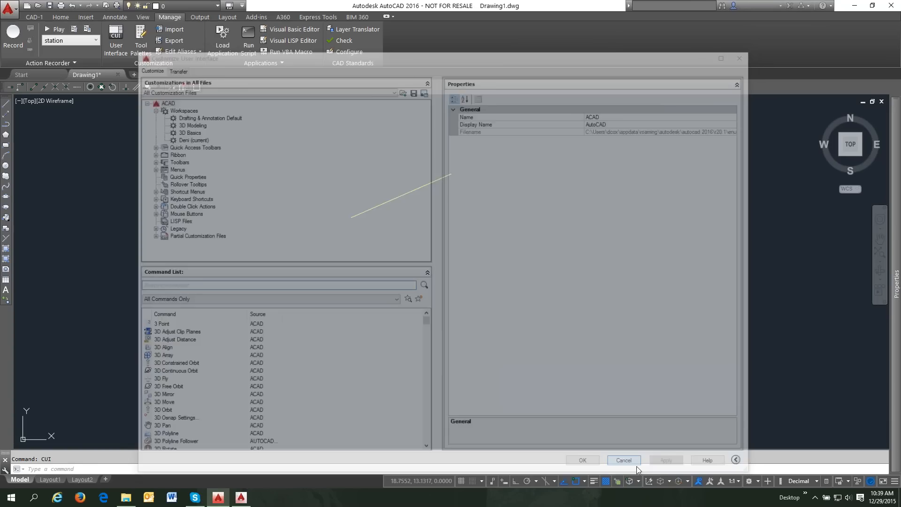
click(115, 40)
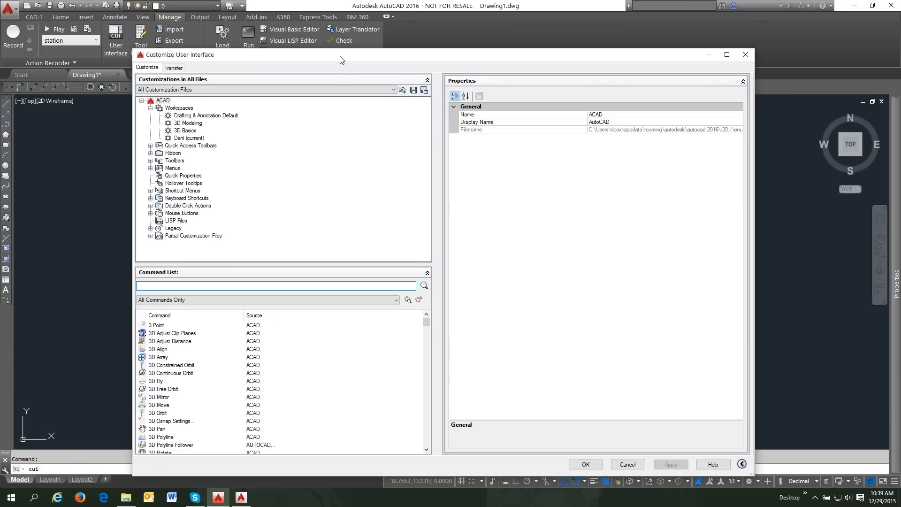
drag(340, 56, 327, 10)
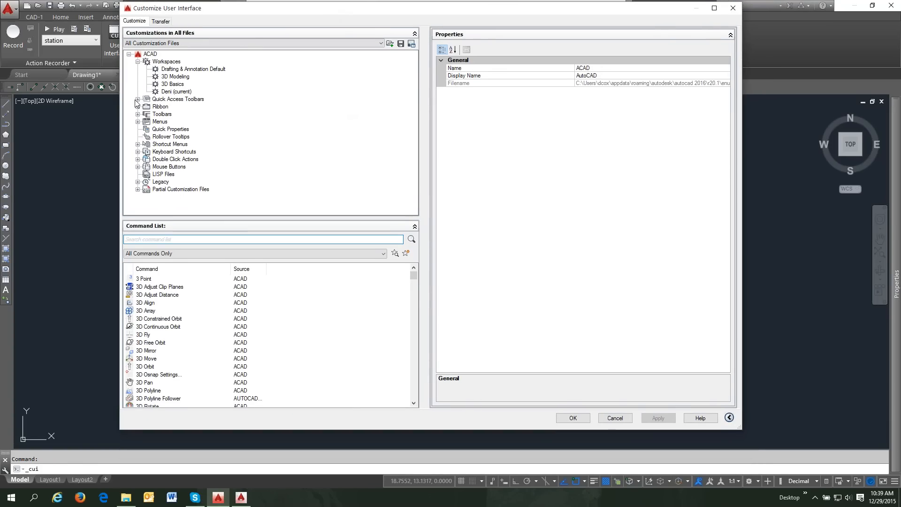
- Compare the commands in Quick Access Toolbar 1 and Copy Of Quick Access Toolbar 1
click(168, 100)
click(137, 99)
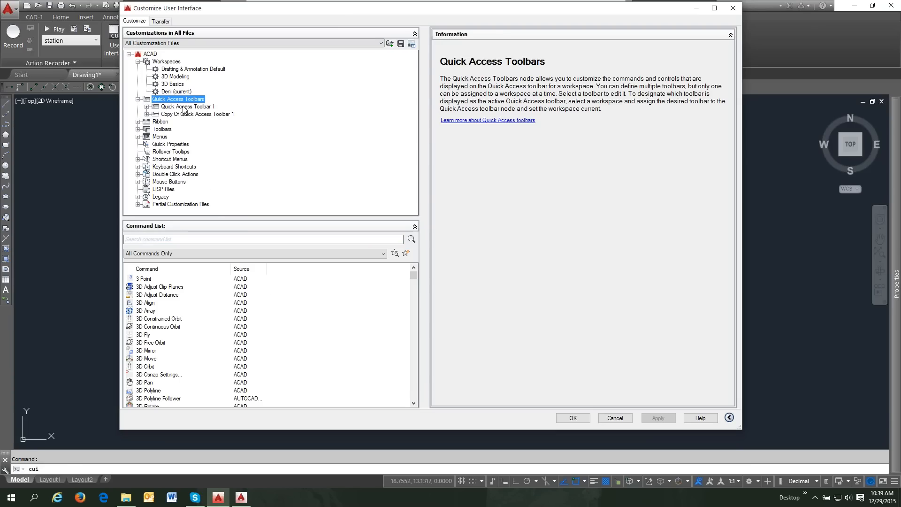
click(147, 108)
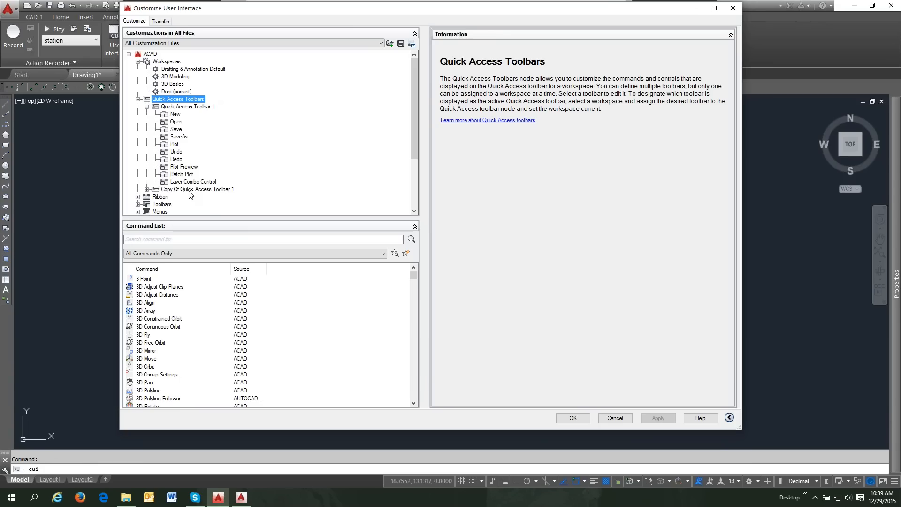
click(147, 189)
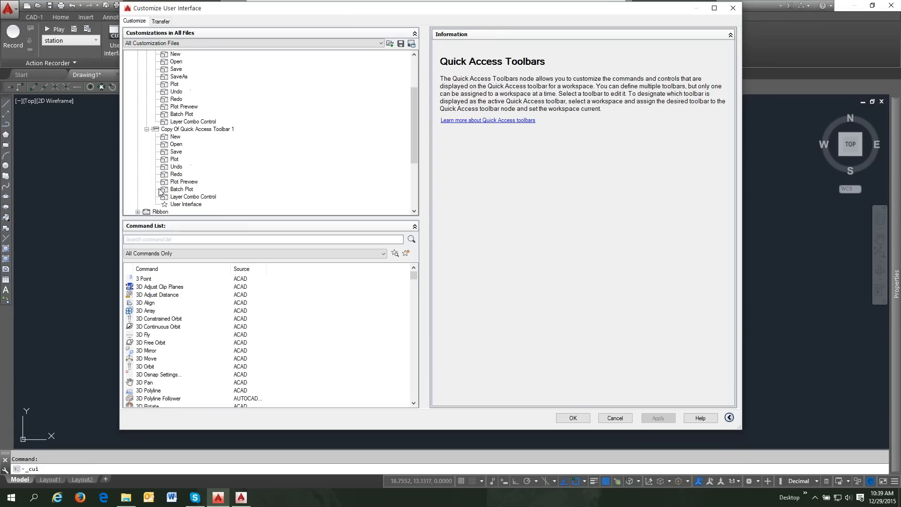
click(146, 129)
scroll(206, 181, up, 2)
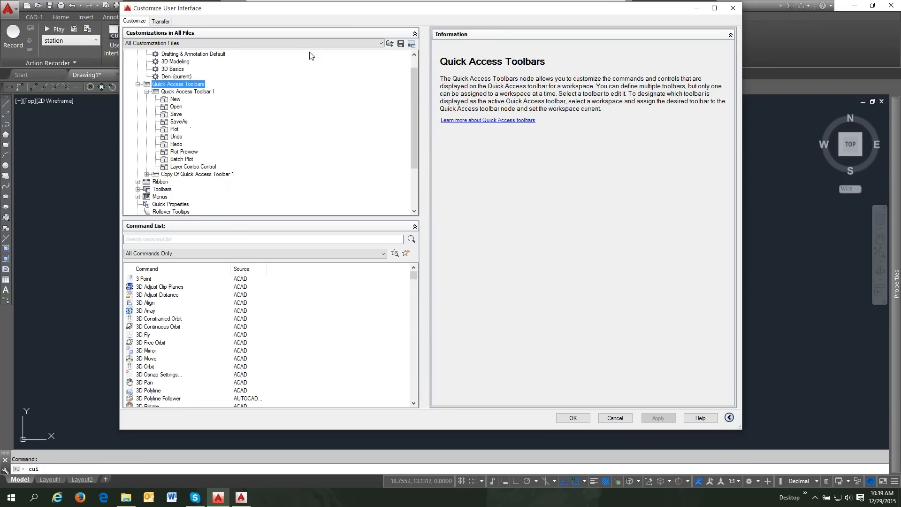
scroll(301, 124, up, 1)
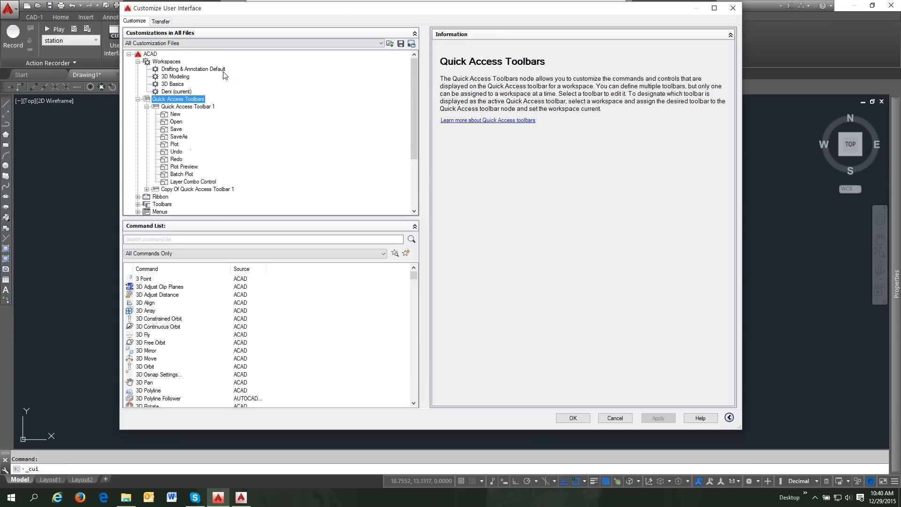
- Swap Copy Of Quick Access Toolbar 1 for Quick Access Toolbar 1 in the Deni workspace and save
click(183, 91)
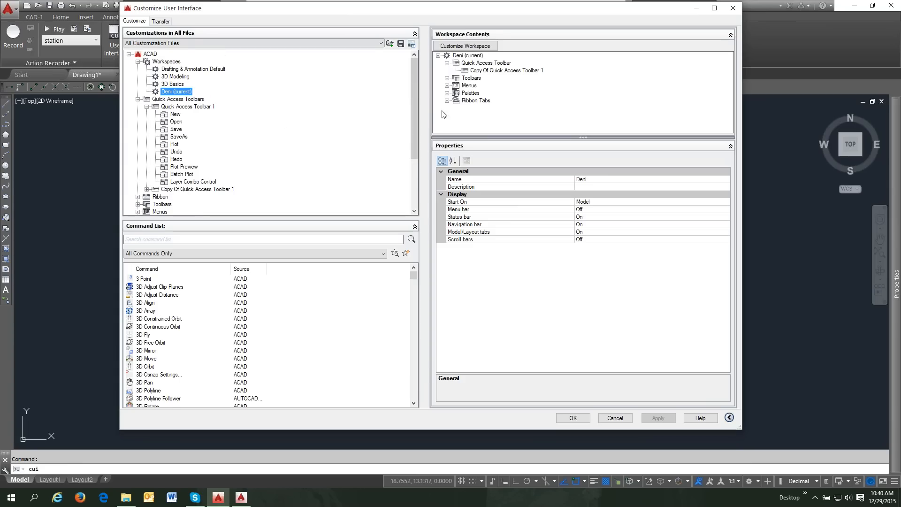
click(447, 63)
click(447, 64)
click(480, 62)
click(491, 70)
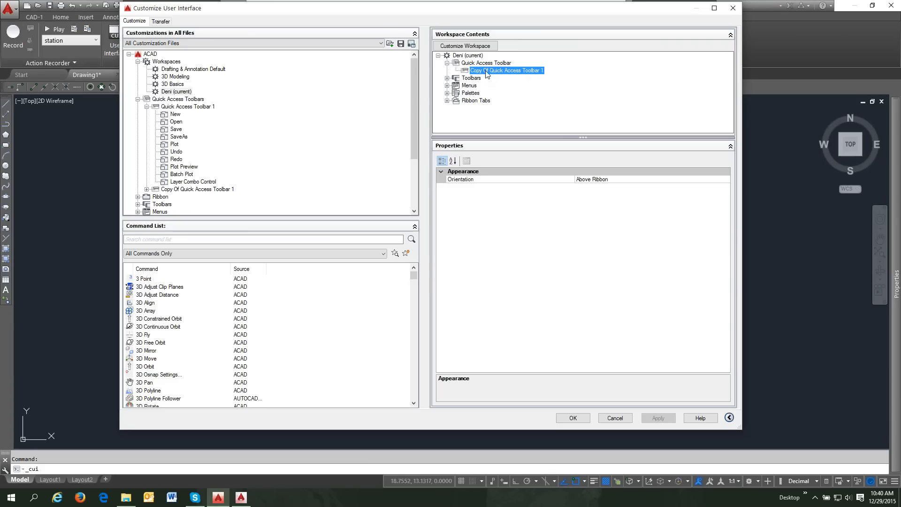
click(474, 47)
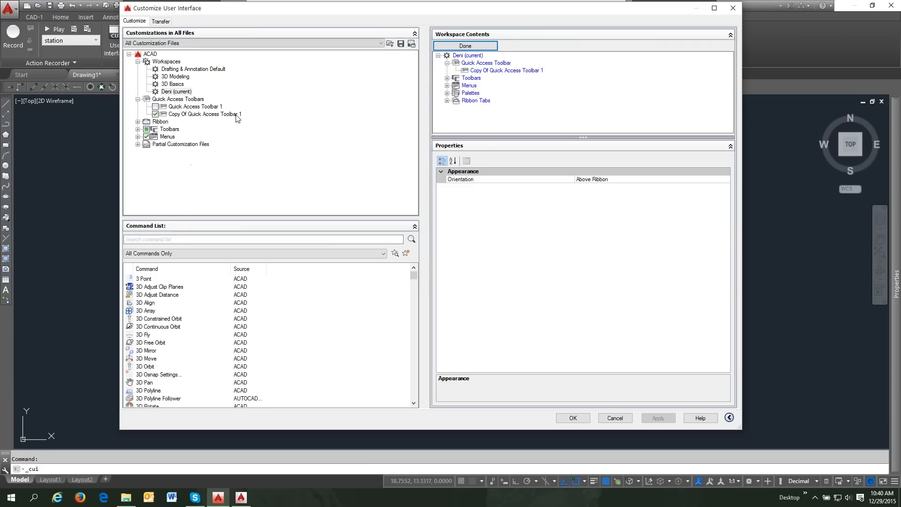
click(156, 114)
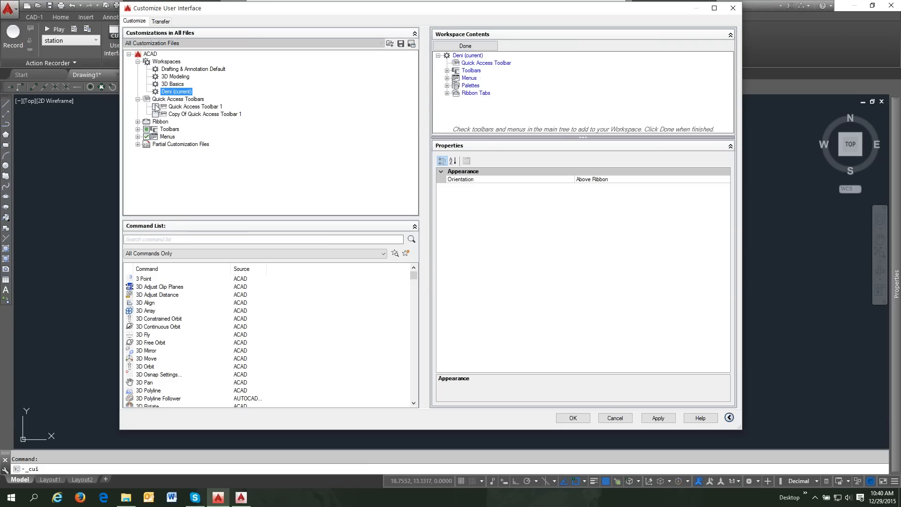
click(156, 107)
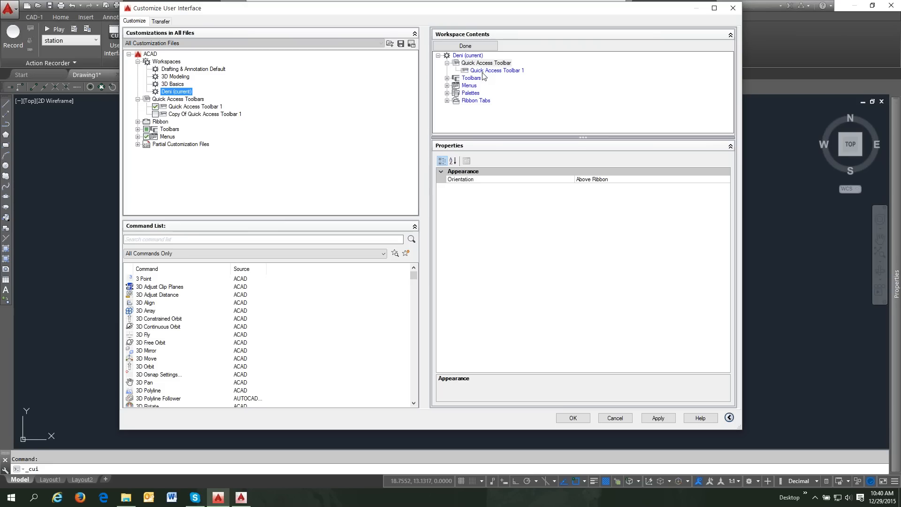
click(486, 71)
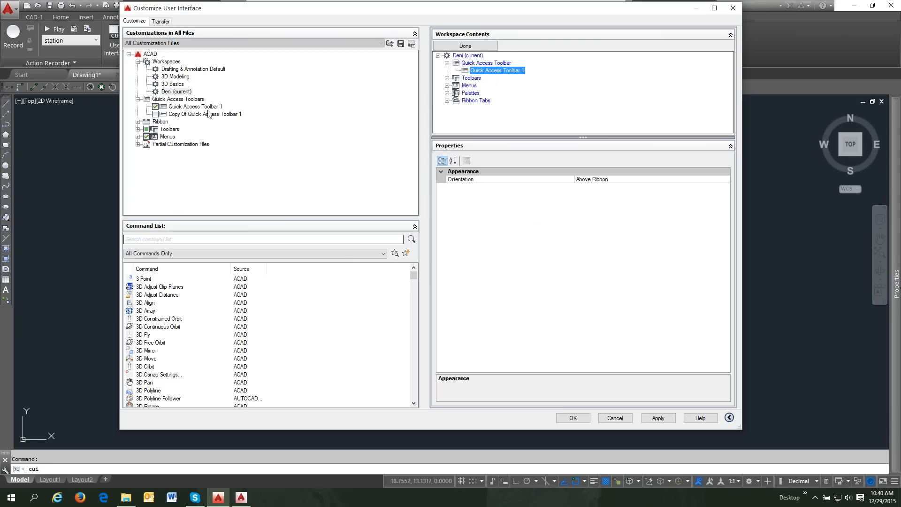
click(180, 107)
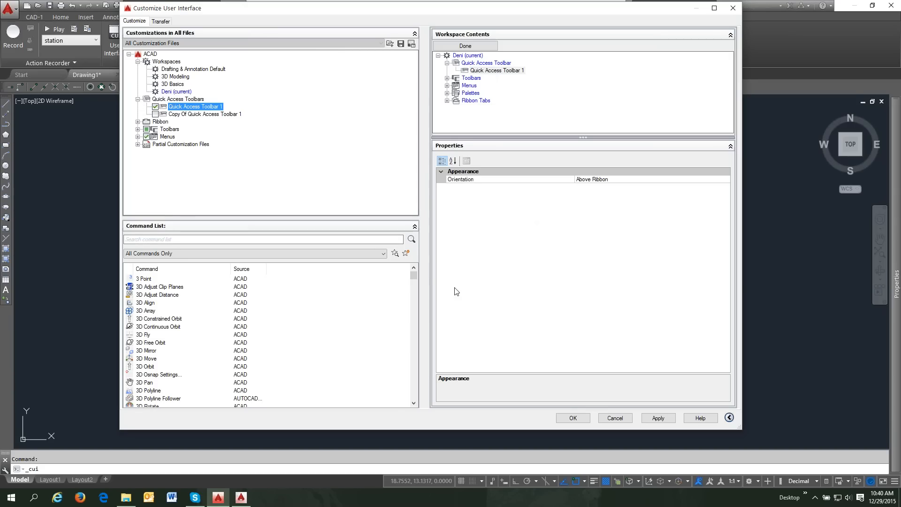
click(574, 419)
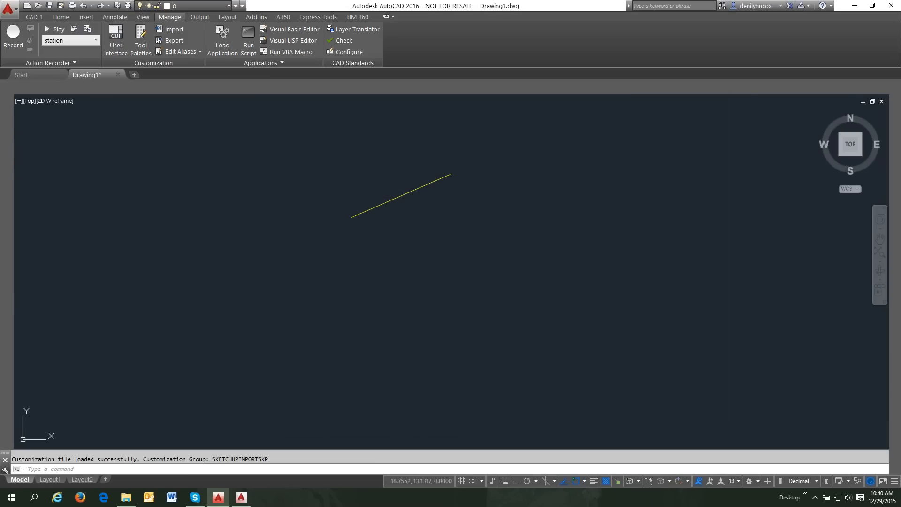
- Cancel the accidental selection window and expand the Properties palette
click(573, 417)
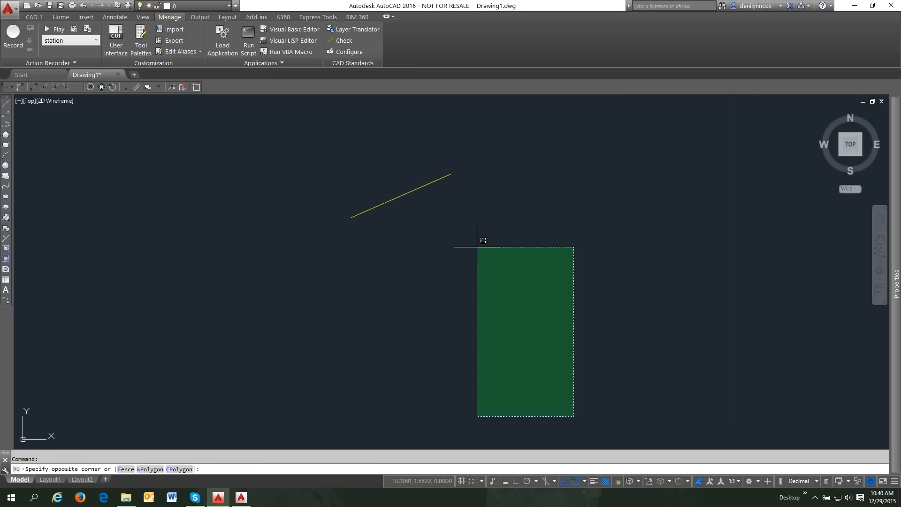
click(420, 249)
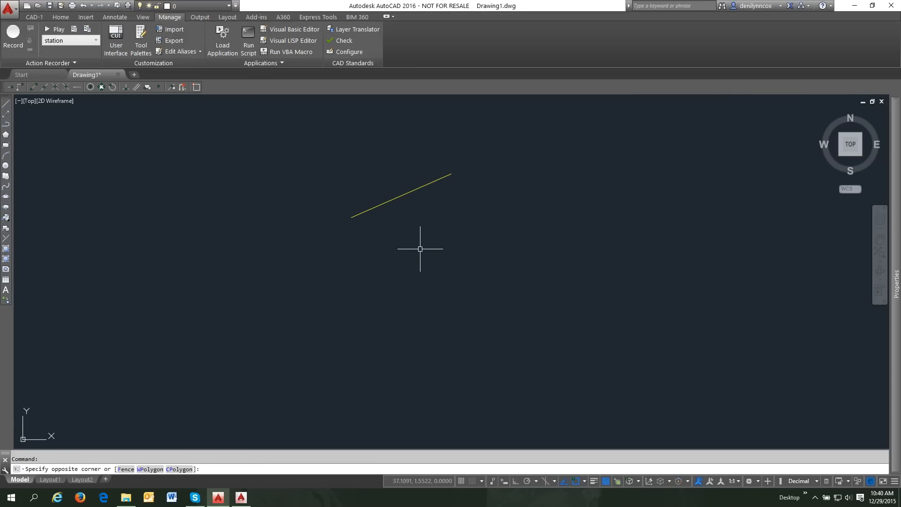
key(Escape)
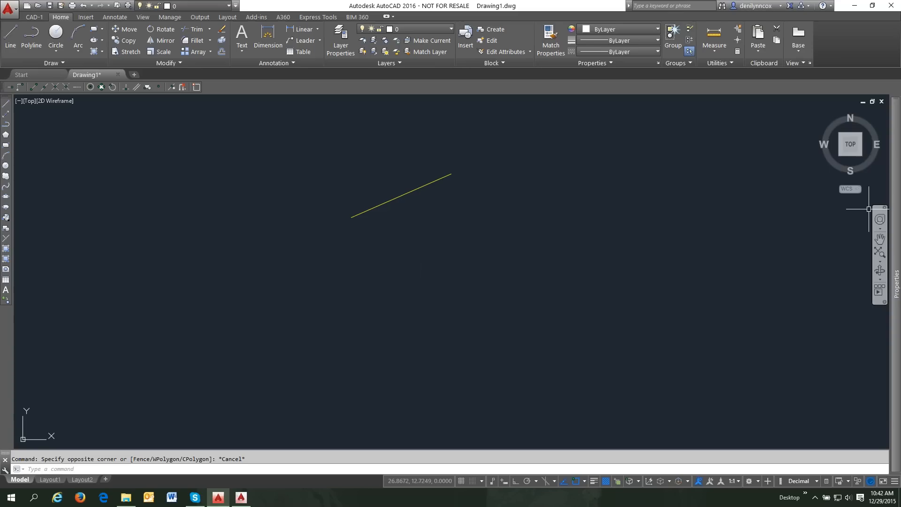
mouse_move(899, 216)
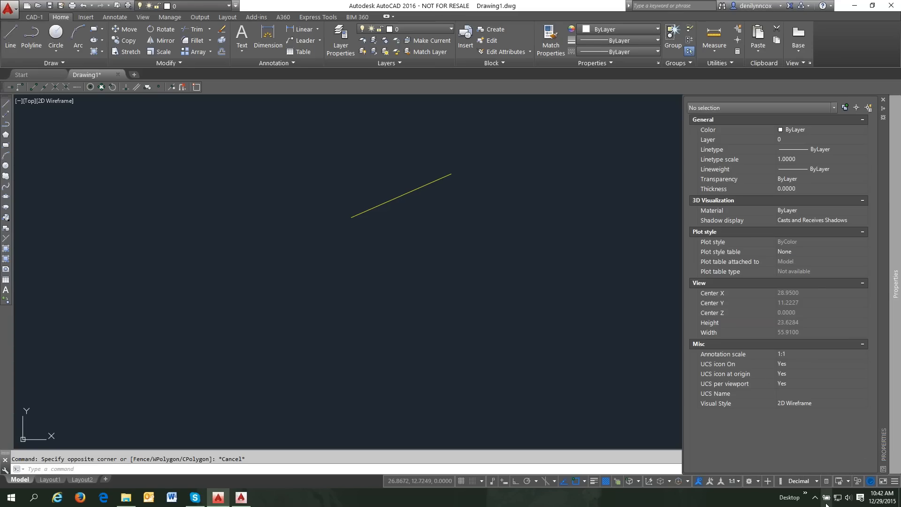
- Launch Civil 3D 2016 Imperial from the Autodesk 2016 folder of the Desktop menu
click(805, 494)
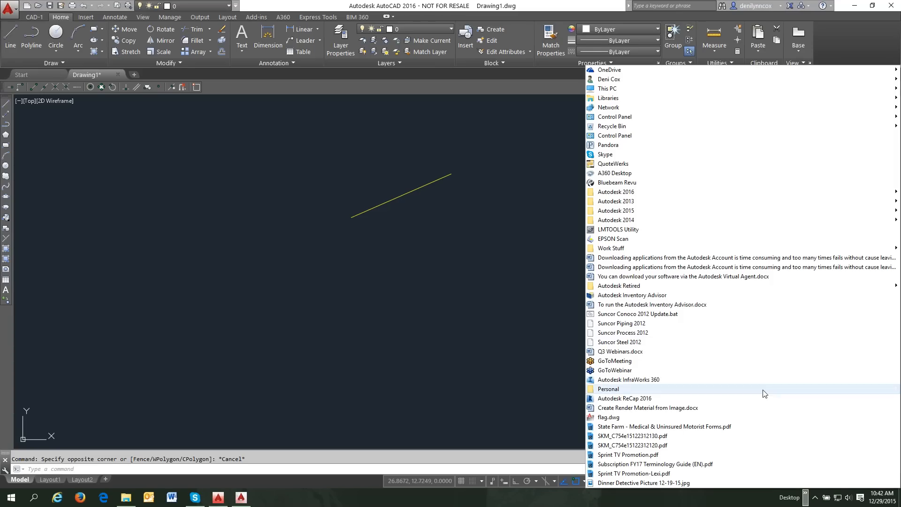
mouse_move(633, 194)
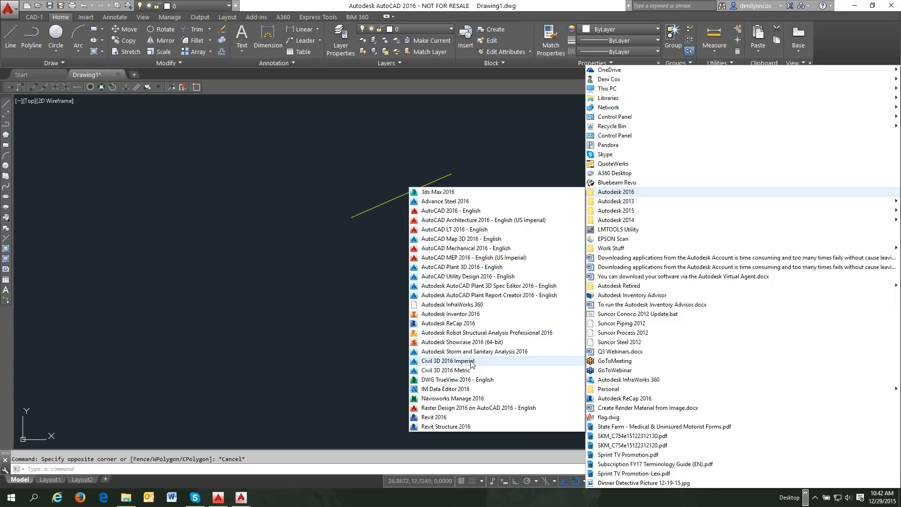
click(471, 361)
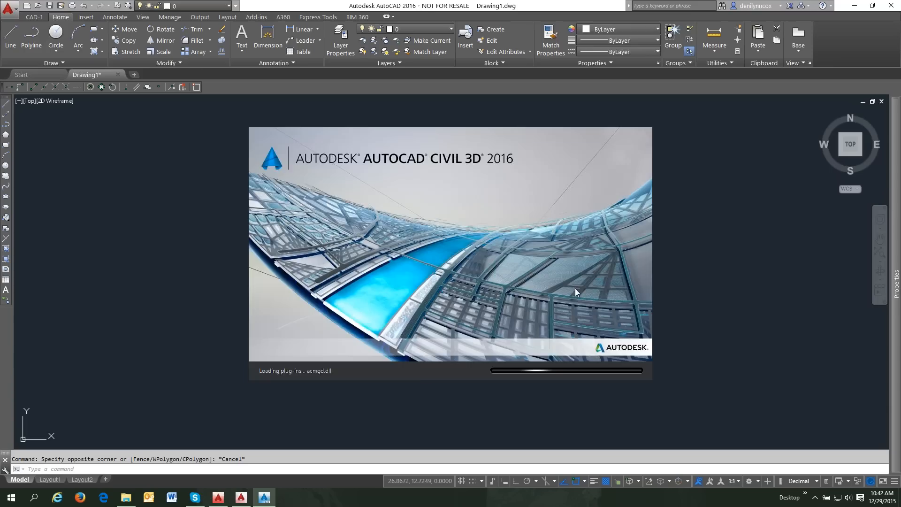
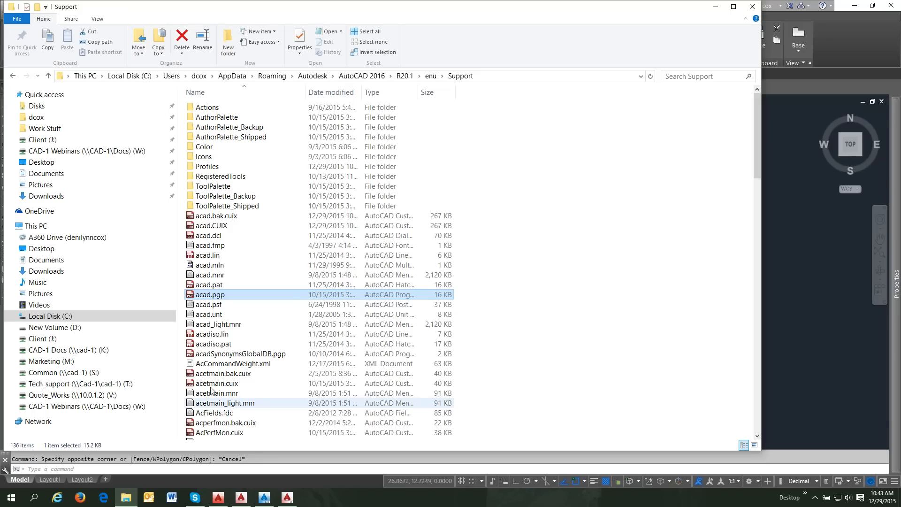
- Add the line 'C, *COPY' above the ED alias in acad.pgp and save it when closing Notepad
double_click(222, 296)
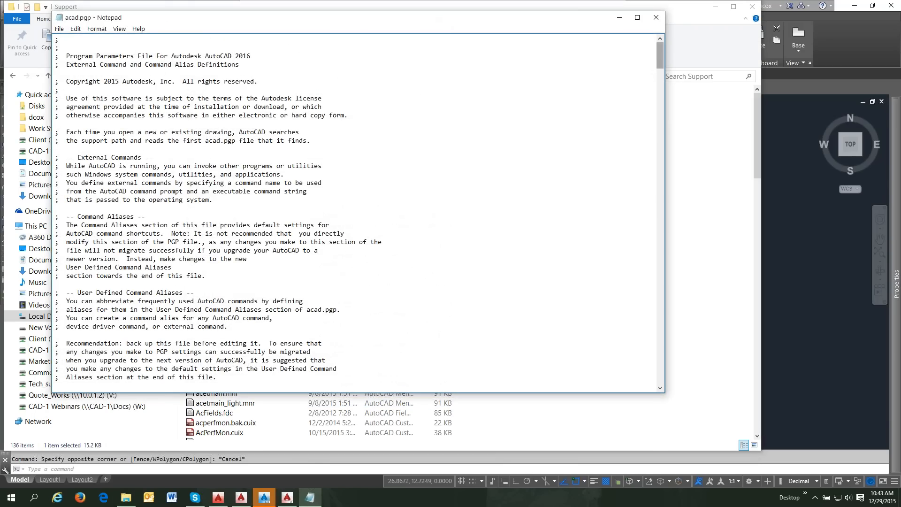
drag(659, 60, 677, 386)
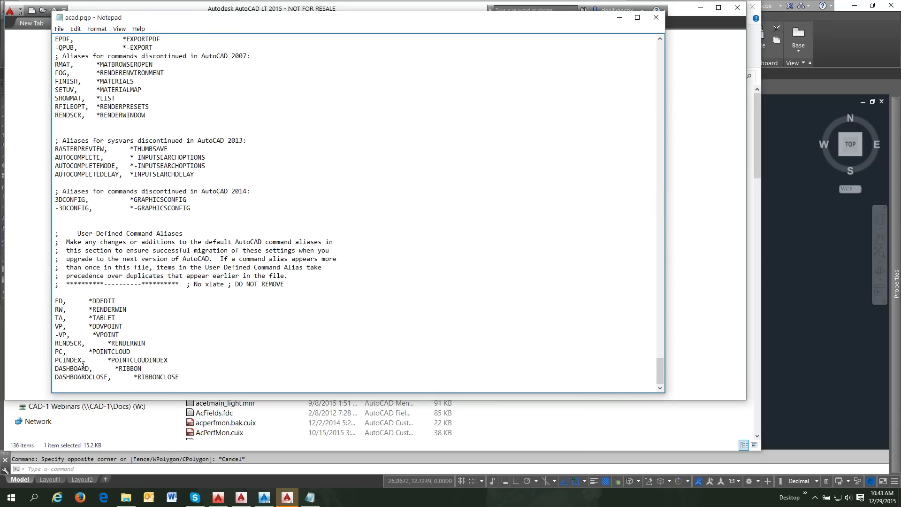
click(110, 294)
key(Return)
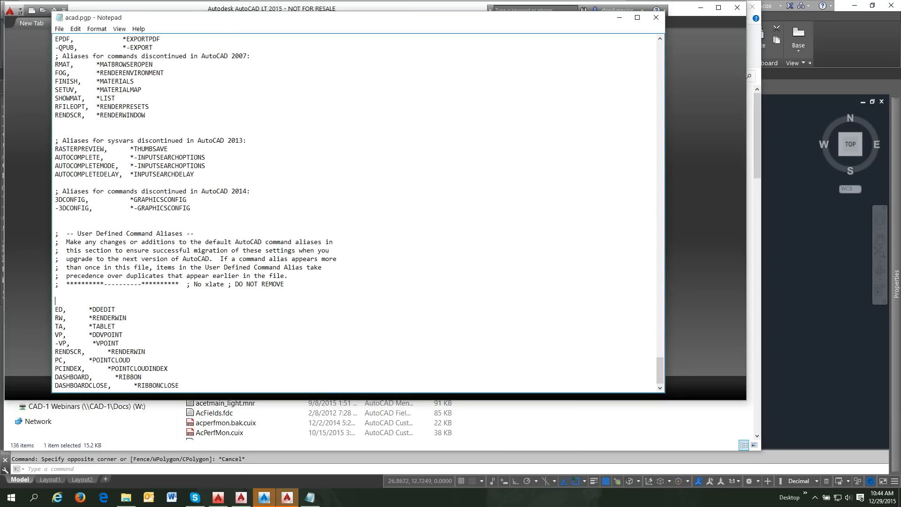
text(C,)
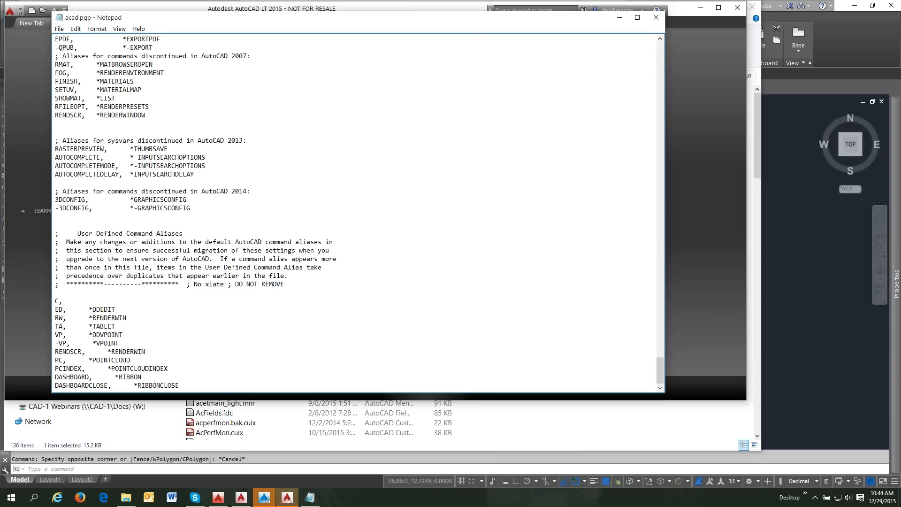
text(	*COPY)
click(656, 19)
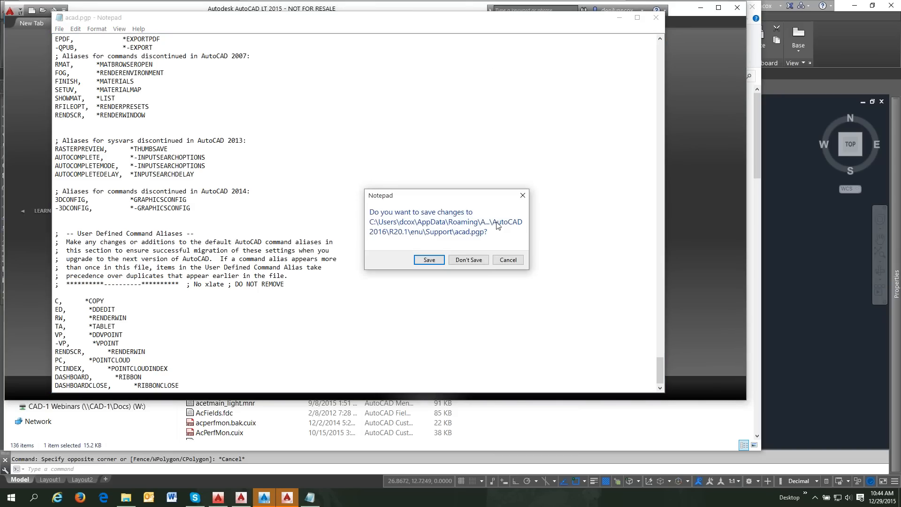
click(429, 260)
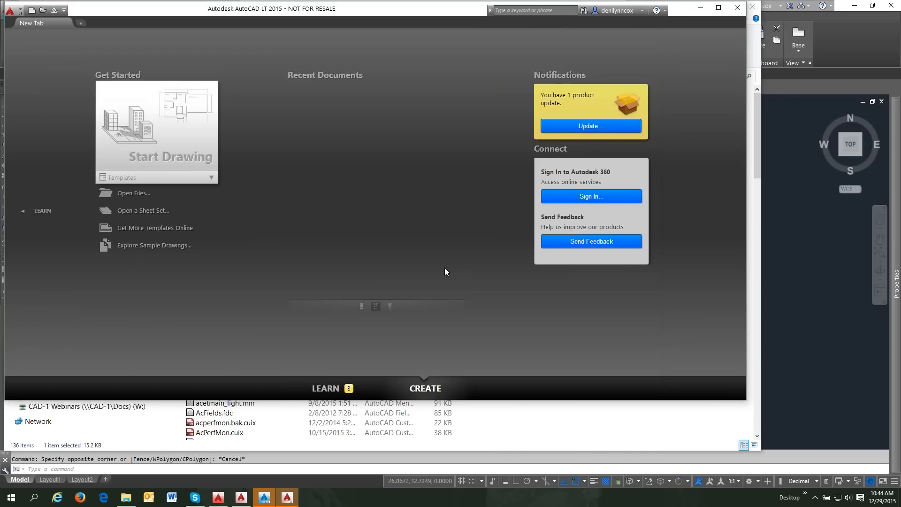
- Reload the PGP file in AutoCAD 2016 with REINIT
click(218, 498)
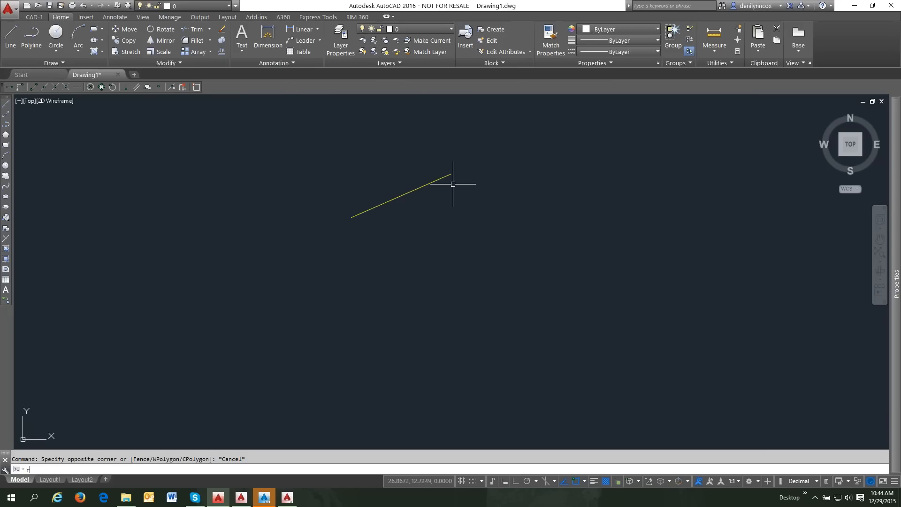
text(REin)
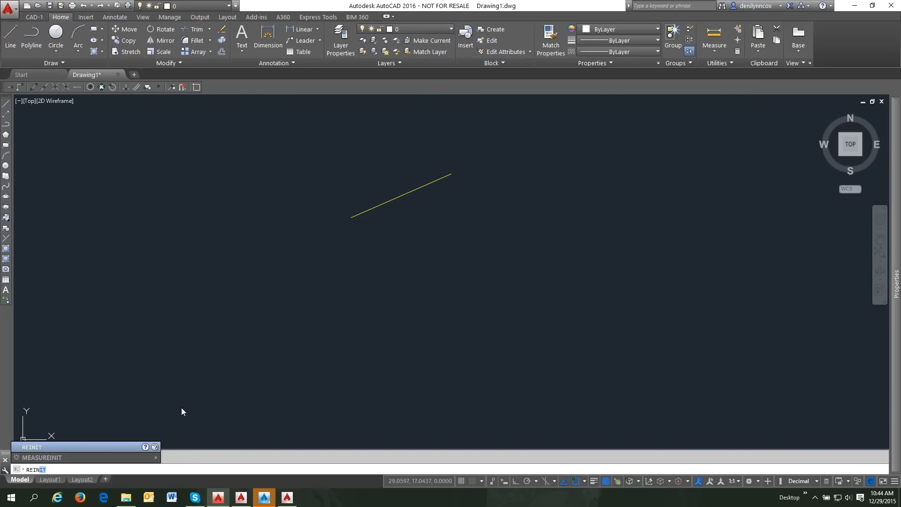
click(100, 447)
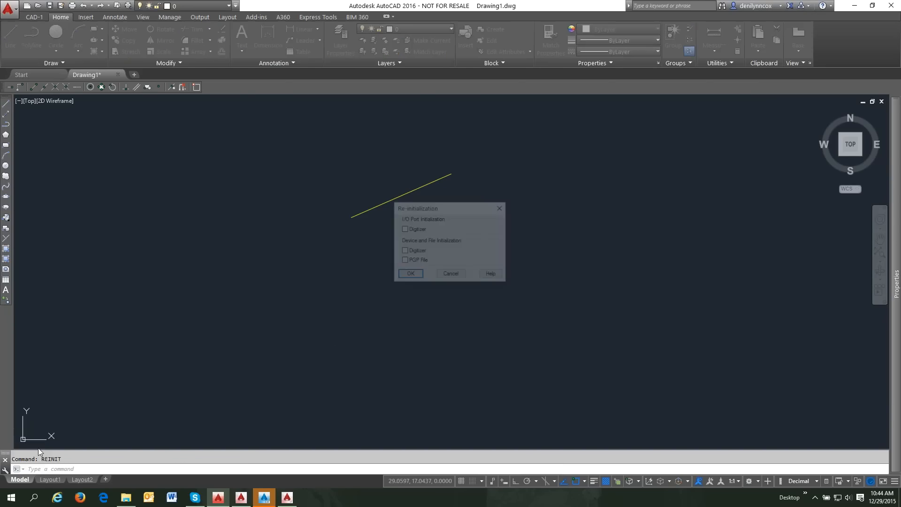
click(403, 261)
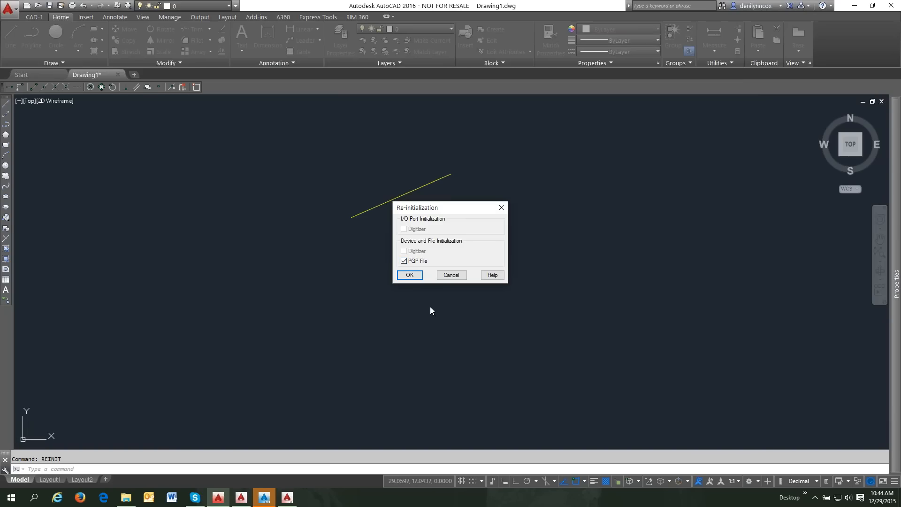
click(409, 276)
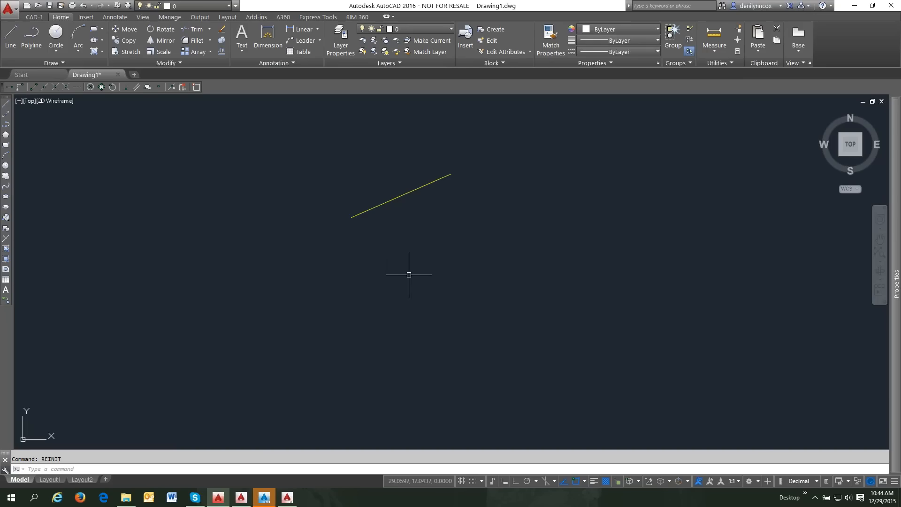
- Test the c alias at the command line, then bring Civil 3D's Drawing1 to the front
text(c)
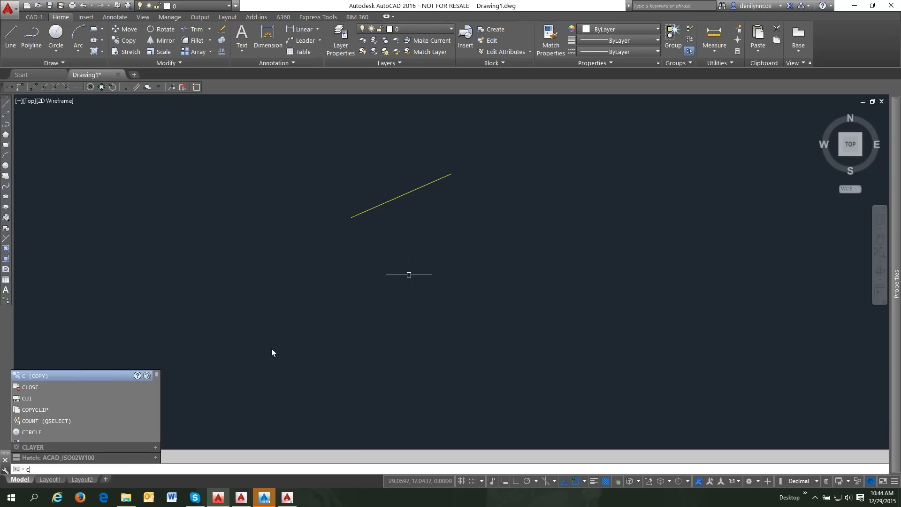
key(Escape)
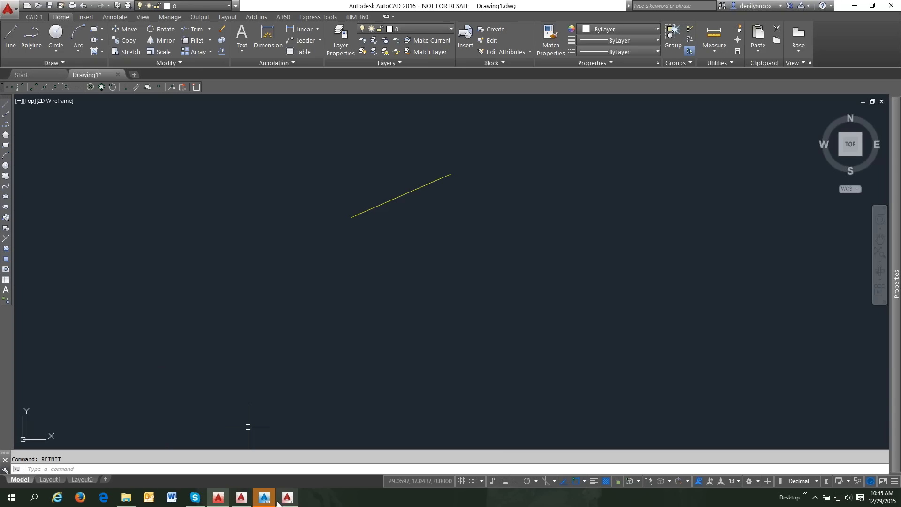
click(265, 499)
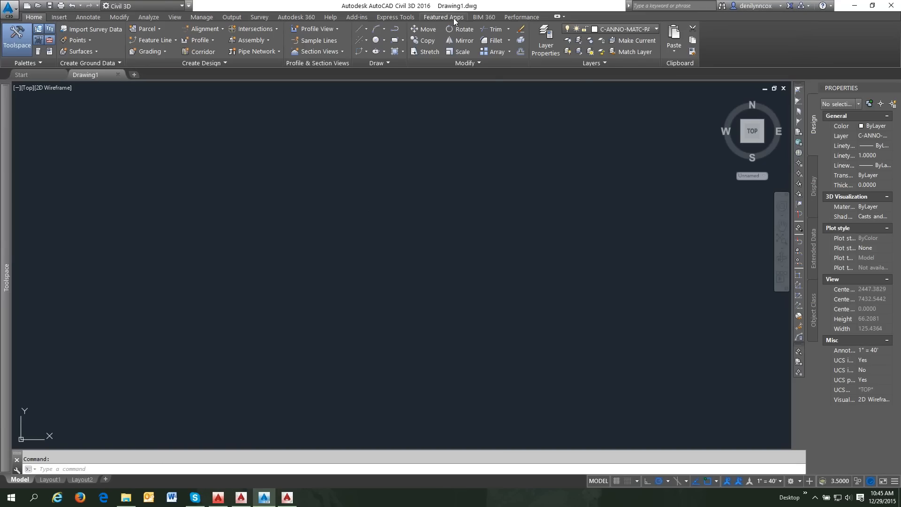
- Open the Express Tools alias editor and start a new alias, then cancel and close it
click(404, 18)
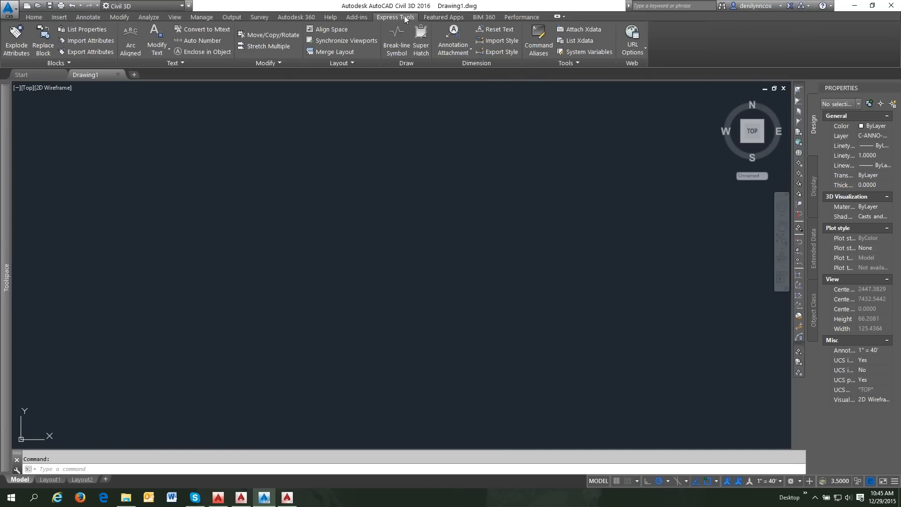
click(539, 41)
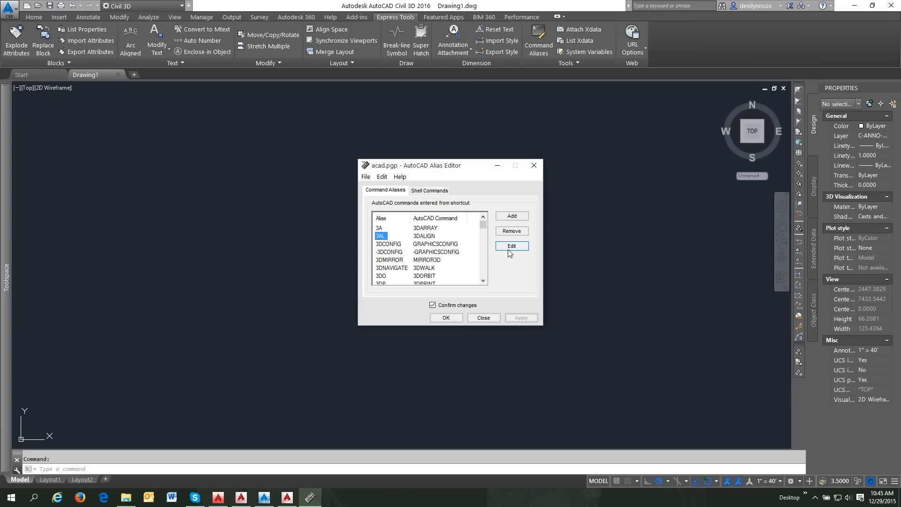
click(511, 216)
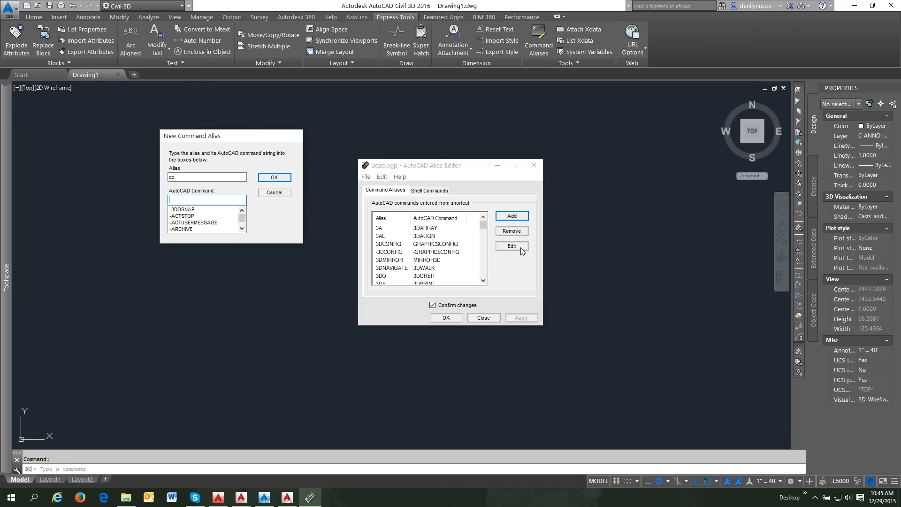
click(277, 192)
click(484, 319)
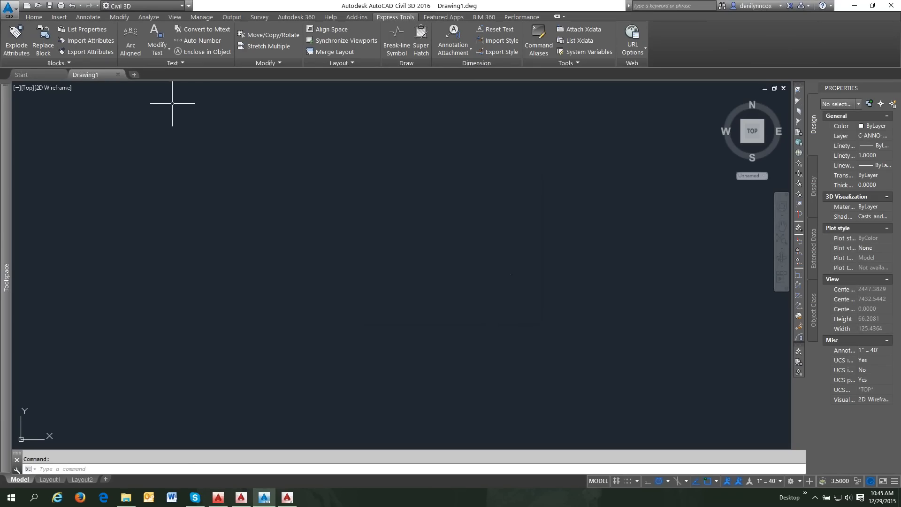
- Run Point Creation Tools from Home > Points and copy _AeccCreatePoints from the command history
click(34, 17)
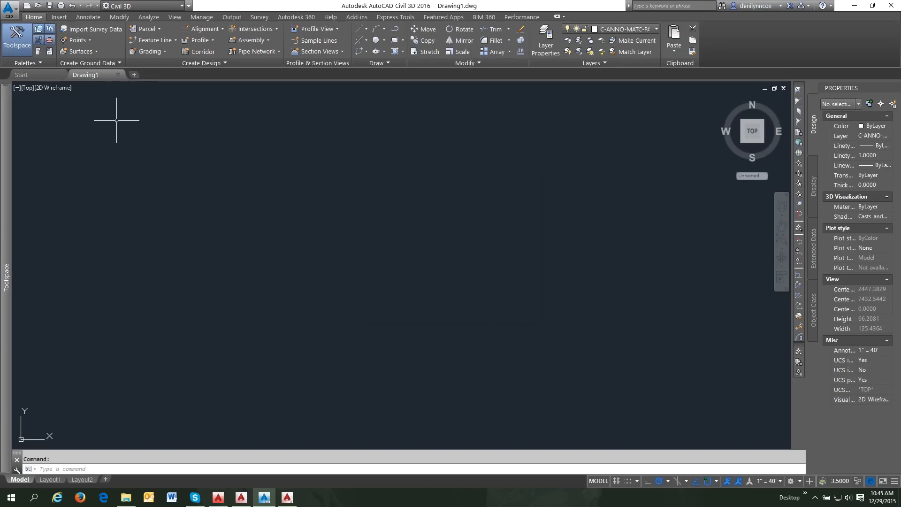
click(75, 41)
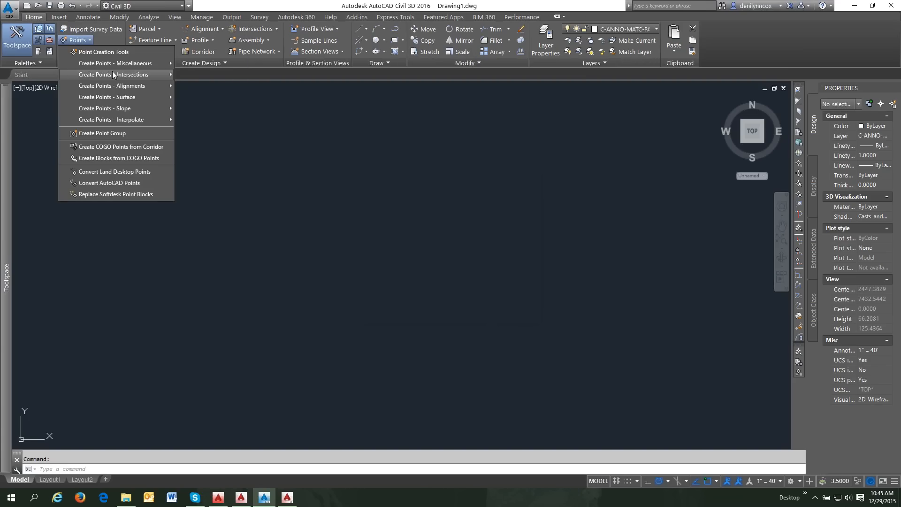
click(110, 54)
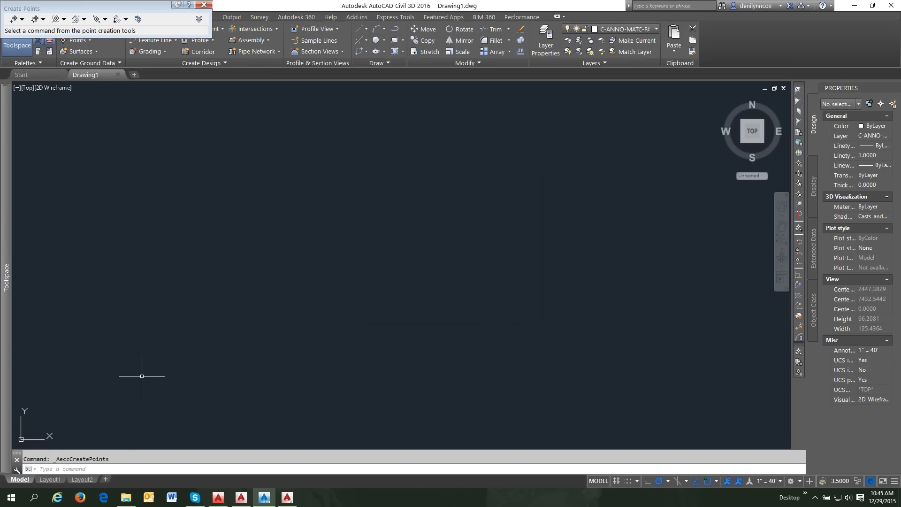
drag(115, 460, 57, 462)
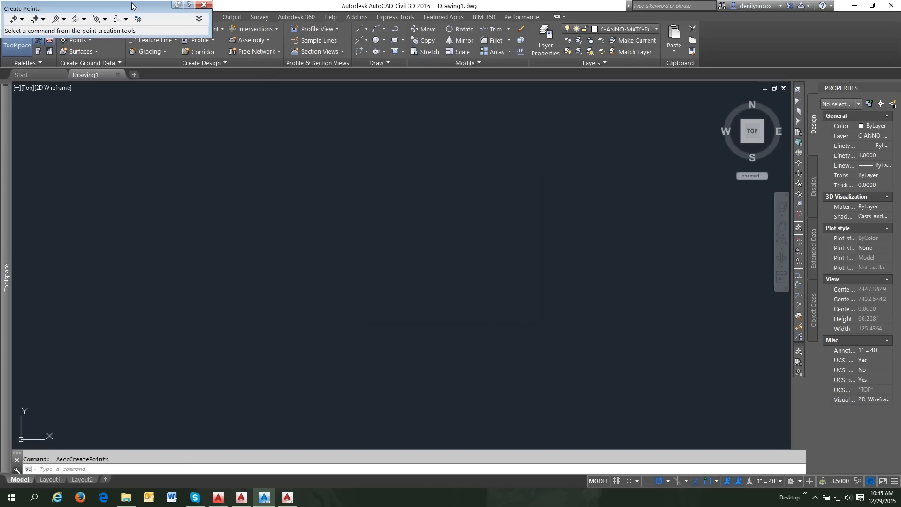
drag(132, 3, 220, 142)
click(292, 144)
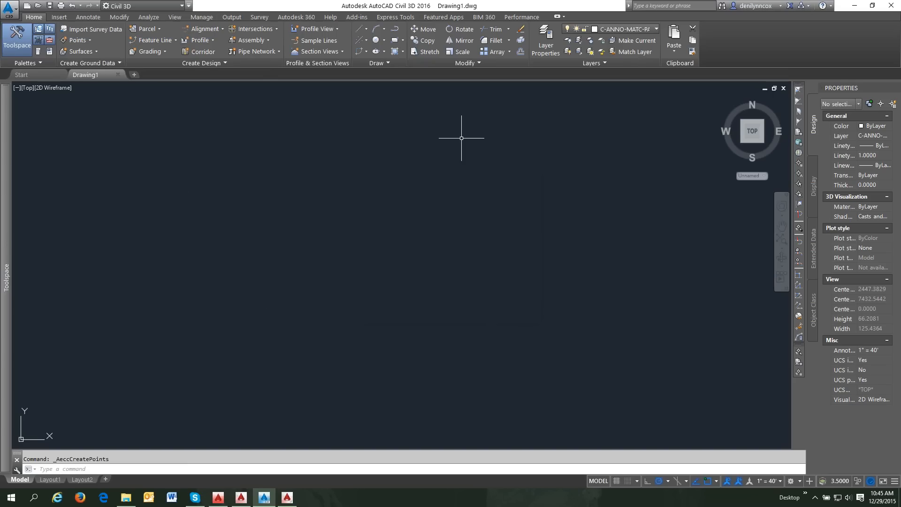
click(402, 17)
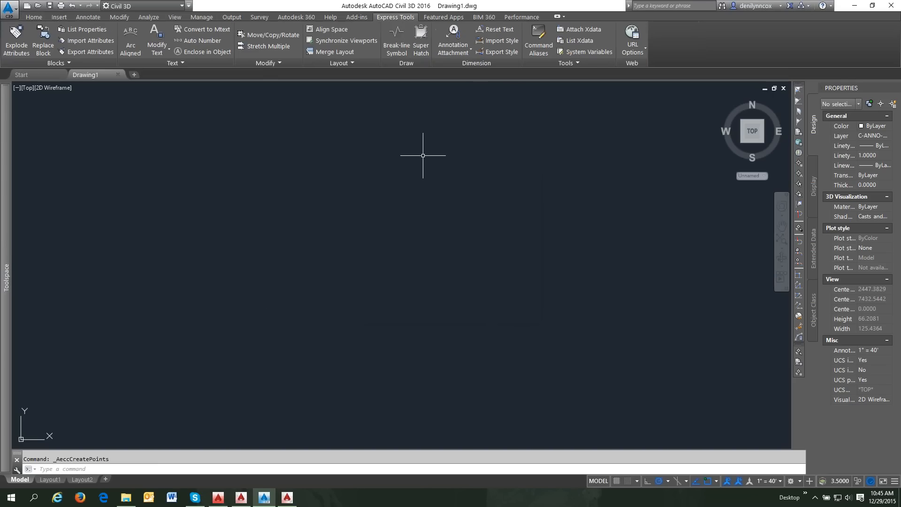
- Redefine the CP alias as _AeccCreatePoints in the Alias Editor, confirming both prompts
click(538, 39)
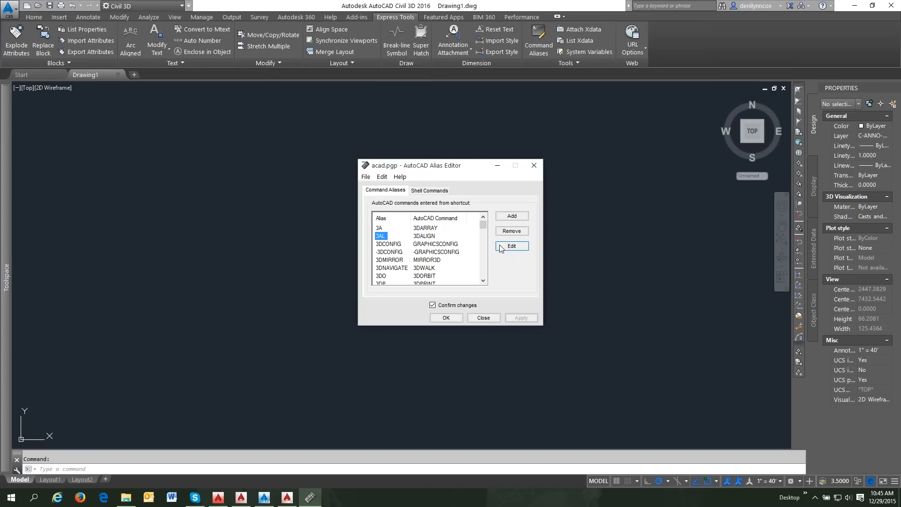
click(509, 218)
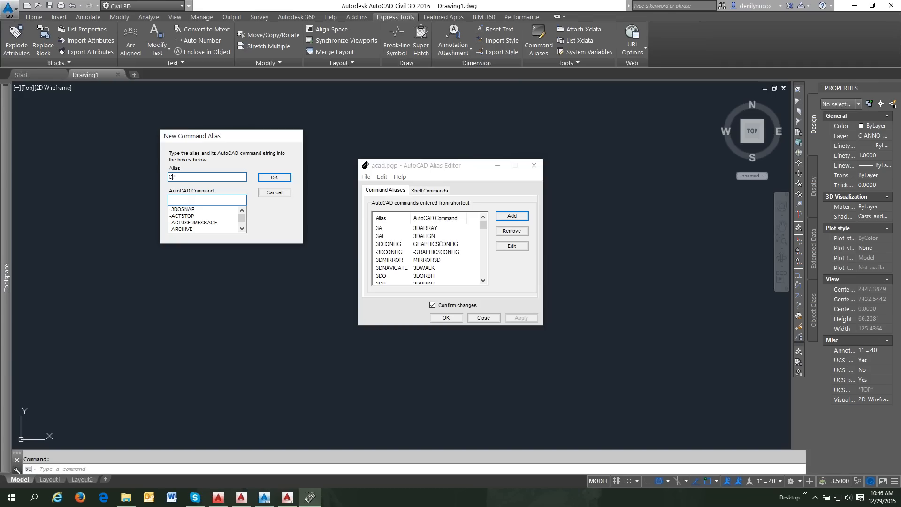
right_click(182, 199)
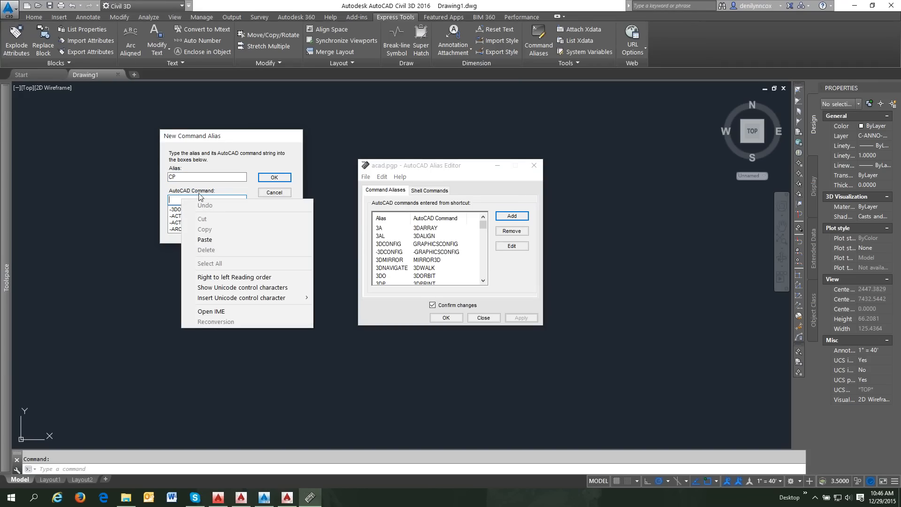
click(206, 239)
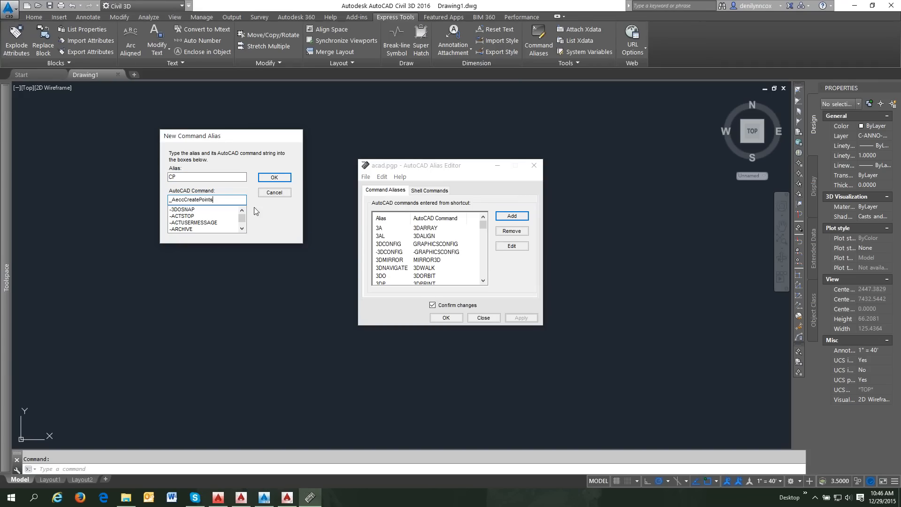
click(274, 177)
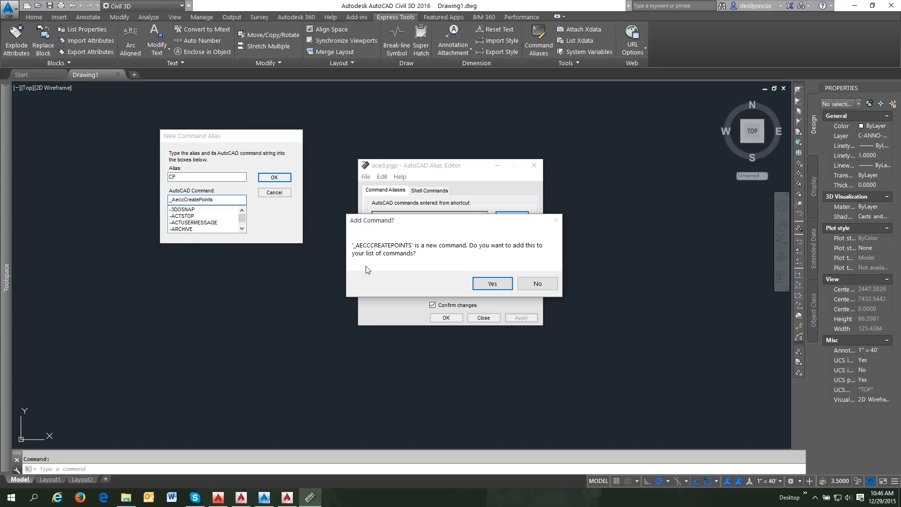
click(492, 285)
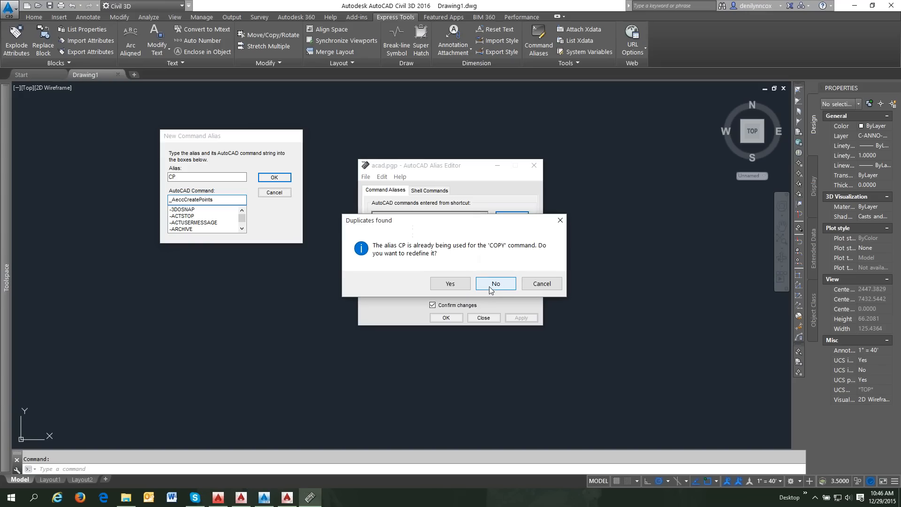
click(455, 285)
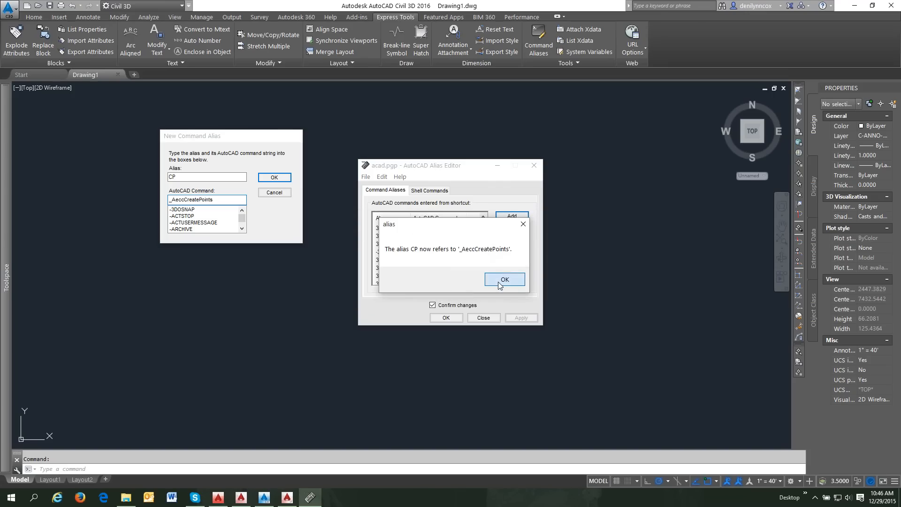
click(499, 282)
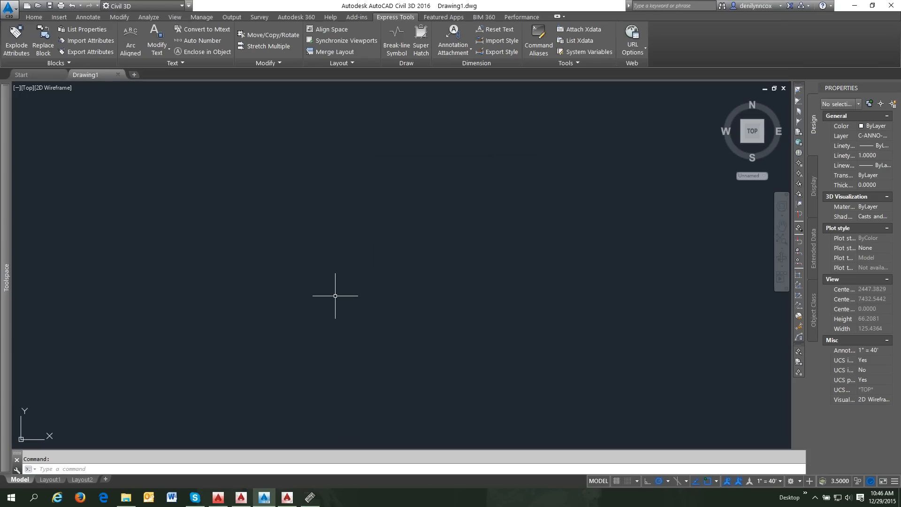
- Test cp, which still starts COPY, then bring up the Support folder in File Explorer
text(cp)
key(Return)
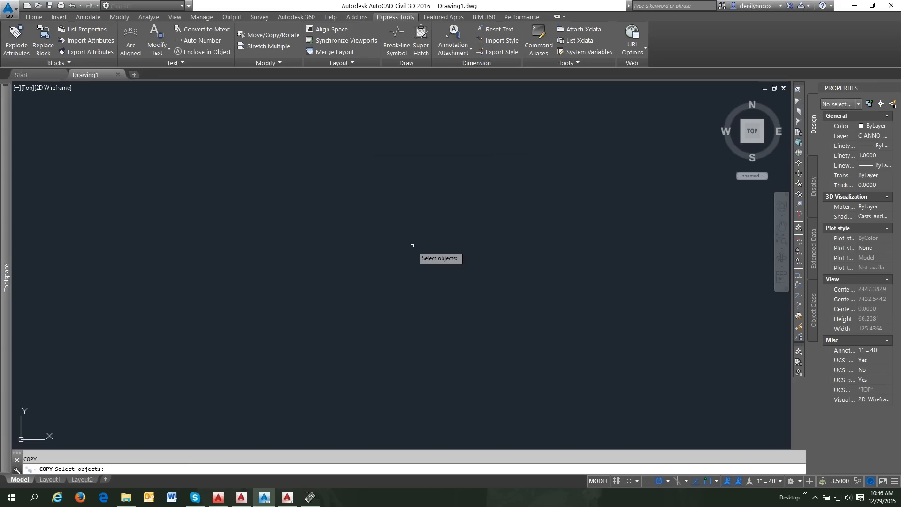
key(Escape)
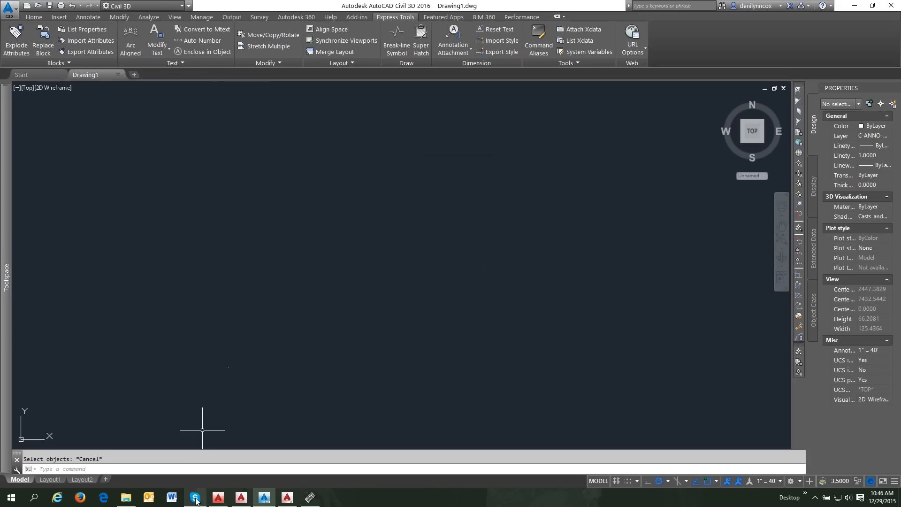
click(126, 497)
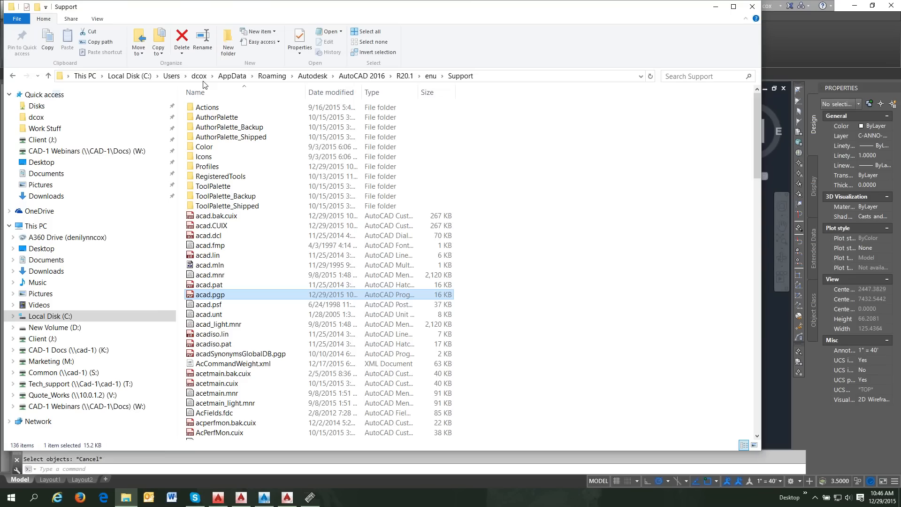
- Navigate Autodesk > C3D 2016 > enu > Support and open acad.pgp in Notepad
click(313, 76)
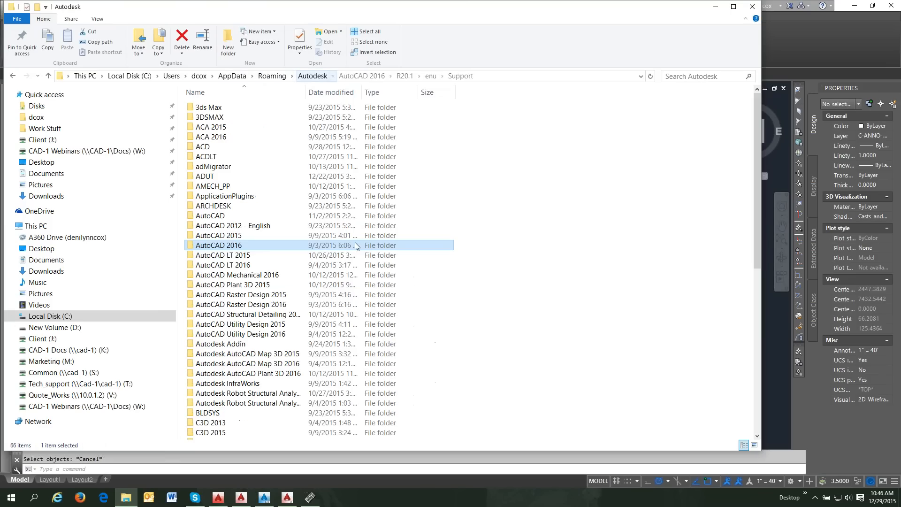
scroll(220, 428, down, 1)
double_click(216, 413)
click(201, 109)
double_click(200, 109)
click(219, 160)
double_click(219, 160)
click(219, 236)
double_click(219, 236)
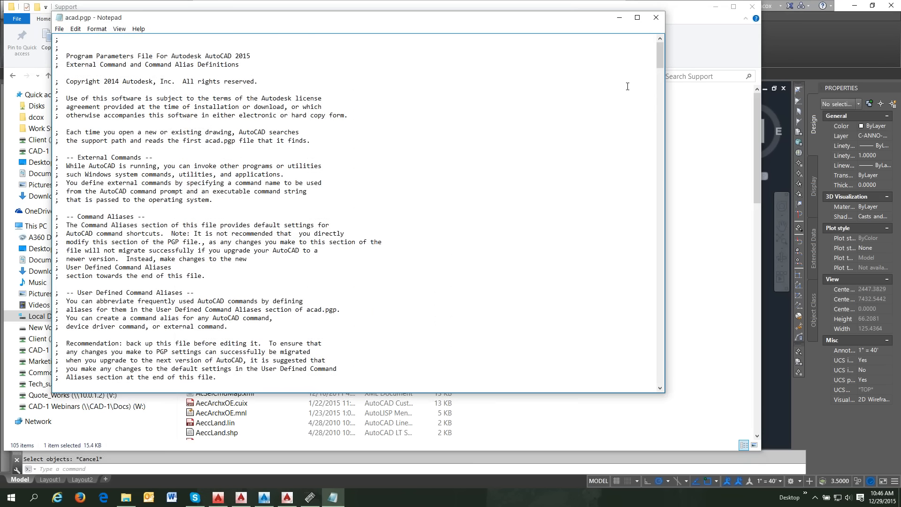
- Scroll to the end of acad.pgp and place the cursor after the final line
drag(660, 58, 676, 420)
drag(661, 59, 677, 379)
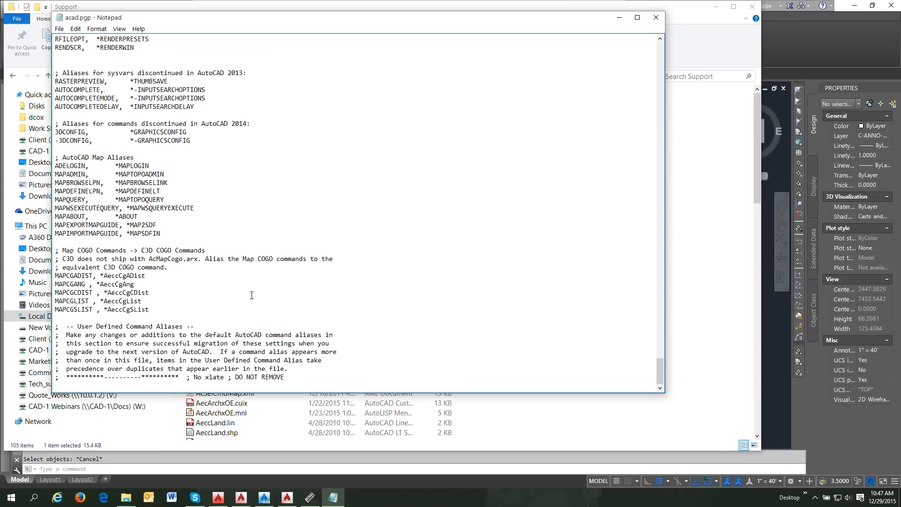
scroll(255, 285, up, 7)
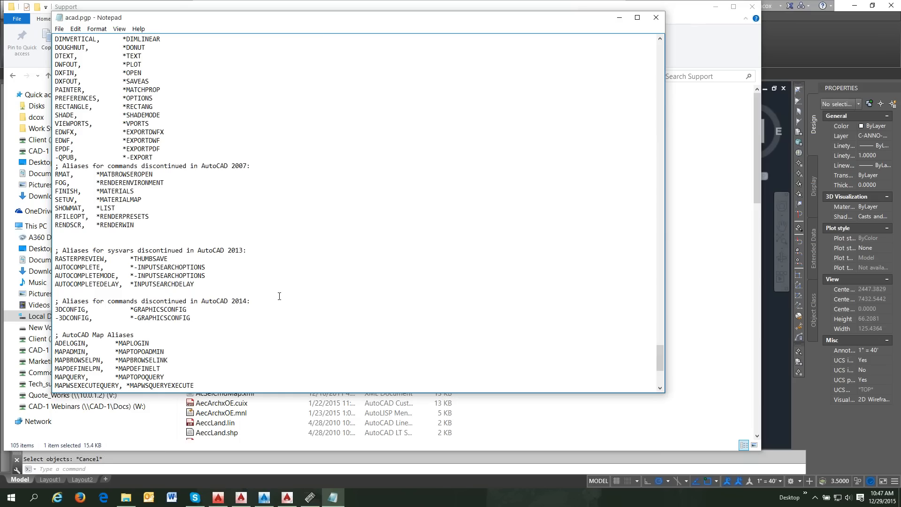
scroll(294, 298, down, 7)
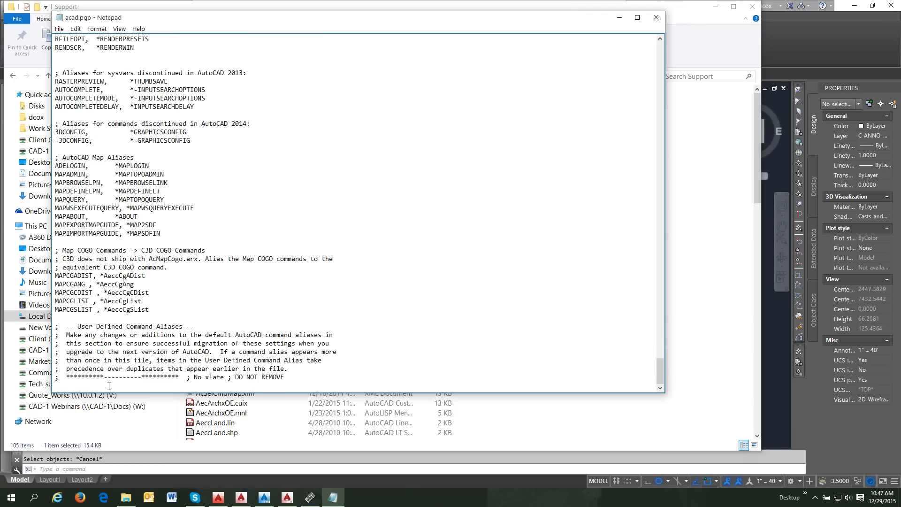
click(74, 386)
scroll(281, 312, up, 8)
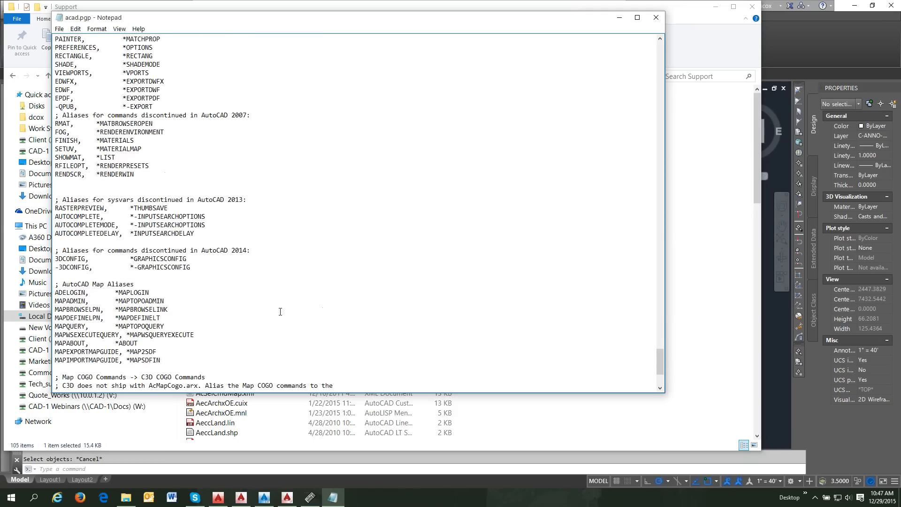
scroll(281, 312, up, 9)
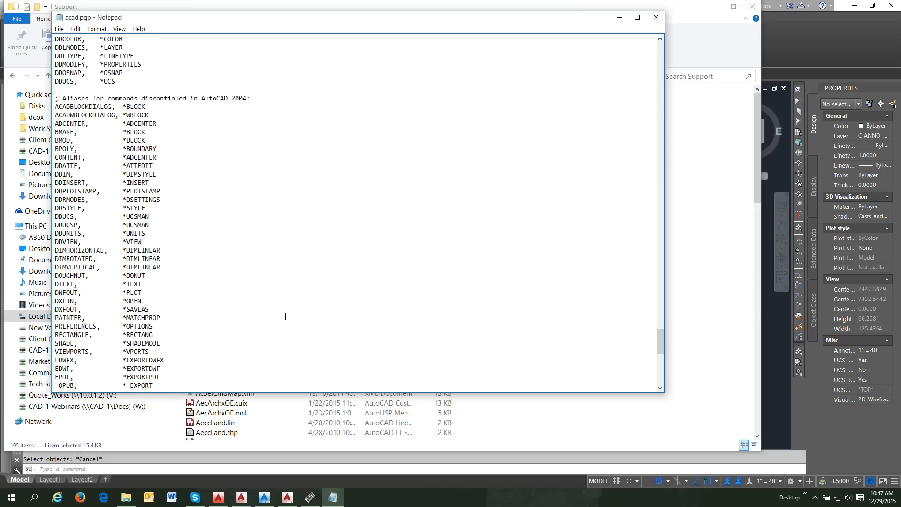
scroll(285, 316, up, 16)
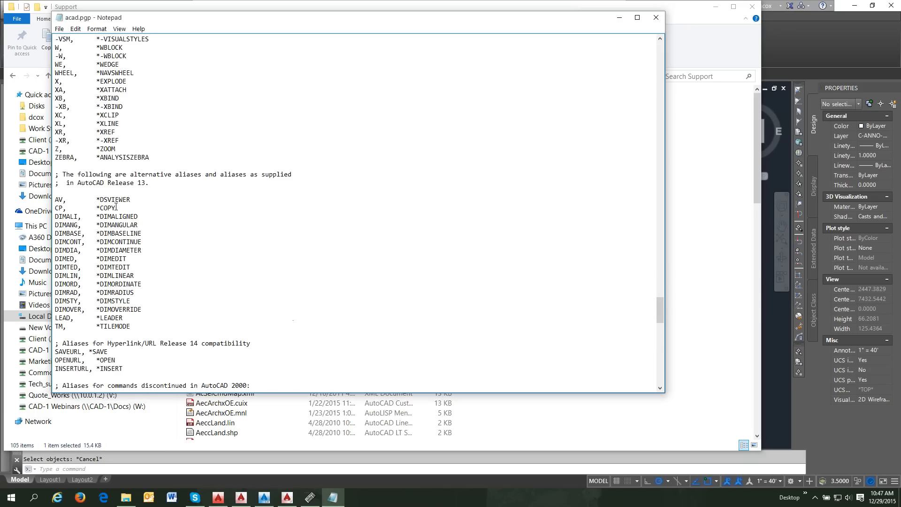
scroll(225, 276, down, 10)
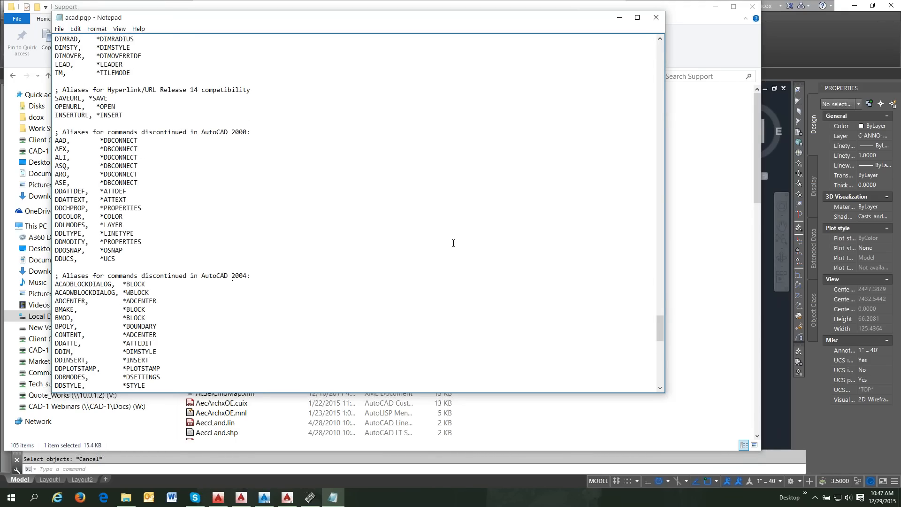
drag(660, 329, 665, 370)
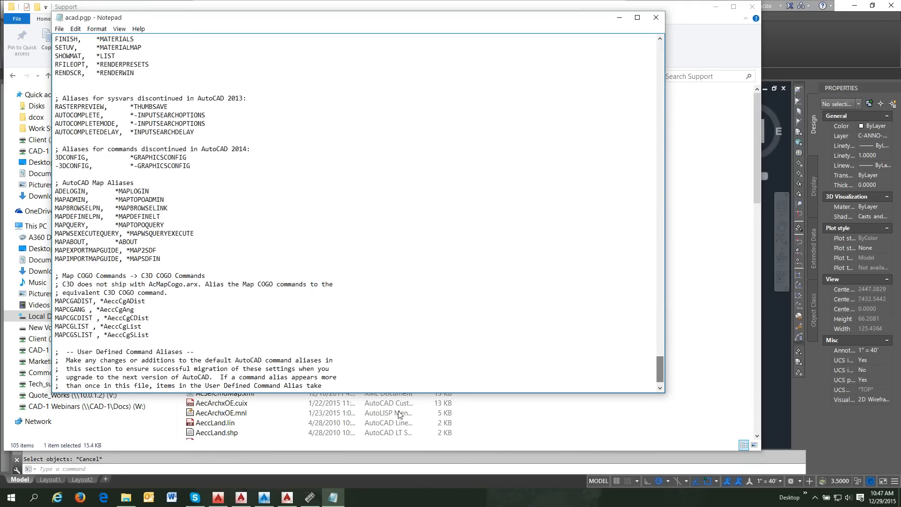
drag(390, 378, 390, 387)
scroll(389, 387, down, 1)
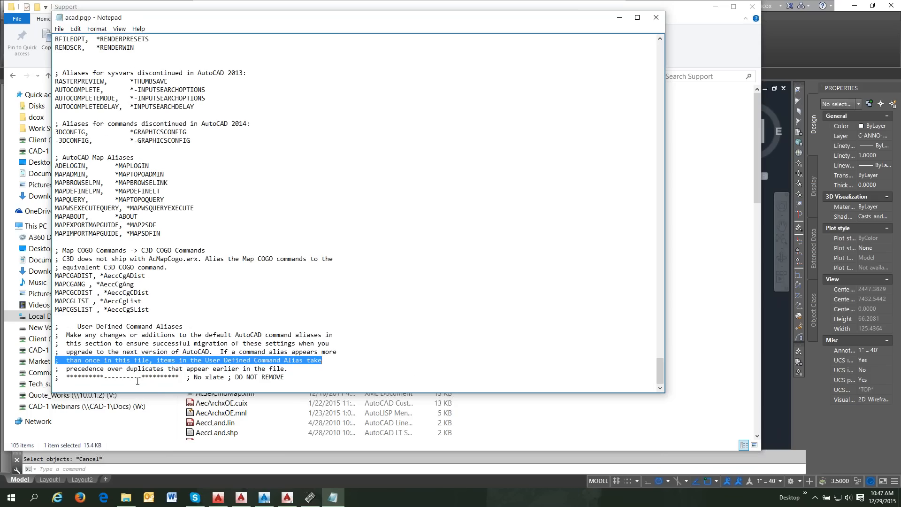
click(133, 384)
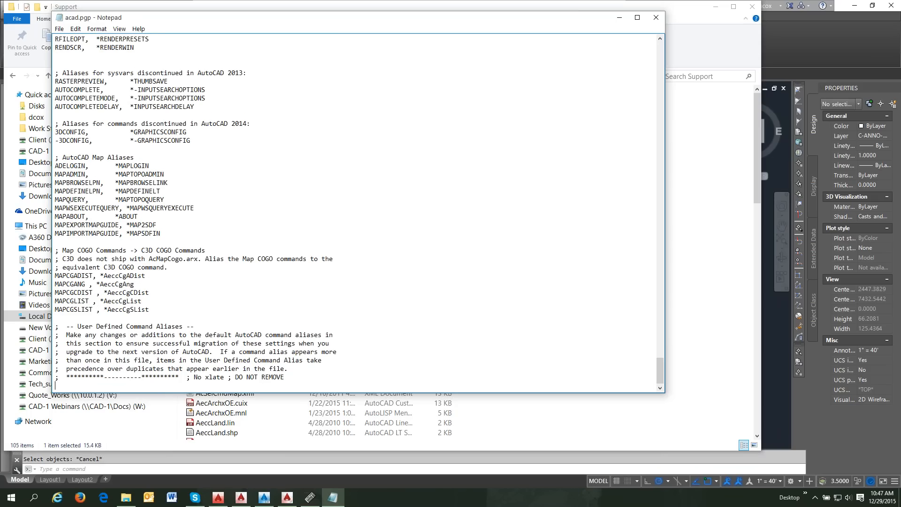
- Append 'CP, *_AeccCreatePoints' to acad.pgp, save it on closing, and minimize Explorer
key(Return)
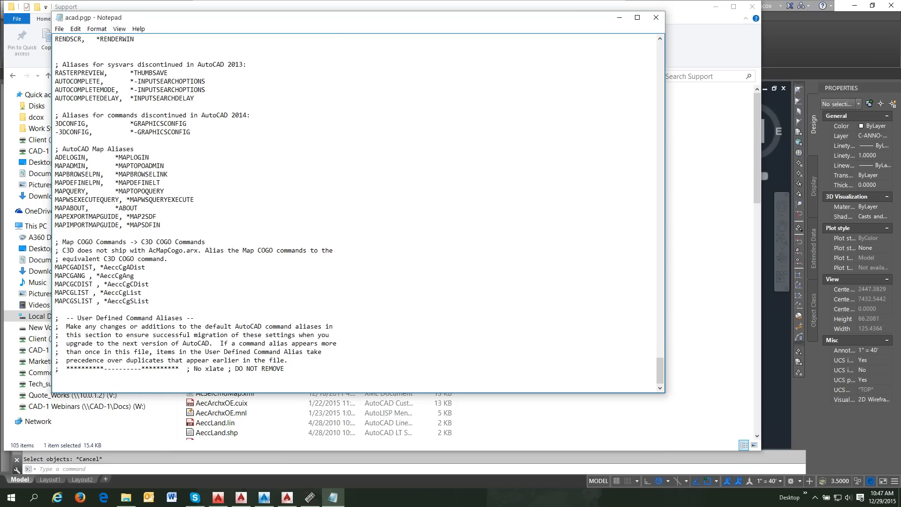
text(CP)
text(,	*)
text(_AeccCreatePoints)
click(655, 18)
click(429, 261)
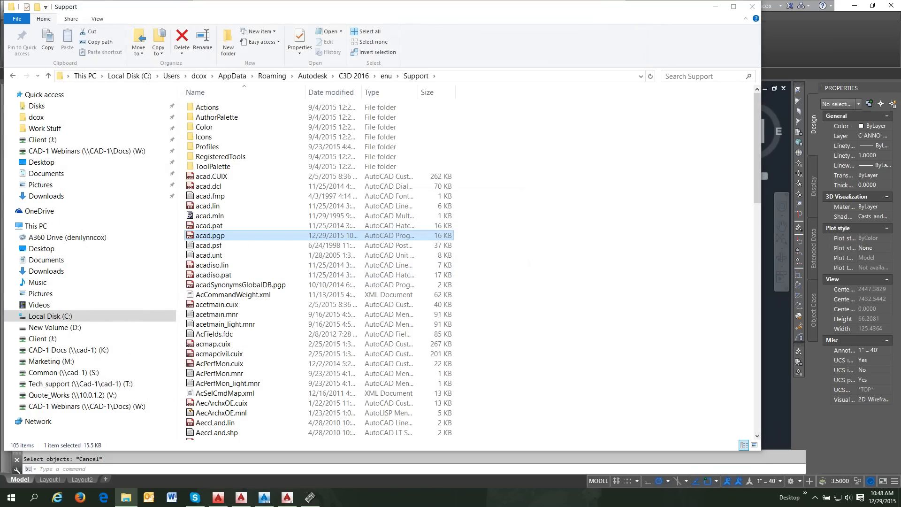
click(716, 7)
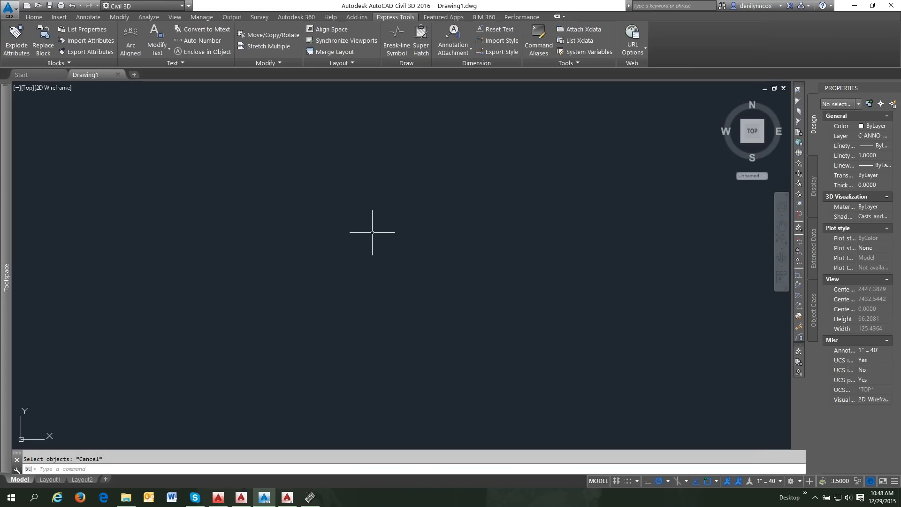
- Reload the PGP file with REINIT and try CP, which returns Unknown command
text(REINIT)
key(Return)
click(416, 261)
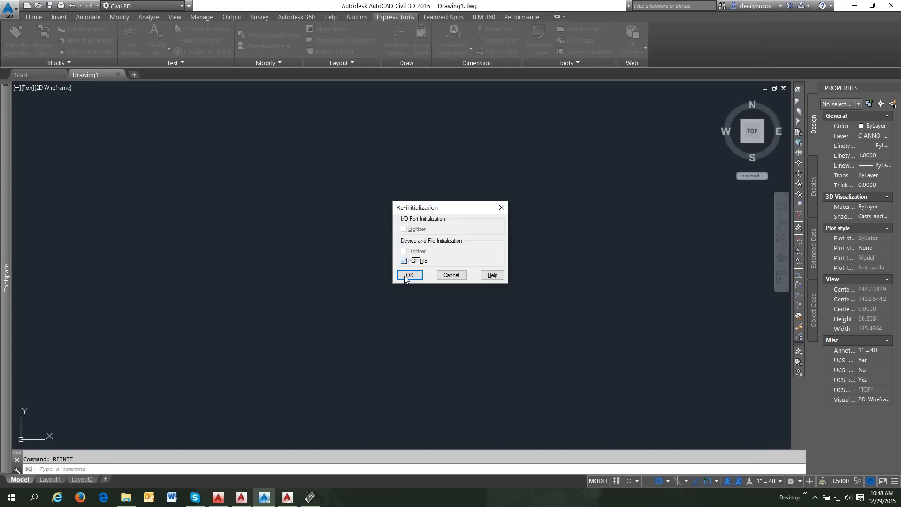
click(410, 275)
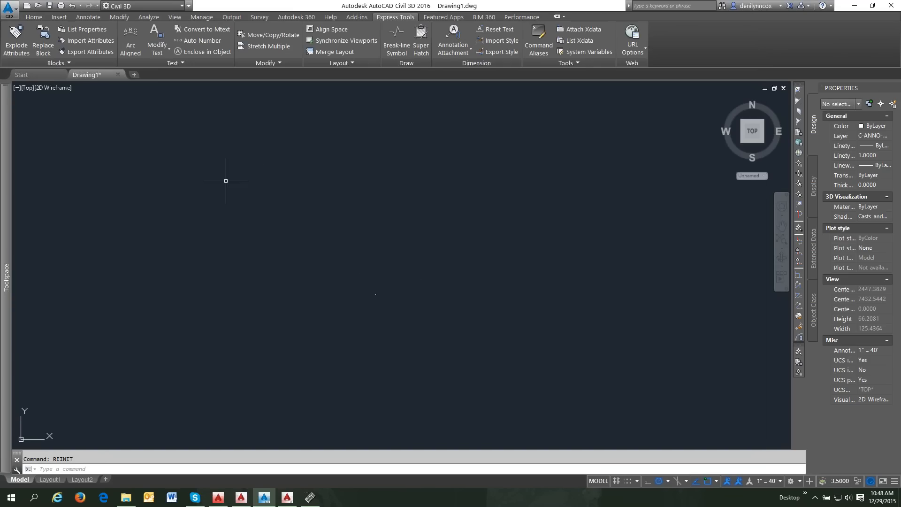
text(CP)
key(Return)
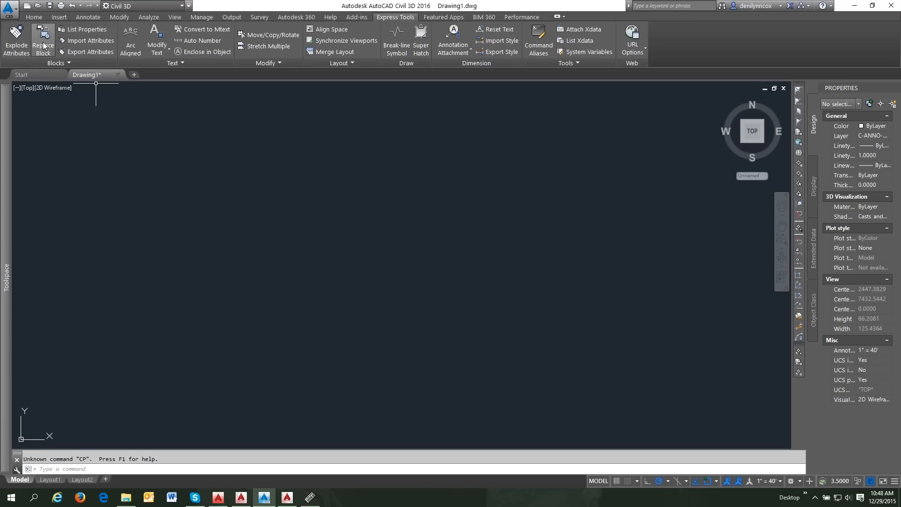
- Launch Create Points from Home > Points, cancel it, close the toolbar, and repeat then cancel it
click(40, 17)
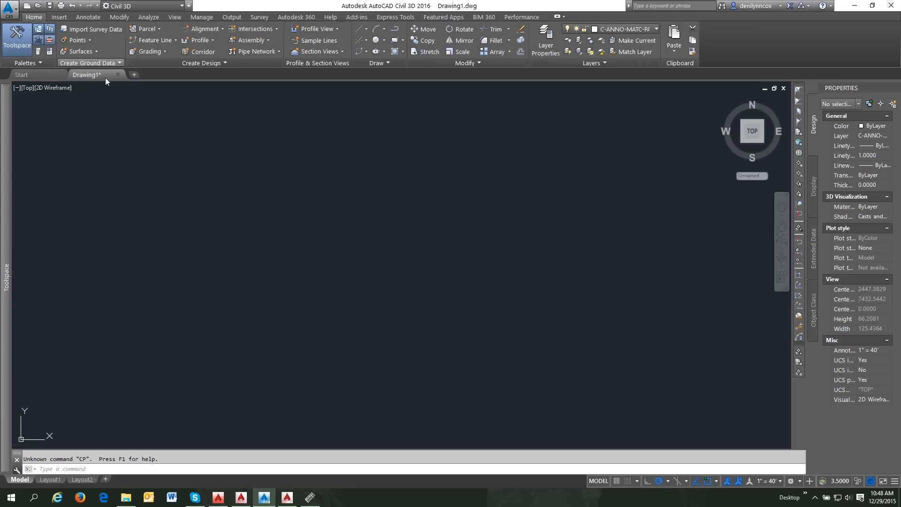
click(90, 40)
click(117, 53)
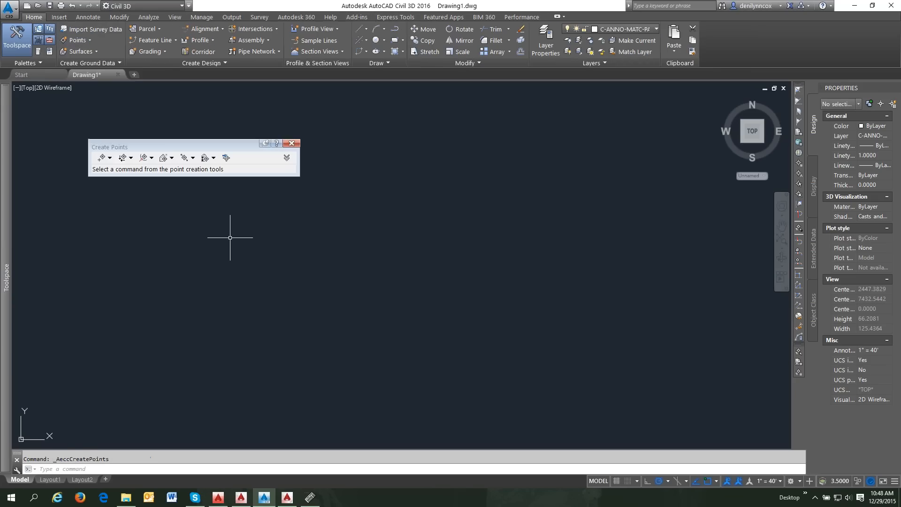
key(Escape)
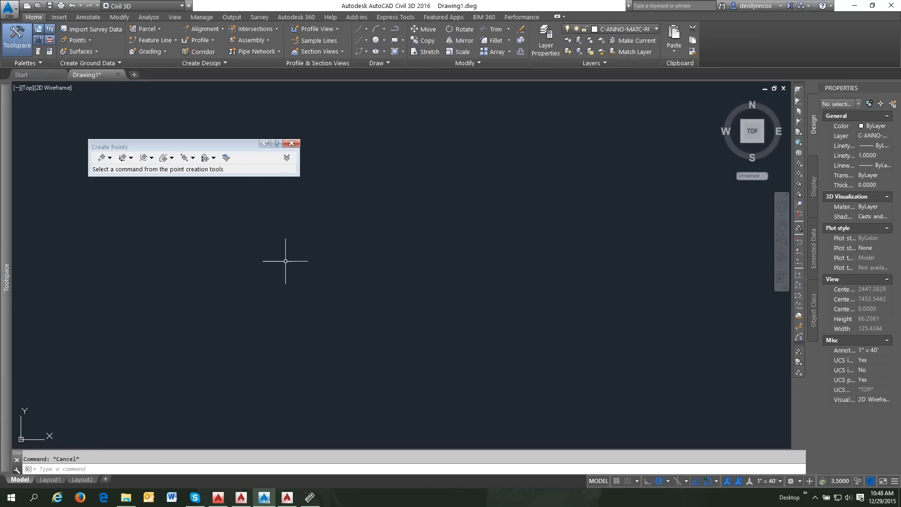
click(292, 143)
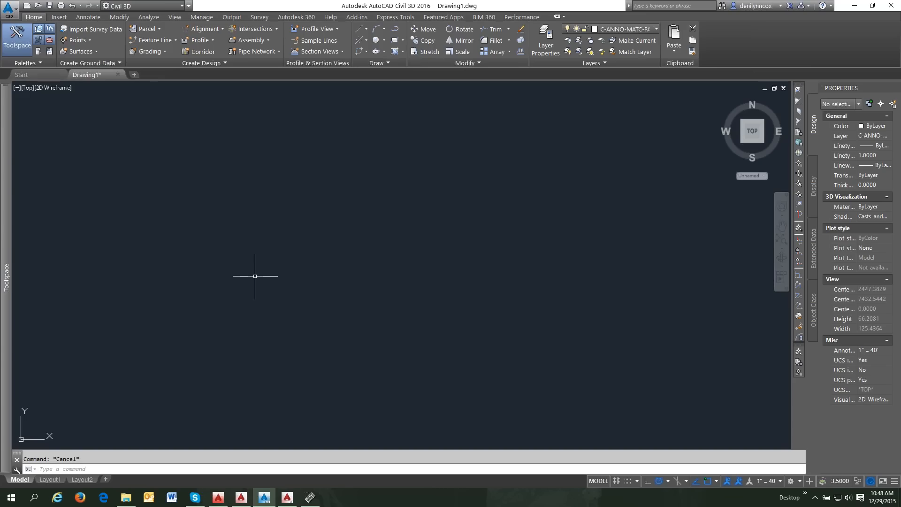
key(Return)
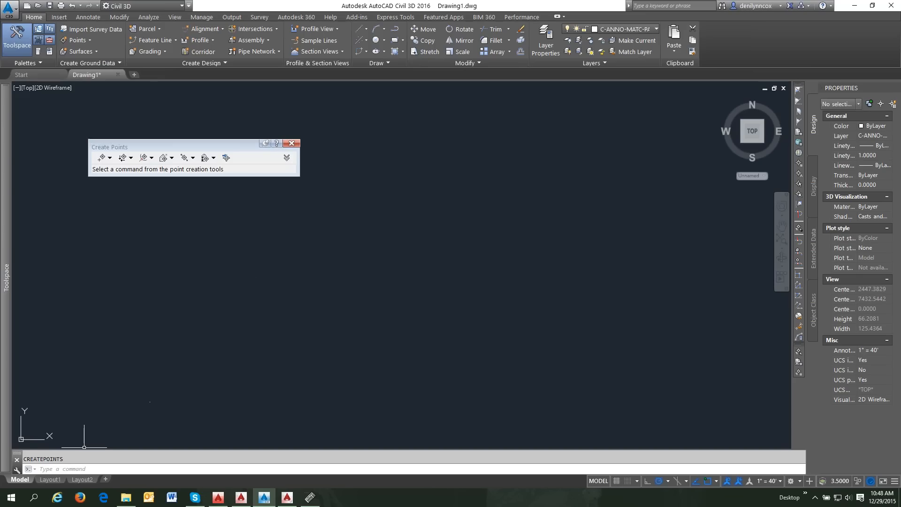
key(Escape)
- Copy CREATEPOINTS from the F2 command history, paste and run it, then close the Create Points toolbar
click(71, 468)
key(F2)
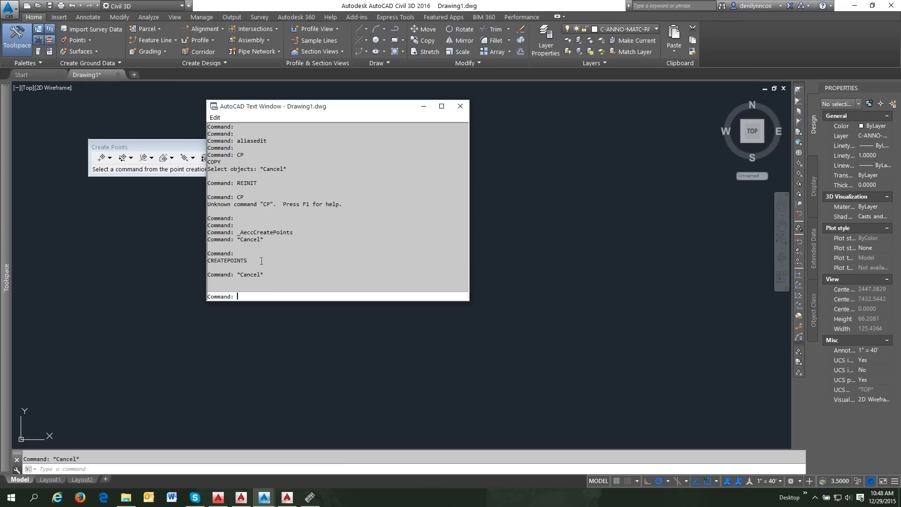
drag(248, 261, 204, 261)
key(ctrl+c)
key(F2)
click(118, 471)
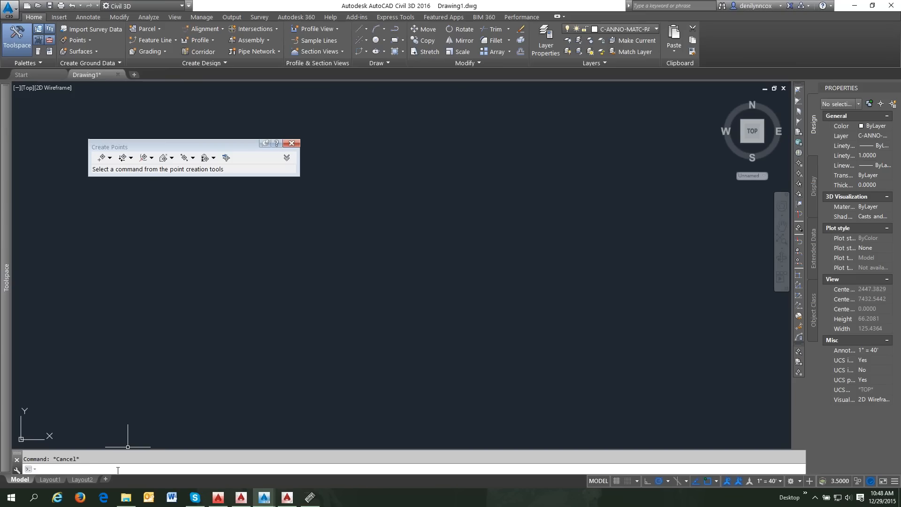
key(ctrl+v)
key(Return)
click(291, 143)
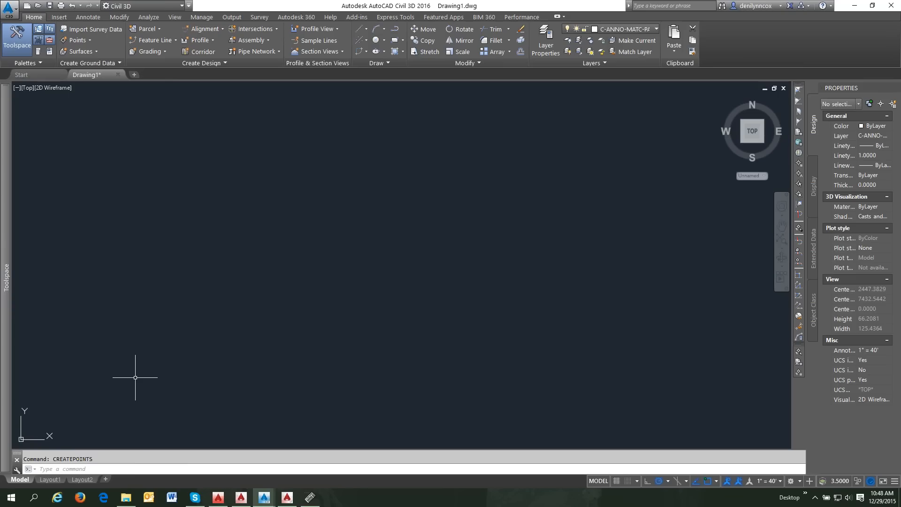
- Dismiss the command line shortcut menu and minimize Civil 3D to reveal AutoCAD 2016
right_click(76, 469)
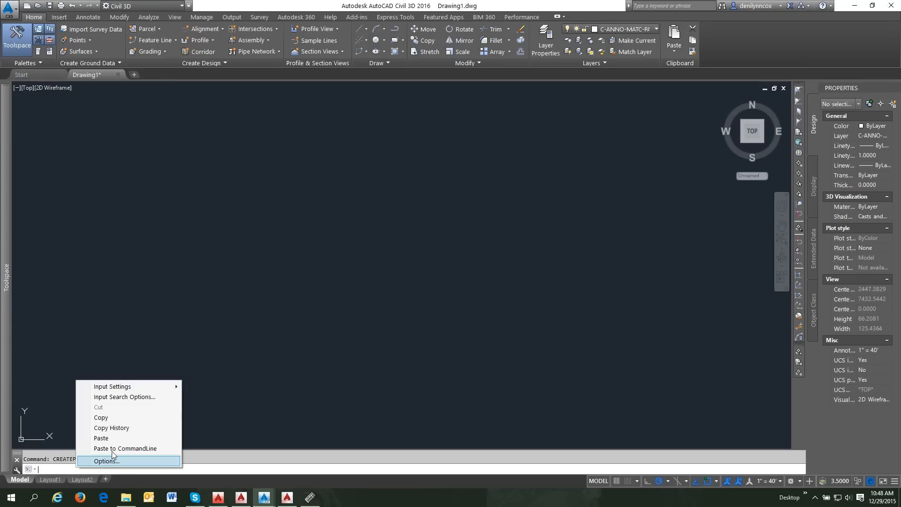
key(Escape)
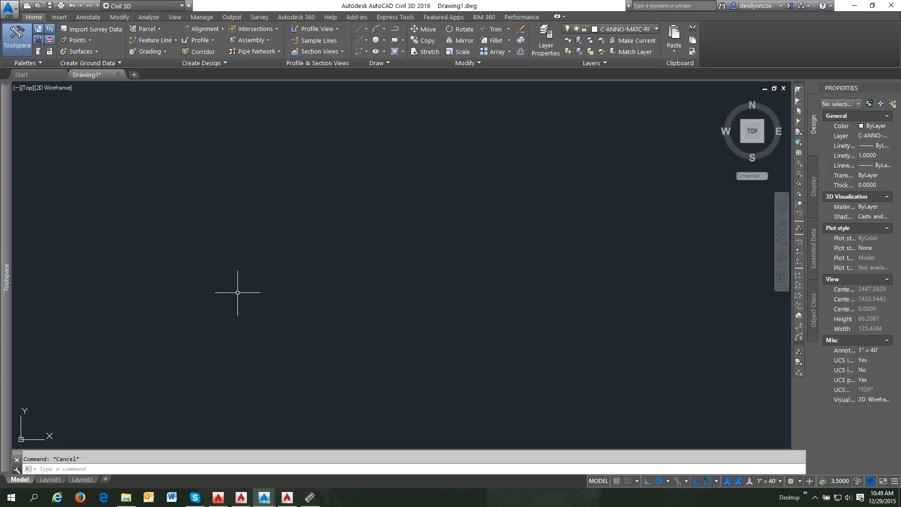
click(854, 6)
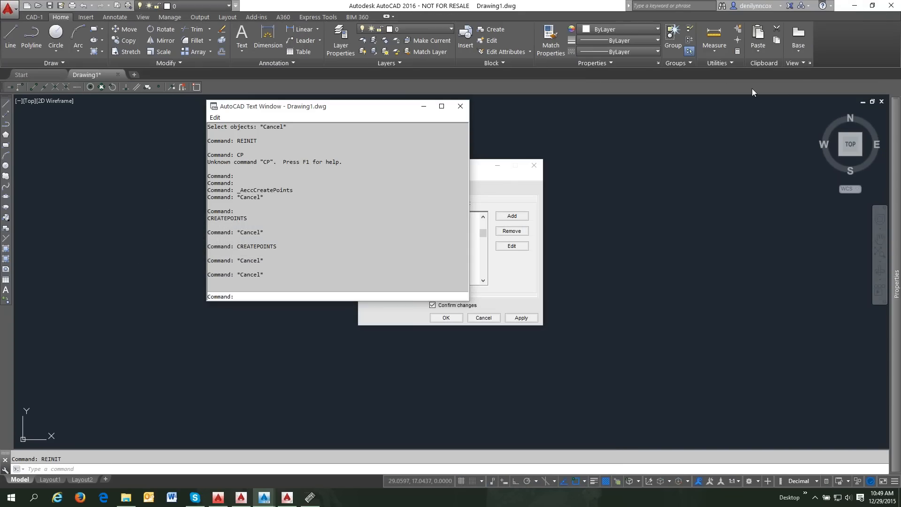
- Close the Text Window, cancel the Alias Editor without saving, and close the crash dialog
click(461, 107)
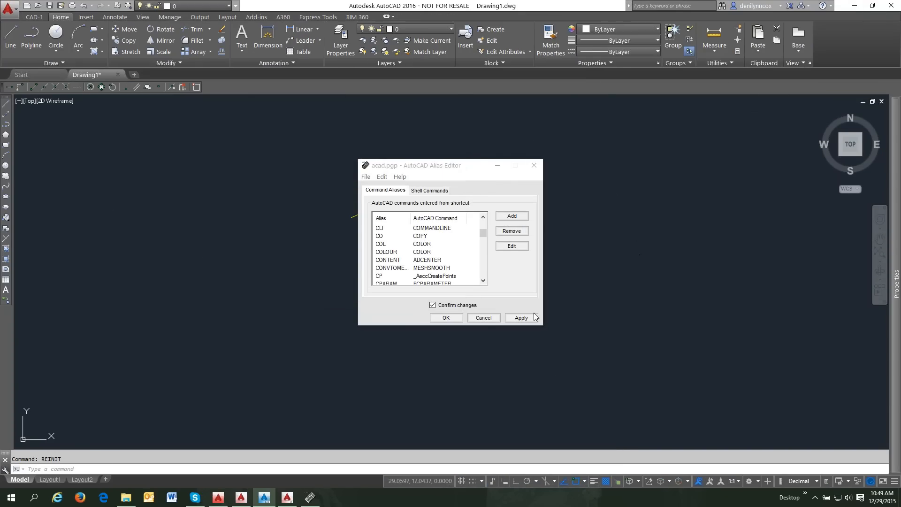
click(484, 319)
click(491, 285)
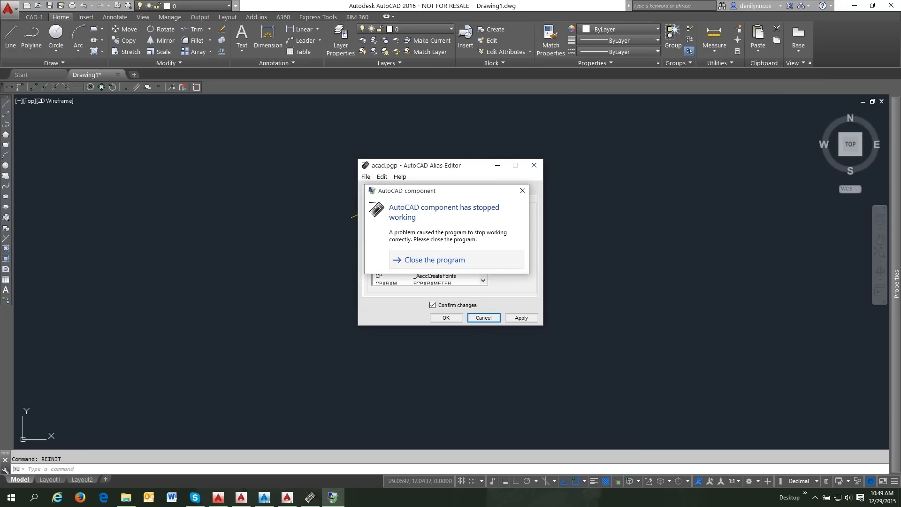
click(449, 260)
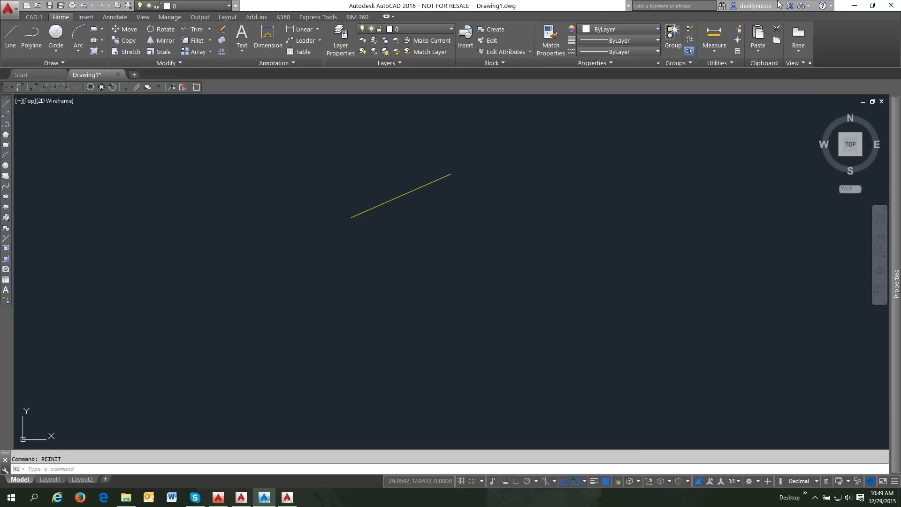
- Check Help > About showing AutoCAD 2016 SP1, then open Options with OP
click(831, 6)
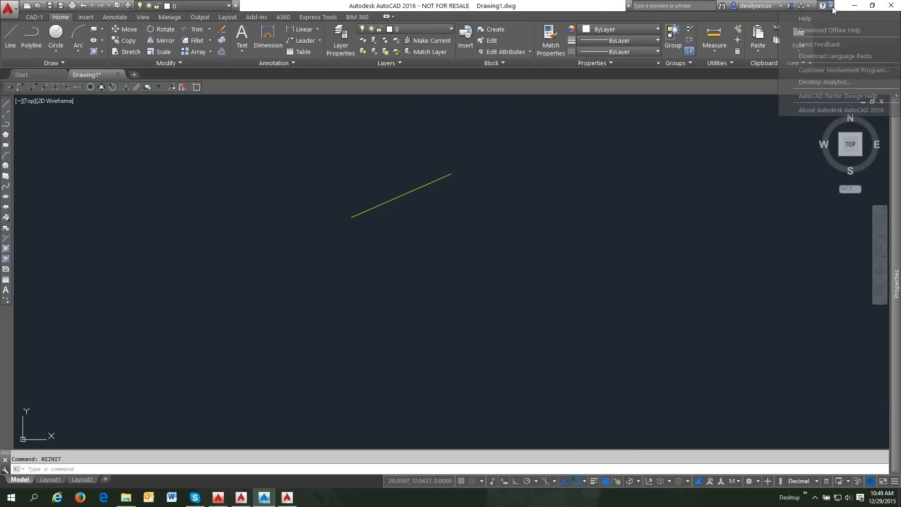
click(825, 109)
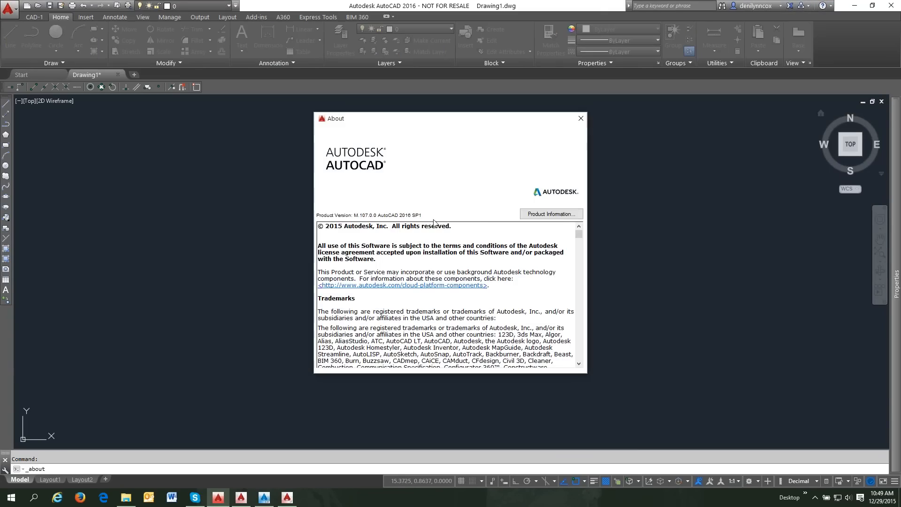
click(582, 118)
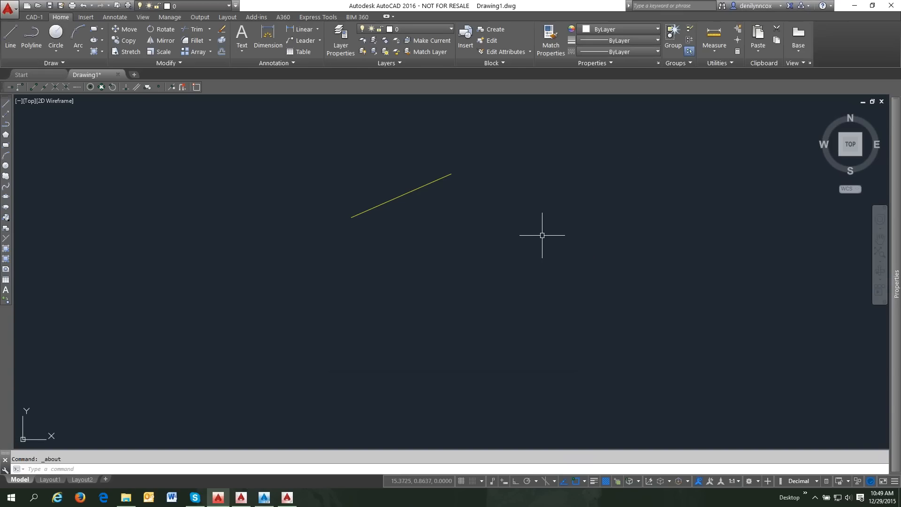
text(OP)
key(Return)
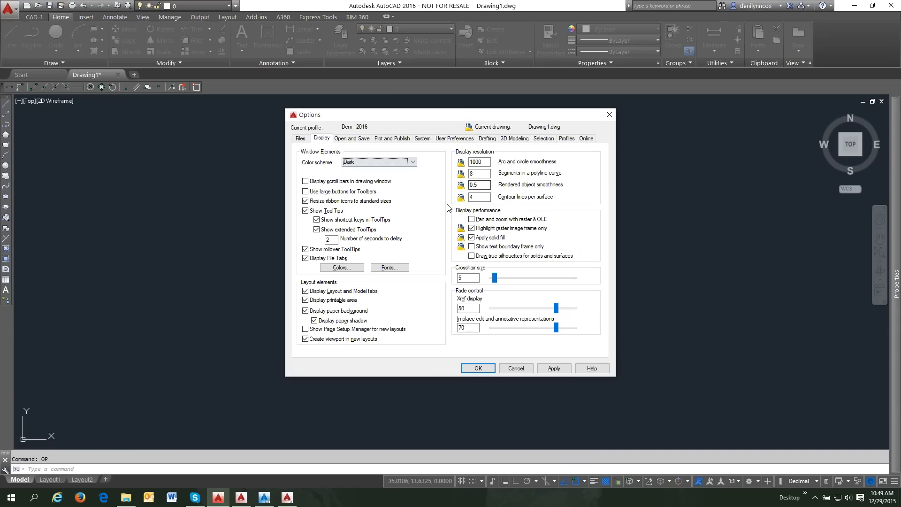
- On the Profiles tab, make 'AutoCAD 2014 - English Unnamed Profile' current and confirm resetting it to defaults
click(567, 139)
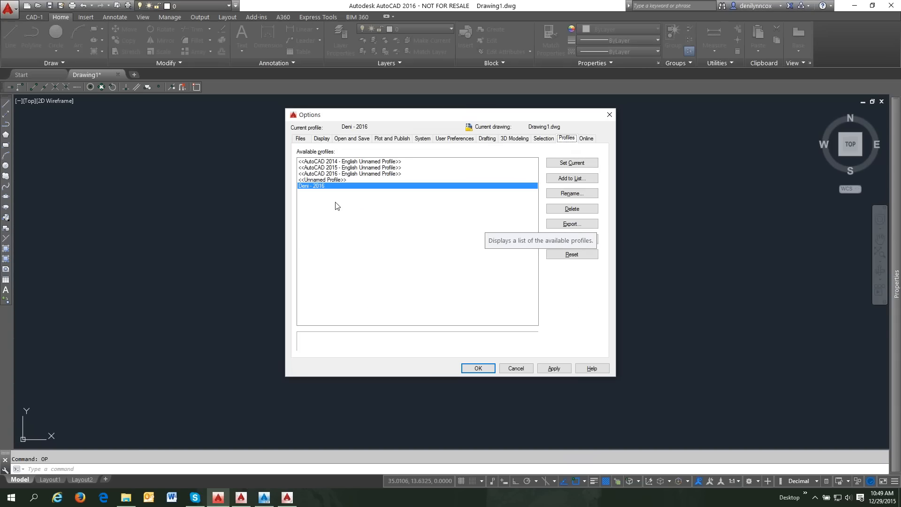
click(341, 162)
double_click(341, 162)
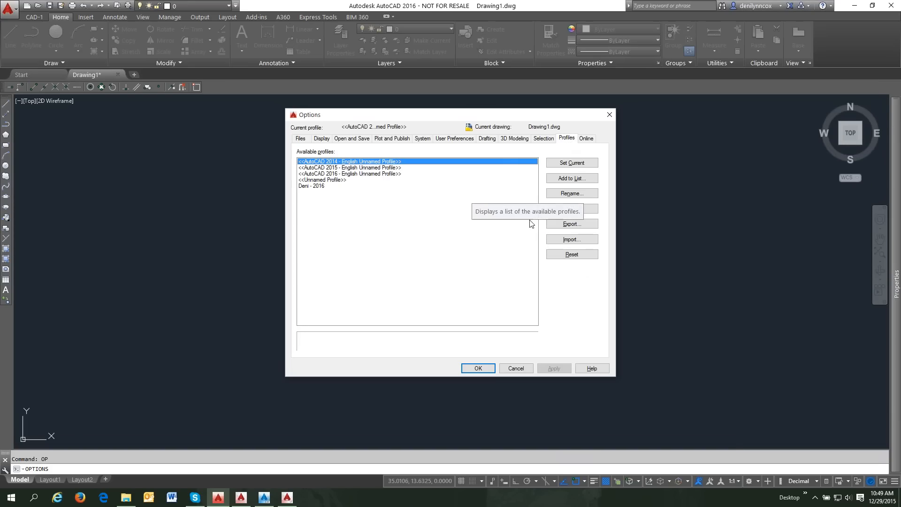
click(573, 255)
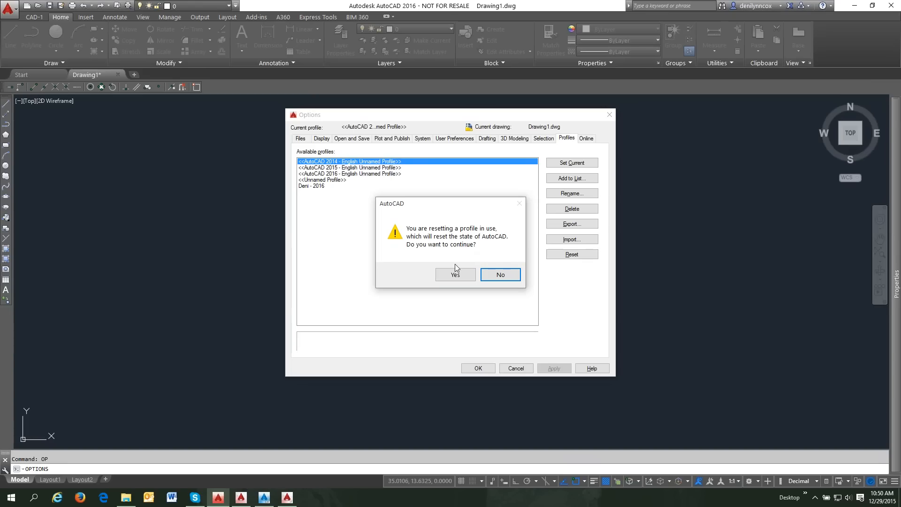
click(456, 276)
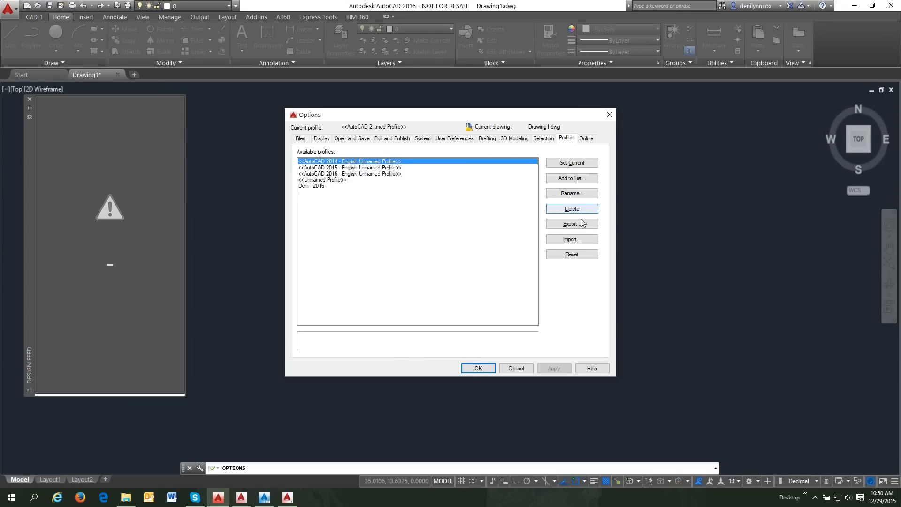
- Rename the current profile to 'Original Profile', then show the Start menu's All apps list
click(573, 194)
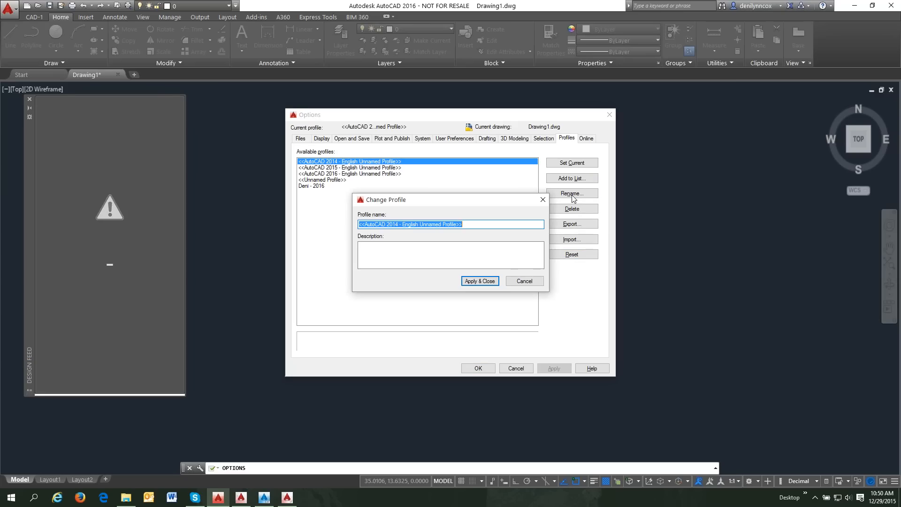
text(Original P)
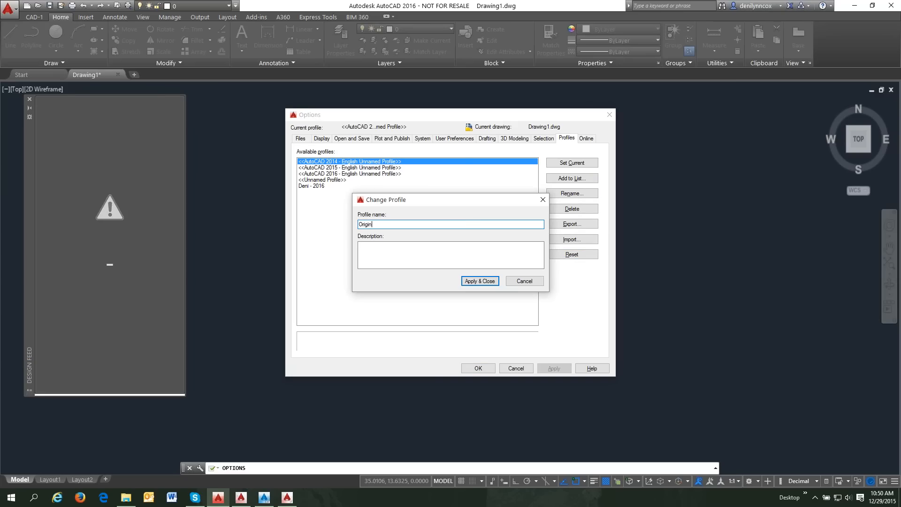
text(file)
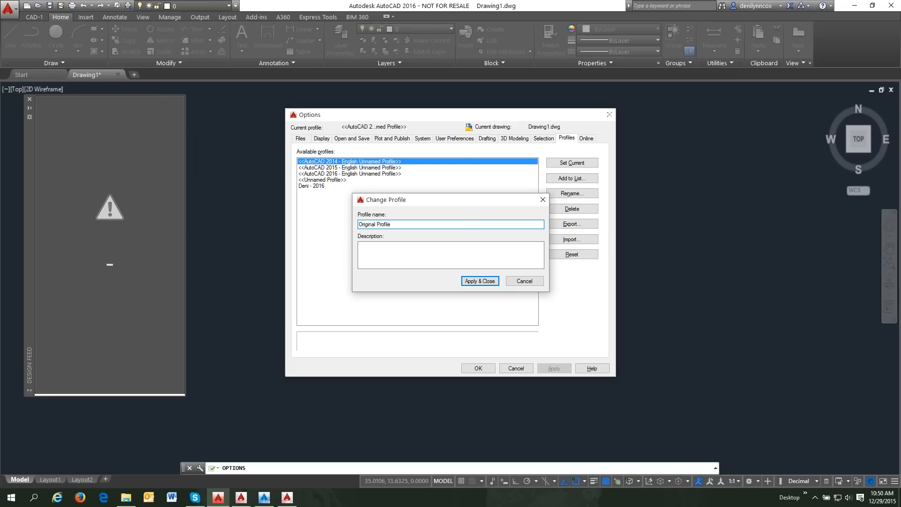
key(Return)
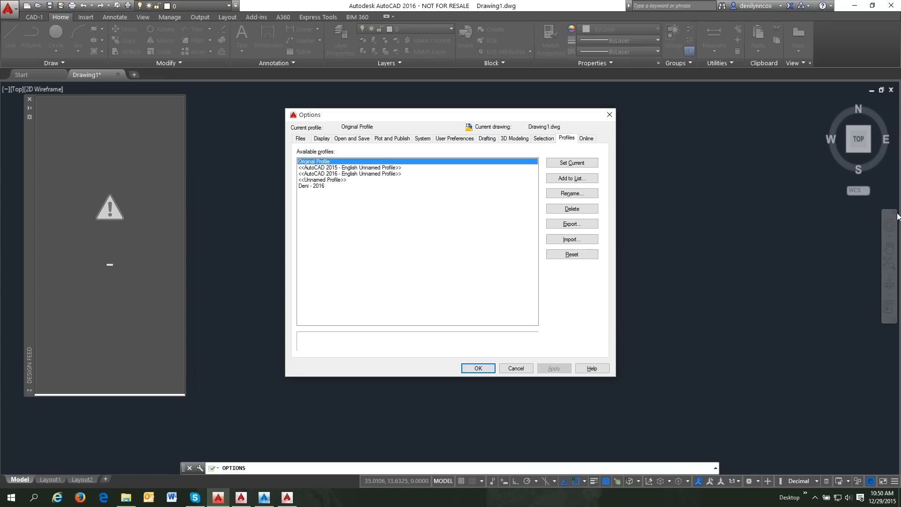
click(14, 501)
click(24, 478)
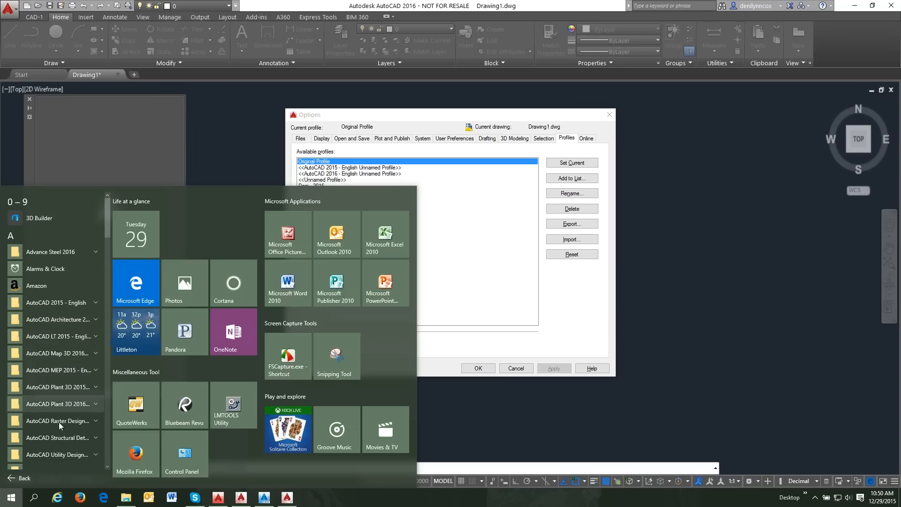
- Search Windows for 'rese' from the Start menu, then dismiss the search results
click(34, 498)
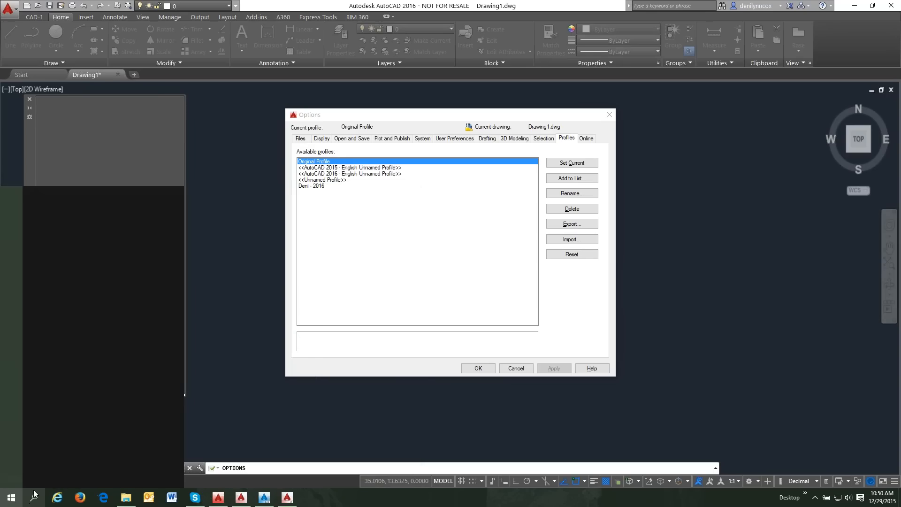
key(super)
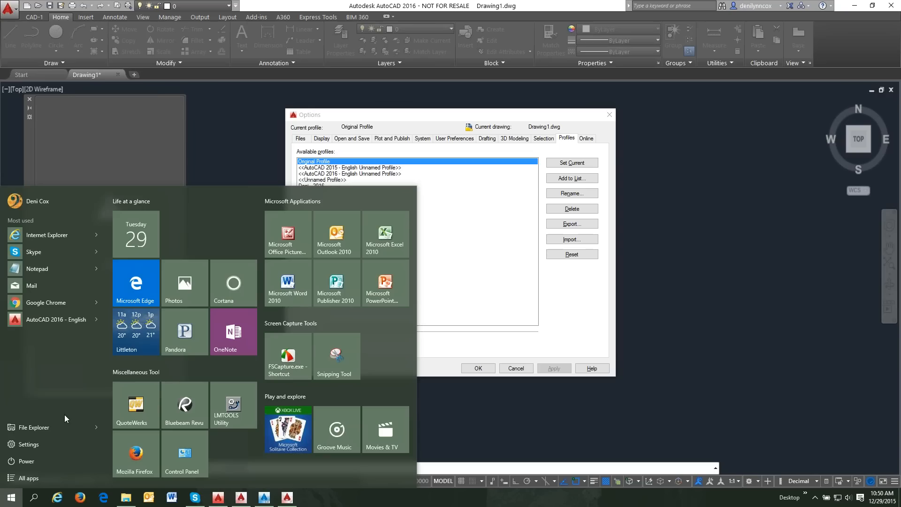
key(Escape)
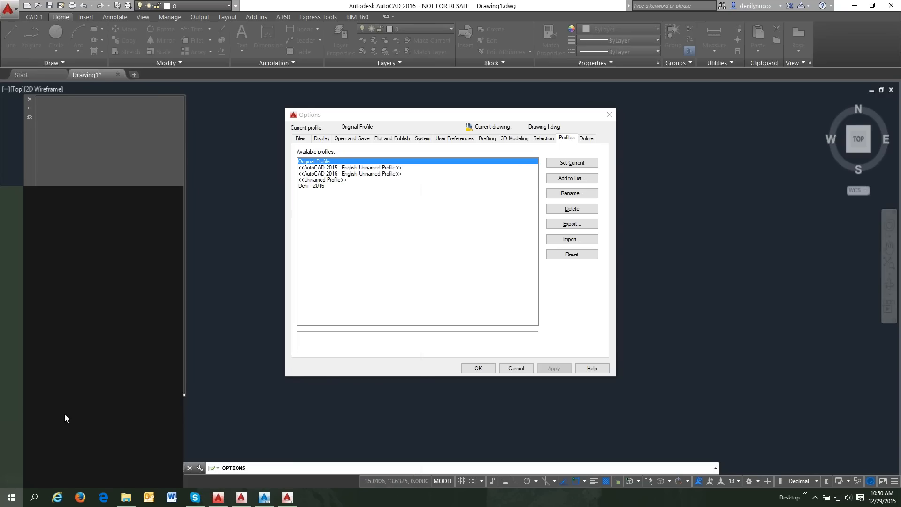
text(rese)
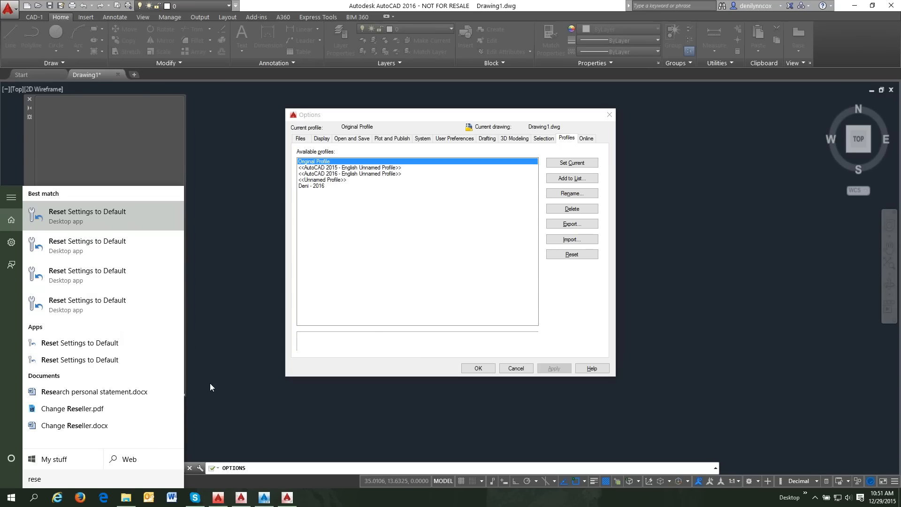
click(221, 346)
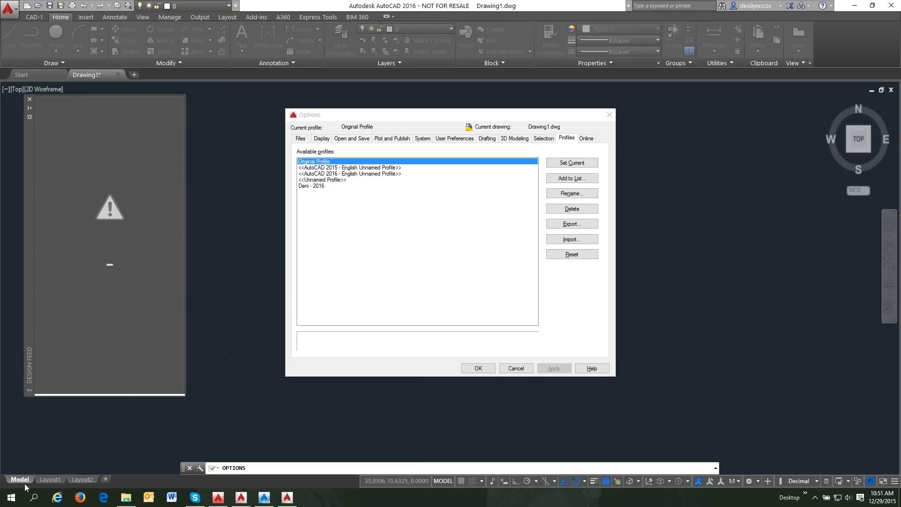
- Browse the Start menu's All apps list and expand the AutoCAD 2015 - English folder
click(11, 498)
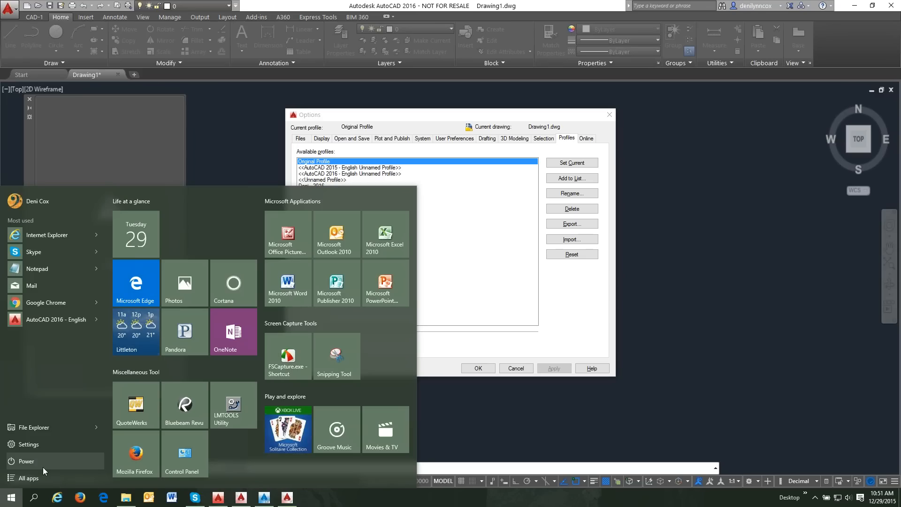
click(39, 478)
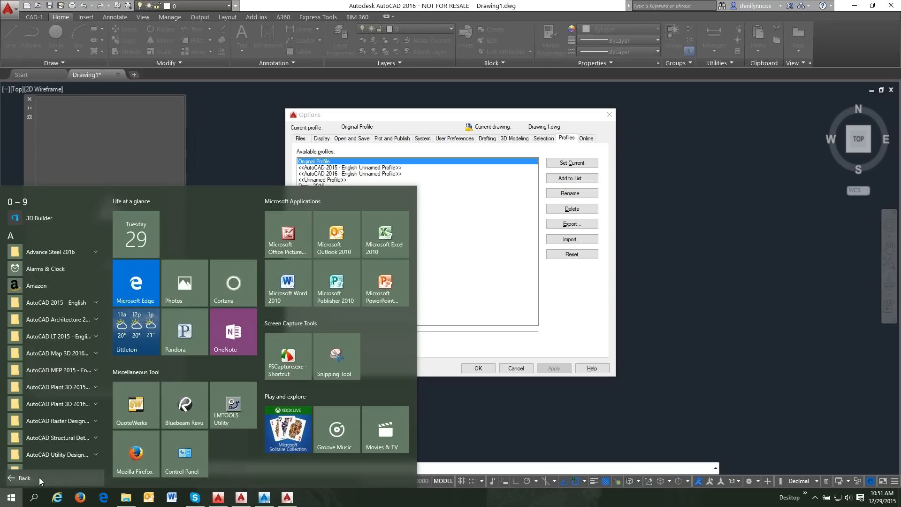
click(95, 303)
scroll(75, 381, down, 3)
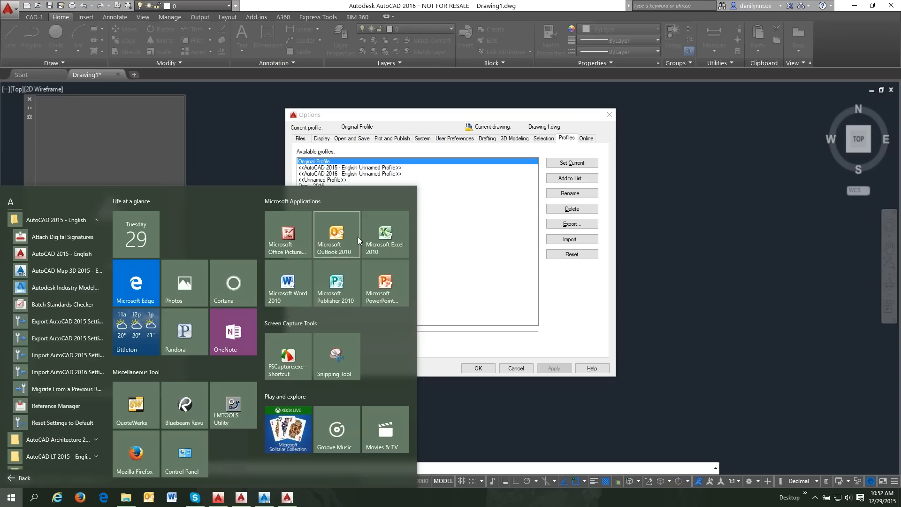
- Close the Start menu, refocus AutoCAD's Options dialog, and switch to Internet Explorer
click(486, 213)
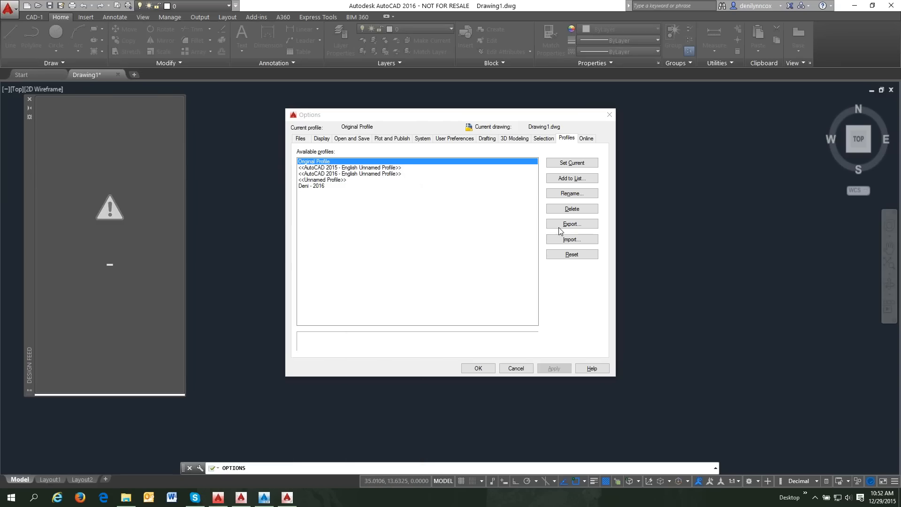
click(30, 97)
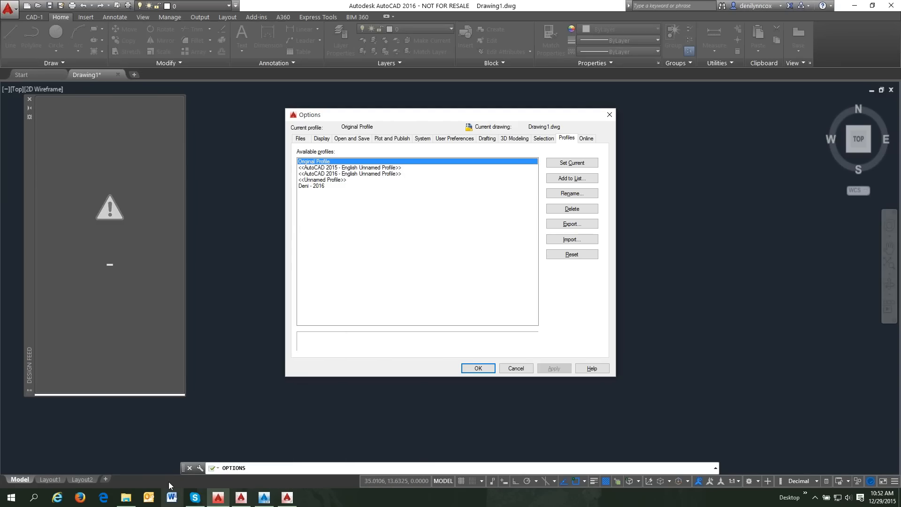
click(60, 499)
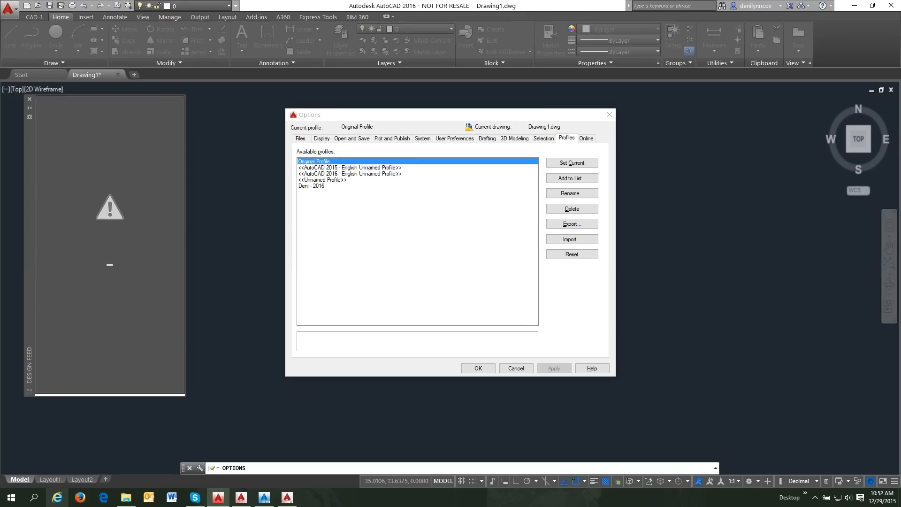
- Load cad-1.com in Internet Explorer and maximize the browser window
click(116, 17)
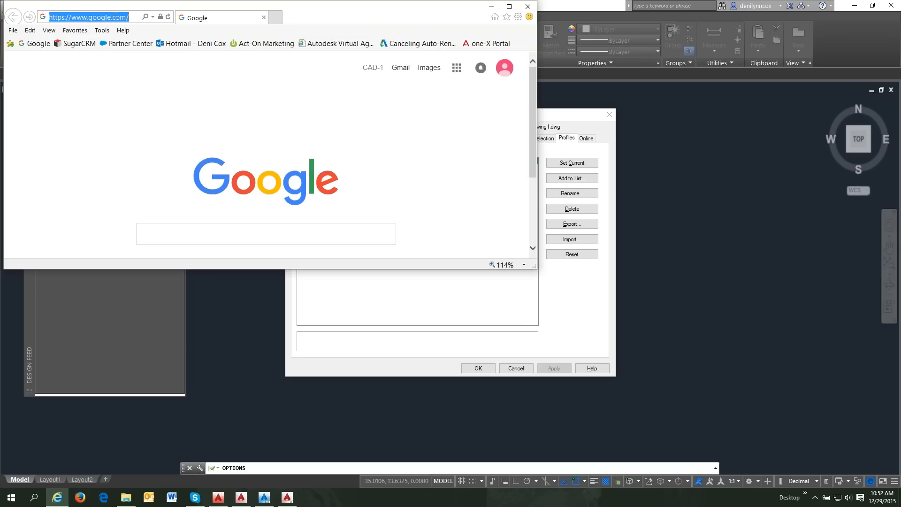
text(cad-1.com/)
key(Return)
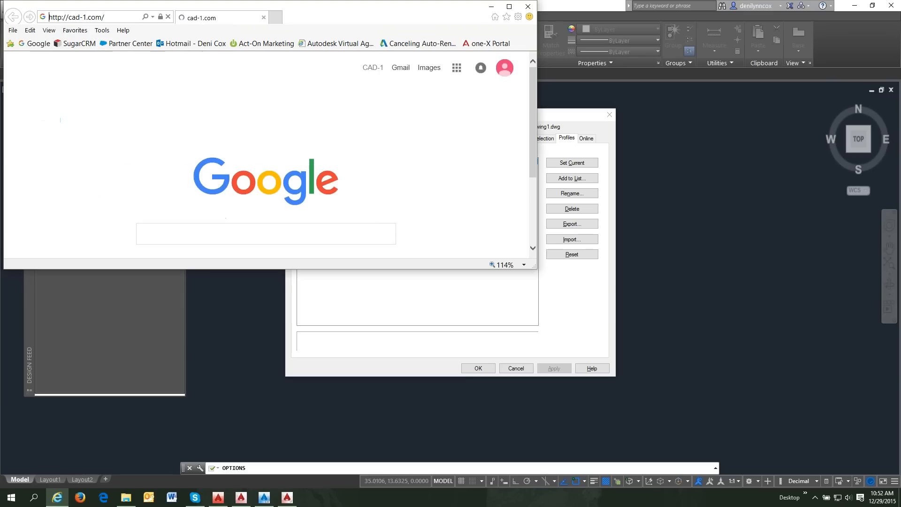
drag(536, 267, 778, 375)
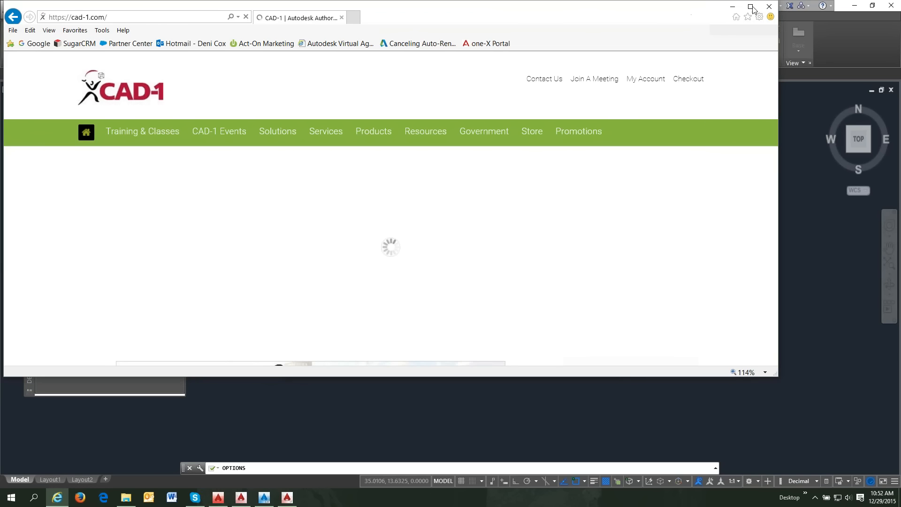
click(751, 7)
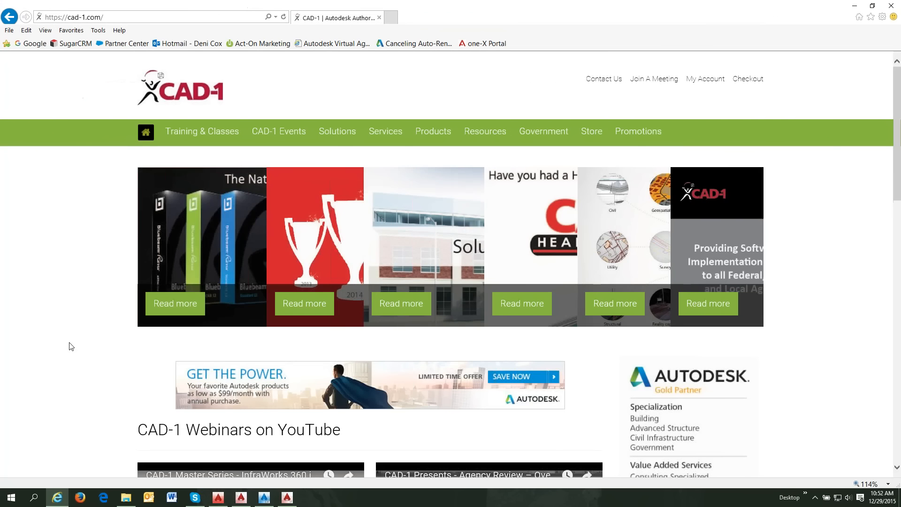
- Glance at the Webinars page, return home, and play the InfraWorks 360 Master Series webinar
scroll(72, 347, down, 1)
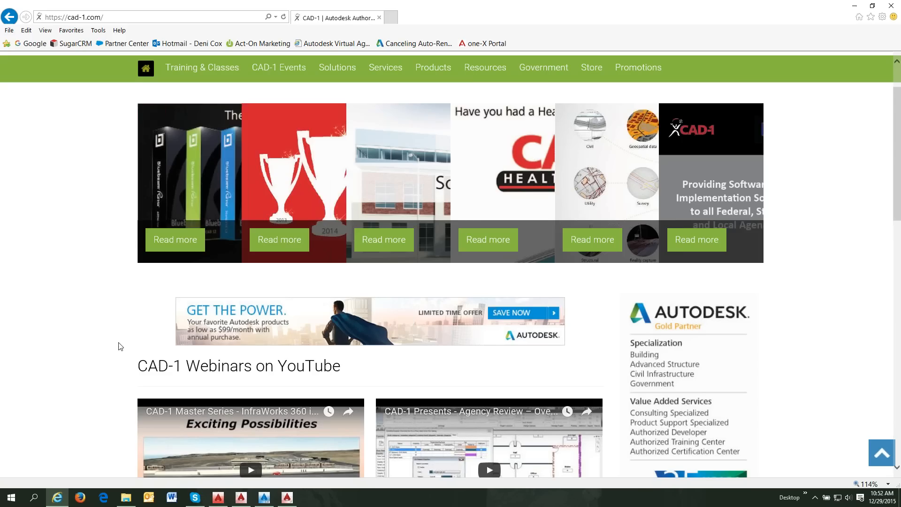
mouse_move(359, 75)
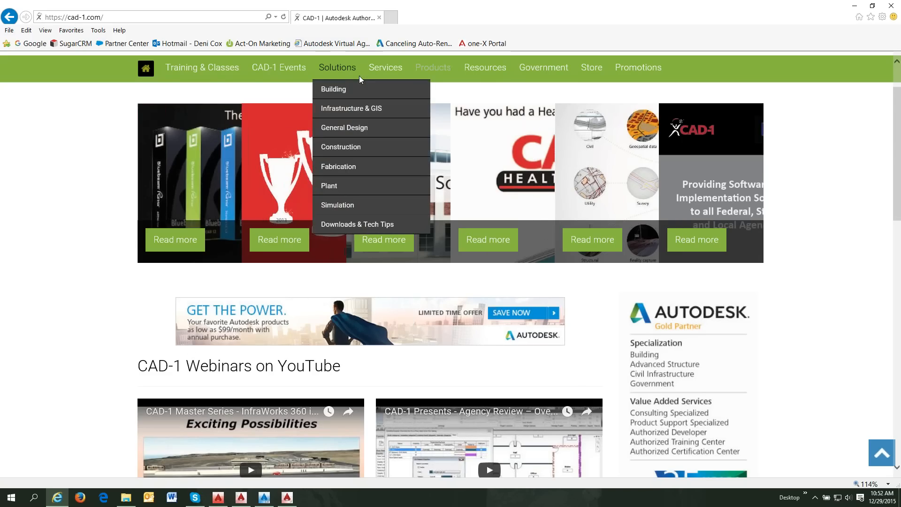
mouse_move(277, 72)
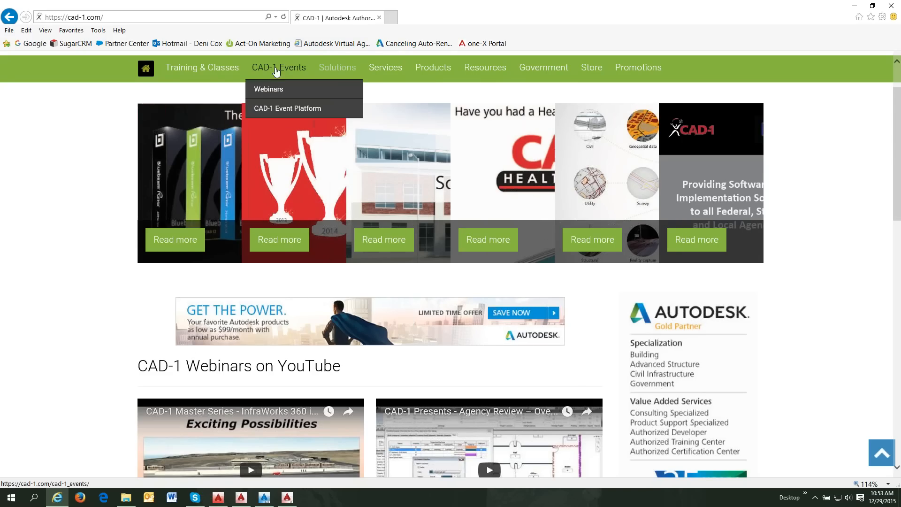
click(270, 90)
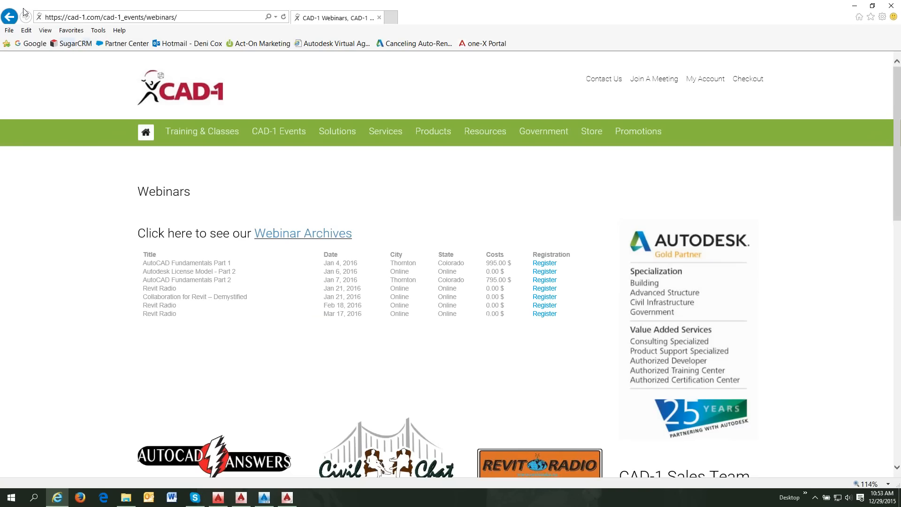
click(9, 17)
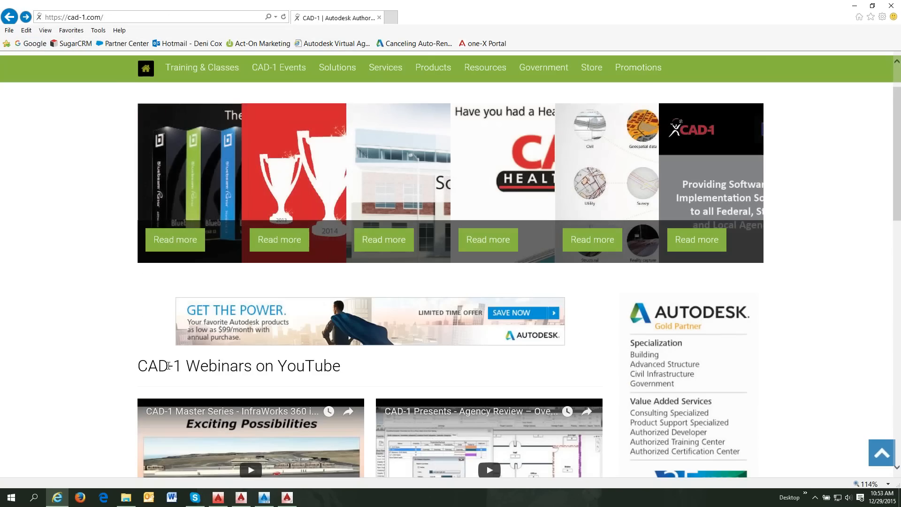
scroll(219, 383, down, 3)
scroll(215, 390, down, 2)
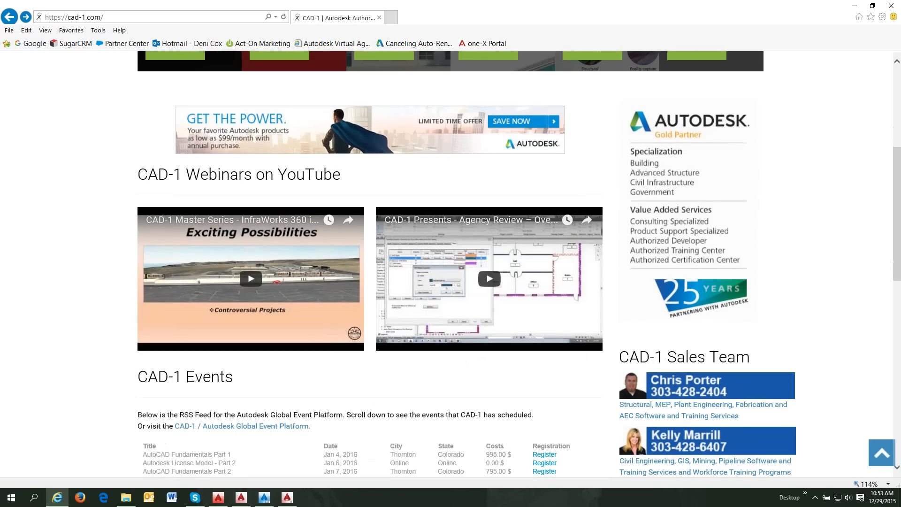
click(292, 260)
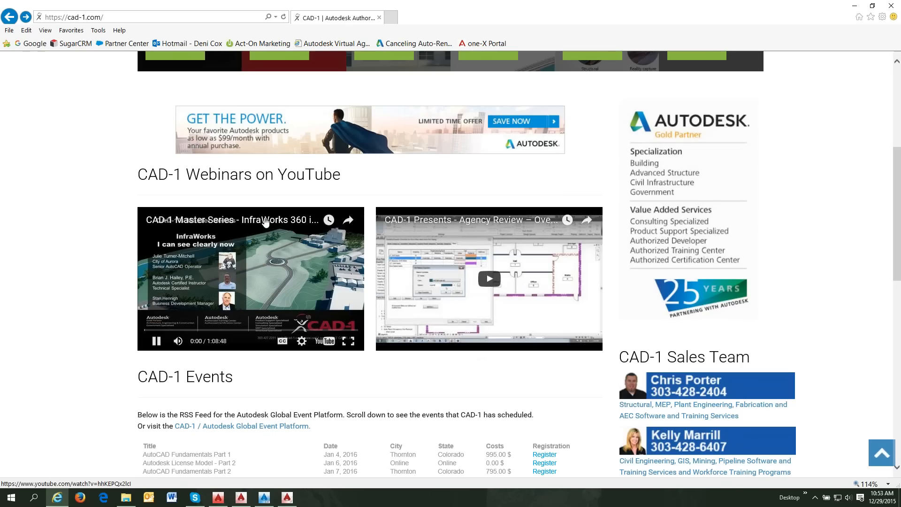
- Pause the embedded webinar, open it on YouTube, and go to the CAD1Webinars channel page
click(157, 343)
click(325, 341)
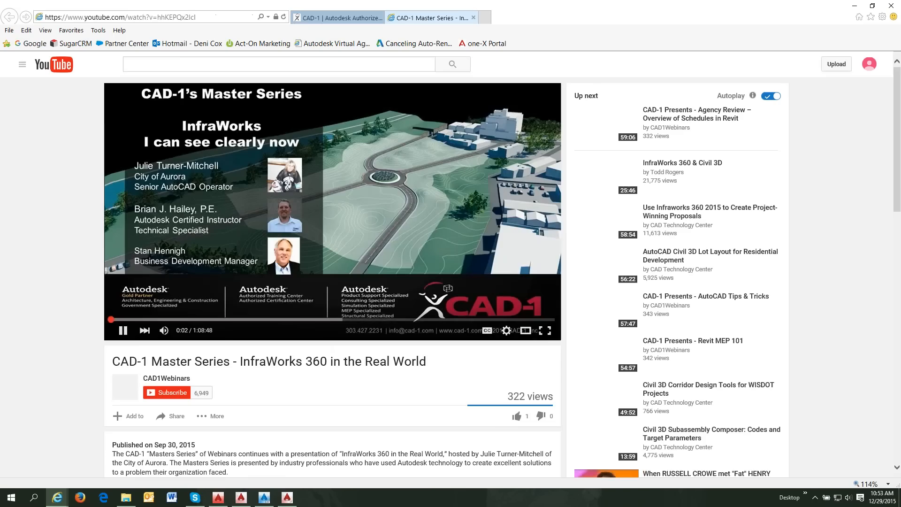
click(177, 379)
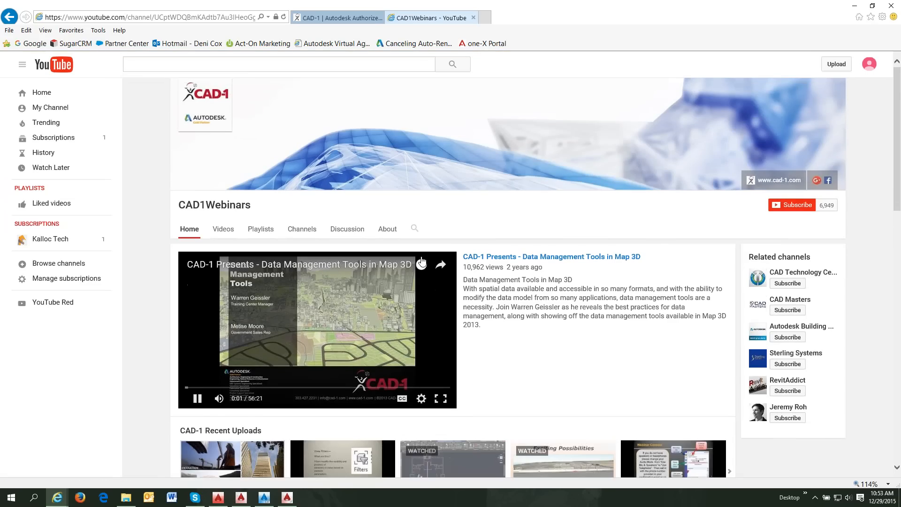
scroll(469, 360, down, 3)
scroll(470, 360, up, 2)
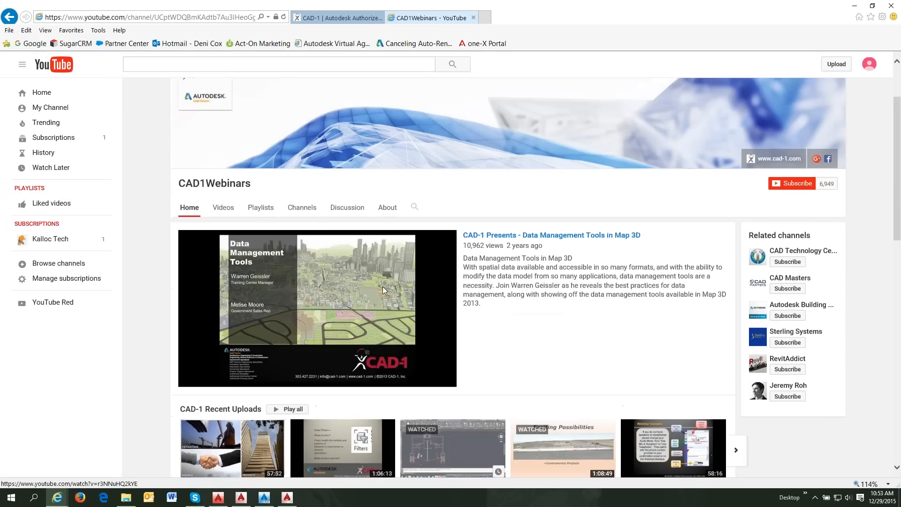
scroll(277, 206, up, 1)
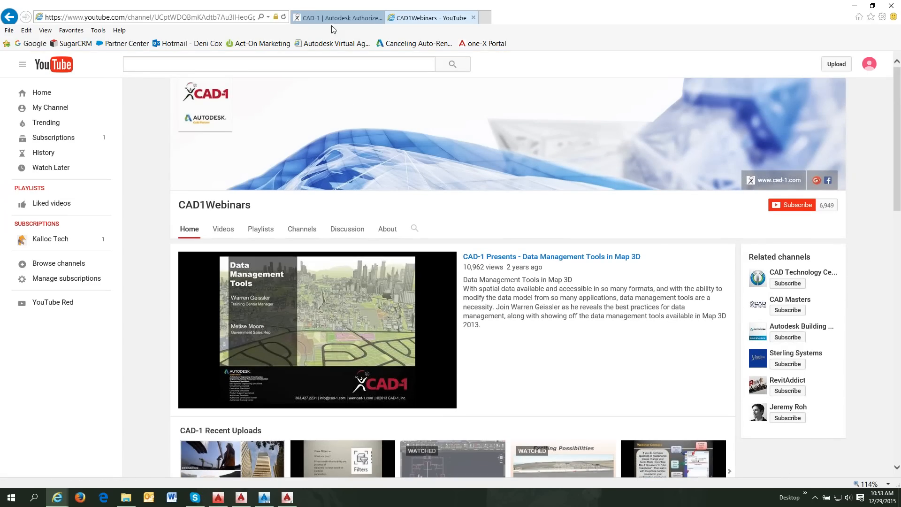
- Close the YouTube tab, open CAD-1 Events > Webinars, and minimize Internet Explorer
click(474, 18)
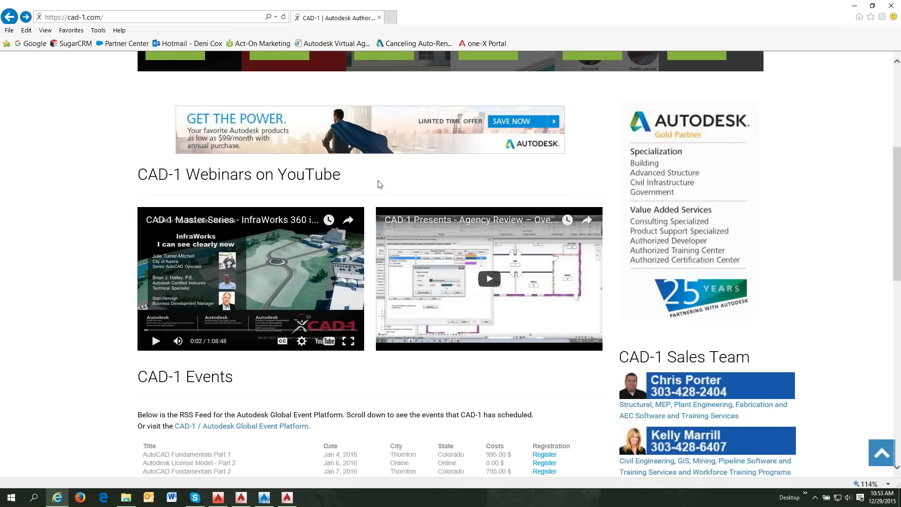
scroll(152, 332, up, 5)
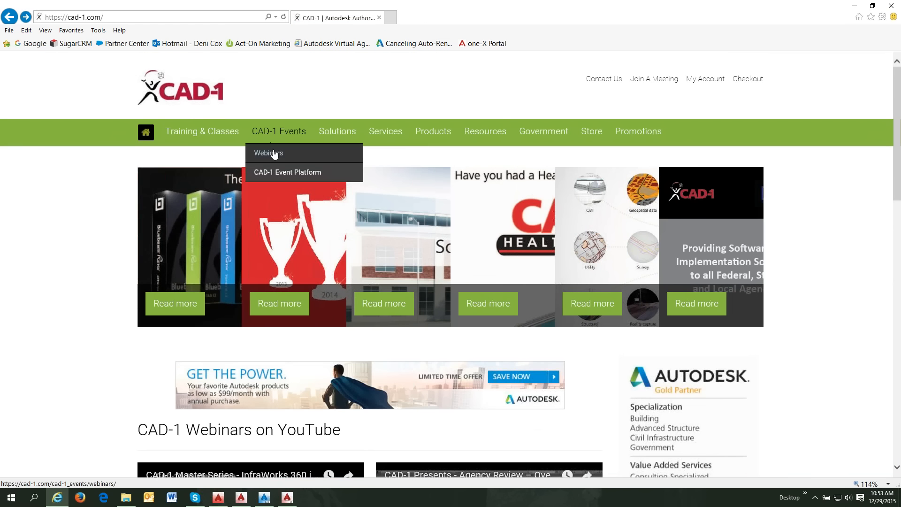
click(275, 155)
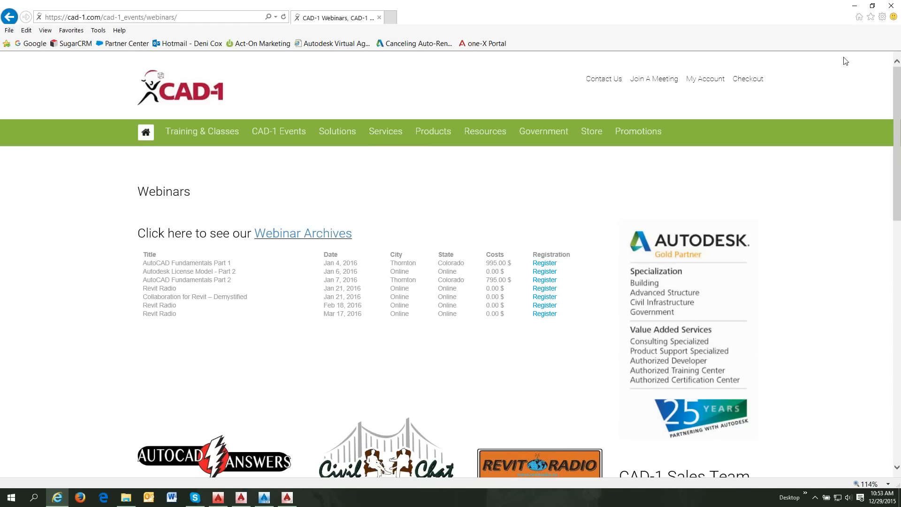
click(855, 7)
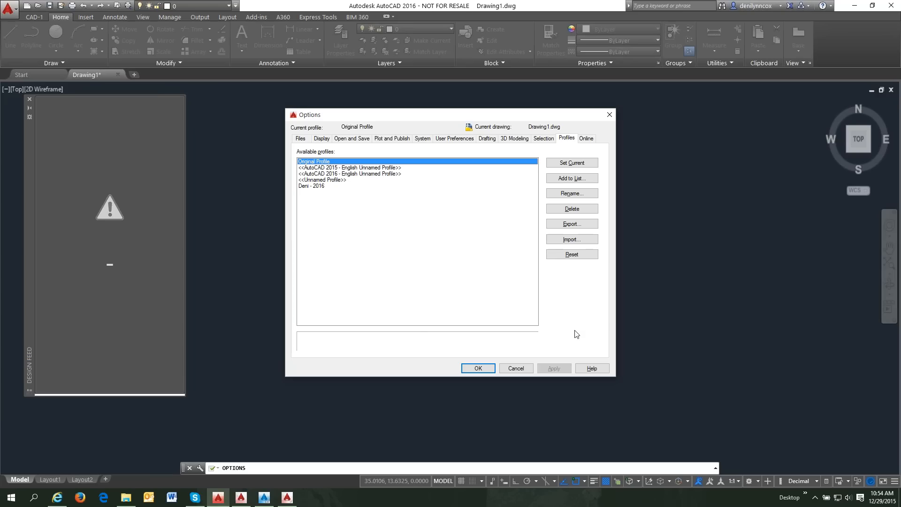
- Close AutoCAD's Options dialog and the Design Feed palette
click(609, 115)
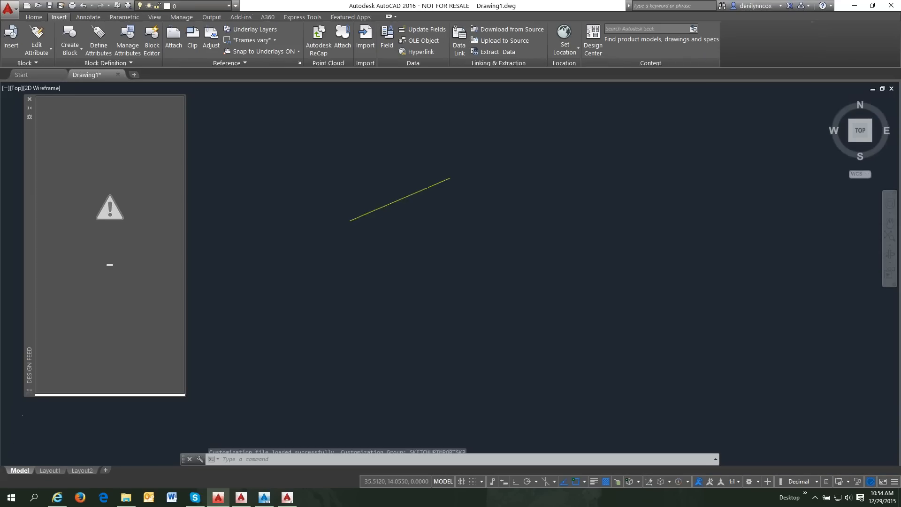
click(30, 99)
- Open the Customize User Interface editor with CUI, then move and enlarge its window
text(cui)
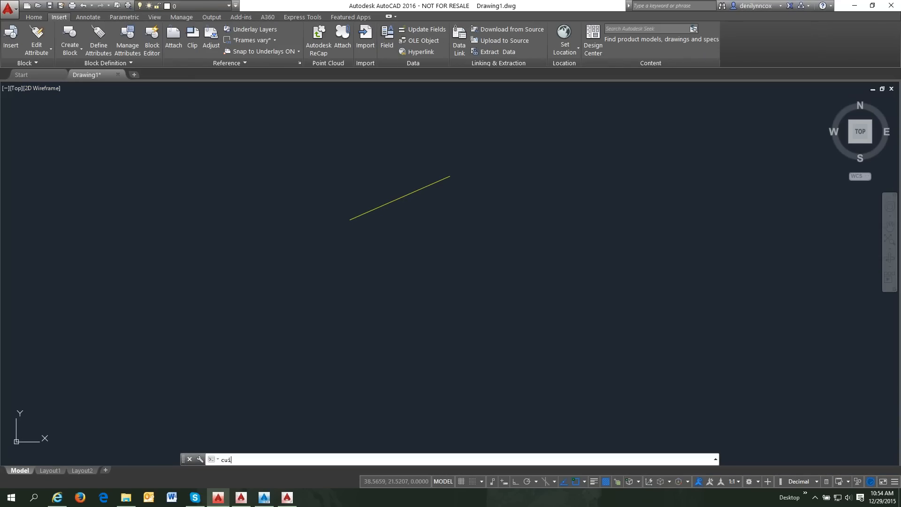
key(Return)
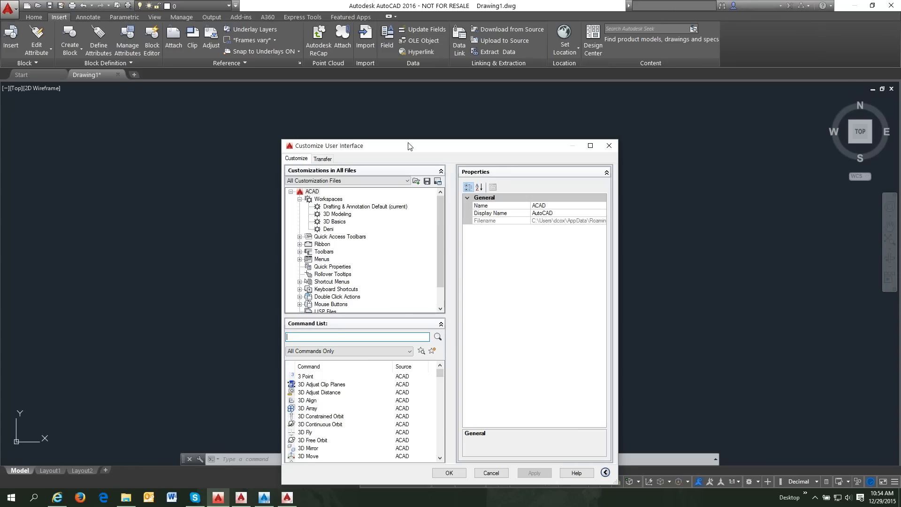
drag(408, 145, 321, 33)
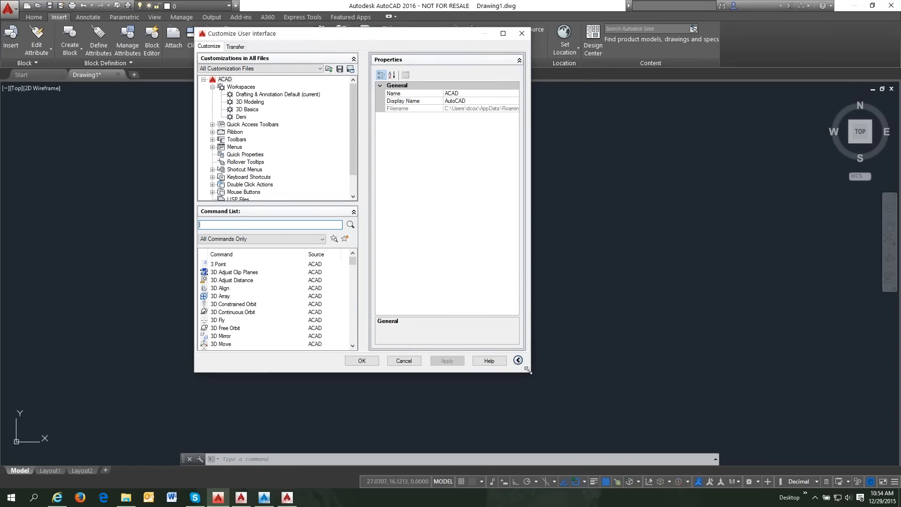
drag(528, 371, 722, 395)
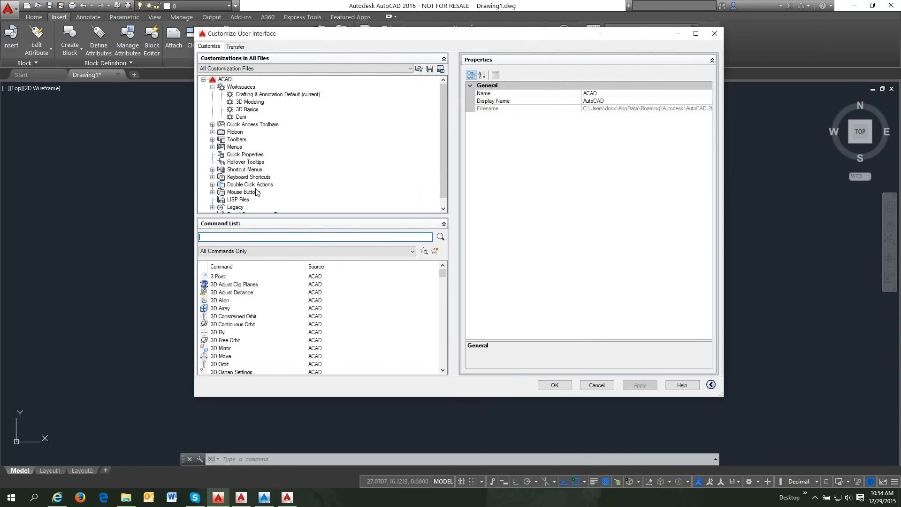
- Add the Draw and Modify toolbars to the Deni workspace and apply the changes with OK
click(241, 117)
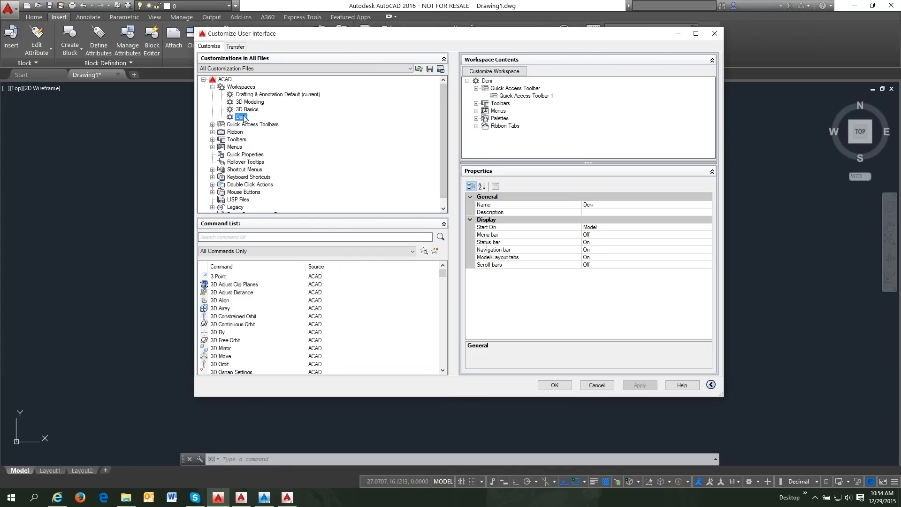
click(499, 73)
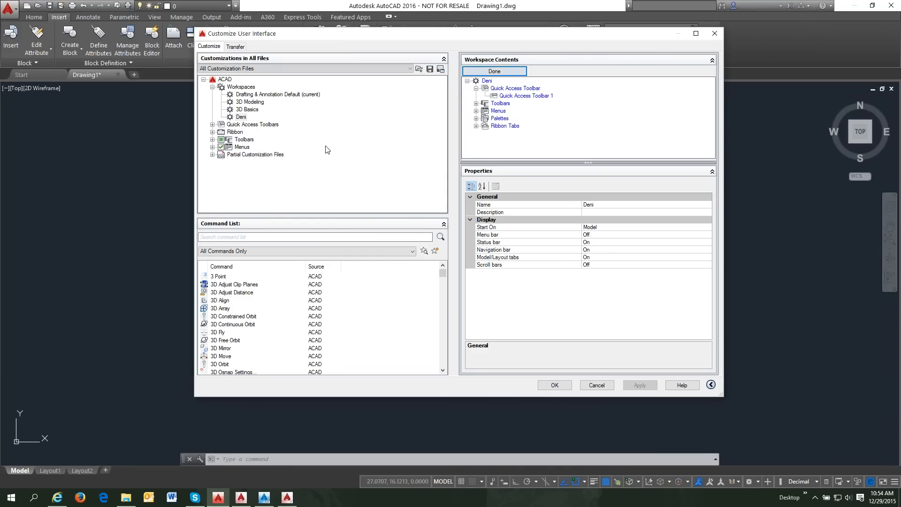
click(212, 140)
click(230, 110)
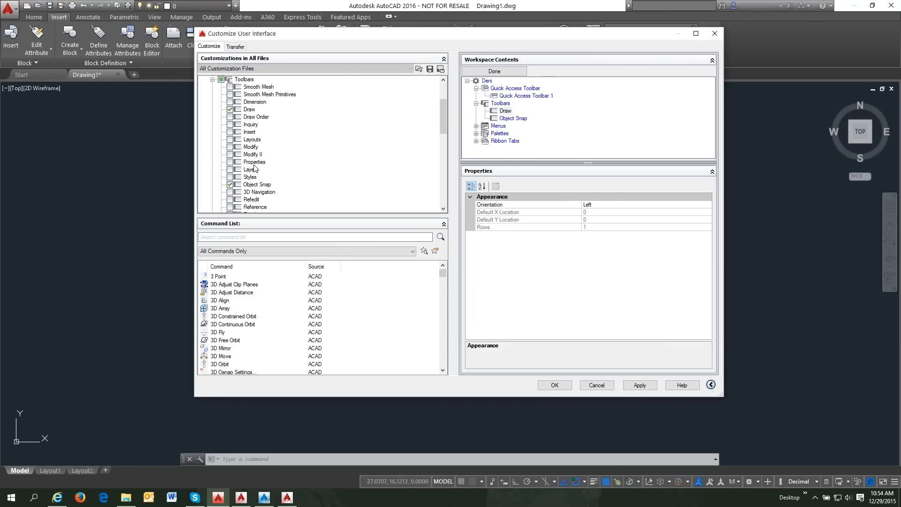
click(230, 147)
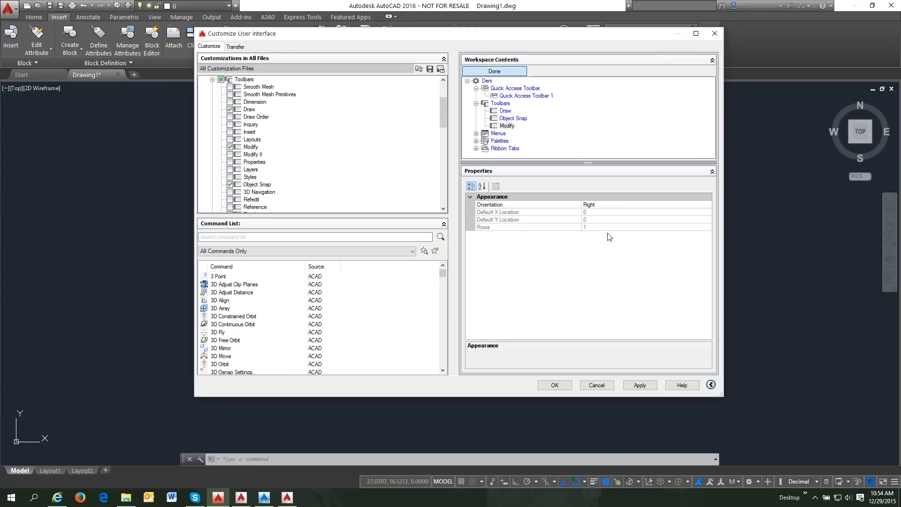
click(635, 384)
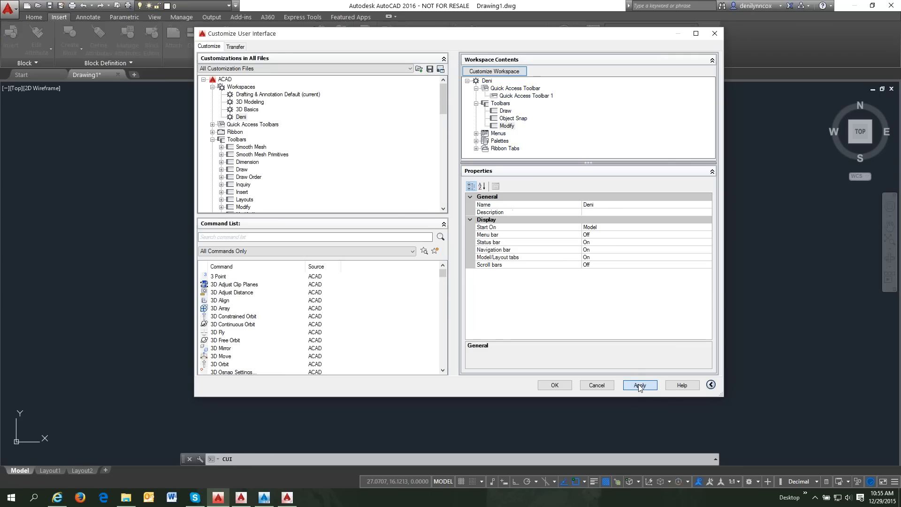
click(566, 388)
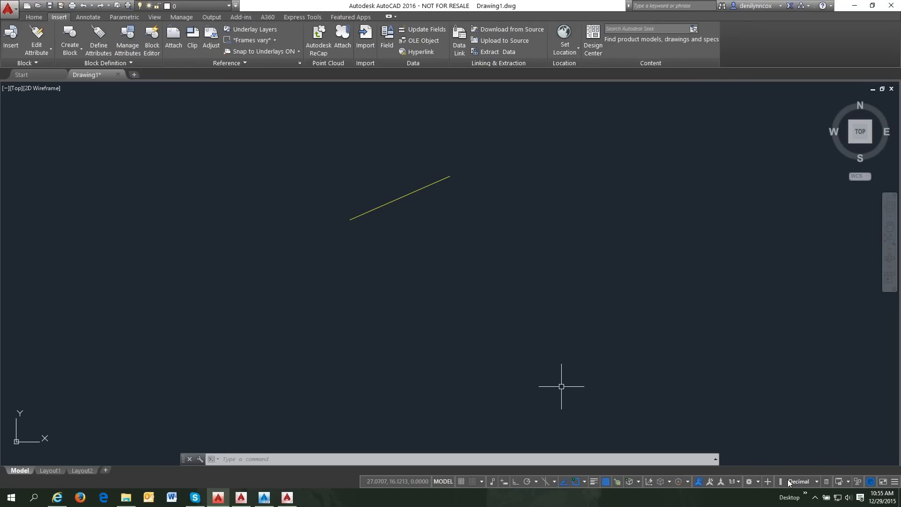
- Switch the current workspace to Deni from the status bar's workspace gear
click(759, 483)
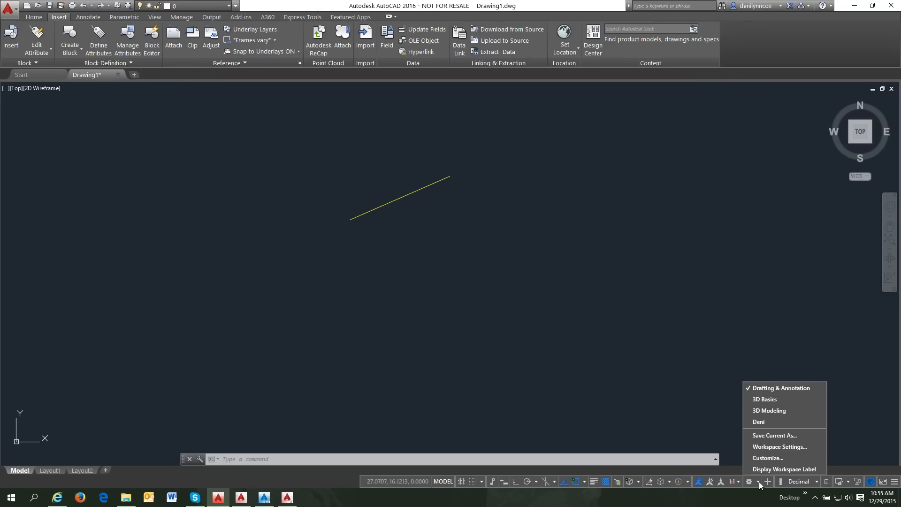
click(757, 414)
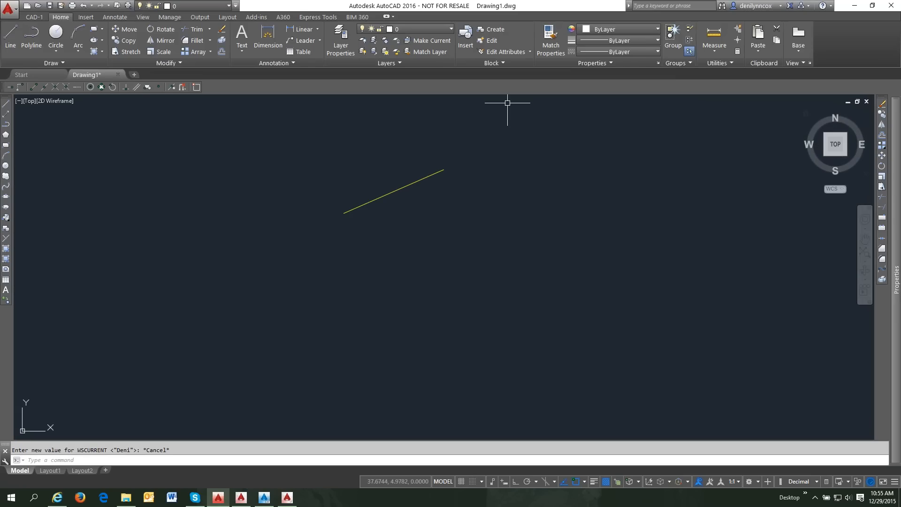
- Show the classic menu bar and check the Tools > Toolbars > AutoCAD list
click(235, 5)
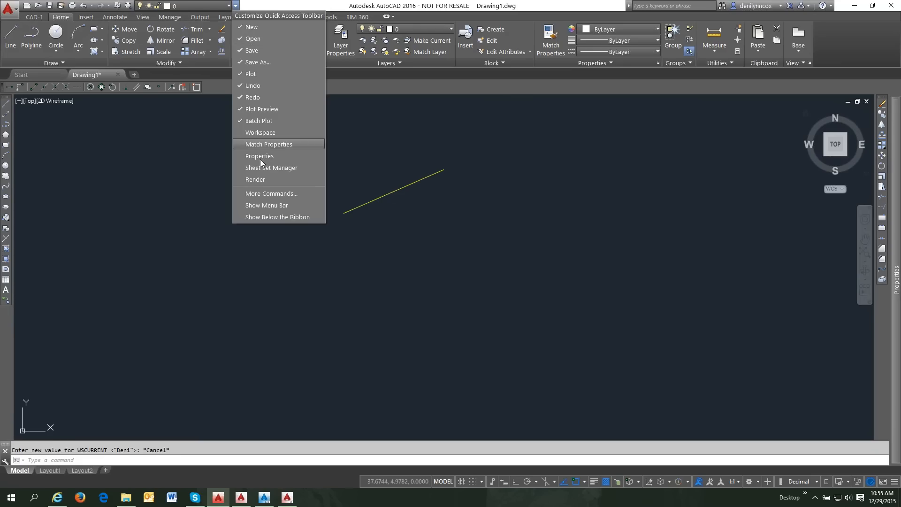
click(269, 205)
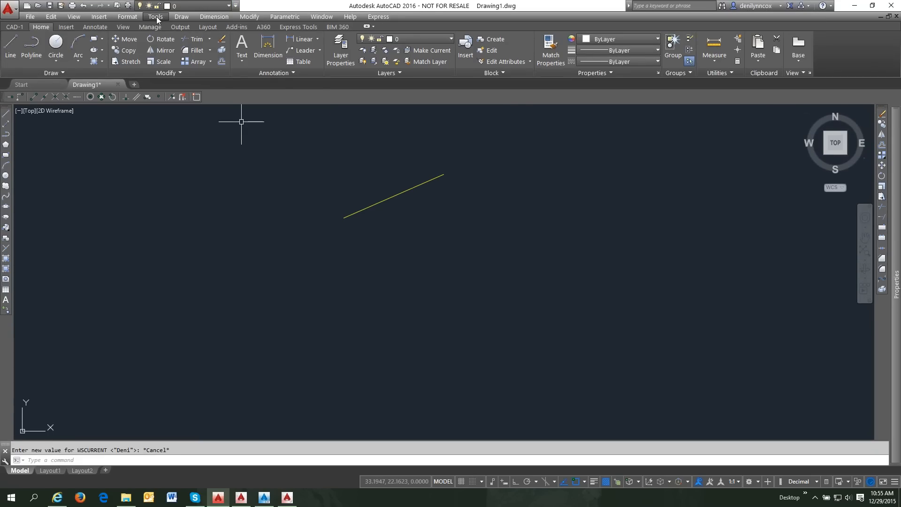
click(158, 17)
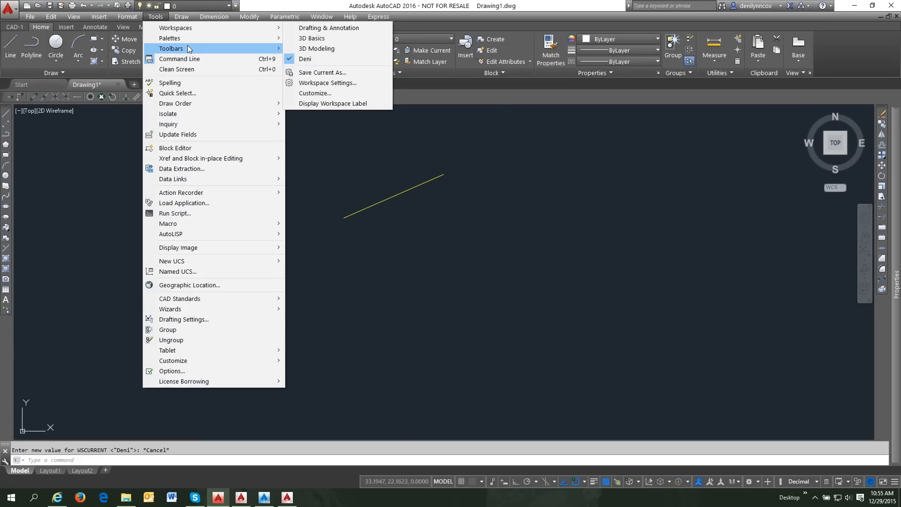
mouse_move(196, 35)
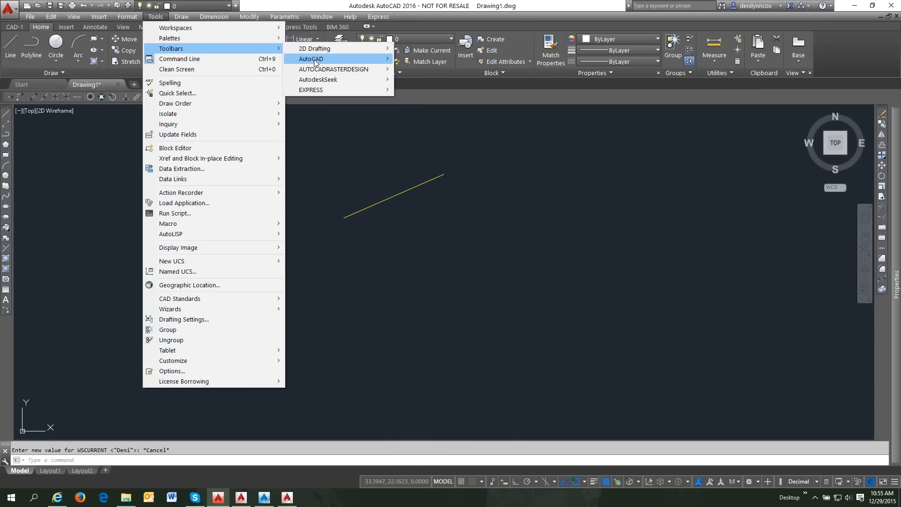
mouse_move(317, 61)
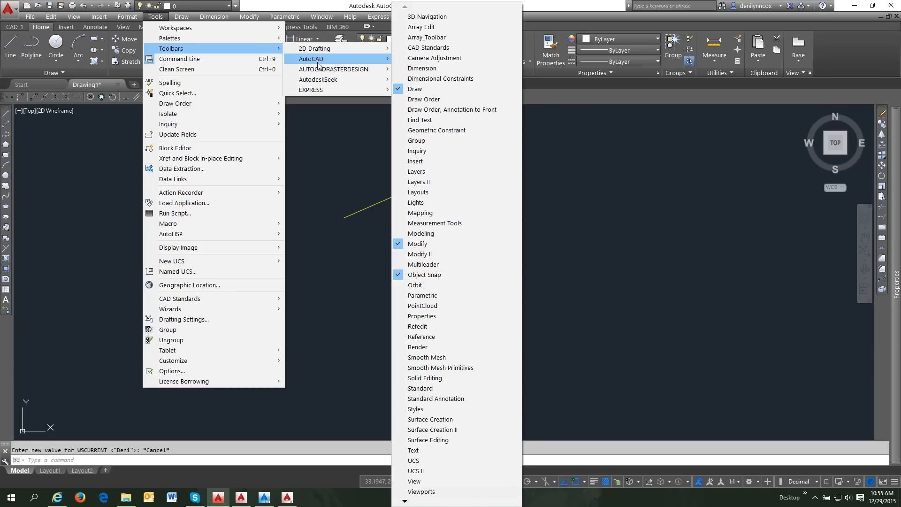
click(530, 97)
key(Escape)
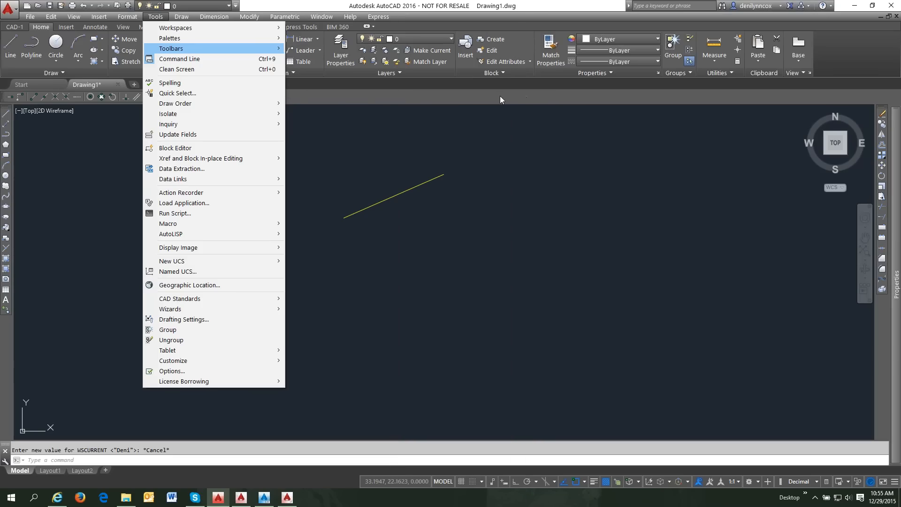
key(Escape)
- Review the toolbar right-click list of available toolbars, then dismiss it
right_click(350, 96)
mouse_move(379, 114)
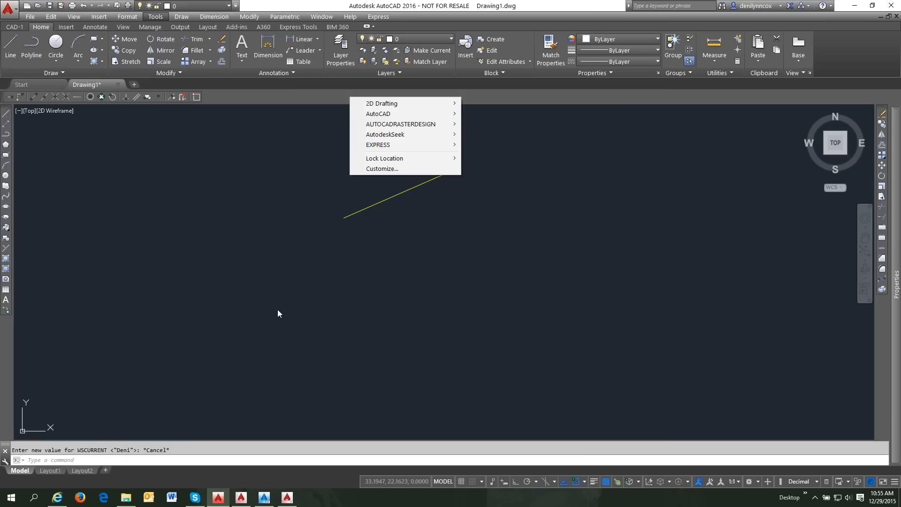
click(278, 310)
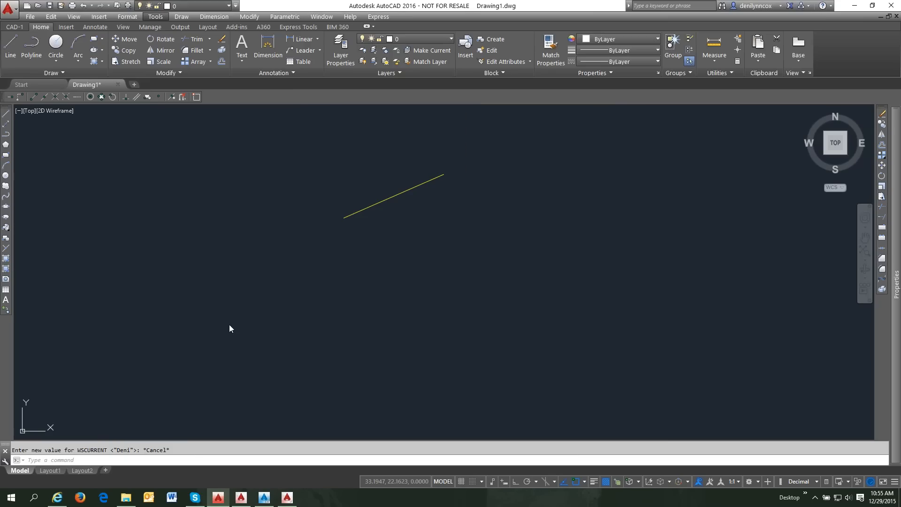
click(257, 319)
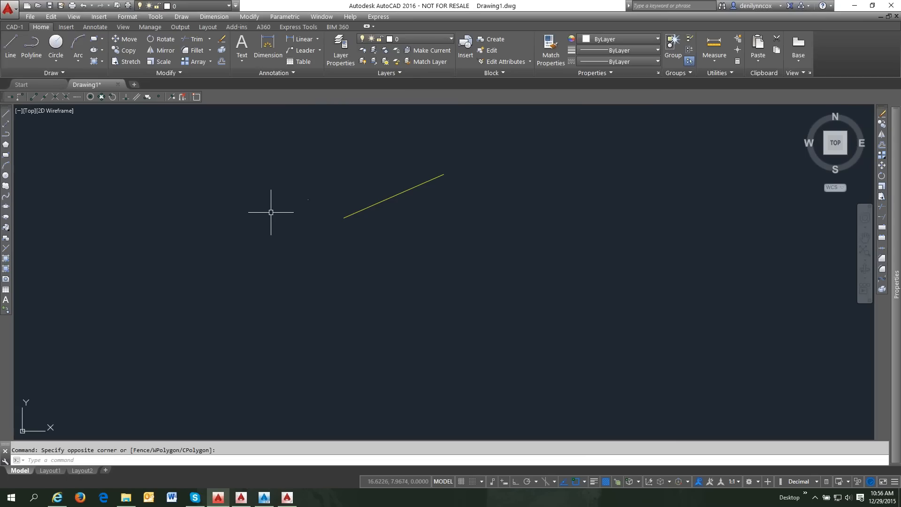
text(cui)
key(Return)
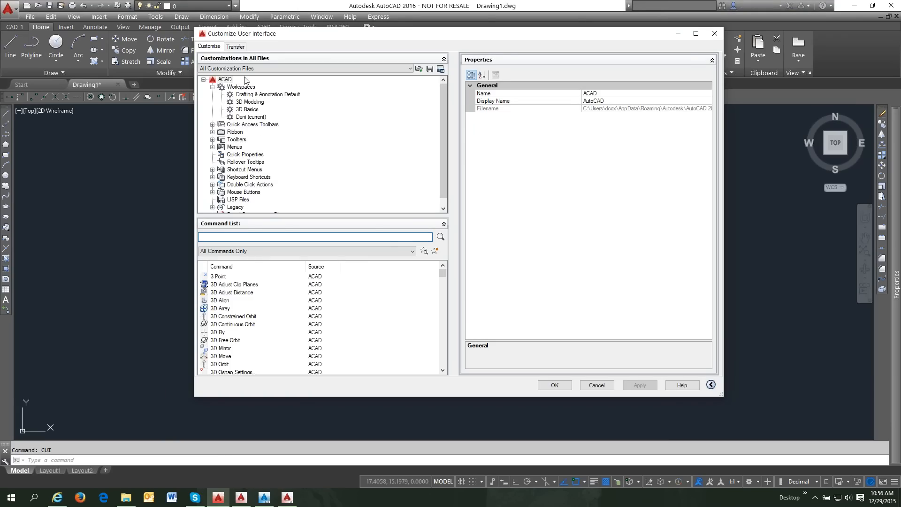
click(250, 117)
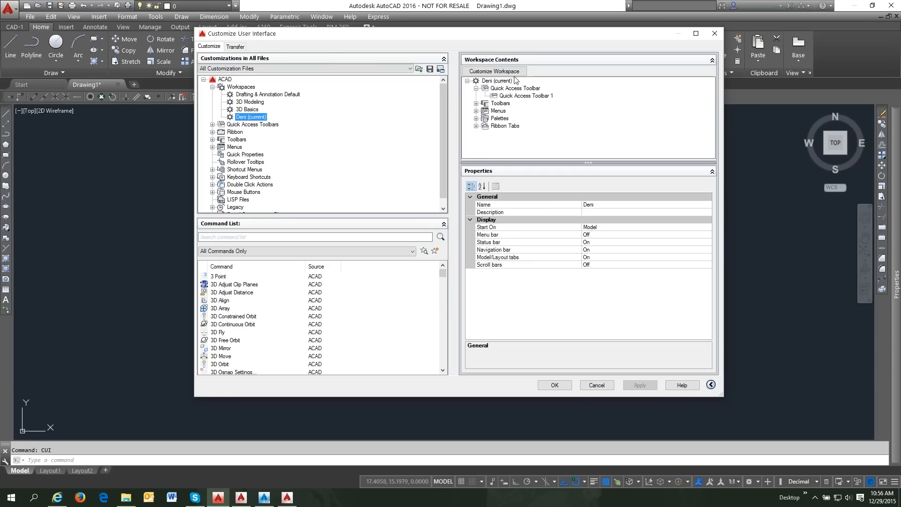
click(495, 71)
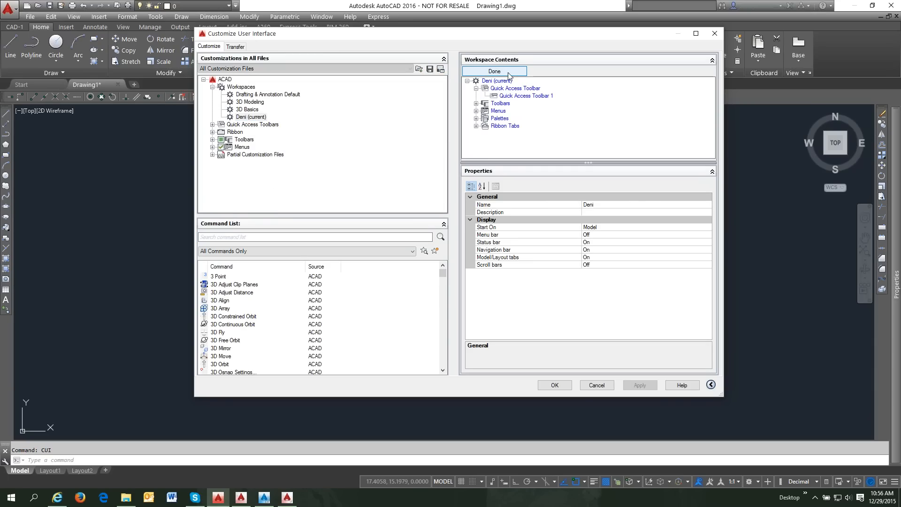
click(212, 140)
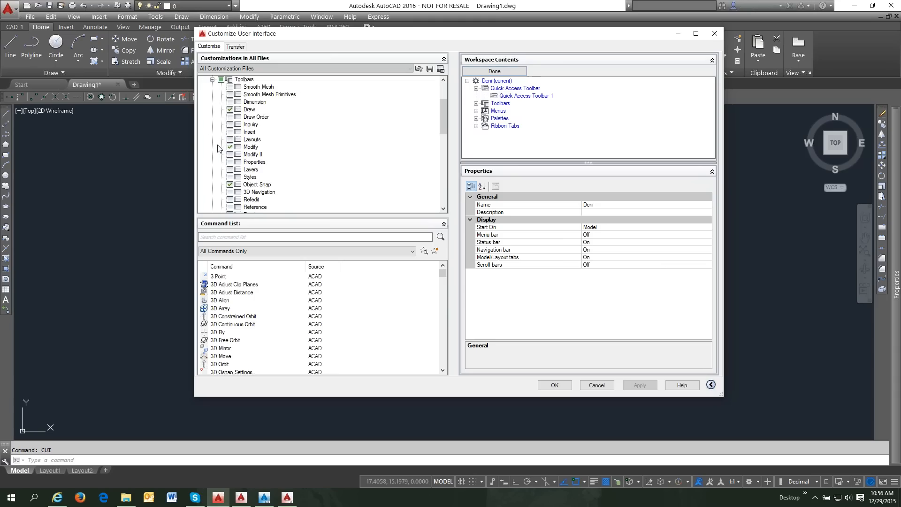
click(504, 71)
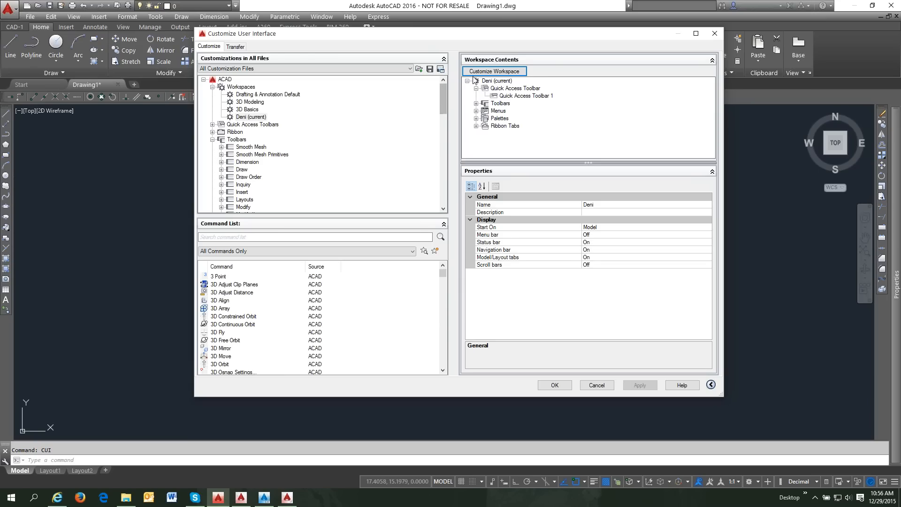
click(508, 72)
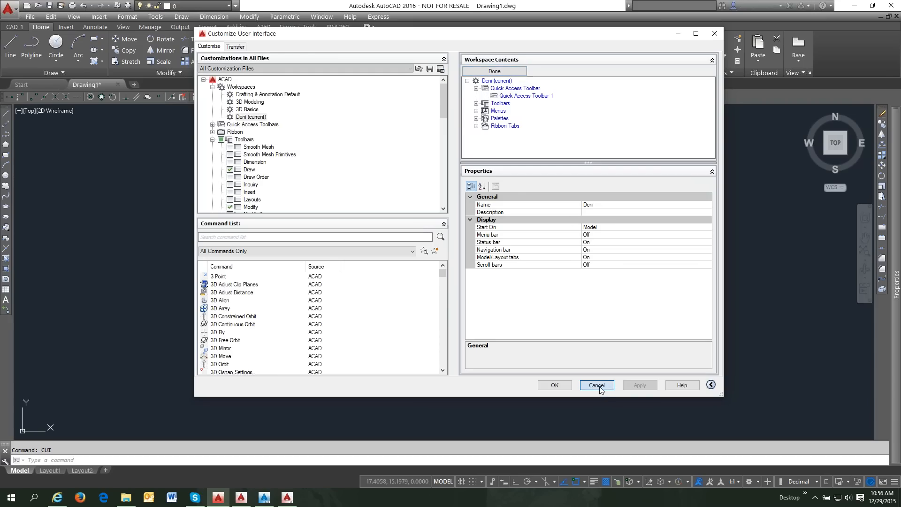
click(596, 386)
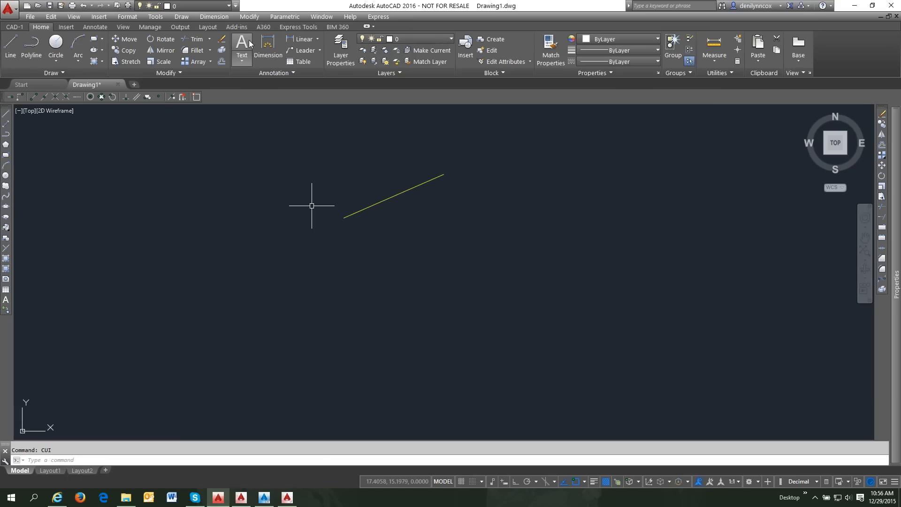
- Place a multiline text box below the line containing the support e-mail address
click(240, 42)
click(241, 256)
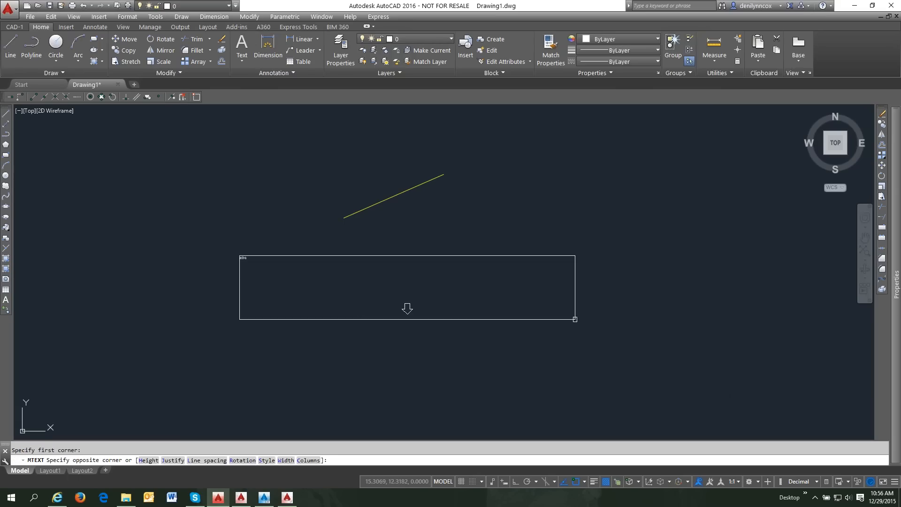
click(574, 258)
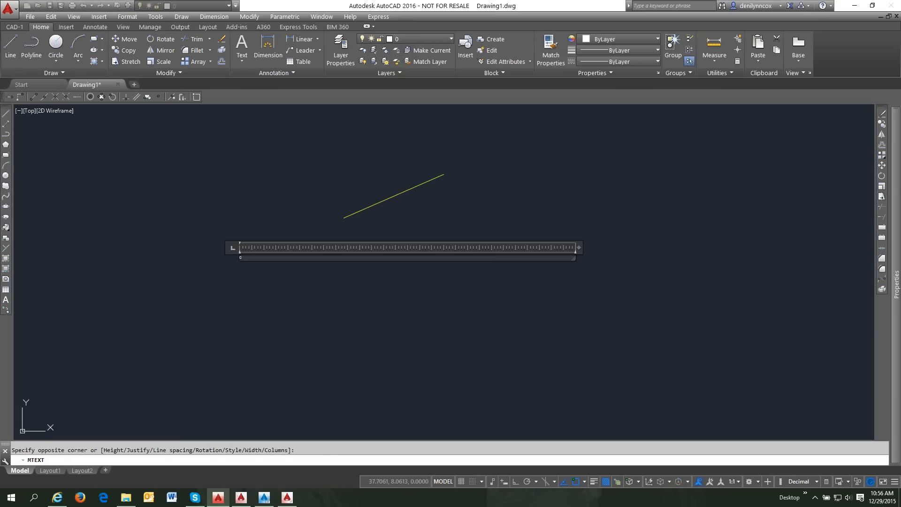
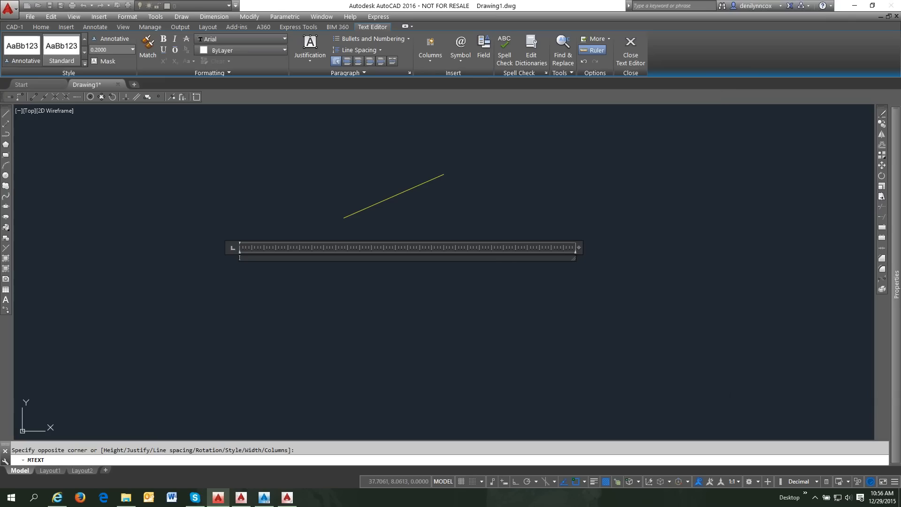
click(306, 270)
- Change the new text's height to 3 in Properties, then deselect it
click(271, 257)
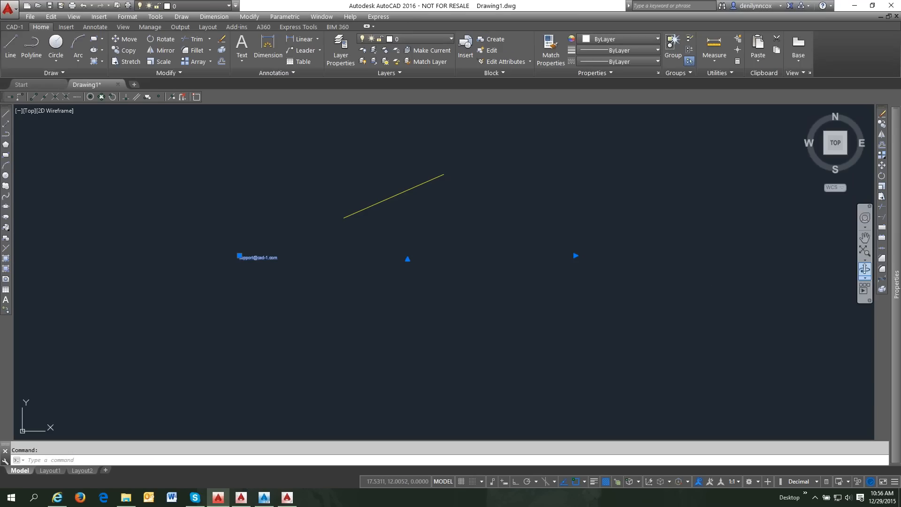
mouse_move(897, 271)
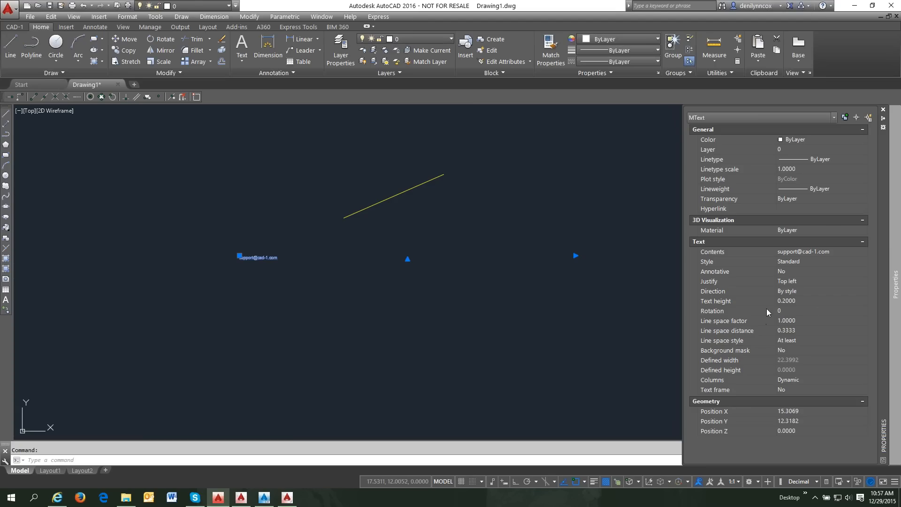
click(794, 302)
text(3)
key(Return)
middle_drag(570, 336, 475, 320)
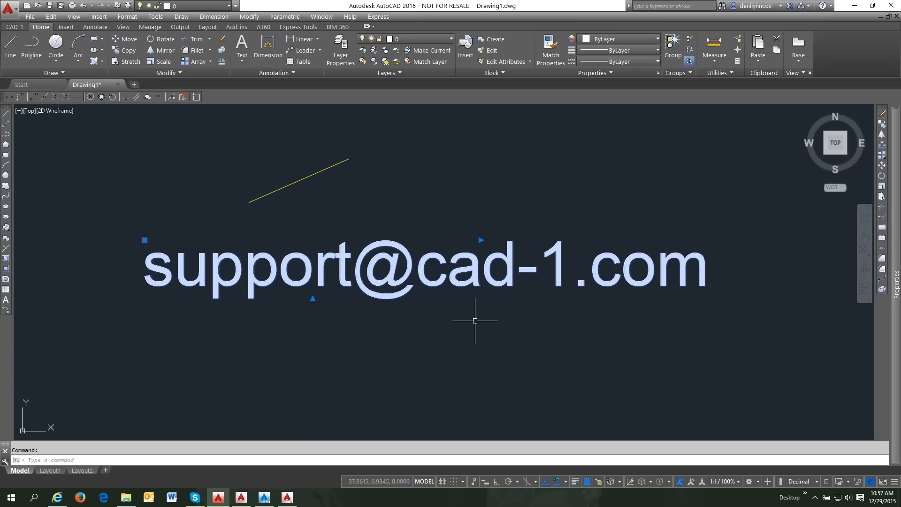
key(Escape)
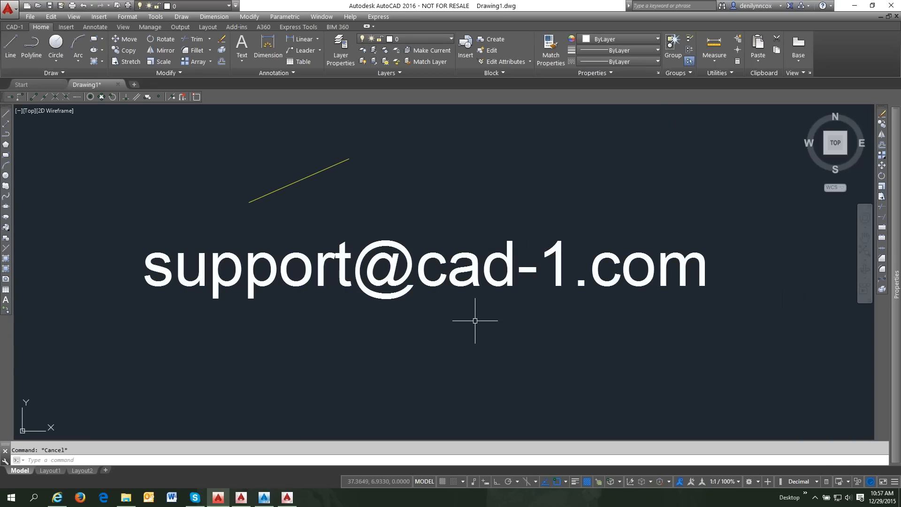